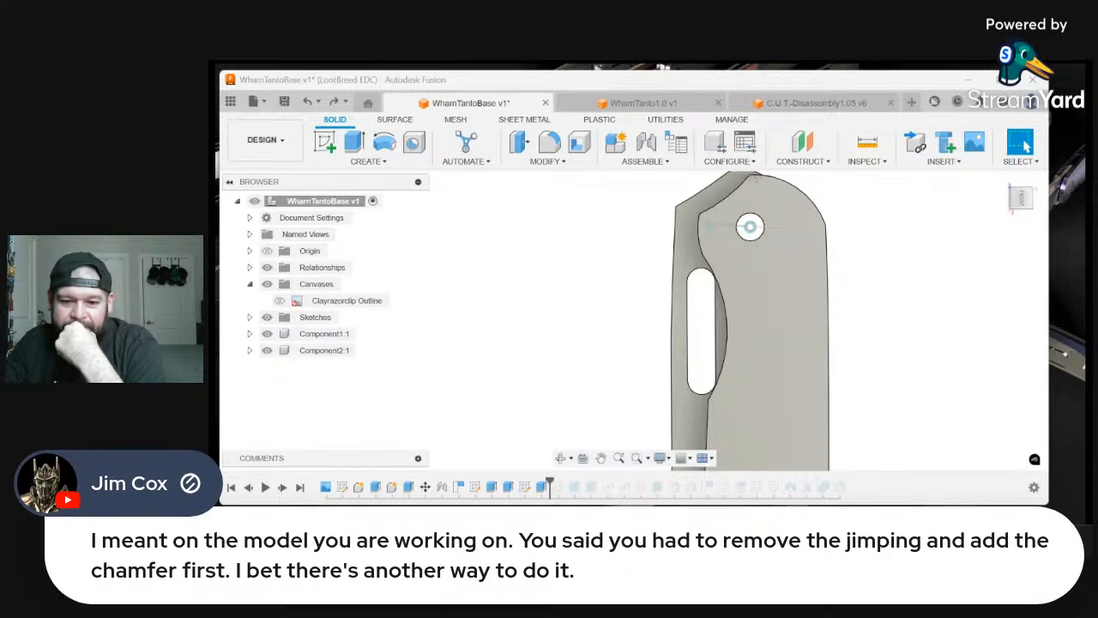
Undo and redo the recent timeline changes to compare the knife's spine with the chamfer, plain and with jimping
{"action": "right_click", "coordinate": [627, 345]}
{"action": "left_click", "coordinate": [571, 340]}
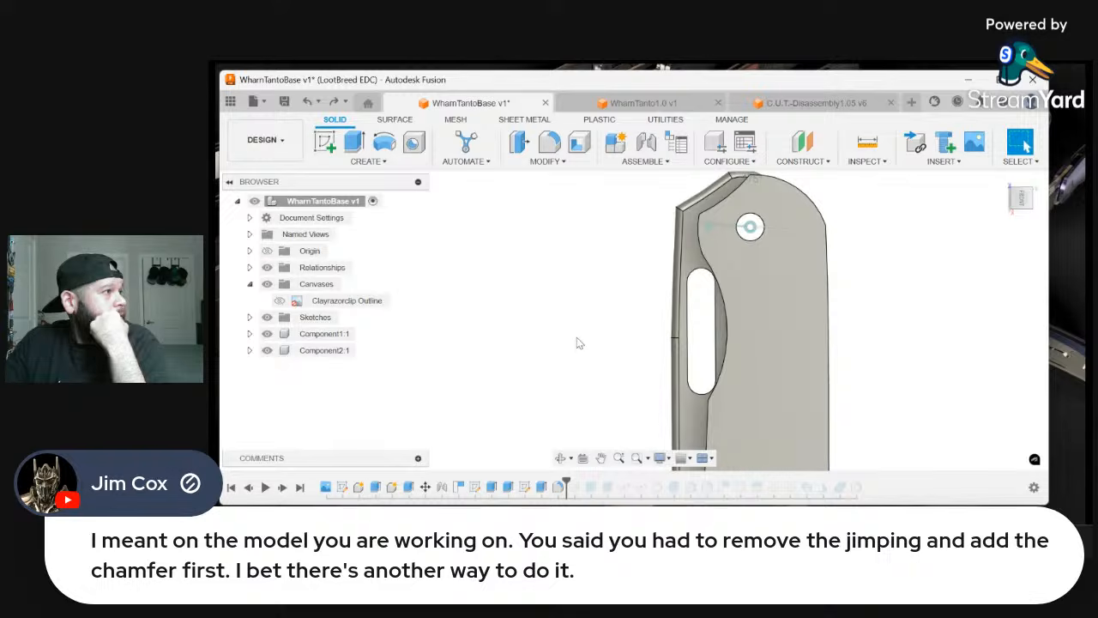
{"action": "right_click", "coordinate": [577, 343]}
{"action": "left_click", "coordinate": [632, 343]}
{"action": "right_click", "coordinate": [610, 343]}
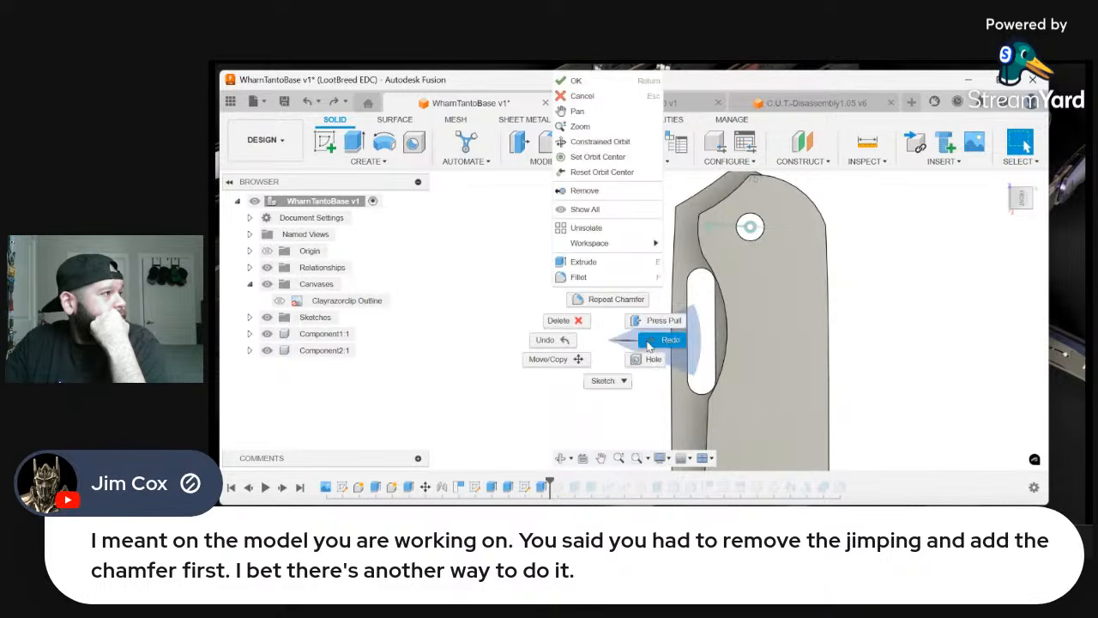
{"action": "left_click", "coordinate": [650, 344]}
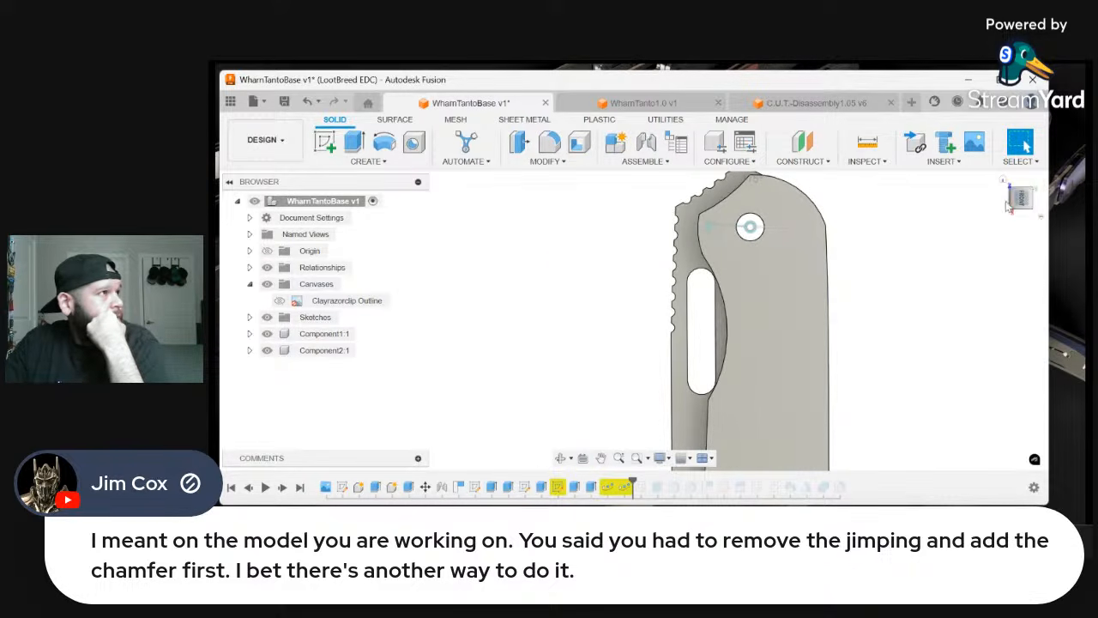
{"action": "left_click", "coordinate": [1041, 193]}
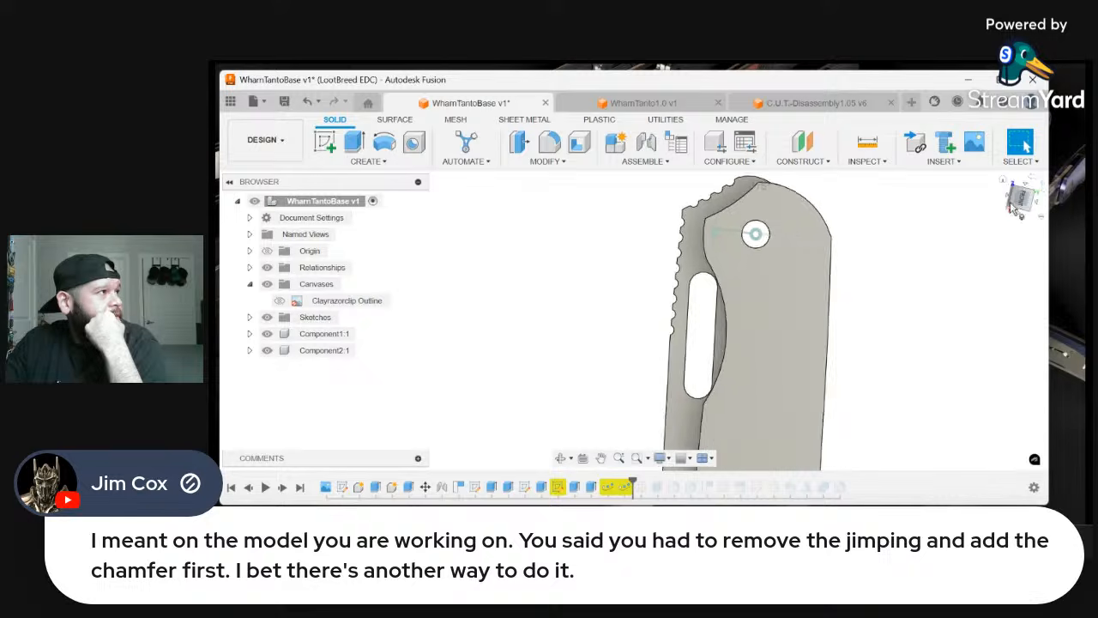
{"action": "right_click", "coordinate": [868, 286]}
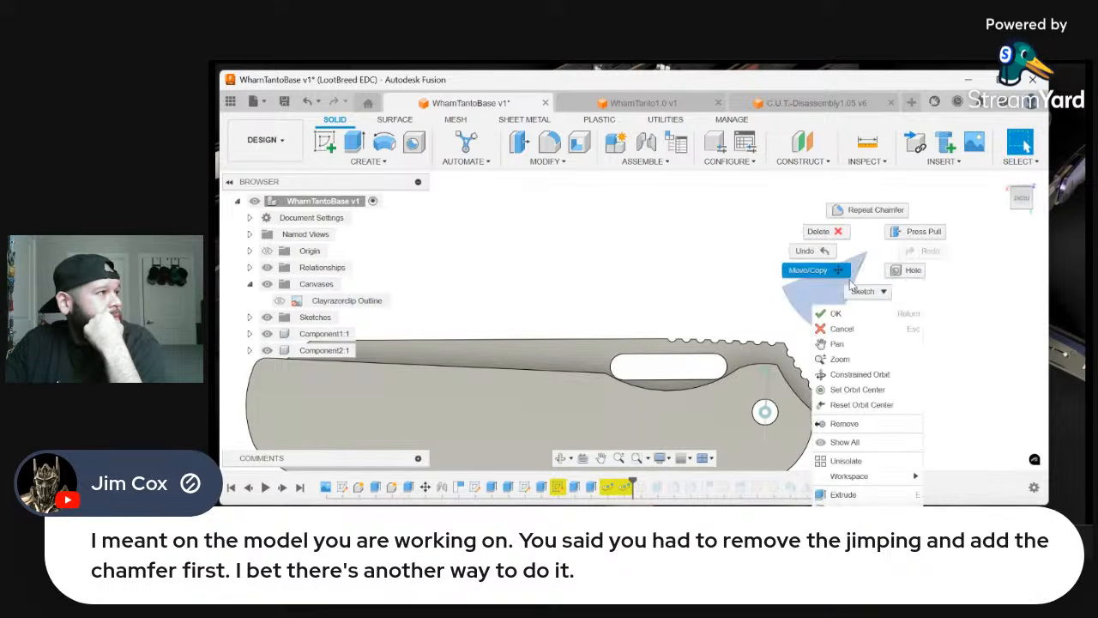
{"action": "left_click", "coordinate": [821, 258]}
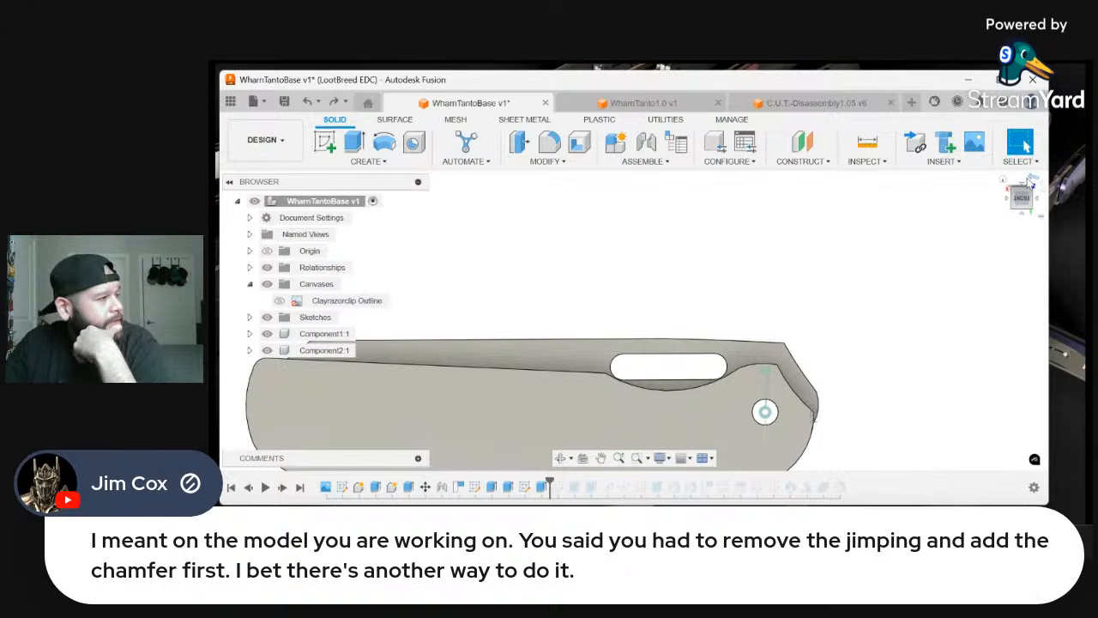
{"action": "scroll", "coordinate": [905, 296], "scroll_direction": "down", "scroll_amount": 2}
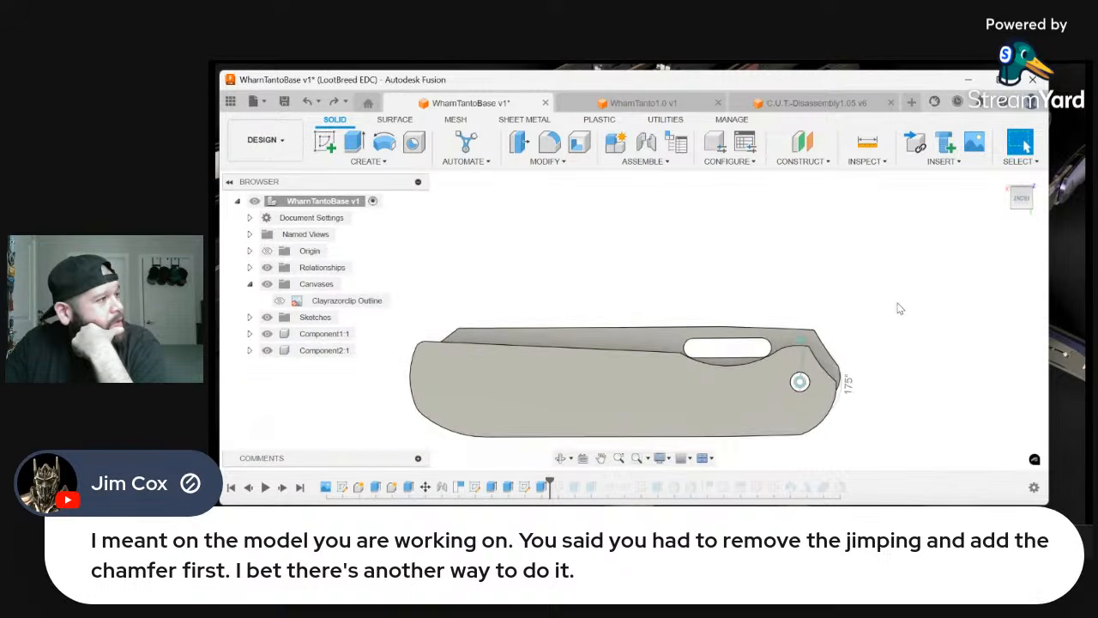
{"action": "scroll", "coordinate": [893, 332], "scroll_direction": "up", "scroll_amount": 3}
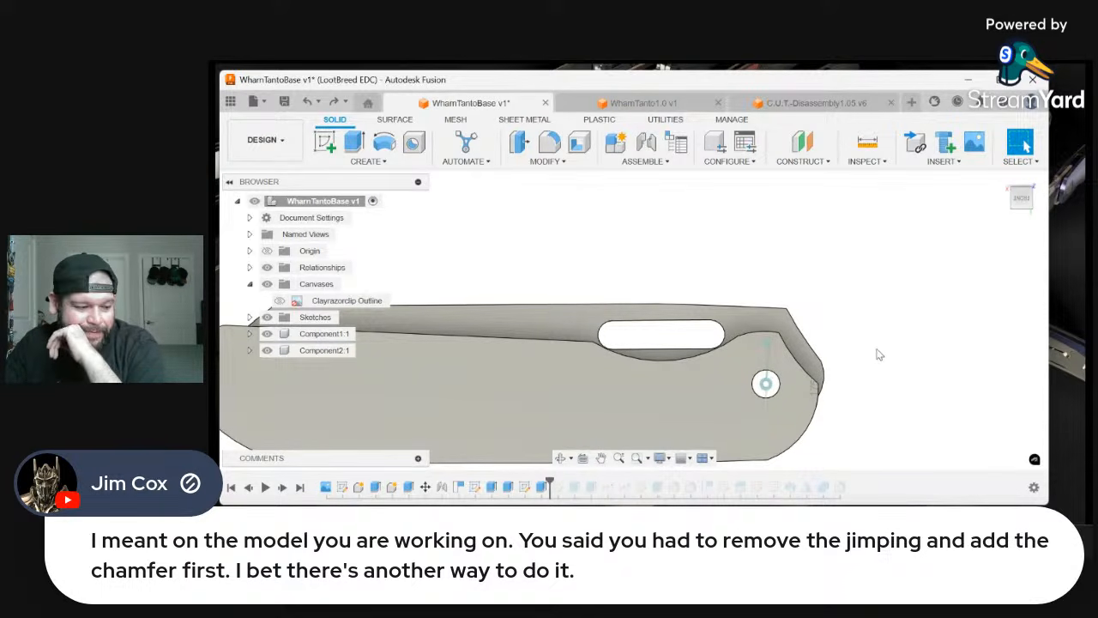
{"action": "scroll", "coordinate": [885, 326], "scroll_direction": "down", "scroll_amount": 2}
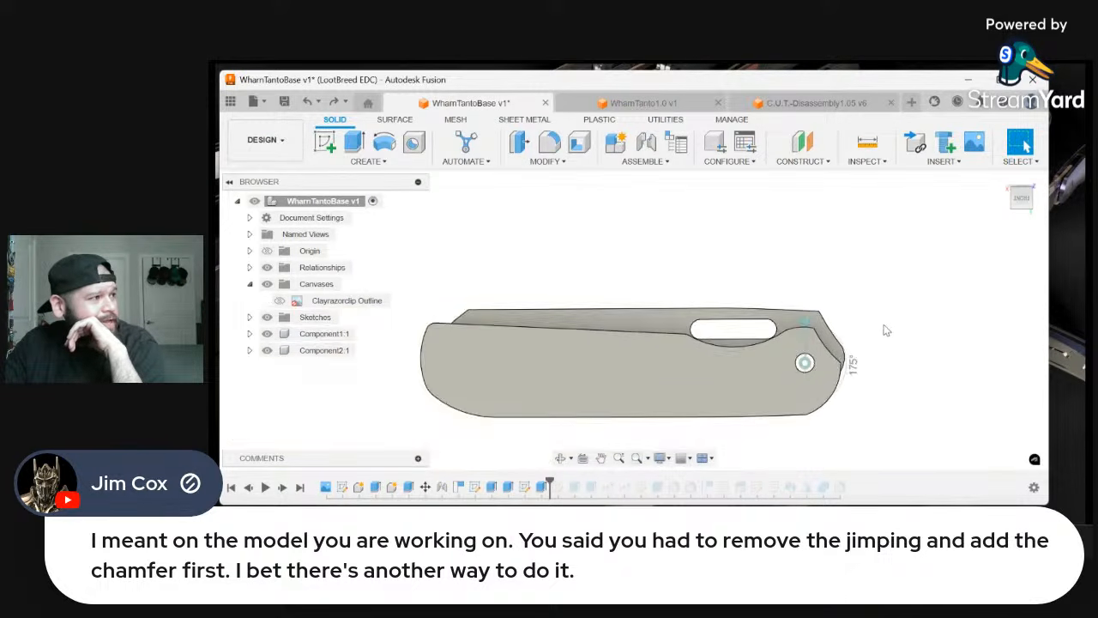
{"action": "scroll", "coordinate": [884, 355], "scroll_direction": "up", "scroll_amount": 2}
{"action": "scroll", "coordinate": [892, 392], "scroll_direction": "down", "scroll_amount": 1}
{"action": "scroll", "coordinate": [893, 392], "scroll_direction": "up", "scroll_amount": 2}
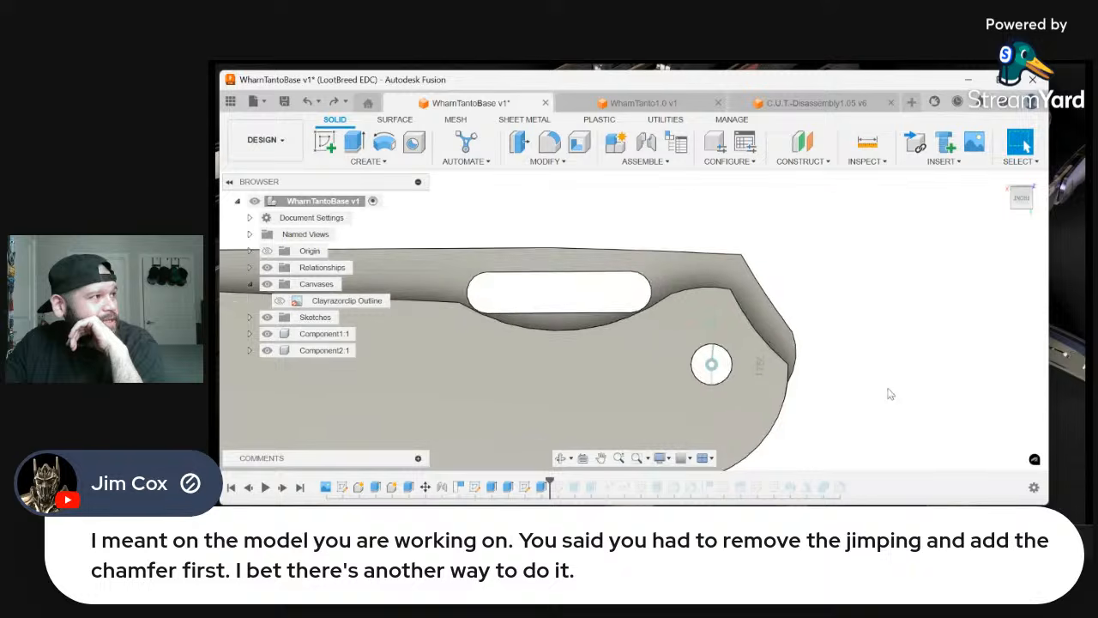
{"action": "scroll", "coordinate": [892, 395], "scroll_direction": "down", "scroll_amount": 1}
{"action": "scroll", "coordinate": [902, 395], "scroll_direction": "up", "scroll_amount": 1}
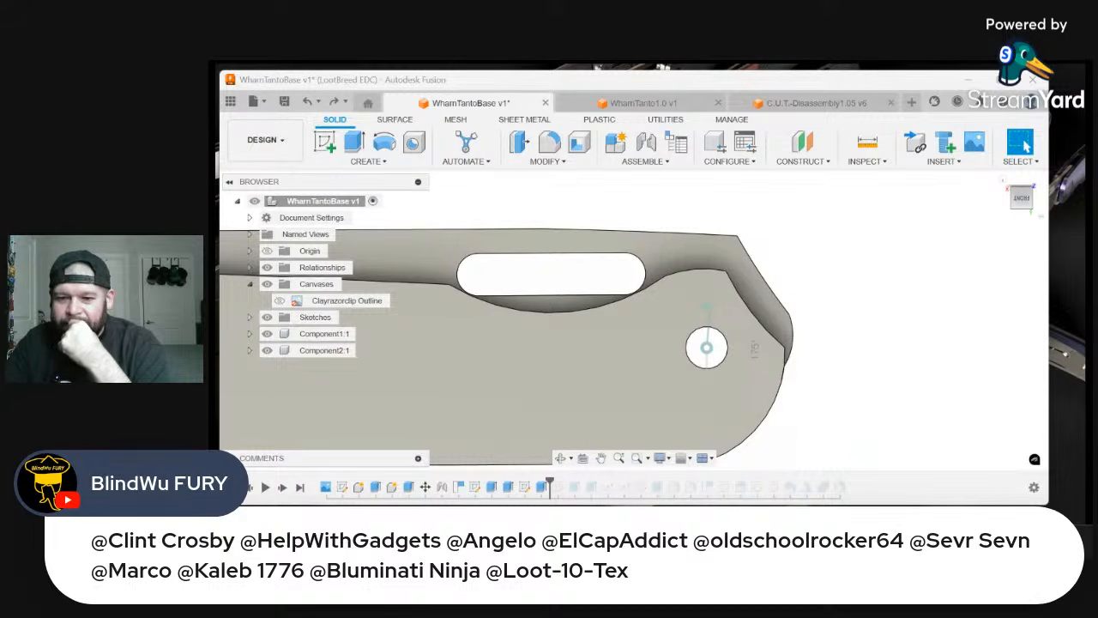
Examine the opened knife in the WharnTanto1.0 design from the front, and return to the WharnTantoBase design
{"action": "left_click", "coordinate": [650, 104]}
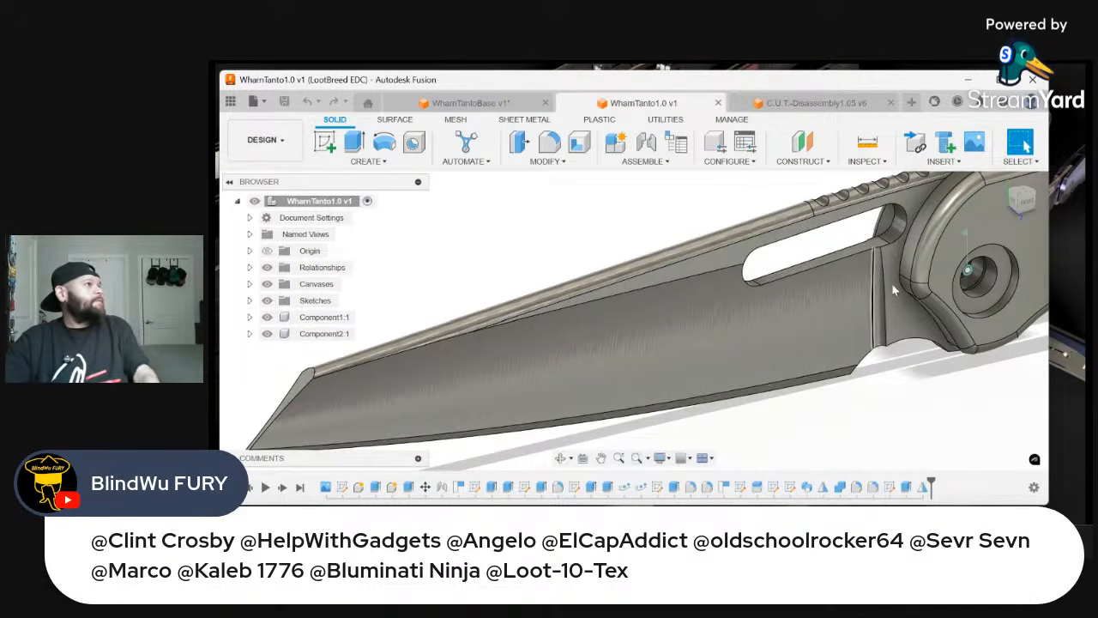
{"action": "left_click", "coordinate": [1025, 205]}
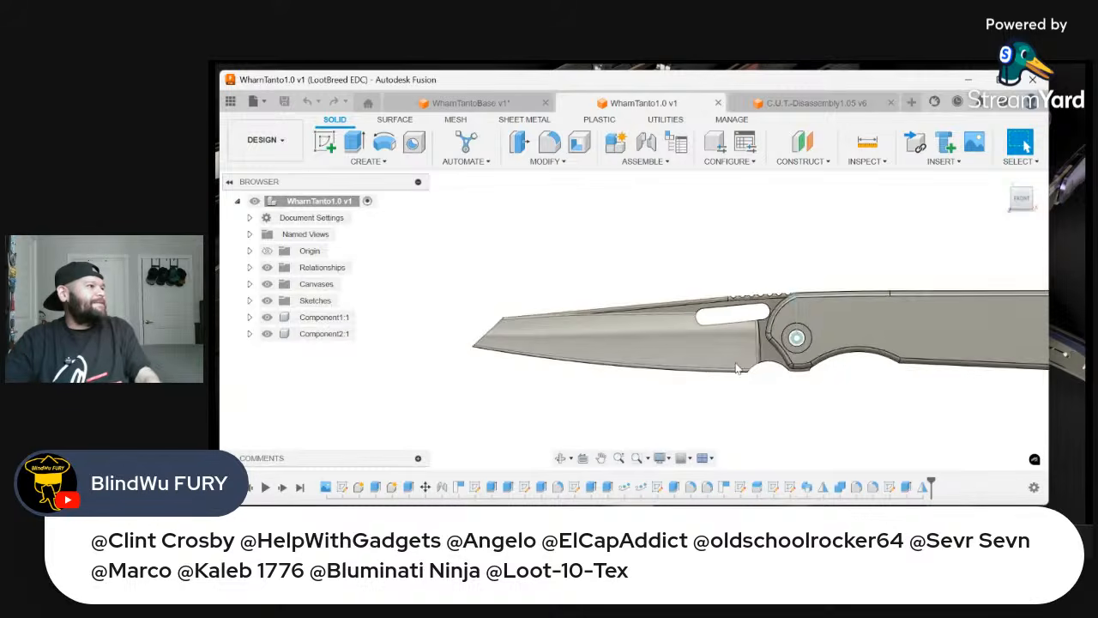
{"action": "left_click", "coordinate": [480, 103]}
Edit the first sketch in the timeline and pull the top arc of the small raised tab above the pivot hole upward
{"action": "scroll", "coordinate": [763, 248], "scroll_direction": "down", "scroll_amount": 3}
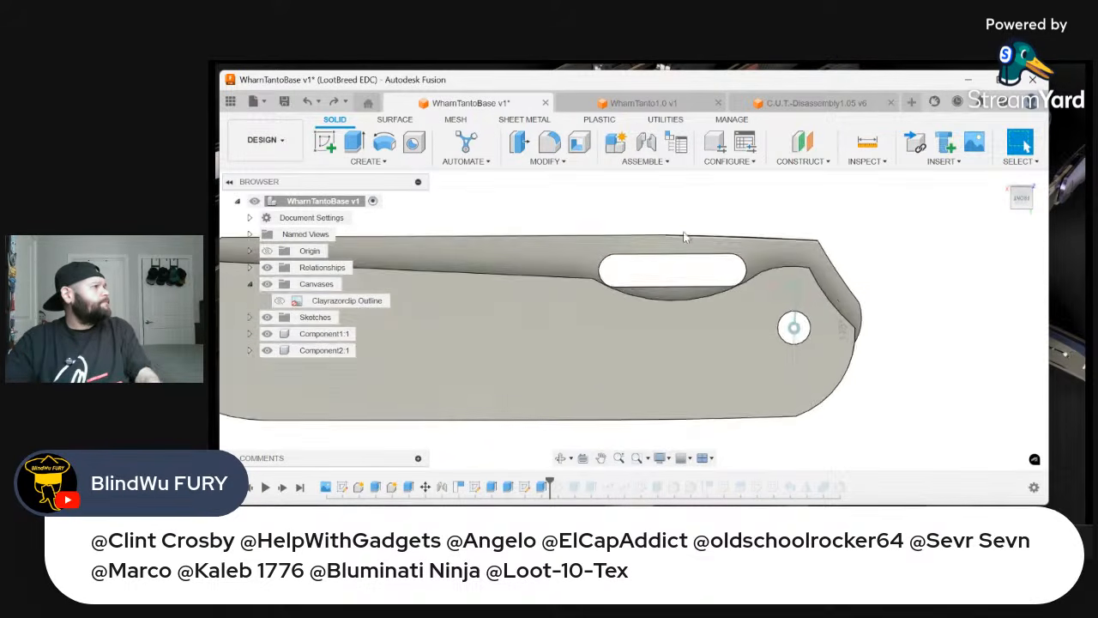
{"action": "scroll", "coordinate": [826, 220], "scroll_direction": "up", "scroll_amount": 3}
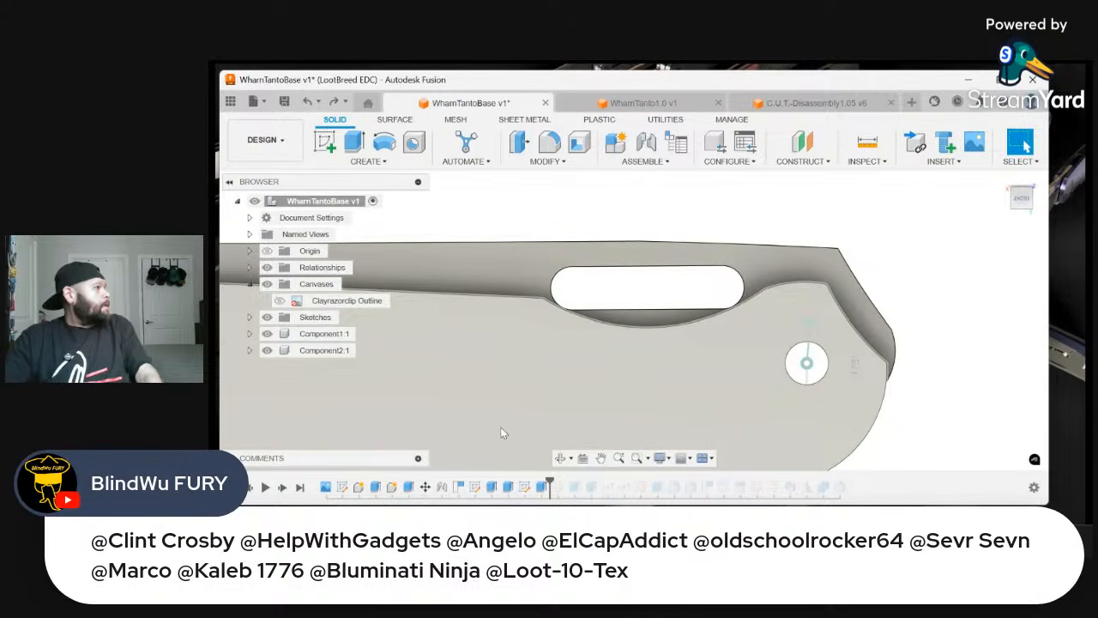
{"action": "right_click", "coordinate": [341, 487]}
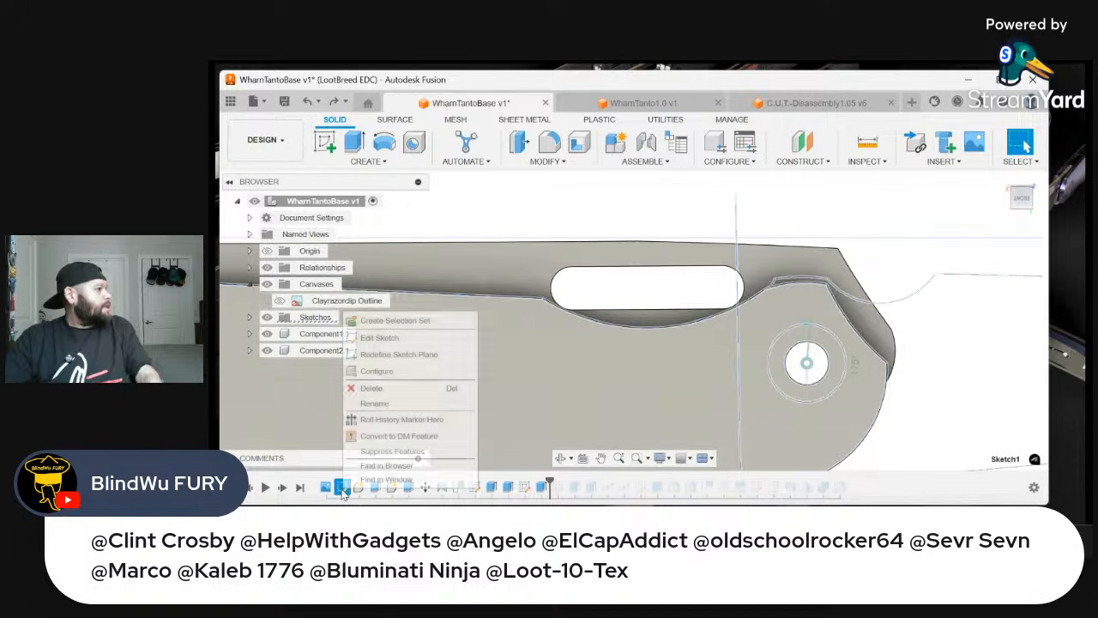
{"action": "left_click", "coordinate": [381, 340]}
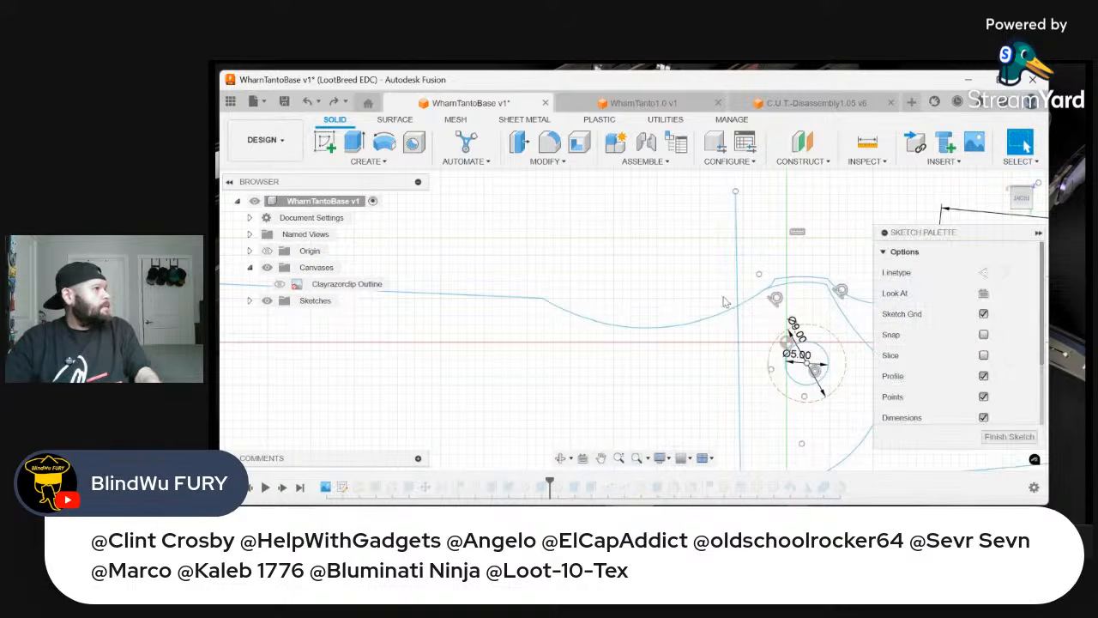
{"action": "scroll", "coordinate": [664, 290], "scroll_direction": "up", "scroll_amount": 5}
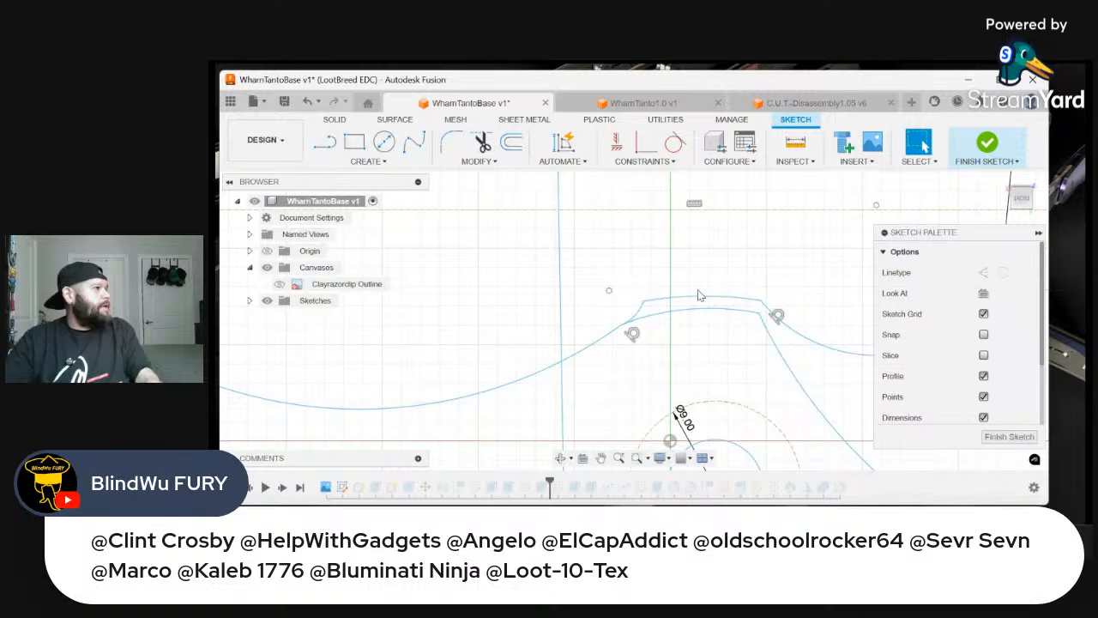
{"action": "left_click_drag", "start_coordinate": [711, 301], "coordinate": [702, 255]}
{"action": "left_click", "coordinate": [660, 240]}
{"action": "scroll", "coordinate": [660, 240], "scroll_direction": "down", "scroll_amount": 7}
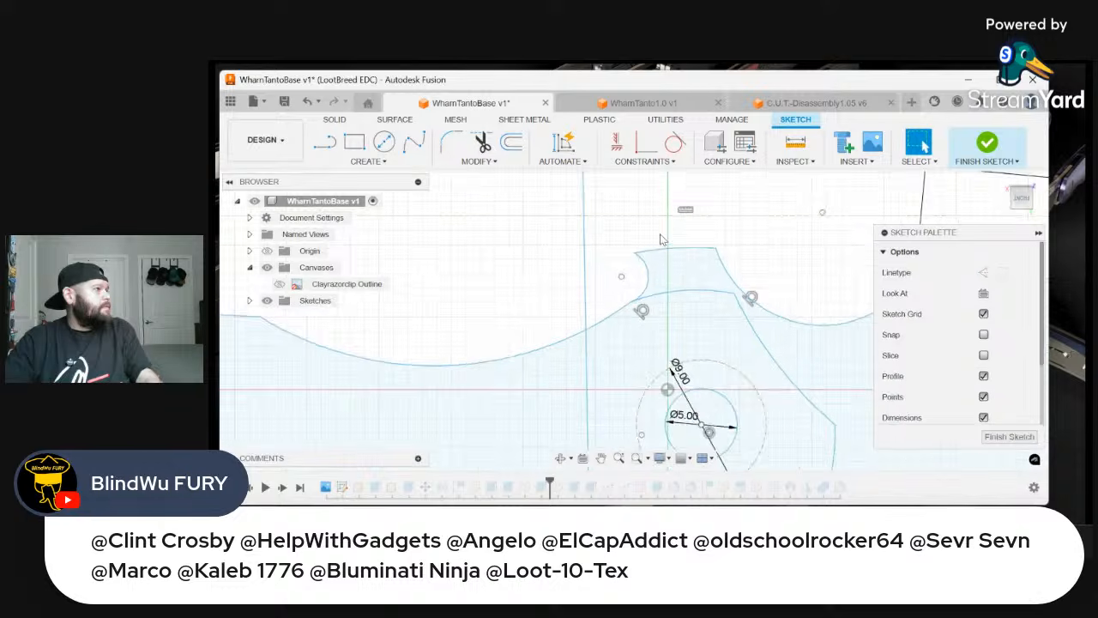
{"action": "scroll", "coordinate": [629, 244], "scroll_direction": "up", "scroll_amount": 3}
{"action": "scroll", "coordinate": [629, 245], "scroll_direction": "up", "scroll_amount": 4}
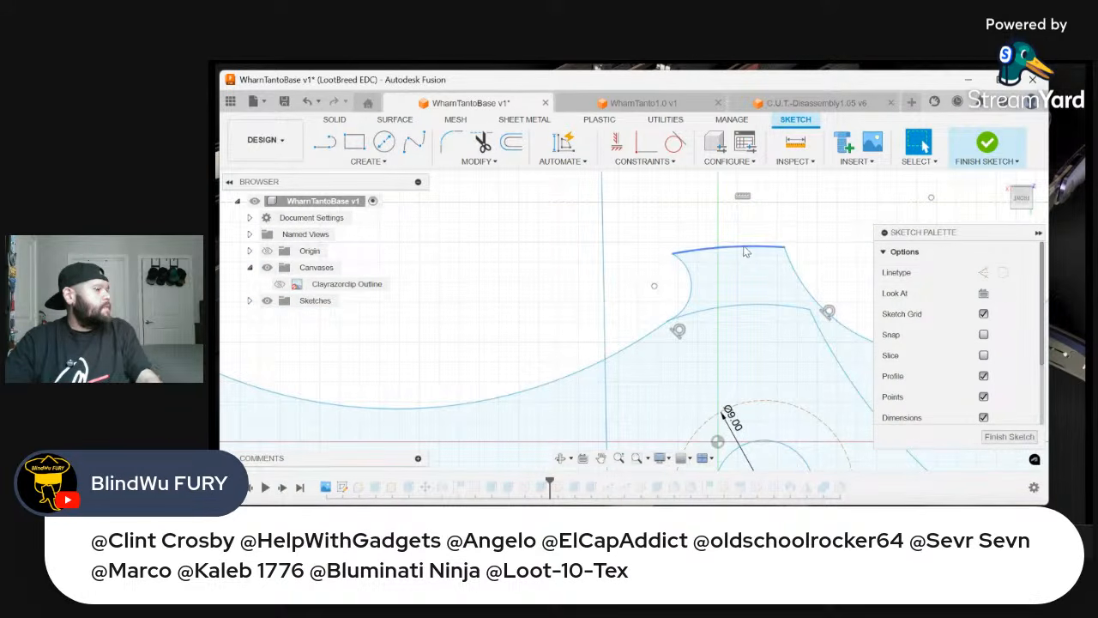
{"action": "left_click_drag", "start_coordinate": [746, 252], "coordinate": [748, 247]}
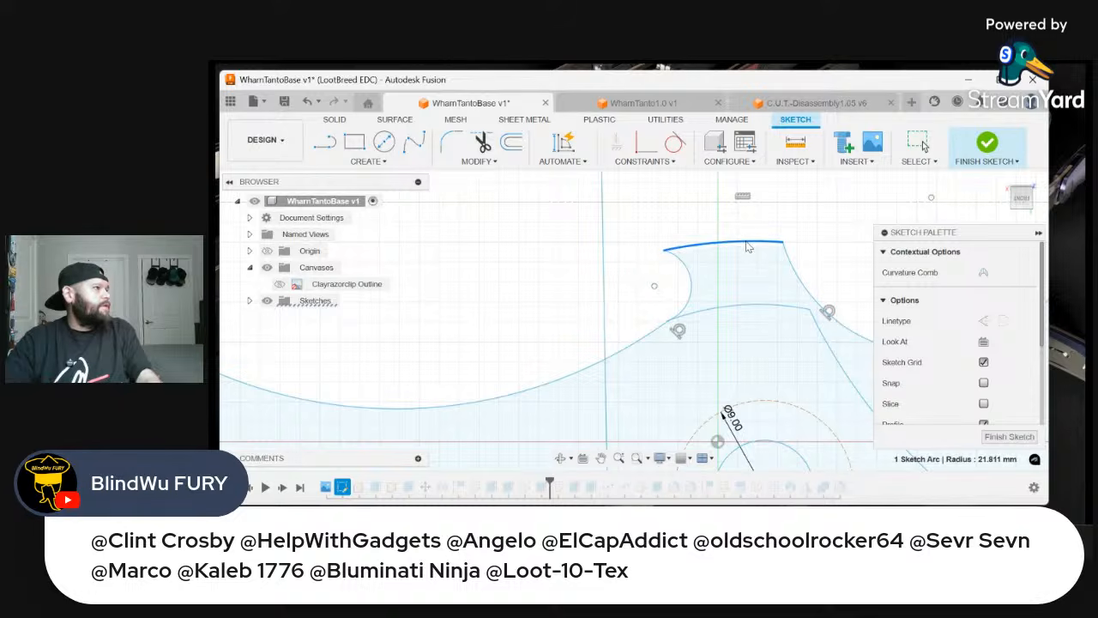
{"action": "right_click", "coordinate": [684, 209]}
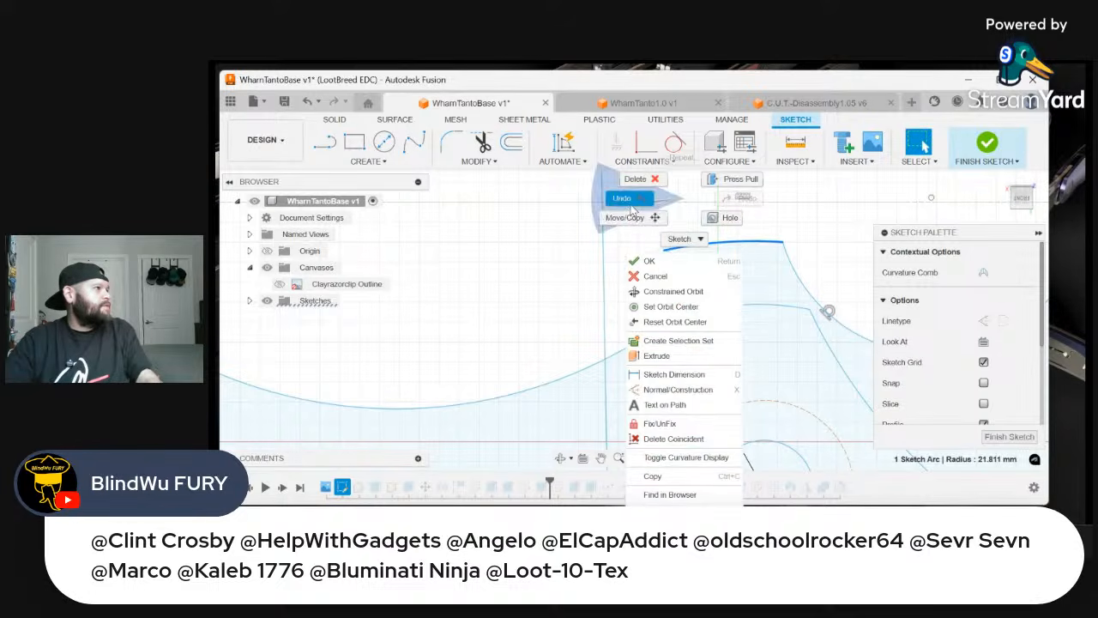
{"action": "left_click", "coordinate": [630, 203]}
Draw two connected 3-point arcs, one up the tab's left side and one about 5 mm wide just above its top edge
{"action": "scroll", "coordinate": [611, 239], "scroll_direction": "down", "scroll_amount": 1}
{"action": "scroll", "coordinate": [611, 245], "scroll_direction": "down", "scroll_amount": 5}
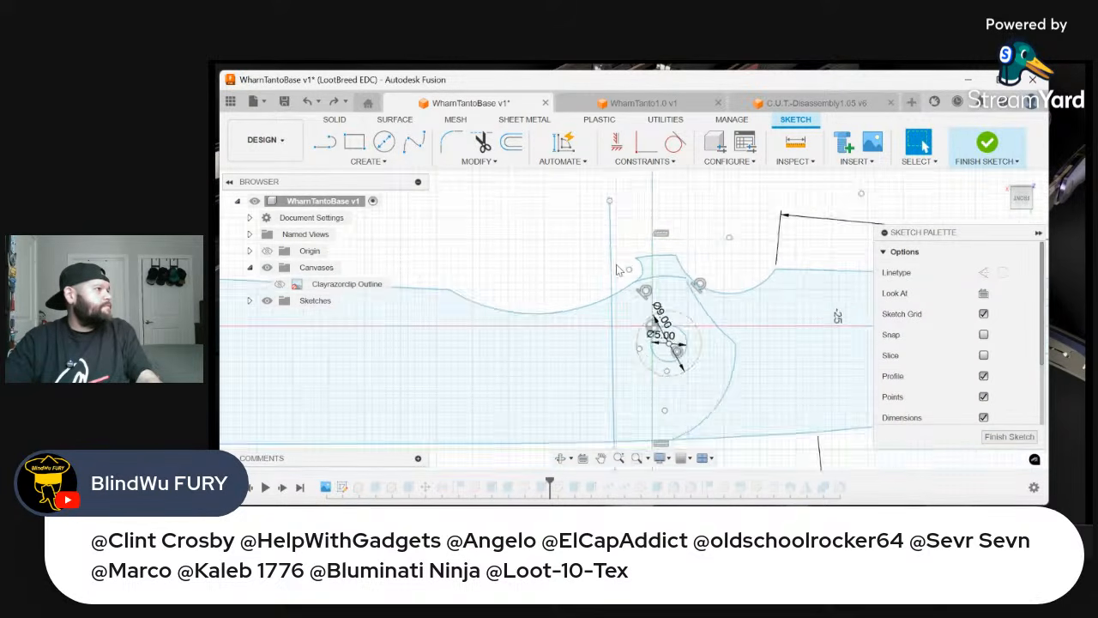
{"action": "scroll", "coordinate": [639, 285], "scroll_direction": "up", "scroll_amount": 8}
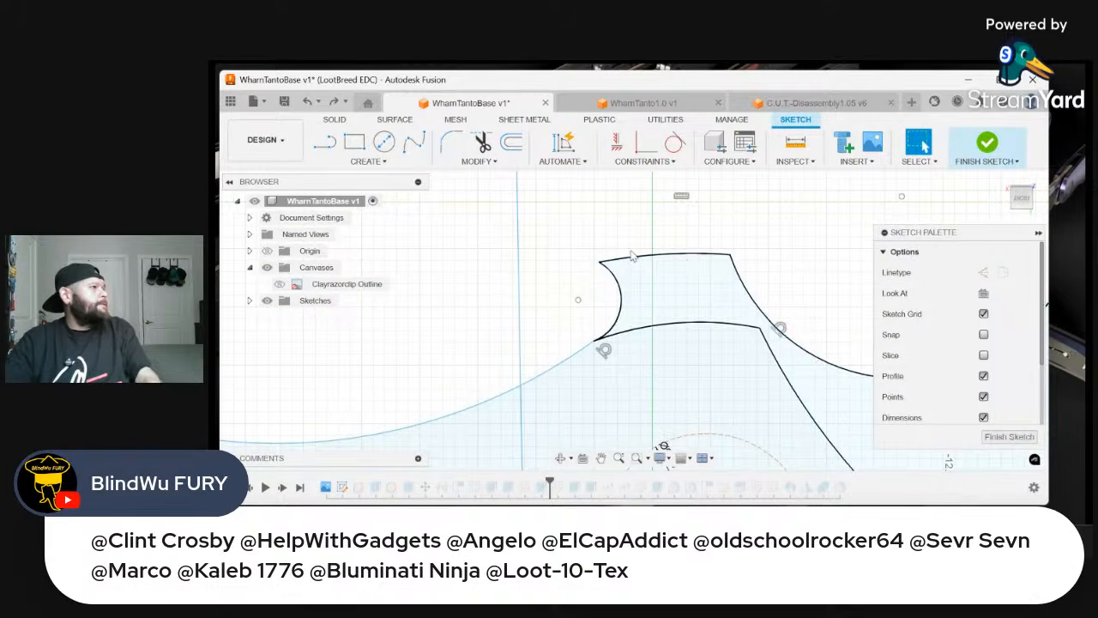
{"action": "left_click", "coordinate": [383, 162]}
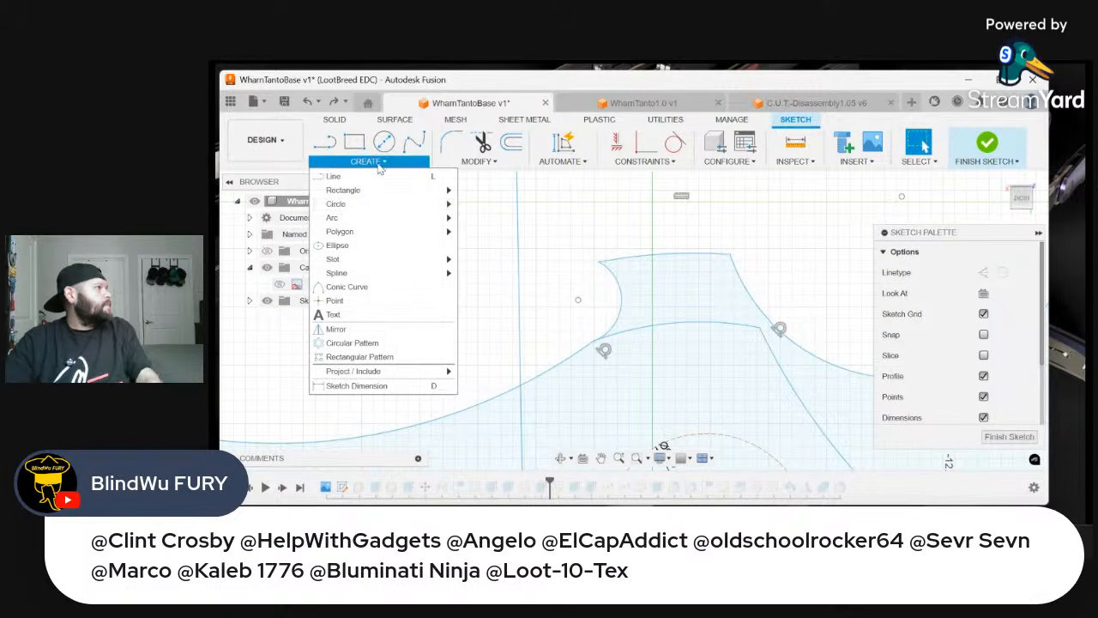
{"action": "mouse_move", "coordinate": [346, 221]}
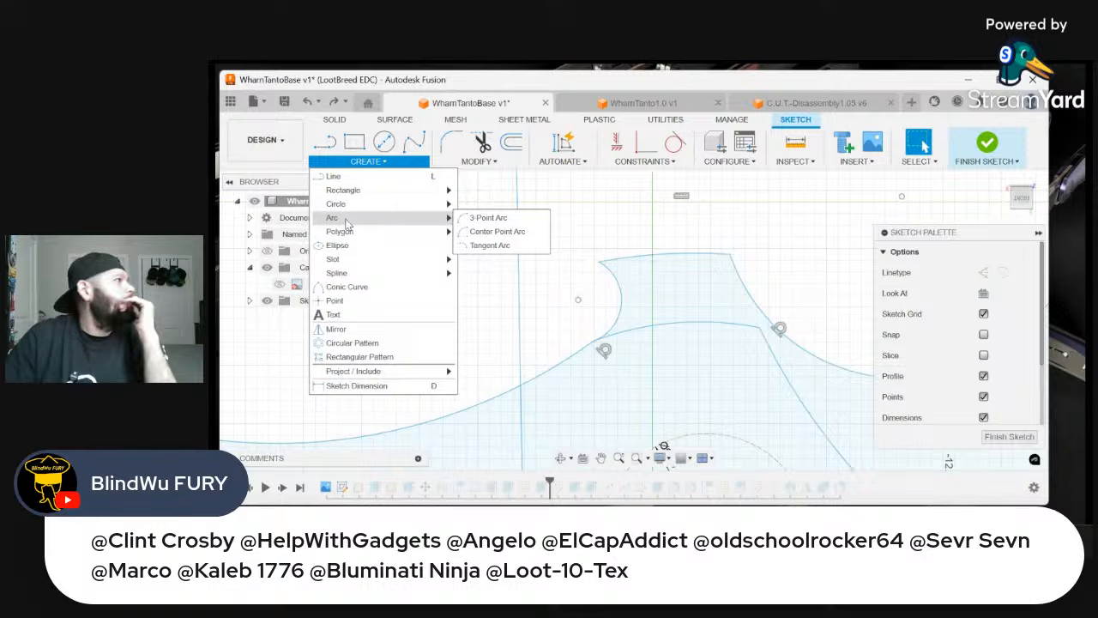
{"action": "left_click", "coordinate": [488, 218]}
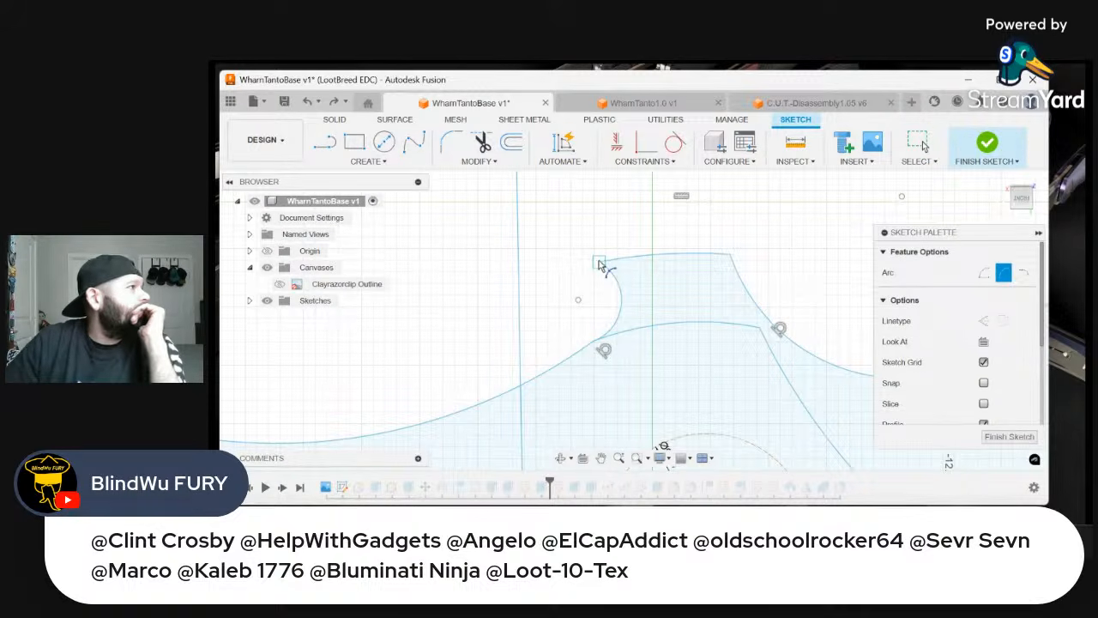
{"action": "left_click", "coordinate": [600, 345]}
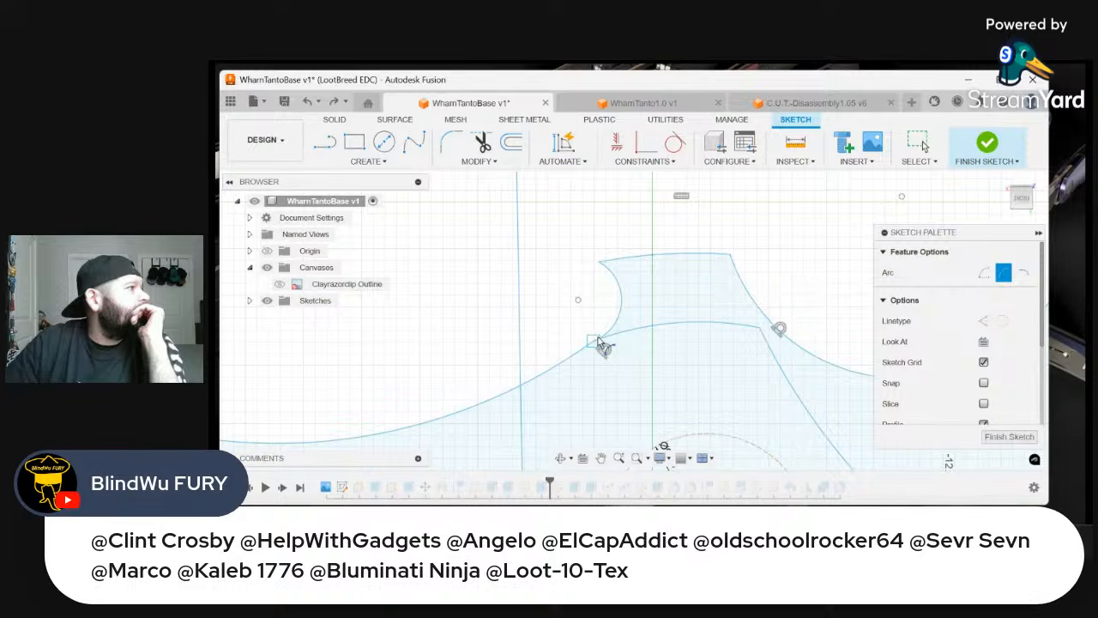
{"action": "left_click", "coordinate": [605, 254]}
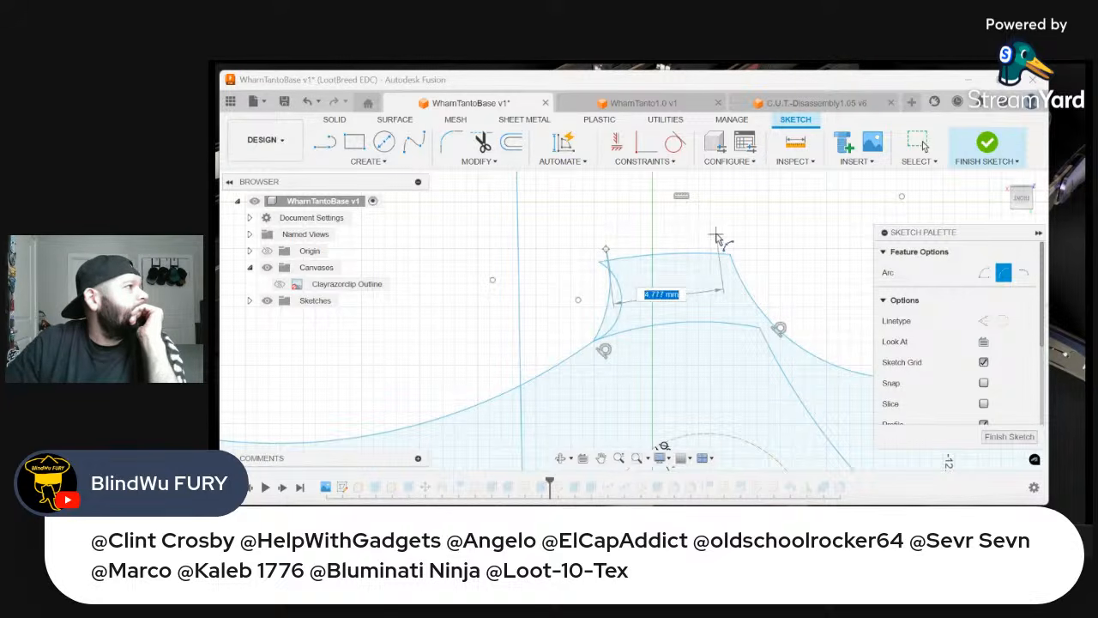
{"action": "left_click", "coordinate": [722, 237]}
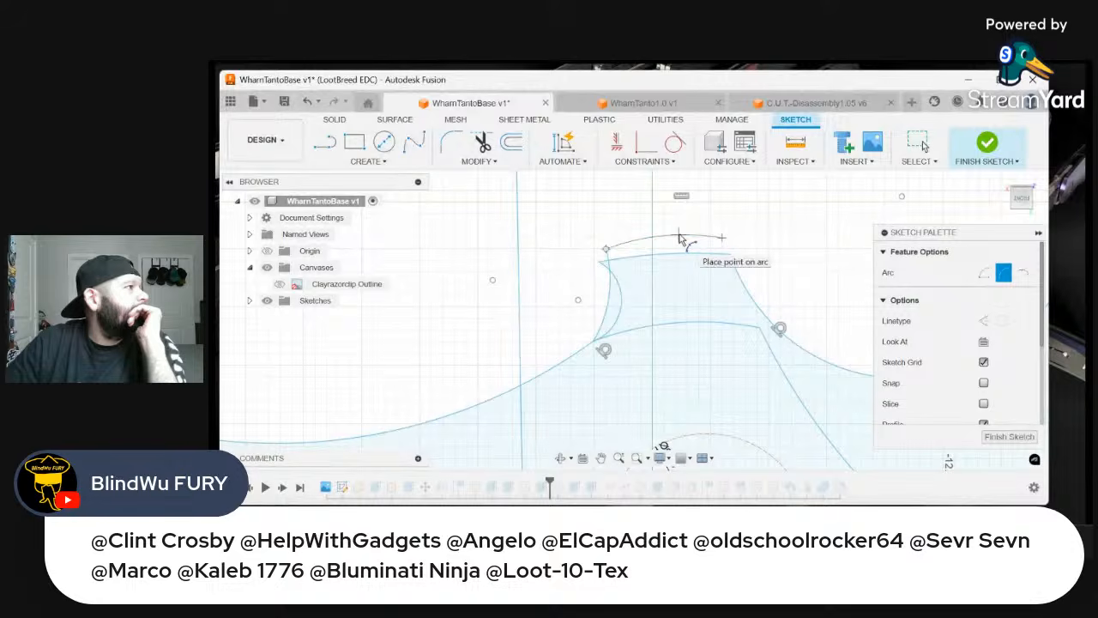
{"action": "left_click", "coordinate": [680, 238]}
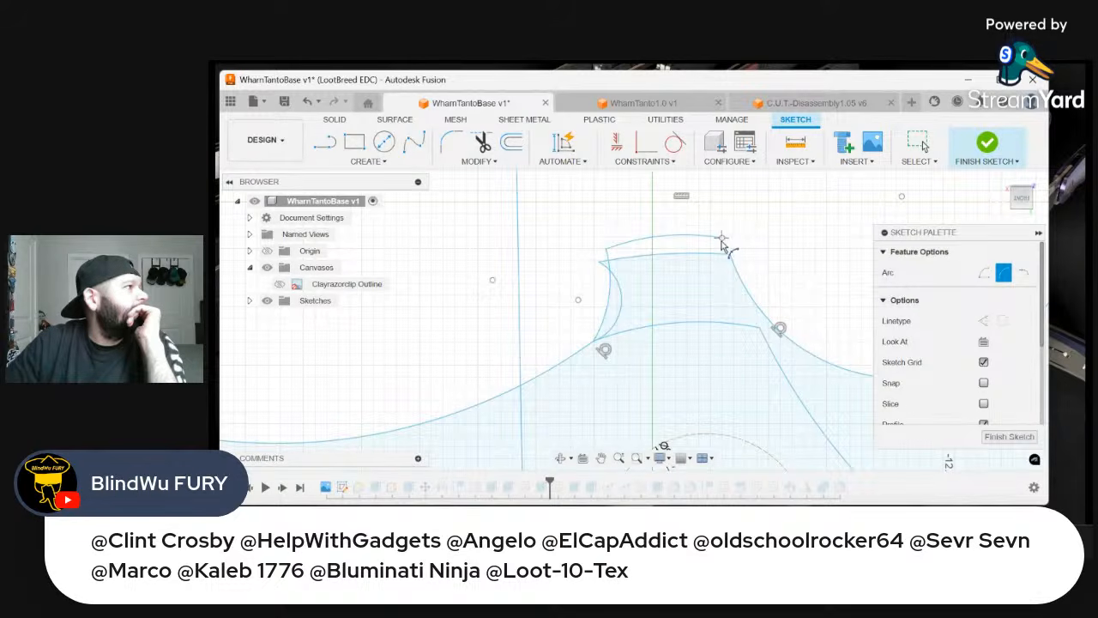
Draw a 3-point arc from the right end of the new top arc along the concave curve to the outline's next corner
{"action": "left_click", "coordinate": [722, 239]}
{"action": "scroll", "coordinate": [763, 326], "scroll_direction": "down", "scroll_amount": 3}
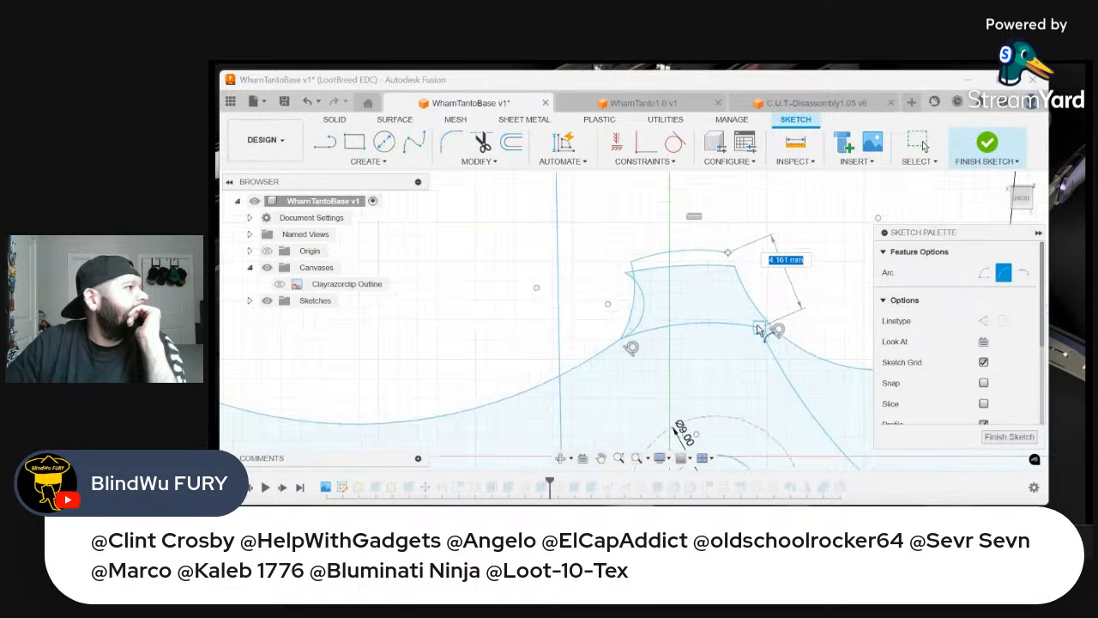
{"action": "scroll", "coordinate": [759, 326], "scroll_direction": "down", "scroll_amount": 3}
{"action": "scroll", "coordinate": [798, 327], "scroll_direction": "up", "scroll_amount": 1}
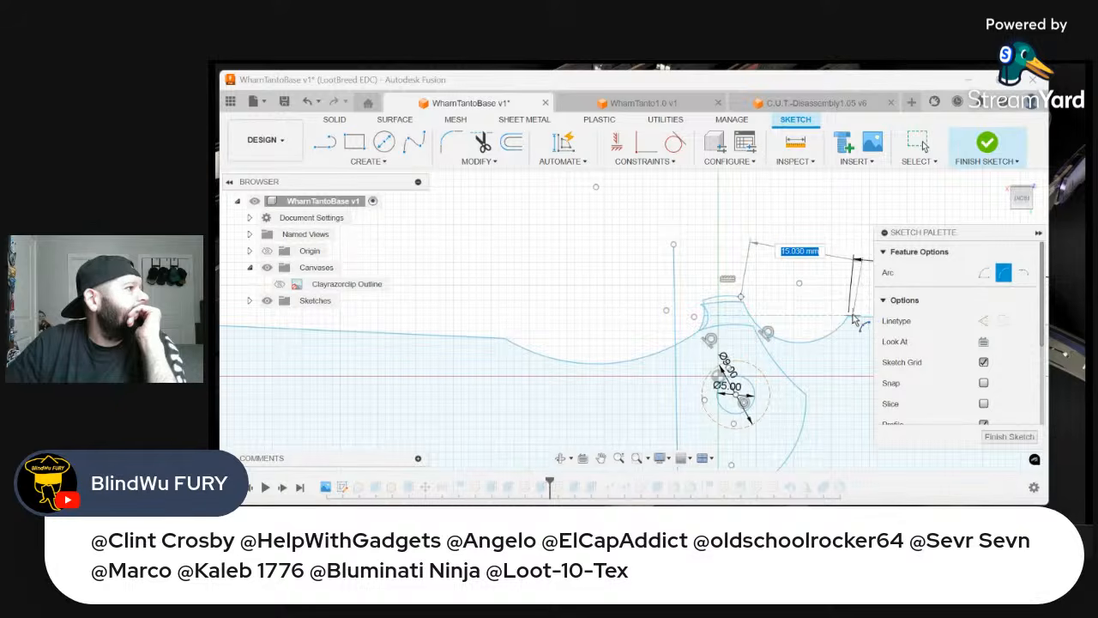
{"action": "left_click", "coordinate": [841, 323]}
{"action": "scroll", "coordinate": [781, 343], "scroll_direction": "up", "scroll_amount": 1}
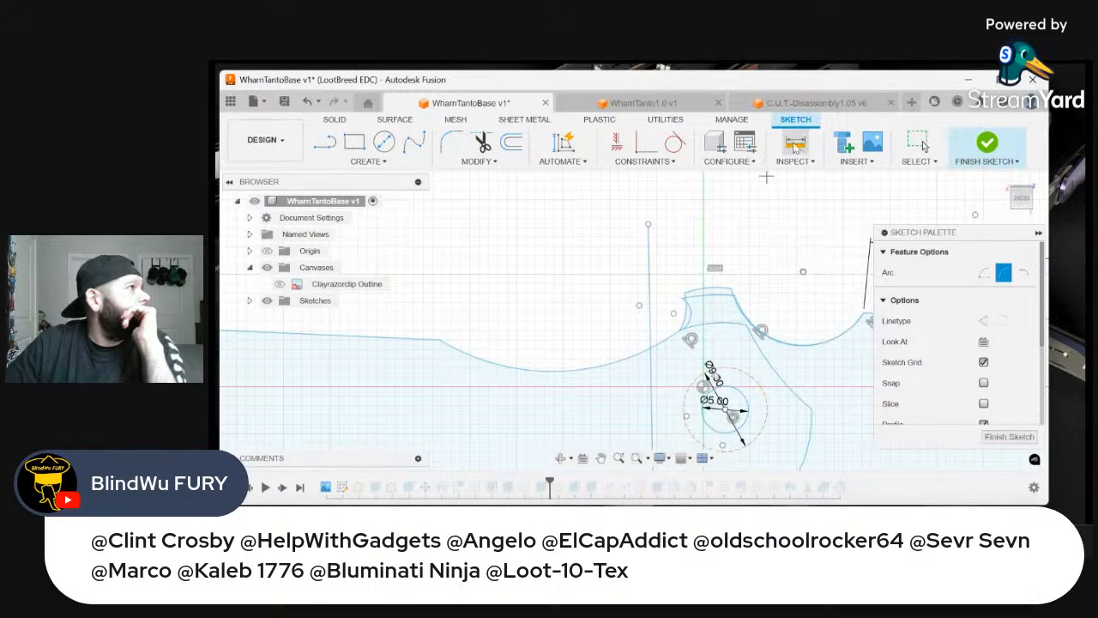
{"action": "key", "text": "Escape"}
{"action": "scroll", "coordinate": [721, 291], "scroll_direction": "up", "scroll_amount": 2}
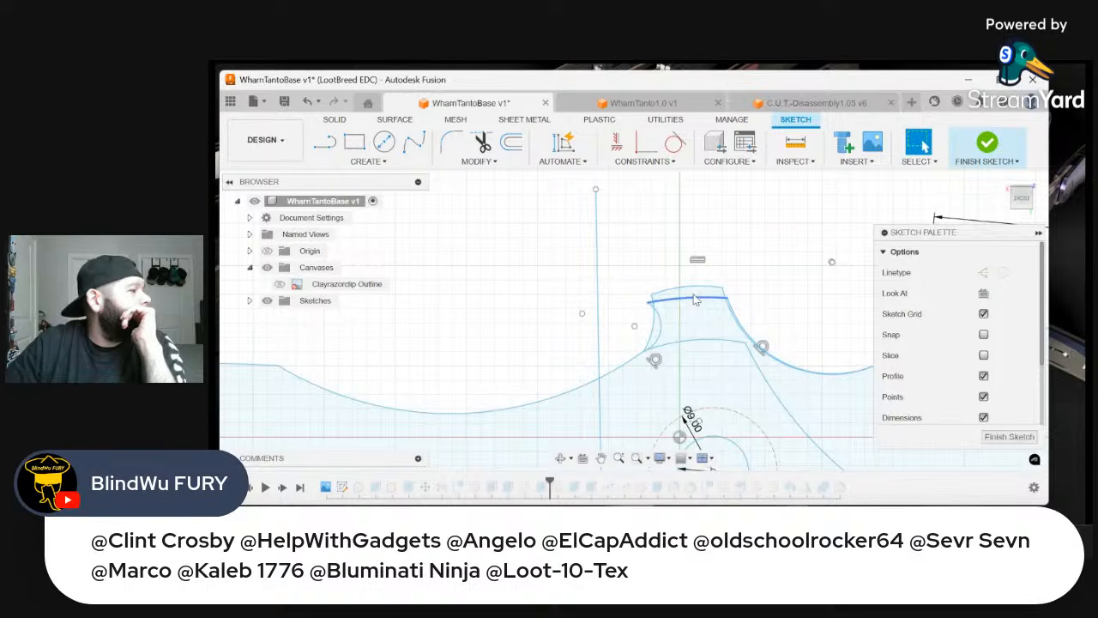
Delete the tab's old top arc, left-side arc and right concave arc from the sketch, and finish the sketch
{"action": "right_click", "coordinate": [695, 297]}
{"action": "left_click", "coordinate": [664, 229]}
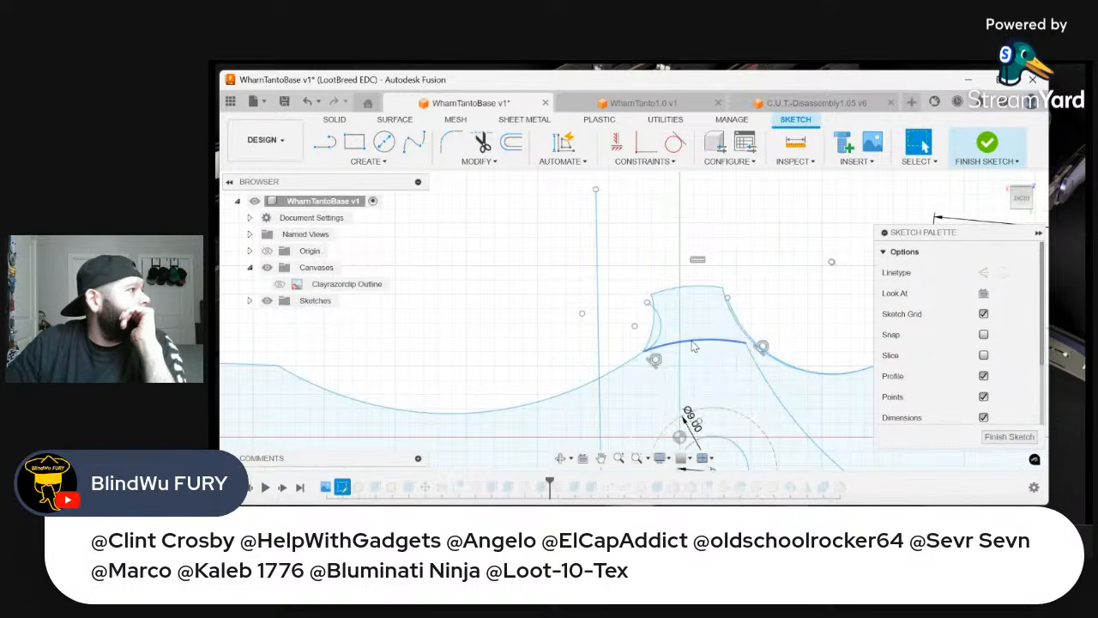
{"action": "scroll", "coordinate": [652, 330], "scroll_direction": "up", "scroll_amount": 3}
{"action": "right_click", "coordinate": [635, 297]}
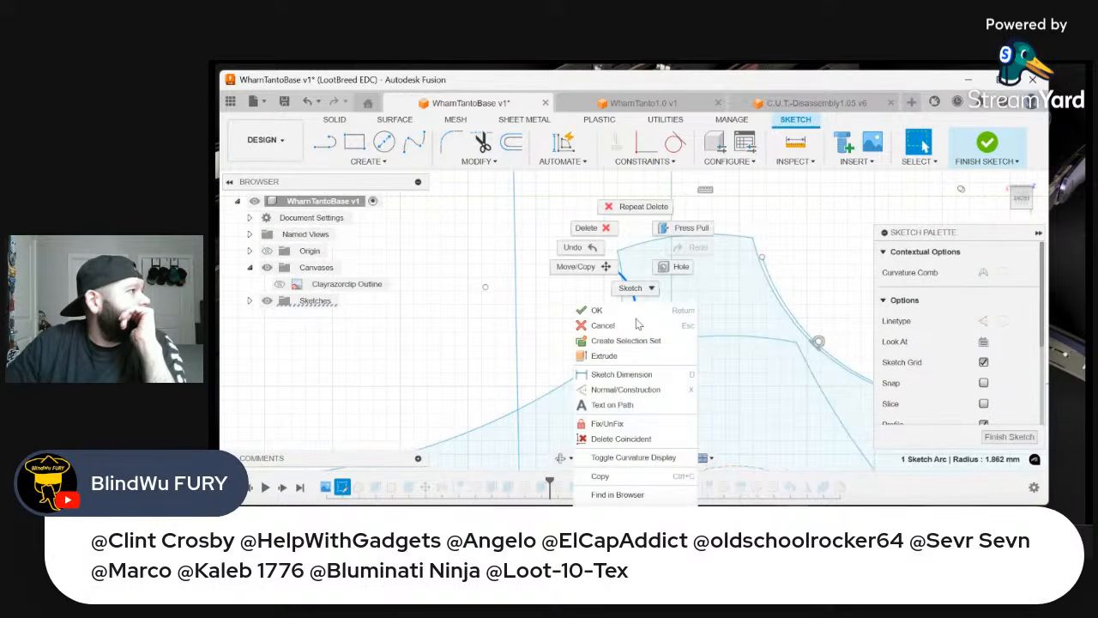
{"action": "left_click", "coordinate": [589, 229]}
{"action": "left_click", "coordinate": [770, 286]}
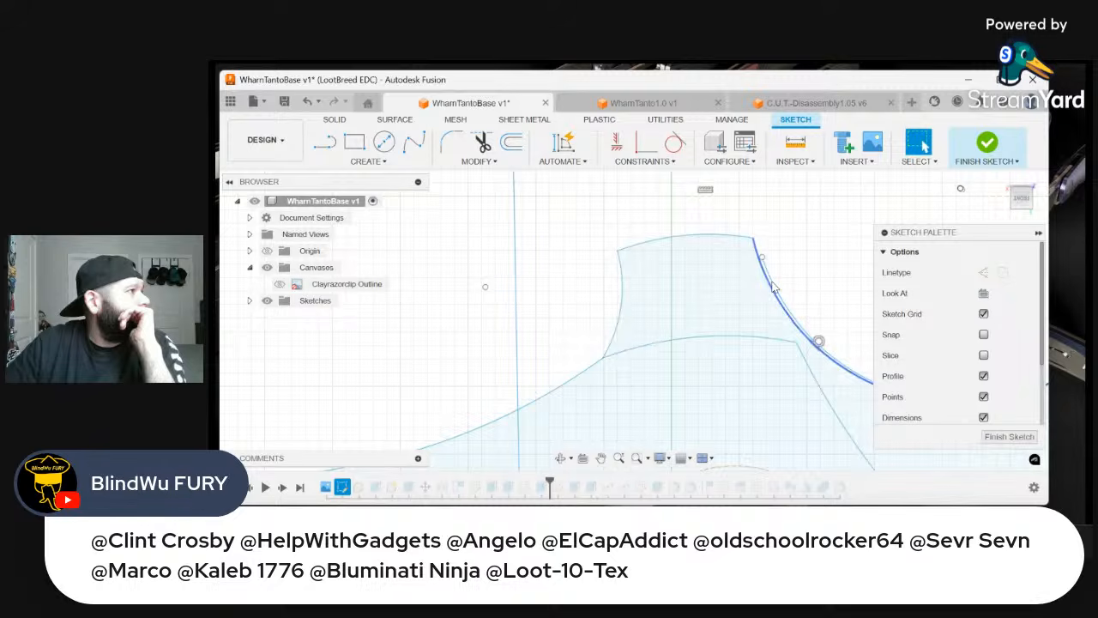
{"action": "right_click", "coordinate": [771, 287]}
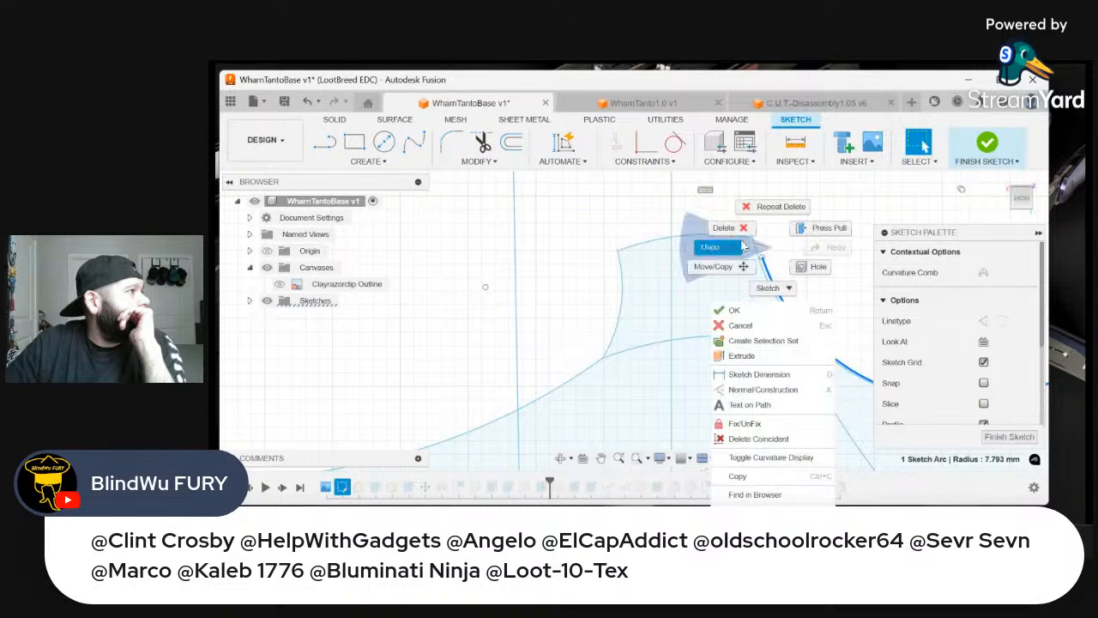
{"action": "left_click", "coordinate": [735, 239]}
{"action": "scroll", "coordinate": [733, 258], "scroll_direction": "down", "scroll_amount": 5}
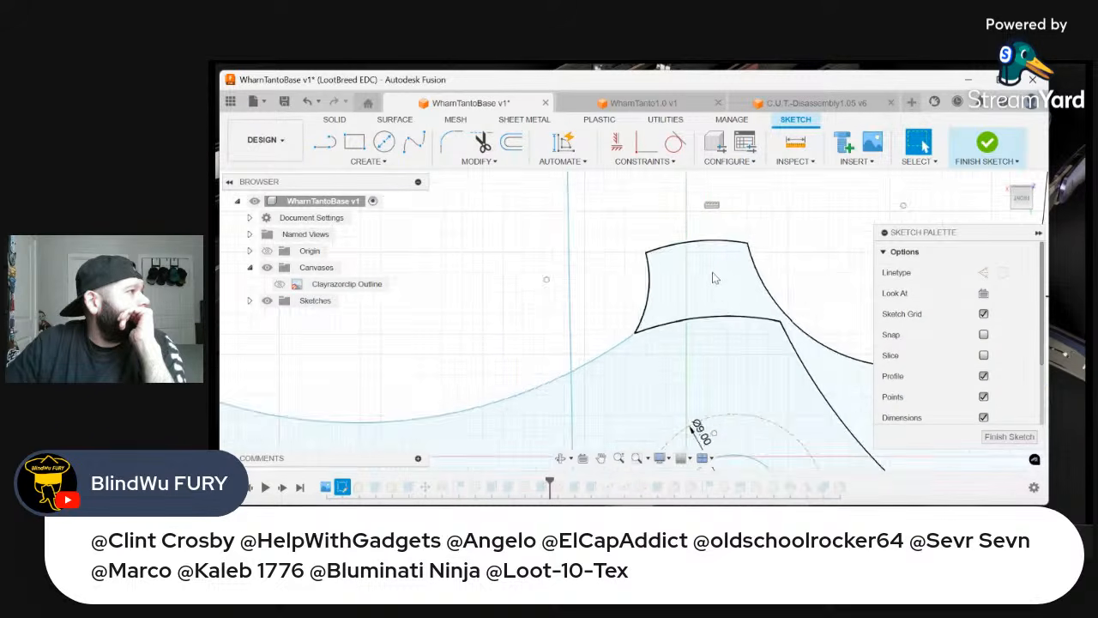
{"action": "left_click", "coordinate": [993, 148]}
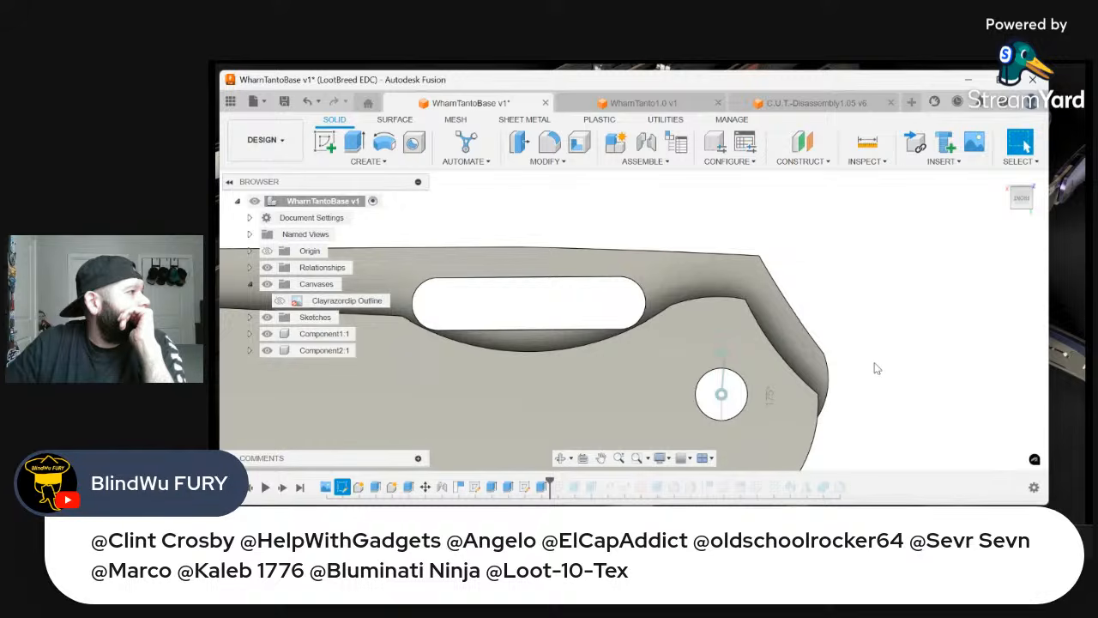
Examine the pivot end of the closed knife with the handle turned upright, including the part protruding beyond the handle's outer edge
{"action": "scroll", "coordinate": [876, 368], "scroll_direction": "down", "scroll_amount": 4}
{"action": "scroll", "coordinate": [807, 442], "scroll_direction": "up", "scroll_amount": 2}
{"action": "scroll", "coordinate": [800, 443], "scroll_direction": "down", "scroll_amount": 3}
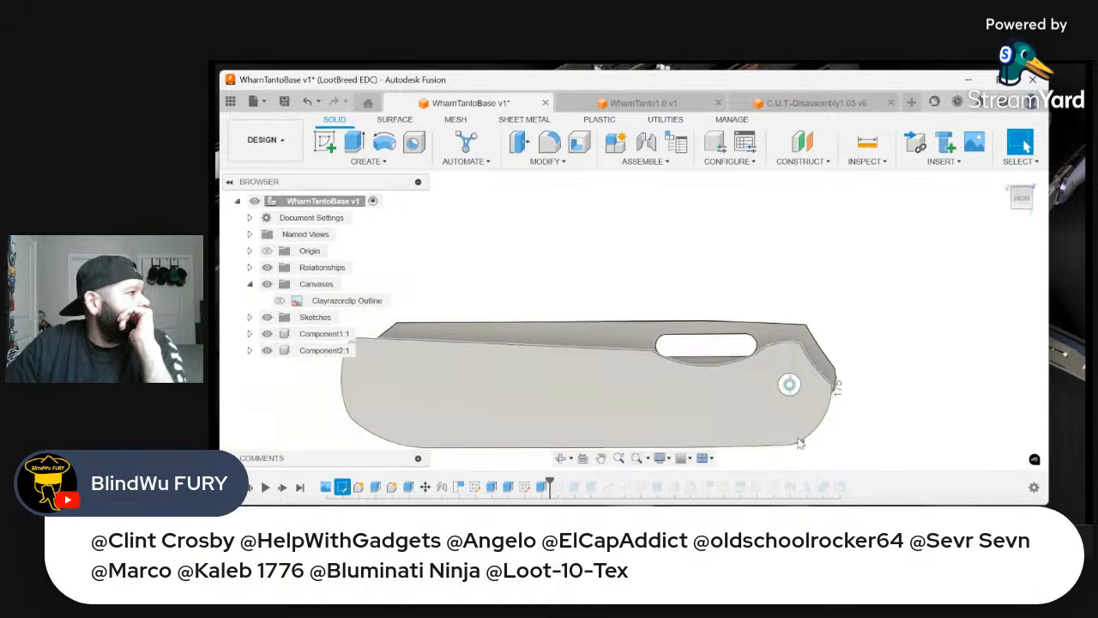
{"action": "scroll", "coordinate": [800, 442], "scroll_direction": "down", "scroll_amount": 2}
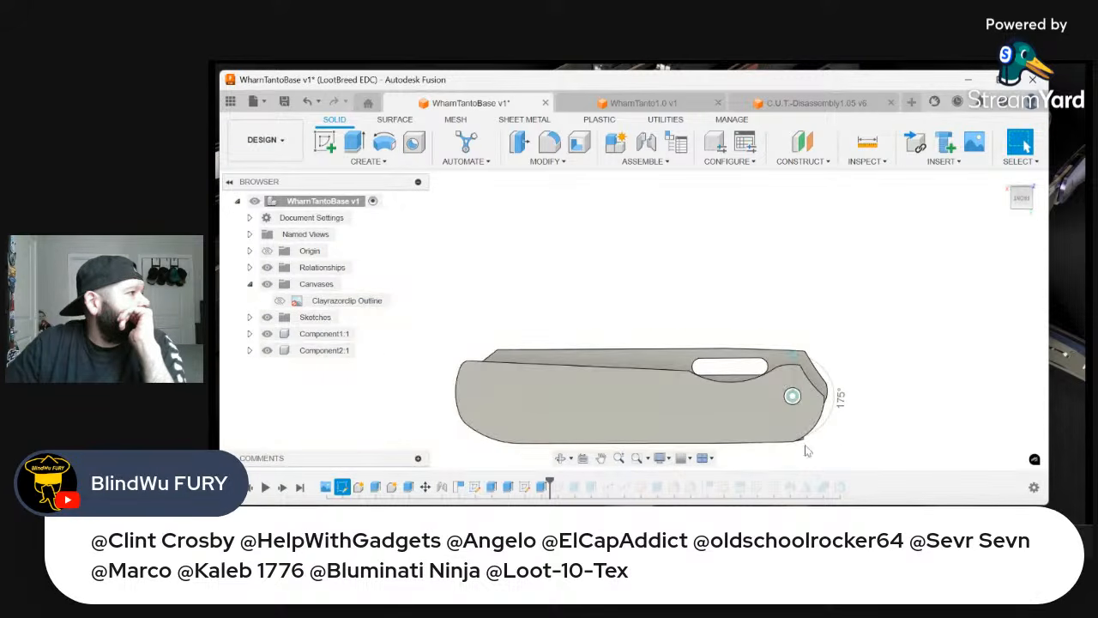
{"action": "left_click", "coordinate": [990, 188]}
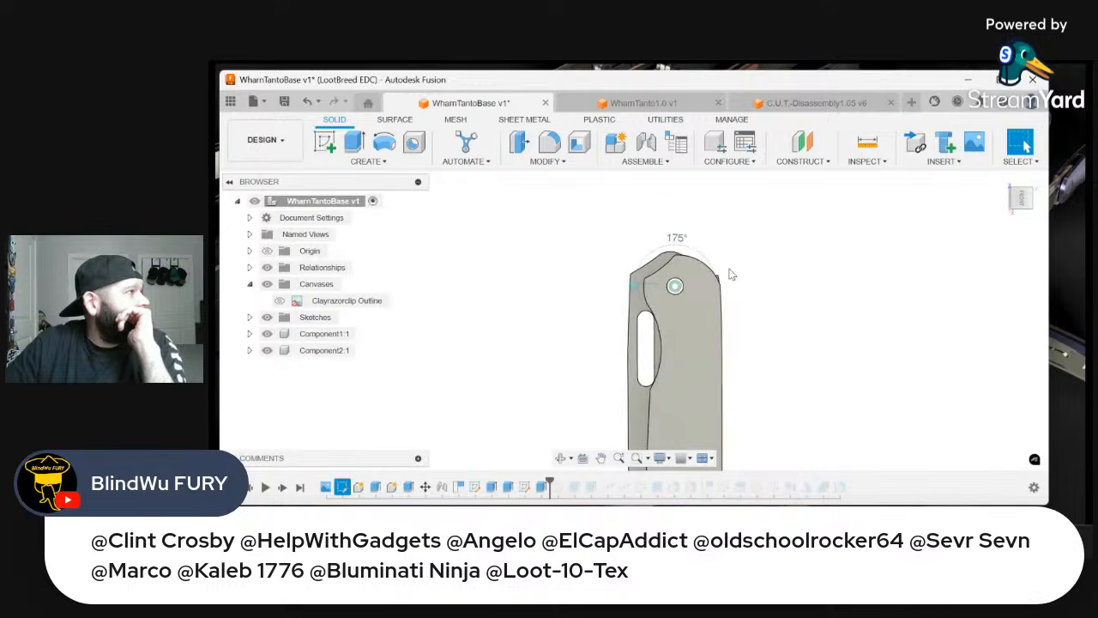
{"action": "scroll", "coordinate": [729, 273], "scroll_direction": "up", "scroll_amount": 5}
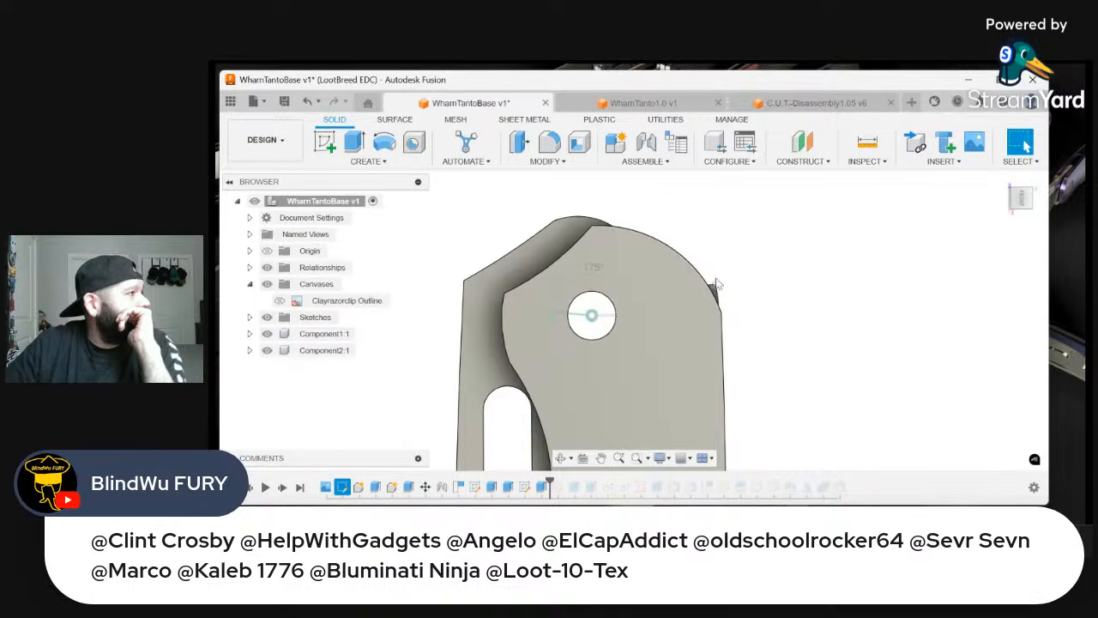
{"action": "scroll", "coordinate": [762, 253], "scroll_direction": "down", "scroll_amount": 3}
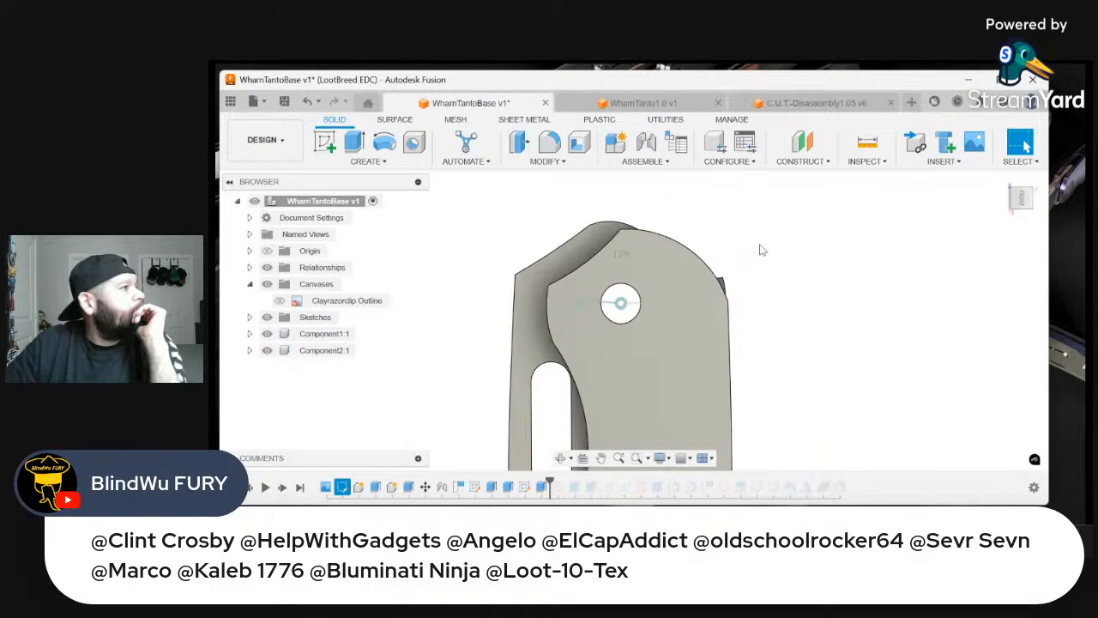
{"action": "scroll", "coordinate": [758, 252], "scroll_direction": "up", "scroll_amount": 2}
{"action": "scroll", "coordinate": [635, 249], "scroll_direction": "up", "scroll_amount": 2}
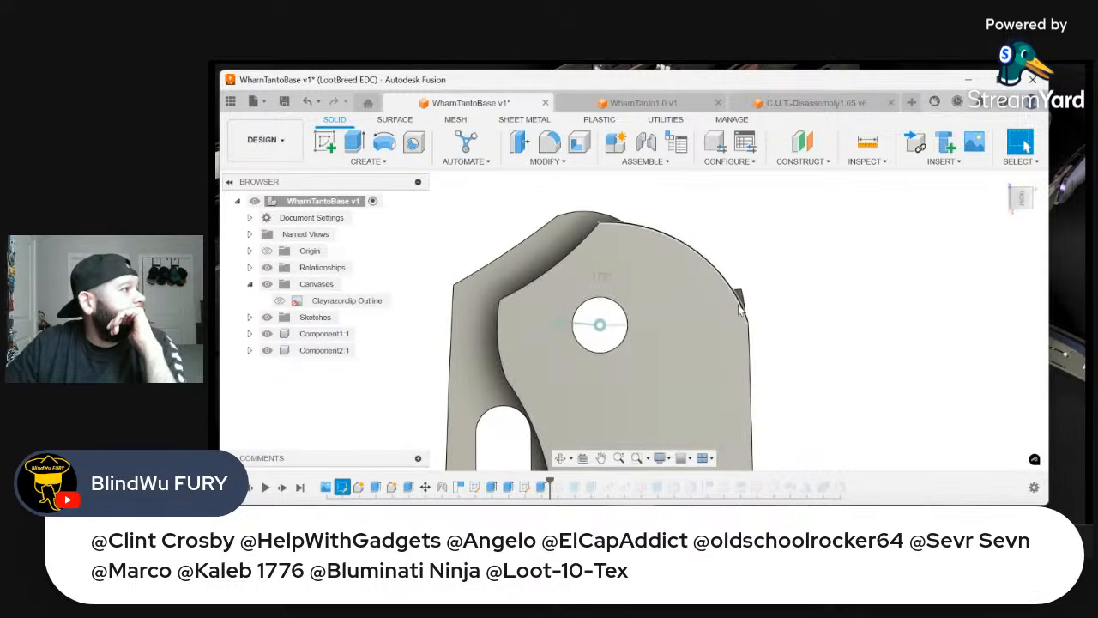
{"action": "scroll", "coordinate": [735, 316], "scroll_direction": "up", "scroll_amount": 1}
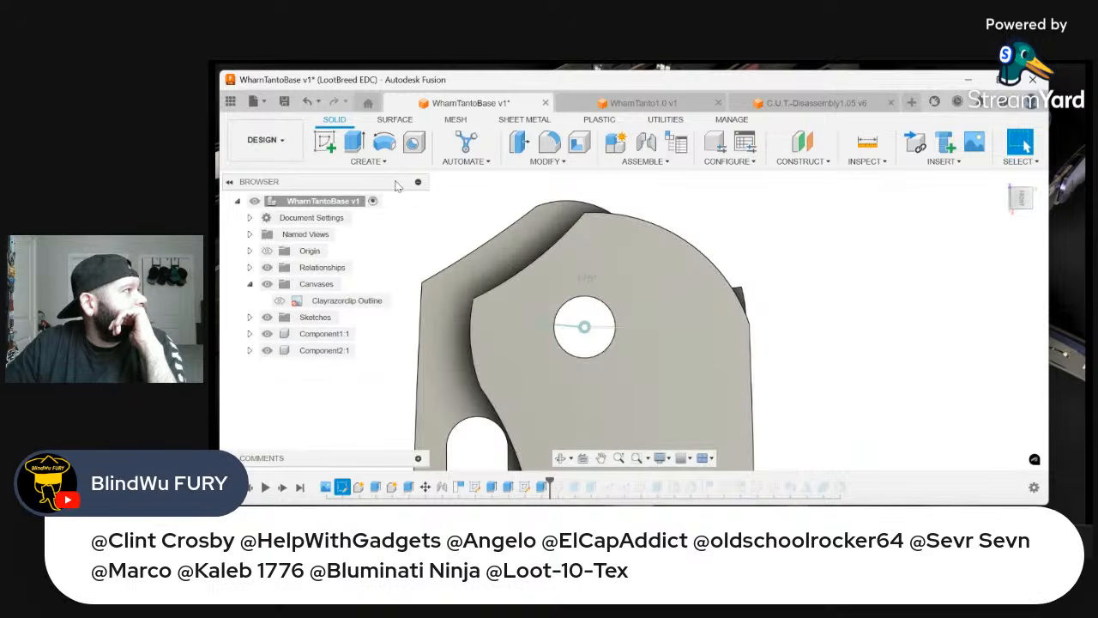
Create a new sketch on the handle's front face with the knife turned upright and the pivot end in close view
{"action": "left_click", "coordinate": [325, 142]}
{"action": "left_click", "coordinate": [646, 278]}
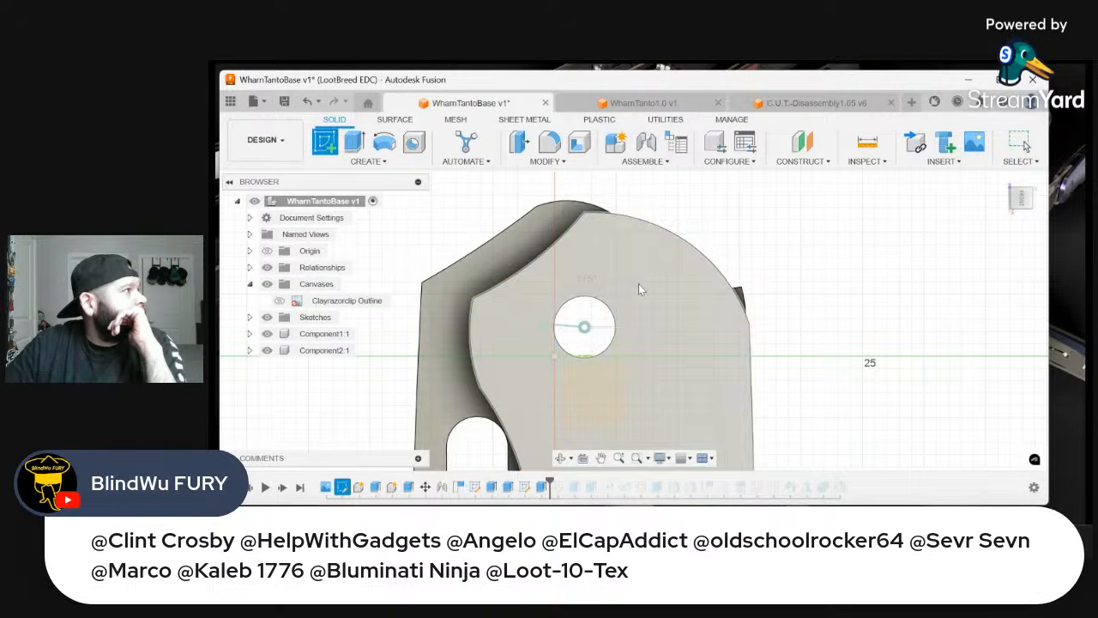
{"action": "left_click", "coordinate": [638, 285]}
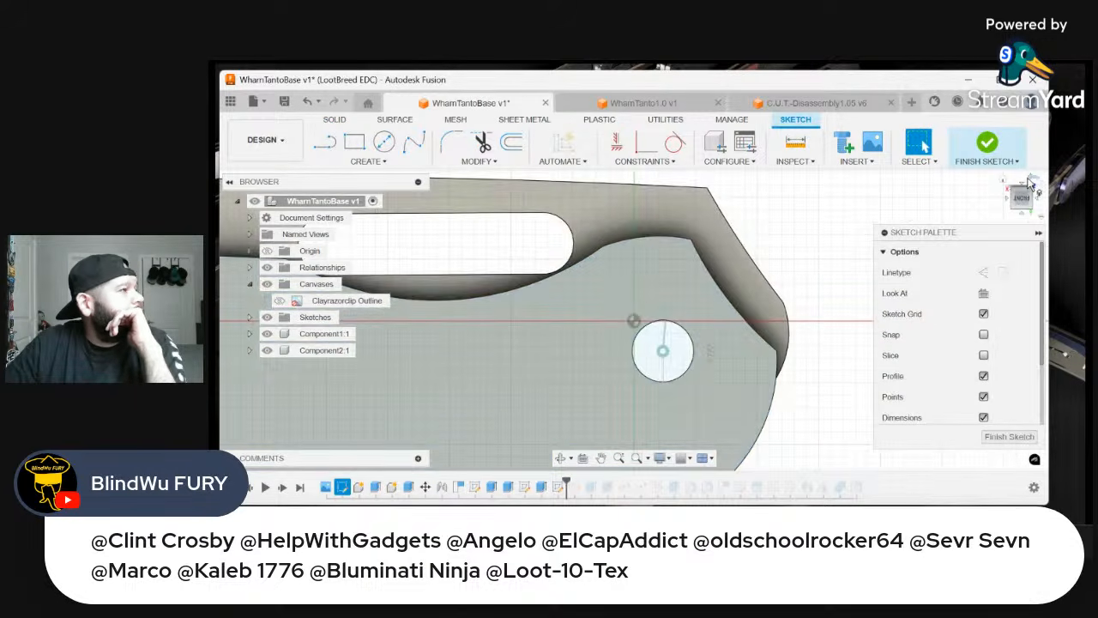
{"action": "left_click", "coordinate": [1030, 179]}
{"action": "scroll", "coordinate": [720, 302], "scroll_direction": "down", "scroll_amount": 4}
{"action": "scroll", "coordinate": [787, 251], "scroll_direction": "up", "scroll_amount": 2}
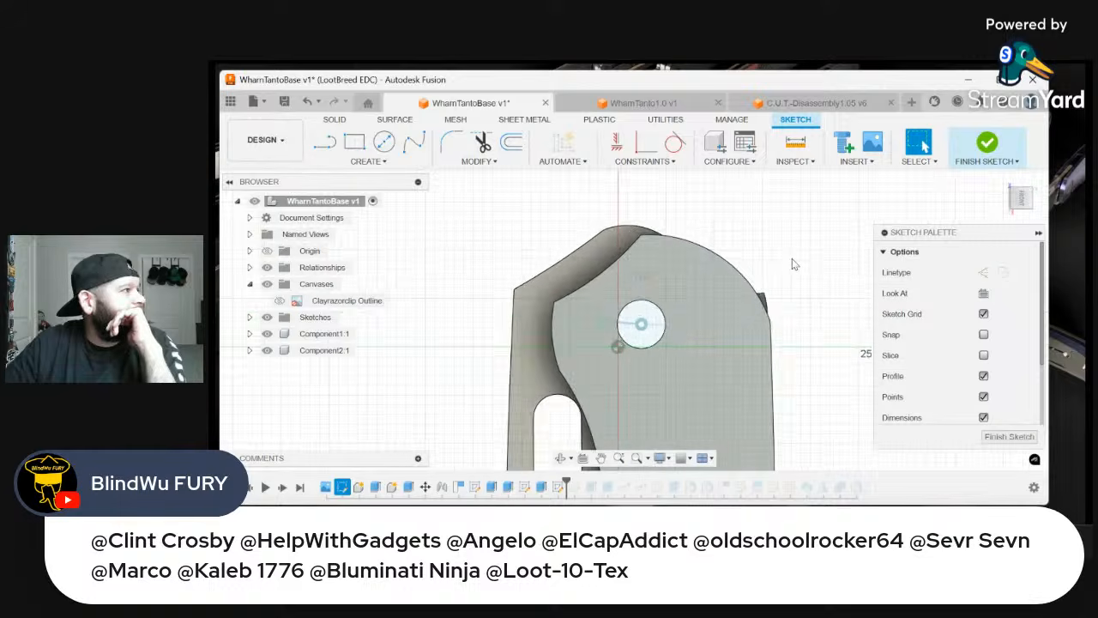
{"action": "scroll", "coordinate": [794, 265], "scroll_direction": "up", "scroll_amount": 1}
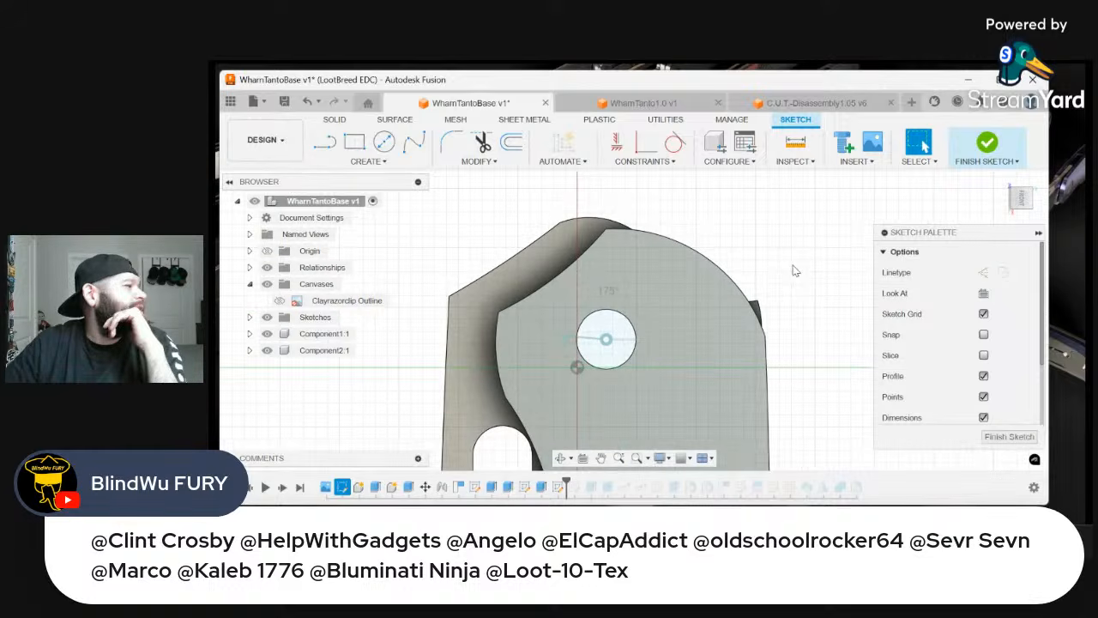
{"action": "left_click", "coordinate": [326, 144]}
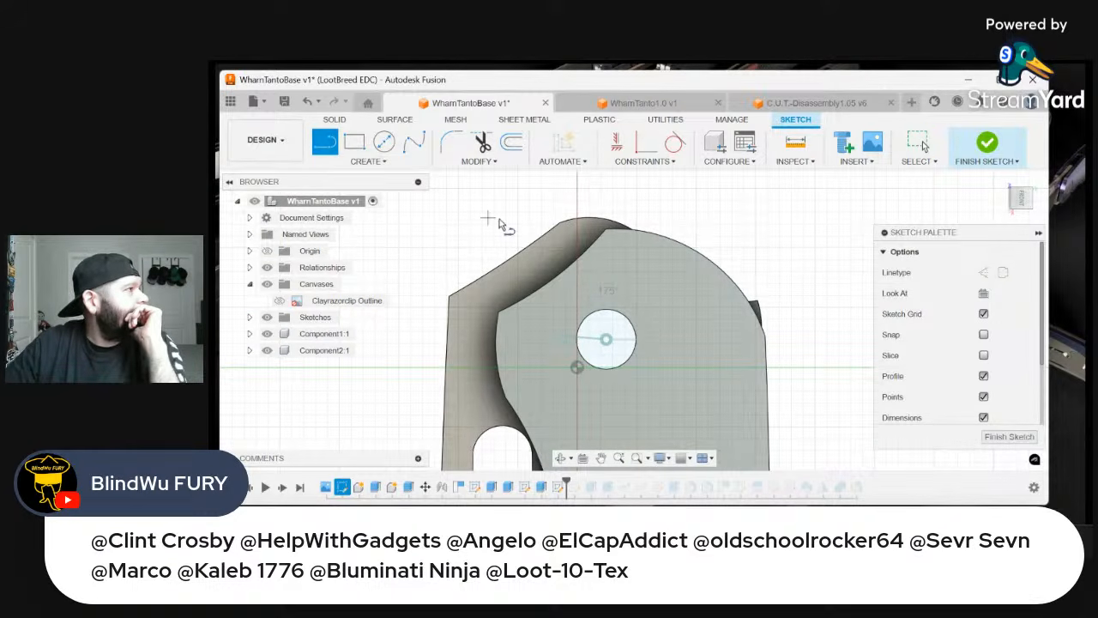
{"action": "left_click", "coordinate": [607, 243]}
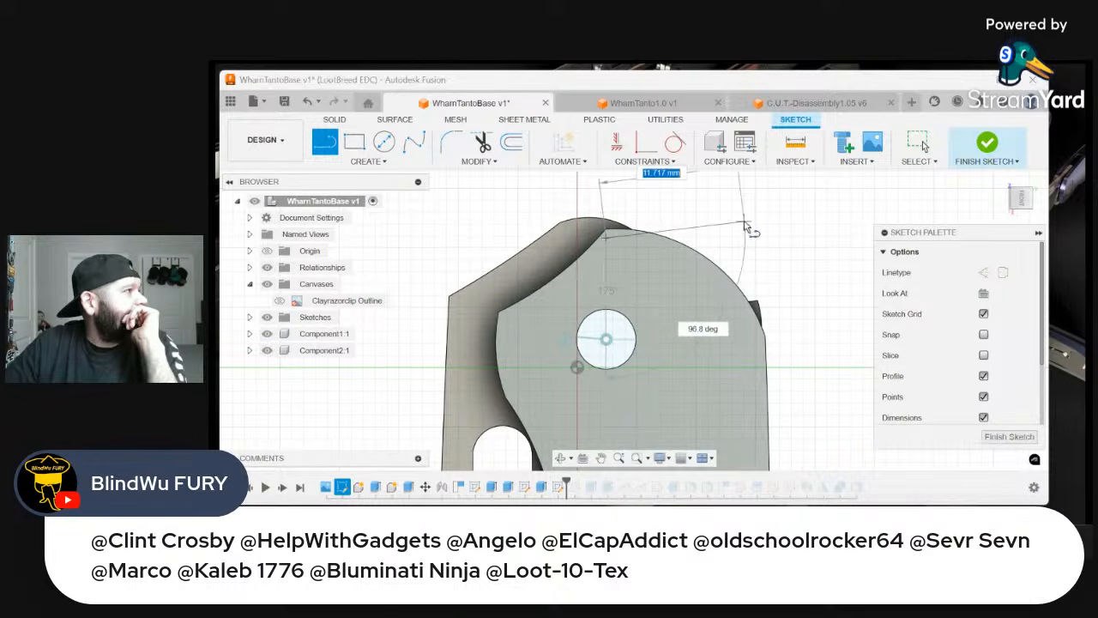
{"action": "right_click", "coordinate": [742, 221]}
{"action": "left_click", "coordinate": [704, 222]}
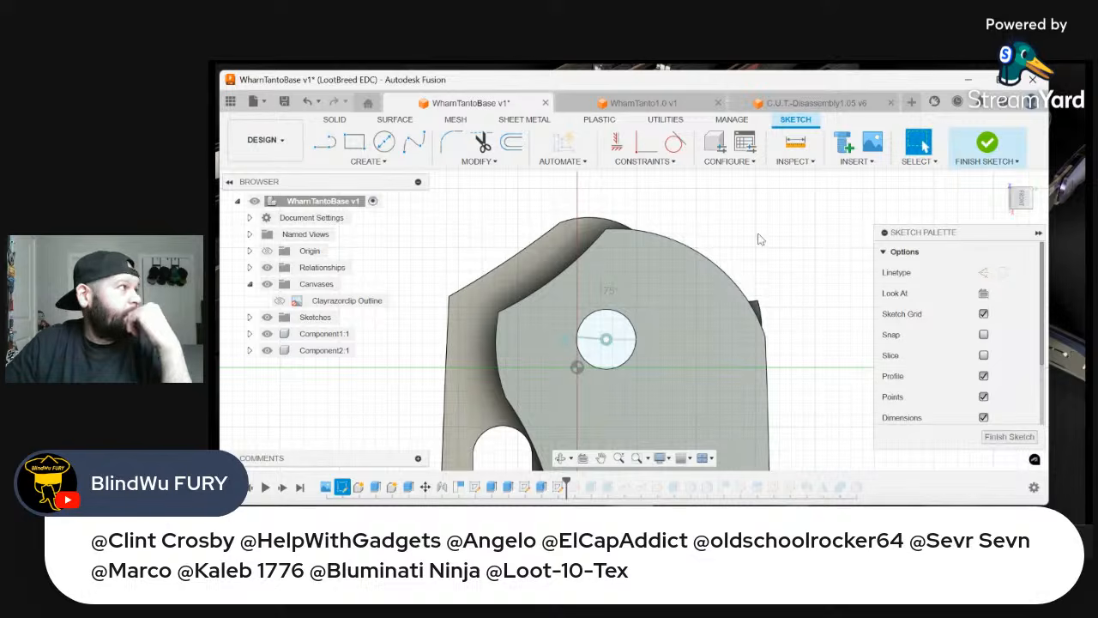
Draw a horizontal line about 5.4 mm long from the handle's upper concave edge and a connected sloped line about 11.9 mm long to the outer corner
{"action": "left_click", "coordinate": [324, 146]}
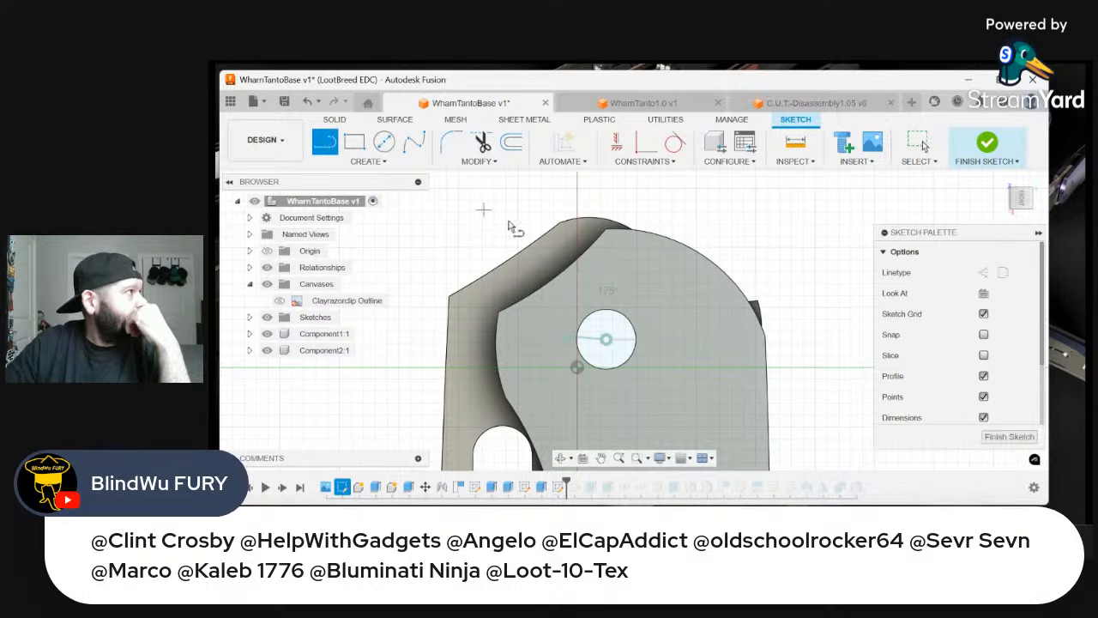
{"action": "left_click", "coordinate": [597, 248]}
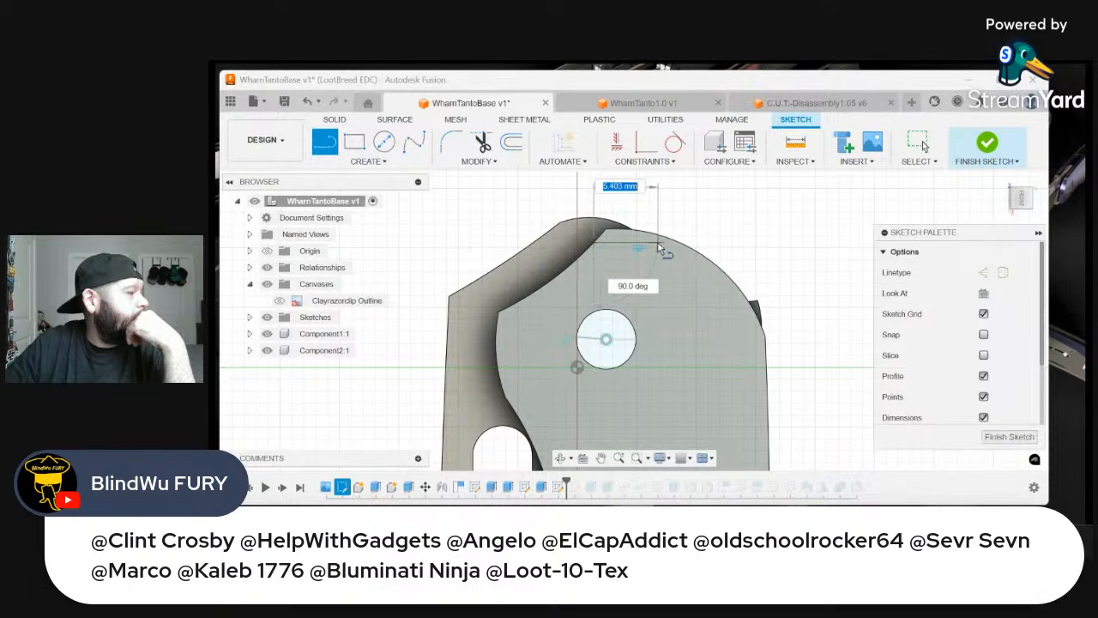
{"action": "left_click", "coordinate": [658, 244]}
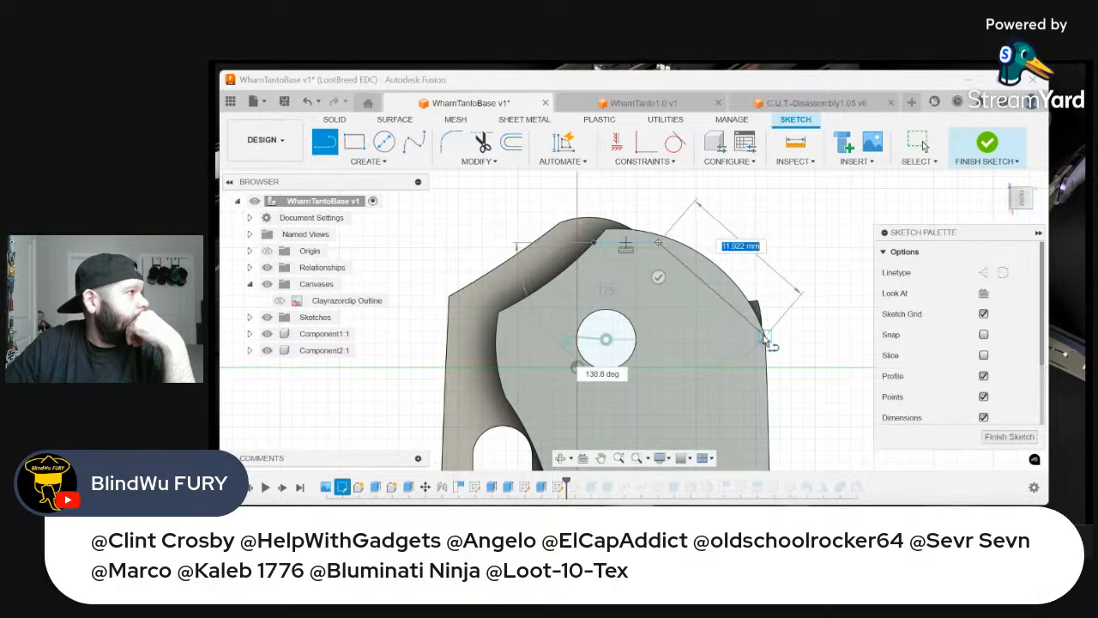
{"action": "left_click", "coordinate": [766, 337]}
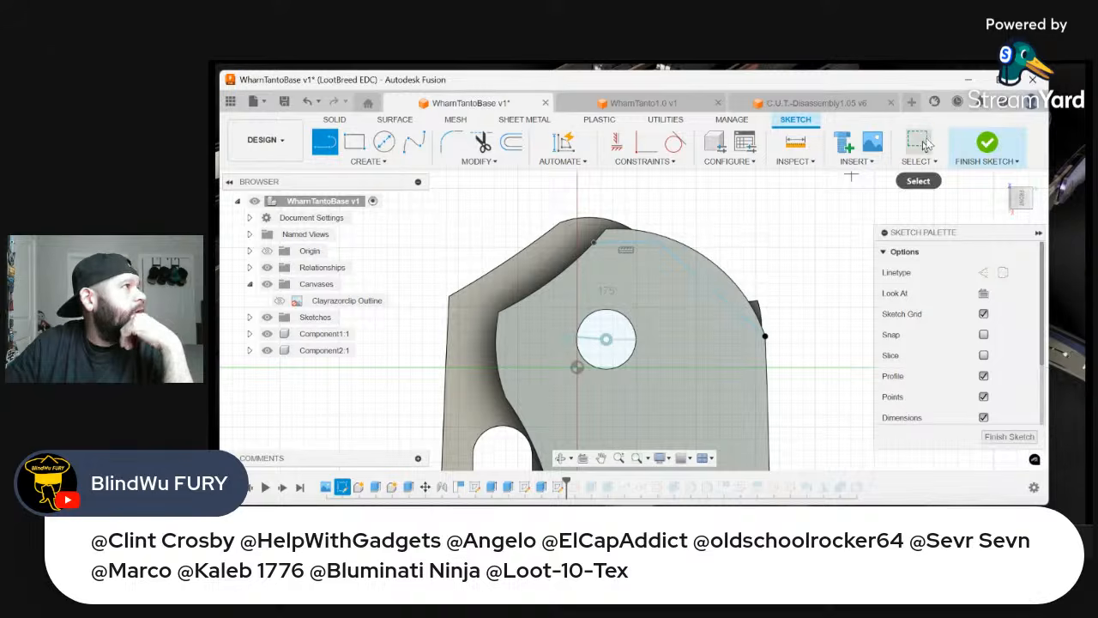
{"action": "left_click", "coordinate": [918, 142]}
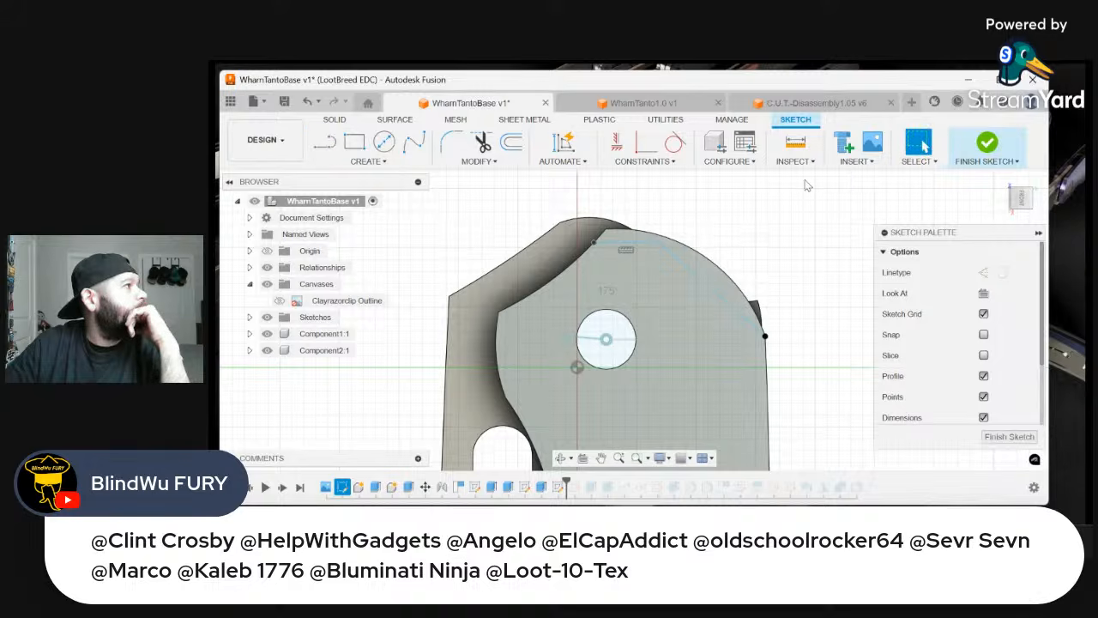
Fillet the corner between the horizontal and sloped lines with a 5 mm radius
{"action": "left_click", "coordinate": [658, 247]}
{"action": "scroll", "coordinate": [661, 239], "scroll_direction": "up", "scroll_amount": 2}
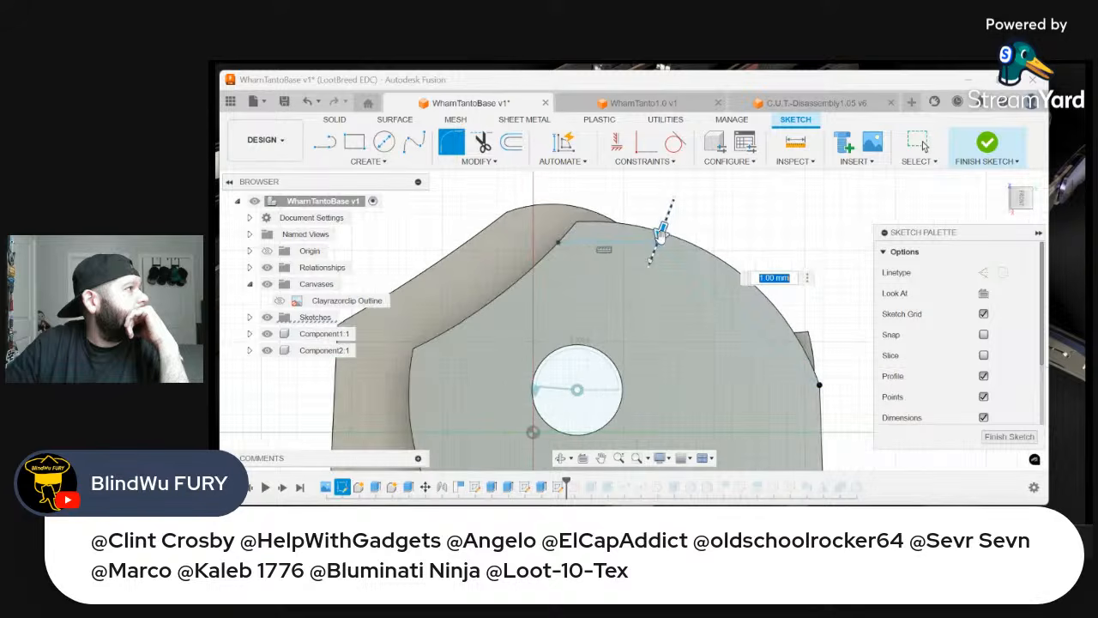
{"action": "left_click_drag", "start_coordinate": [659, 237], "coordinate": [659, 241]}
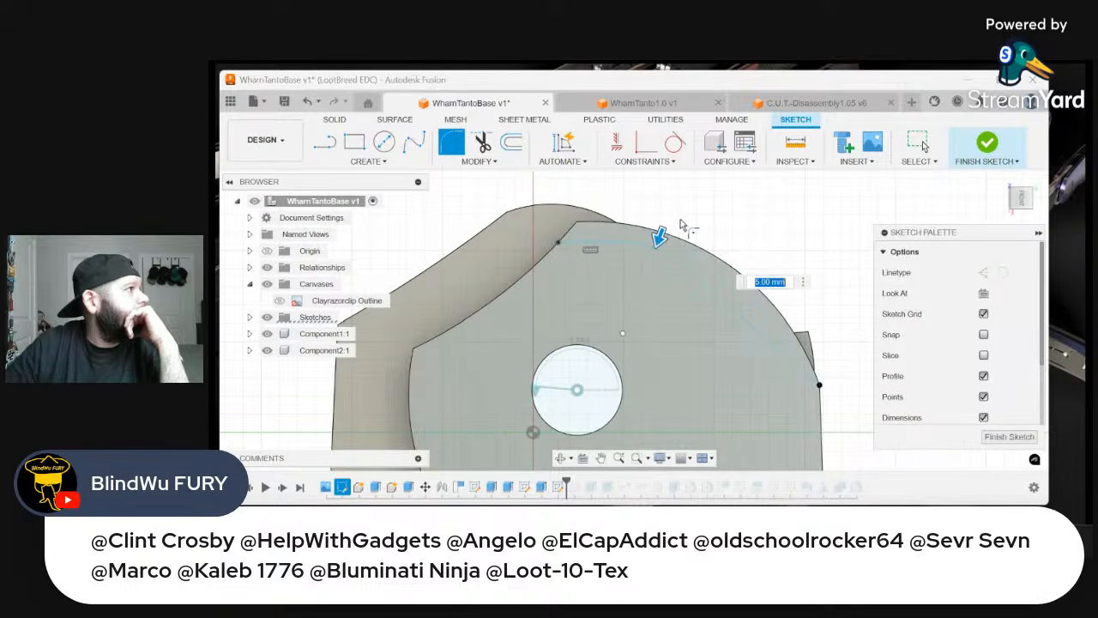
{"action": "scroll", "coordinate": [659, 239], "scroll_direction": "down", "scroll_amount": 3}
{"action": "key", "text": "Return"}
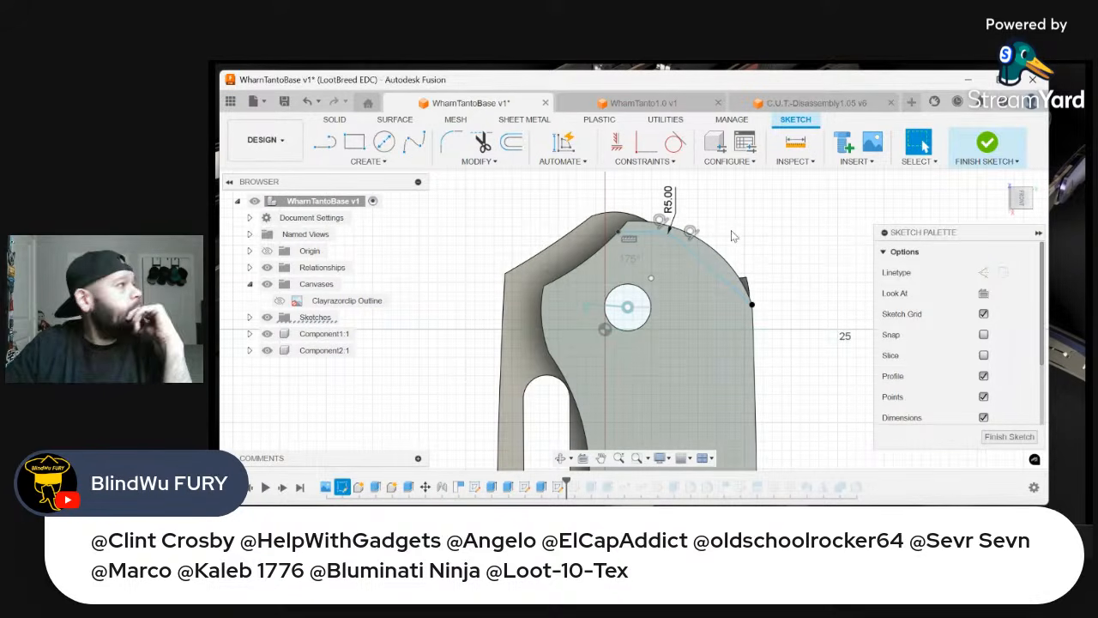
Draw a 3-point arc between the two open ends of the filleted lines, bulging outward beyond the handle's rounded end
{"action": "left_click", "coordinate": [367, 161]}
{"action": "mouse_move", "coordinate": [416, 217]}
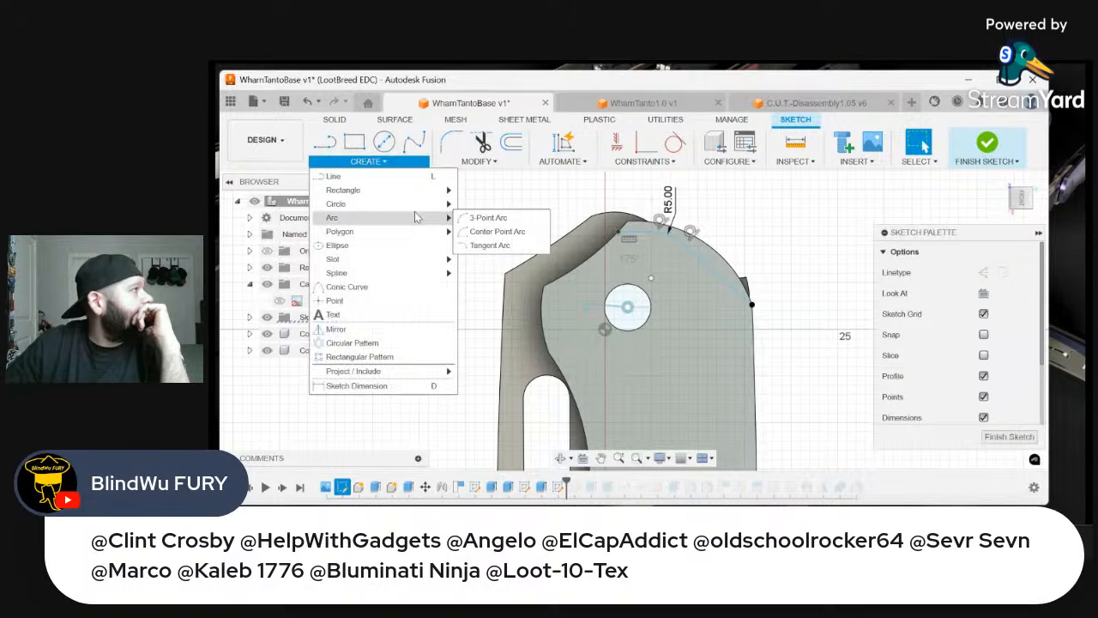
{"action": "left_click", "coordinate": [485, 218]}
{"action": "left_click", "coordinate": [620, 233]}
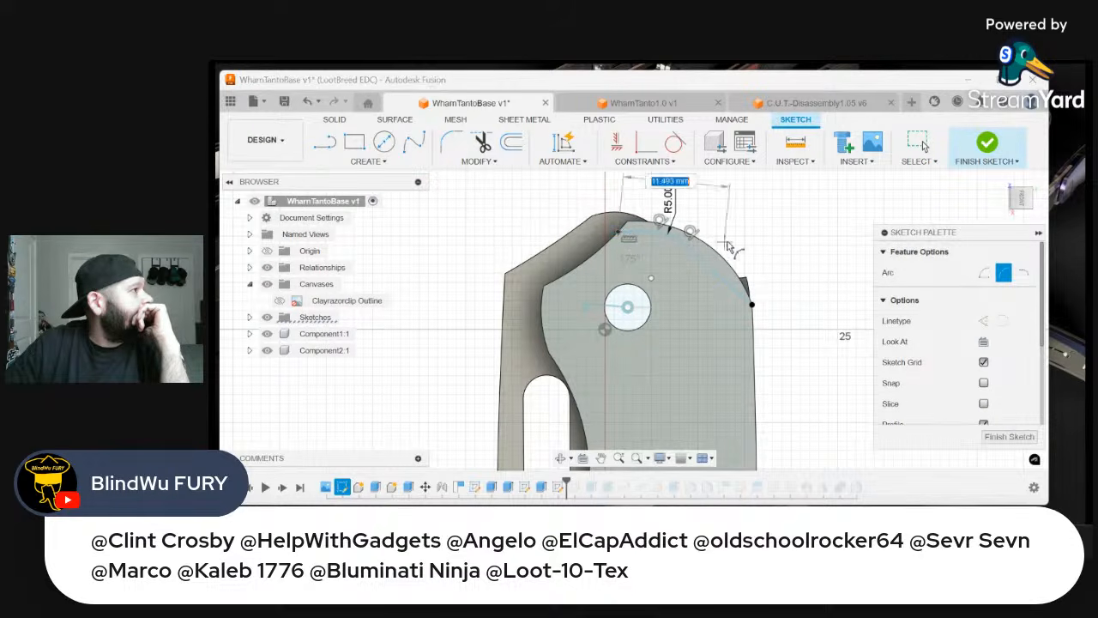
{"action": "left_click", "coordinate": [751, 305]}
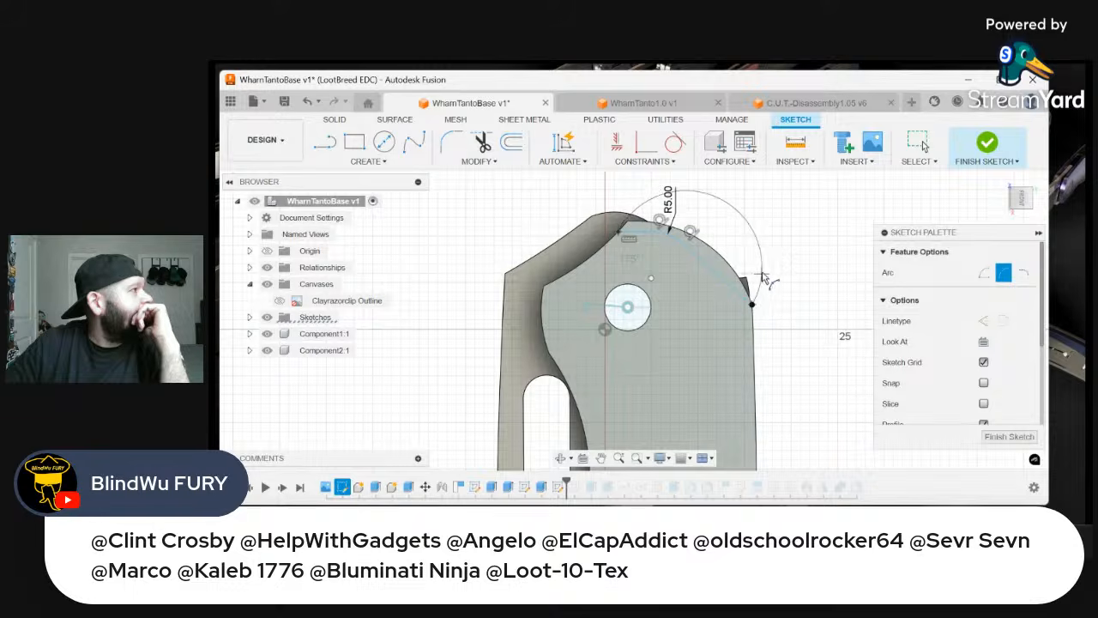
{"action": "left_click", "coordinate": [763, 265]}
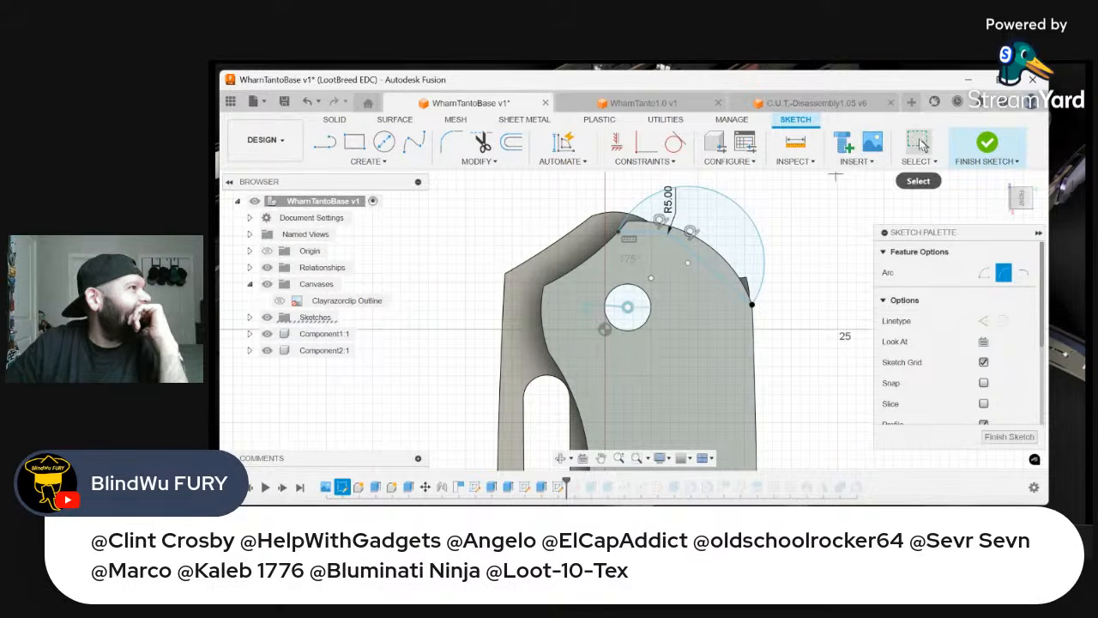
{"action": "left_click", "coordinate": [918, 145]}
Extrude the two profiles between the arc and the filleted lines as a cut with a distance of -3.95 mm at the pivot end
{"action": "left_click", "coordinate": [728, 235]}
{"action": "right_click", "coordinate": [727, 235]}
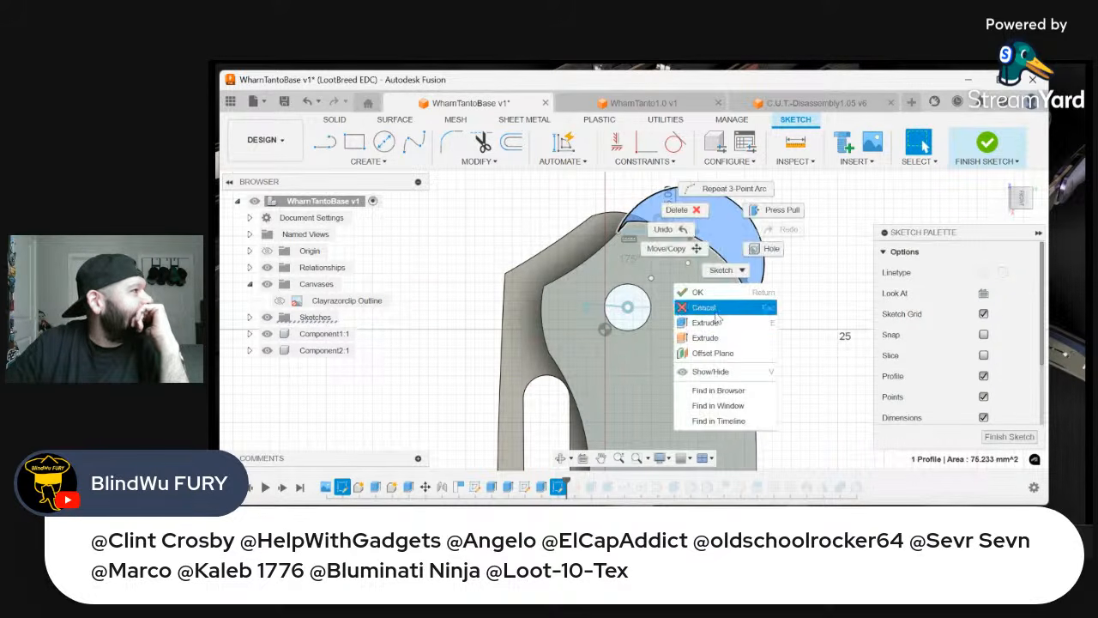
{"action": "left_click", "coordinate": [708, 290]}
{"action": "left_click", "coordinate": [710, 263]}
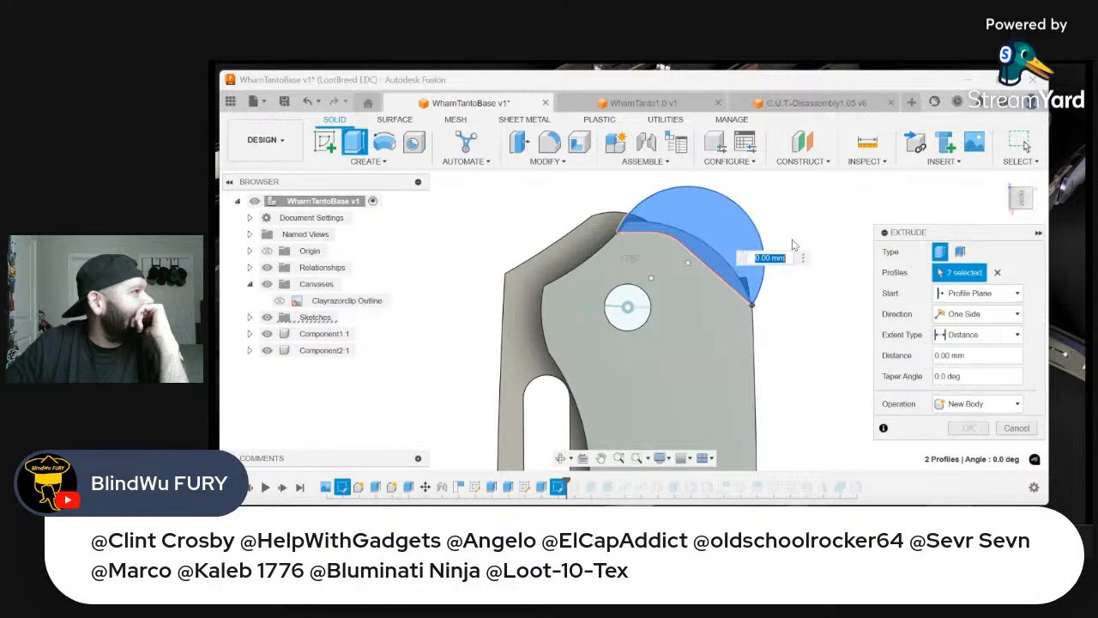
{"action": "scroll", "coordinate": [796, 237], "scroll_direction": "down", "scroll_amount": 4}
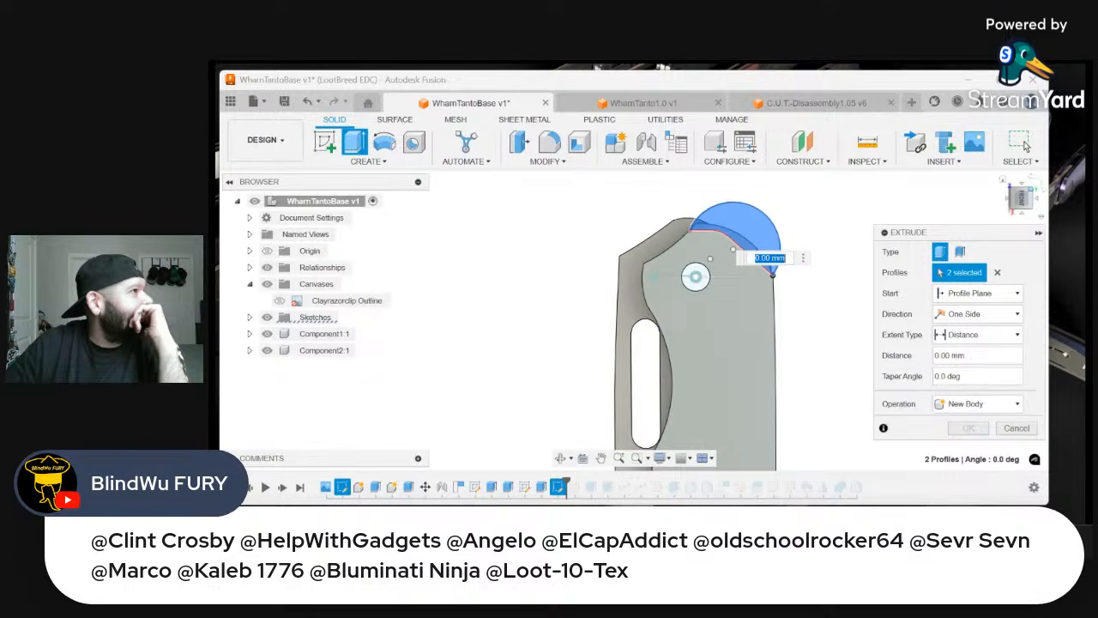
{"action": "left_click_drag", "start_coordinate": [1028, 179], "coordinate": [1035, 176]}
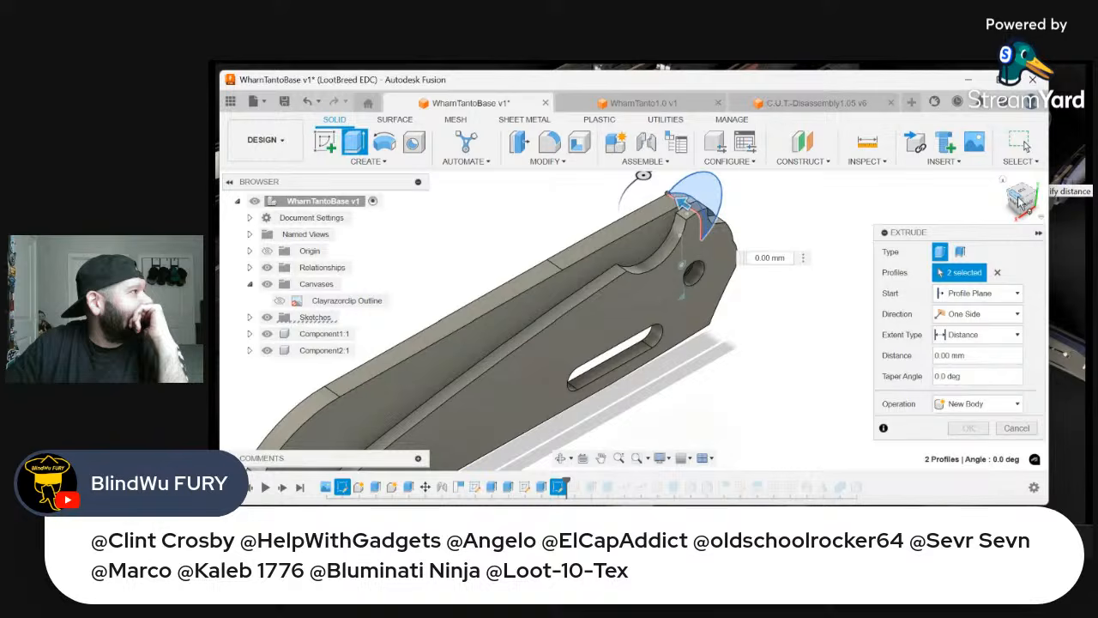
{"action": "left_click", "coordinate": [645, 246]}
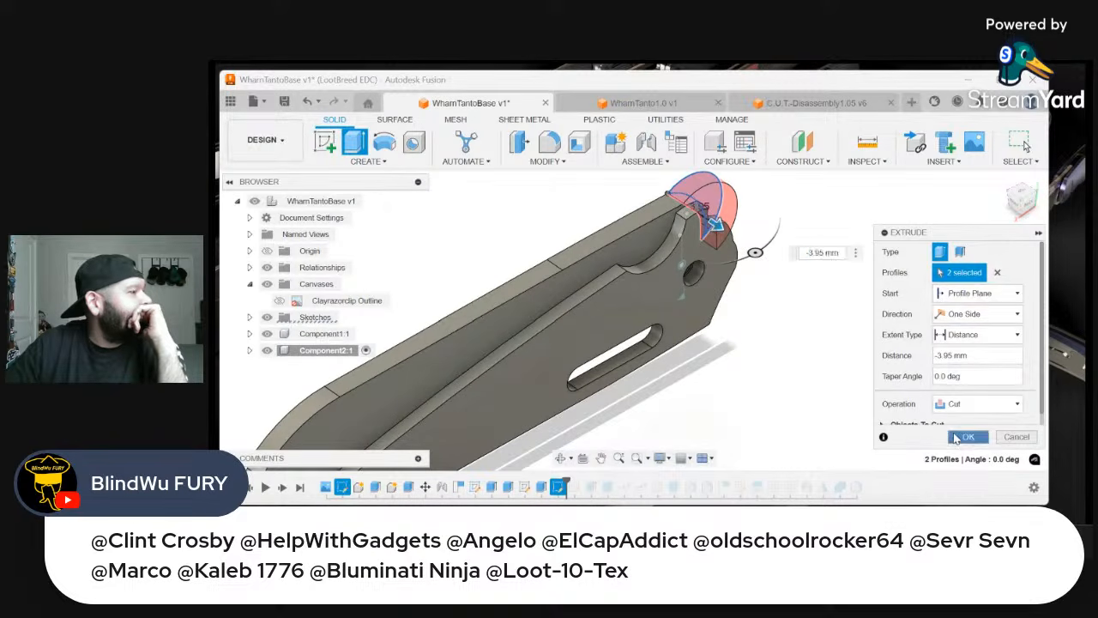
{"action": "left_click", "coordinate": [967, 437]}
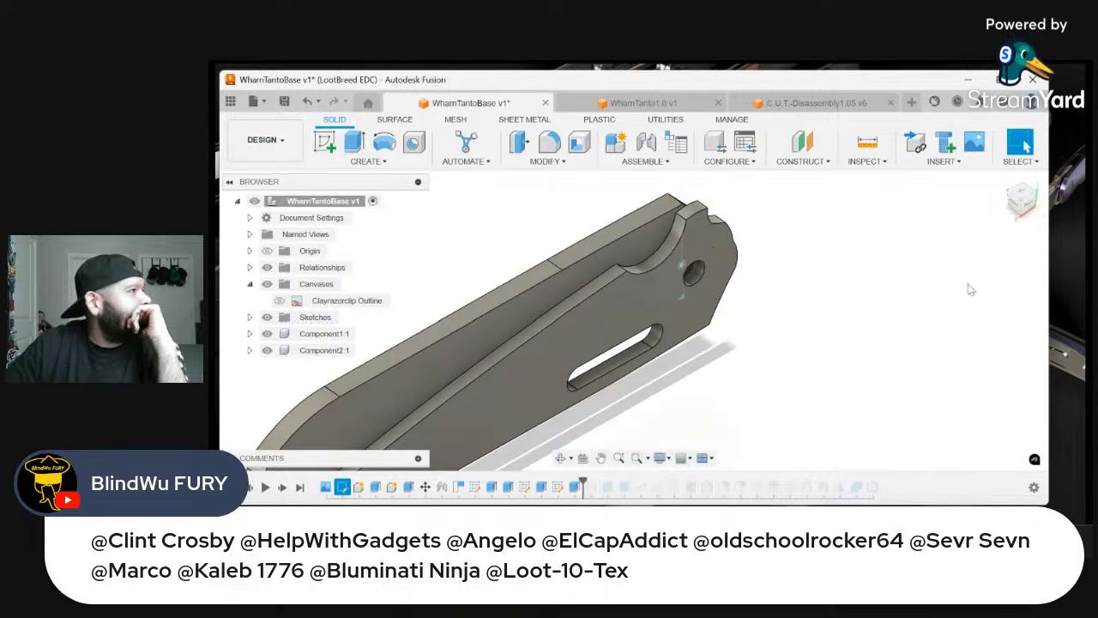
Examine the cut pivot end from the front with the knife upright, comparing its outline with the handle behind it
{"action": "left_click", "coordinate": [1015, 209]}
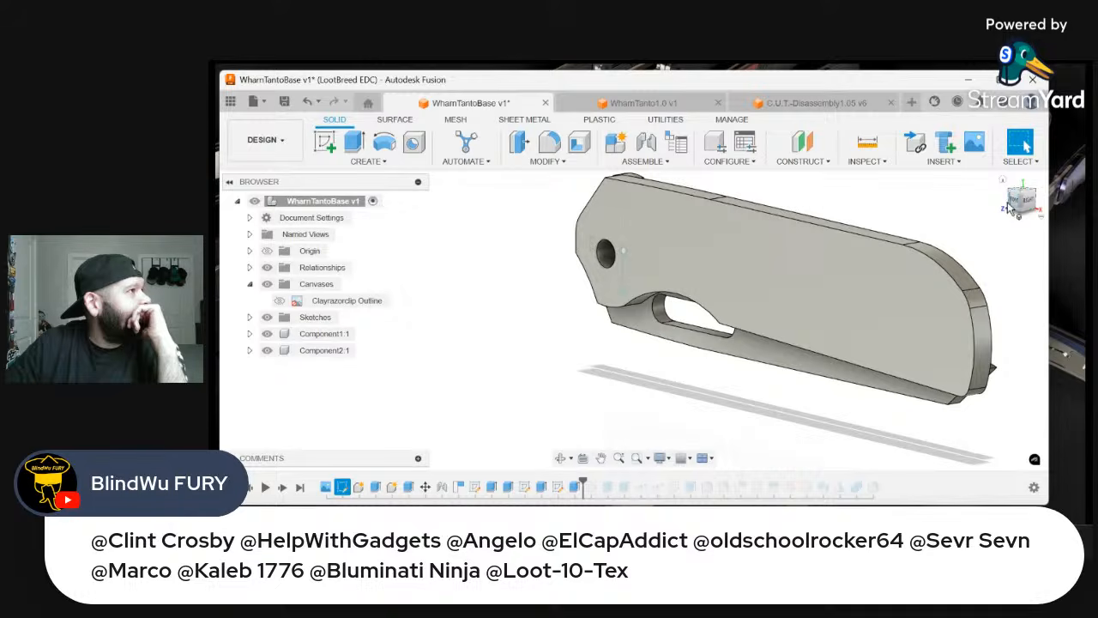
{"action": "left_click", "coordinate": [1016, 203]}
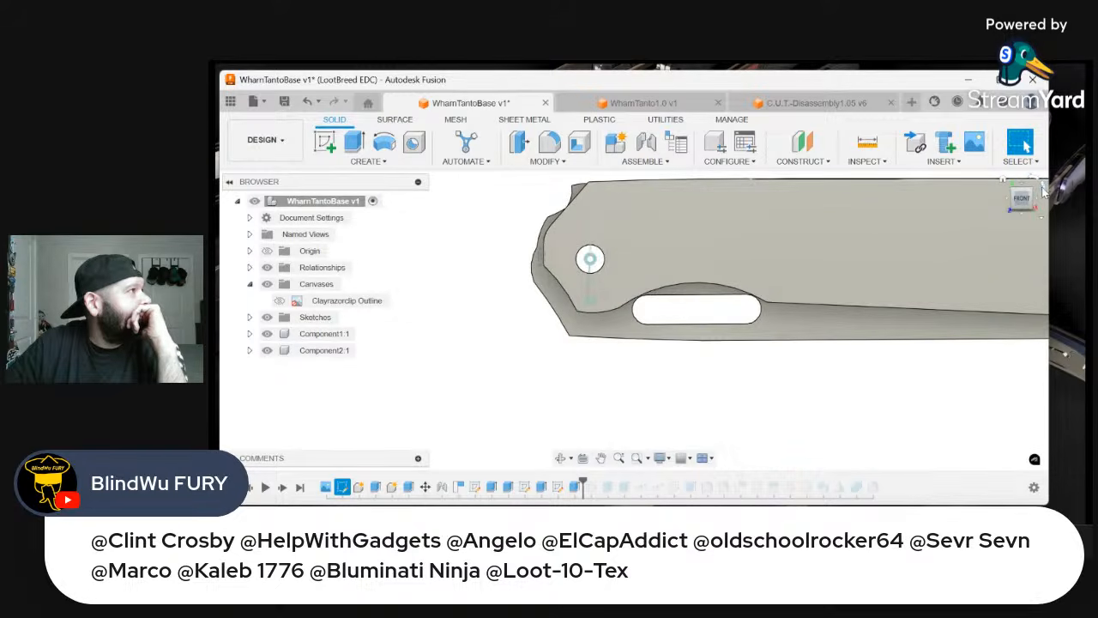
{"action": "left_click", "coordinate": [1044, 193]}
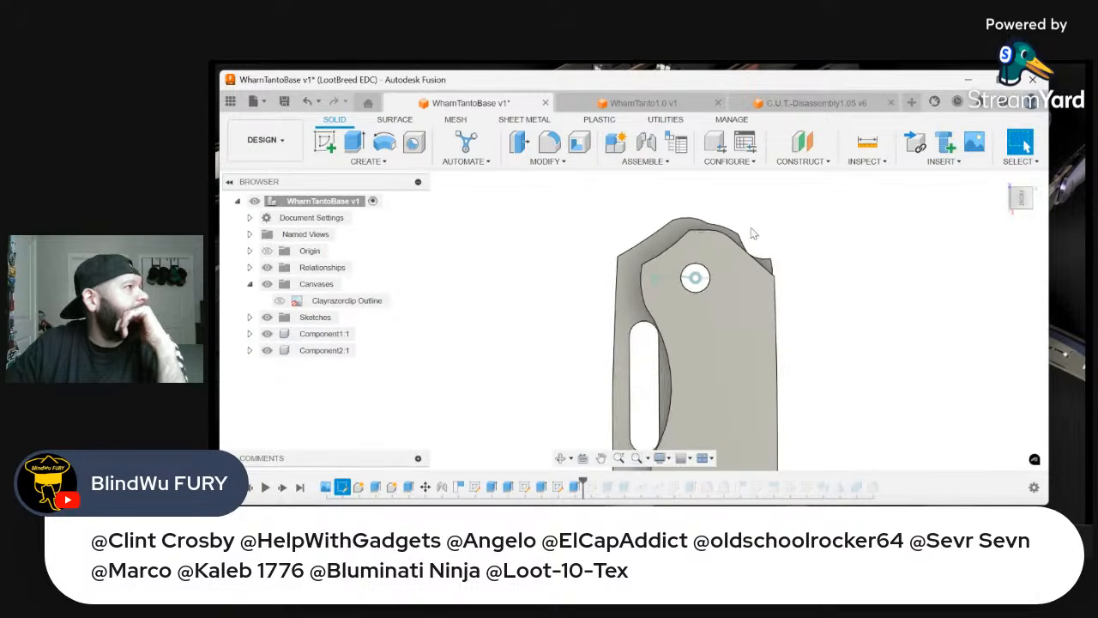
{"action": "middle_click_drag", "start_coordinate": [752, 232], "coordinate": [738, 268], "text": "shift"}
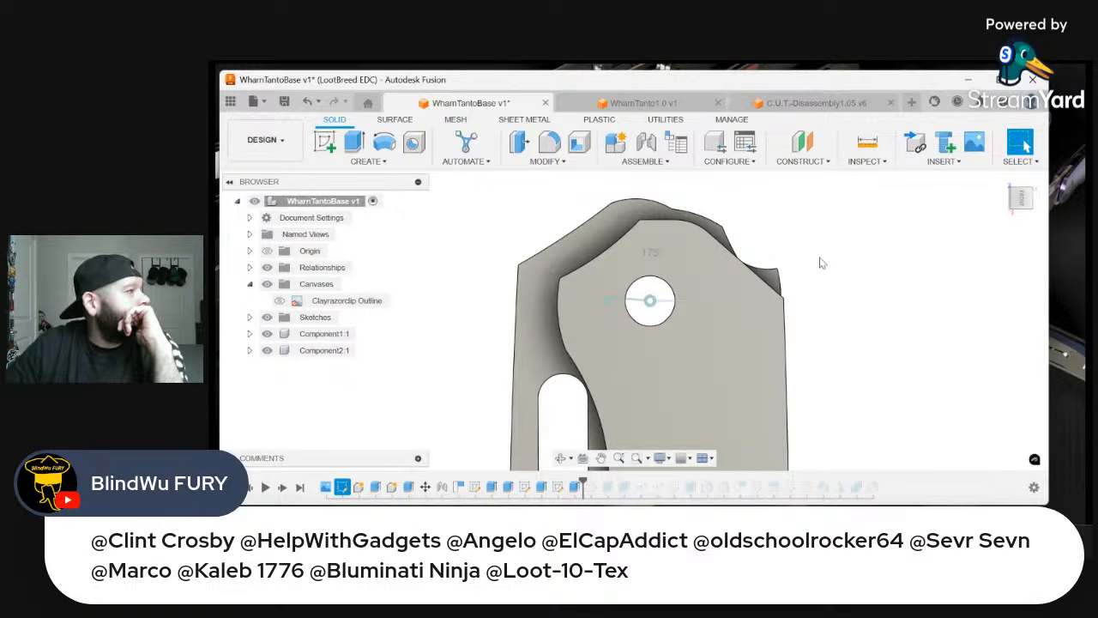
{"action": "left_click", "coordinate": [777, 288]}
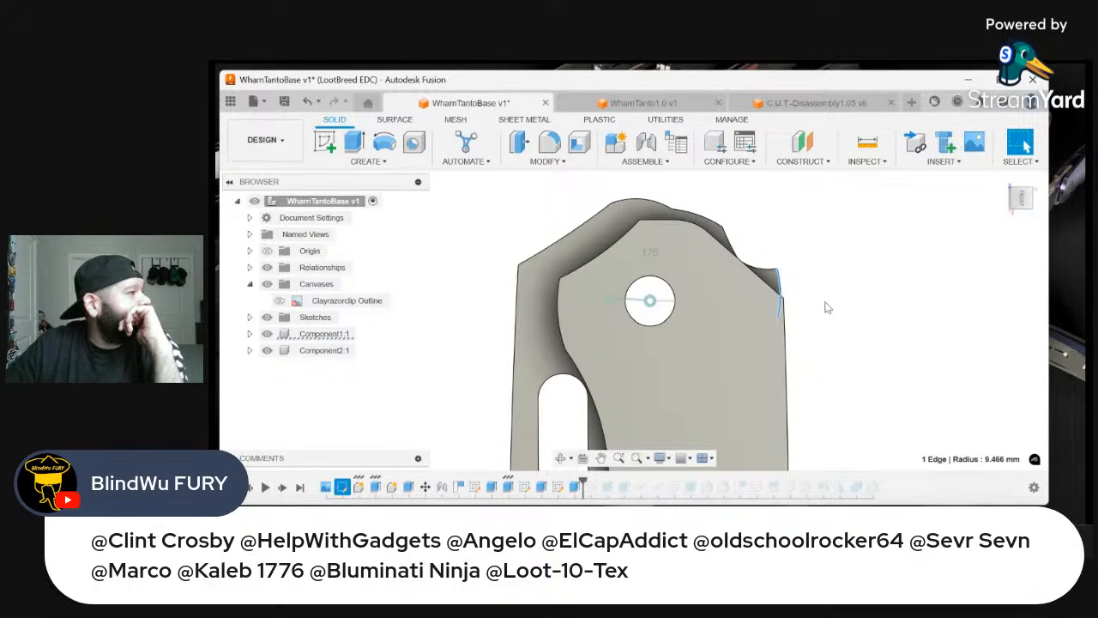
{"action": "scroll", "coordinate": [829, 300], "scroll_direction": "down", "scroll_amount": 5}
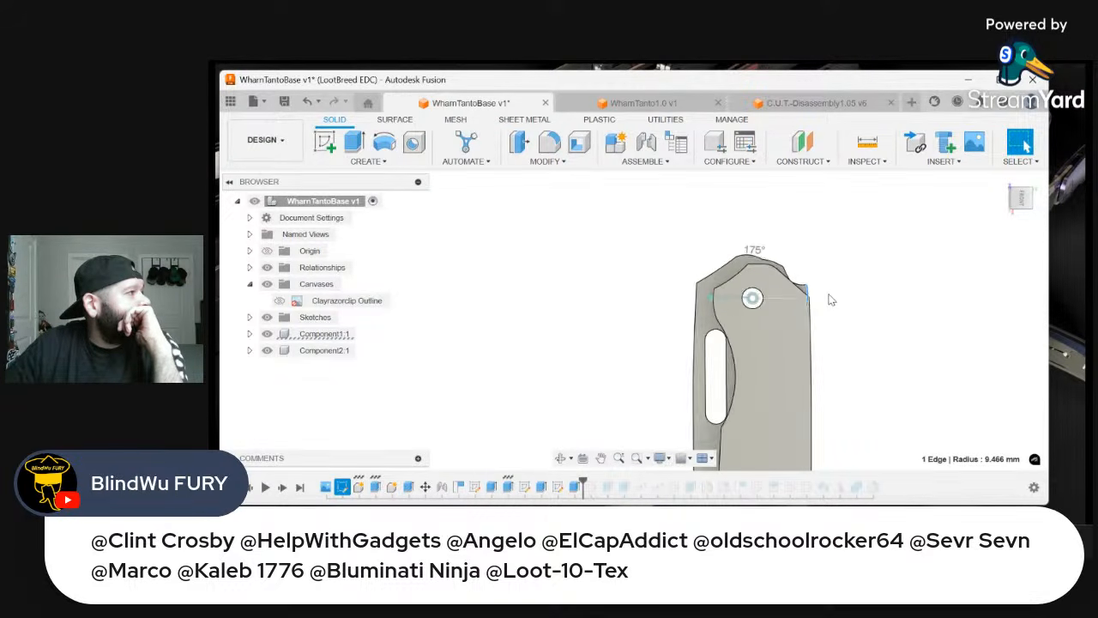
{"action": "scroll", "coordinate": [819, 296], "scroll_direction": "up", "scroll_amount": 5}
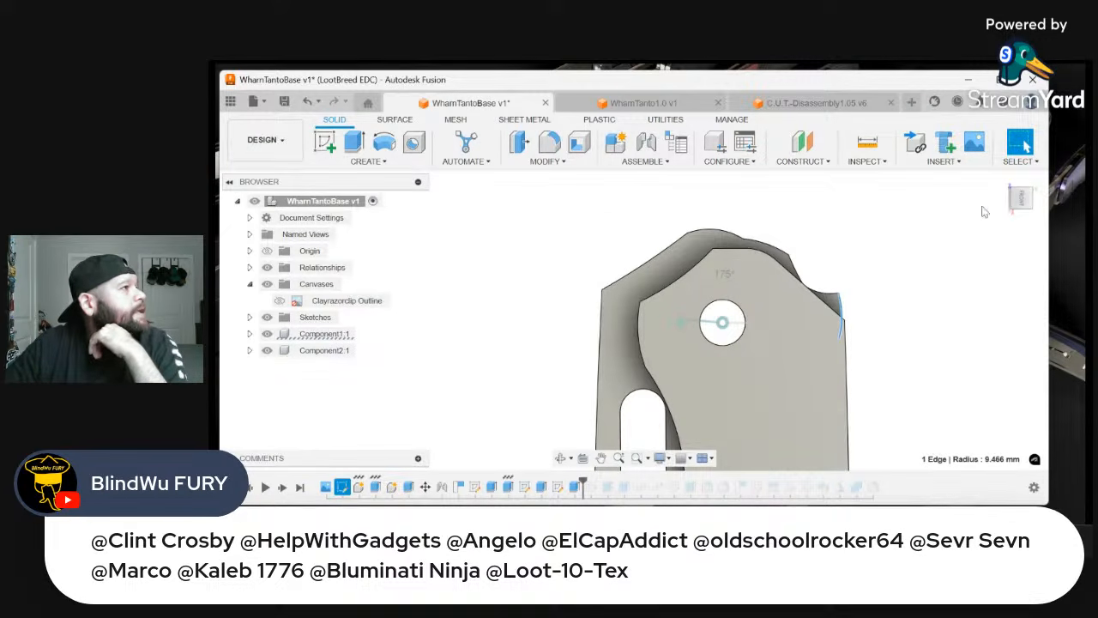
Create a new sketch on the handle's back face with the knife upright and the pivot end in close view
{"action": "left_click", "coordinate": [1038, 199]}
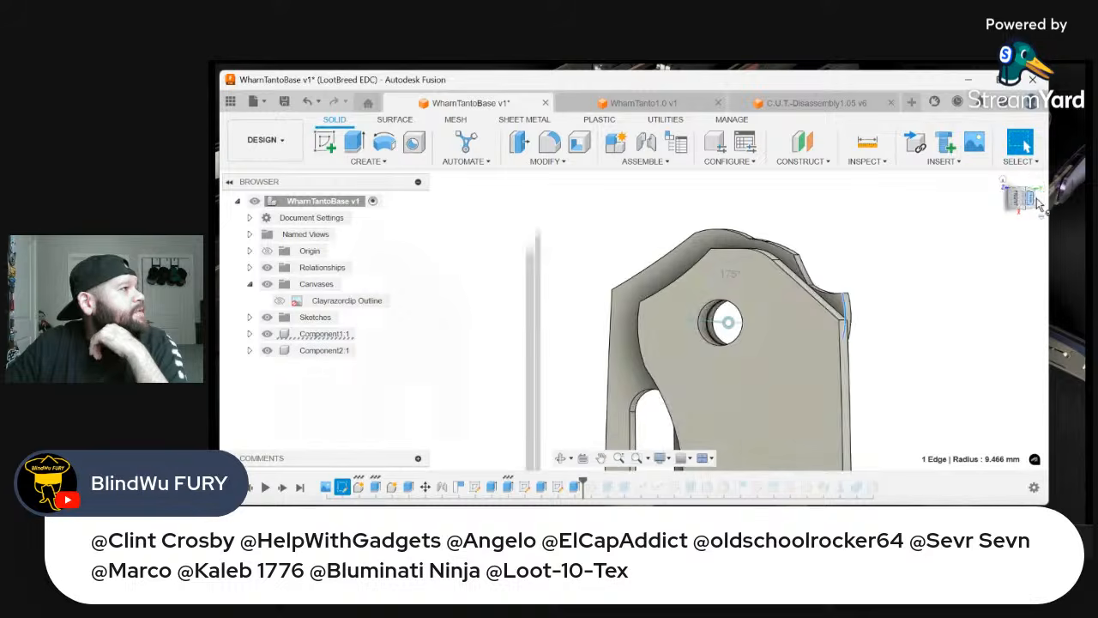
{"action": "left_click", "coordinate": [1038, 199]}
{"action": "scroll", "coordinate": [589, 260], "scroll_direction": "up", "scroll_amount": 3}
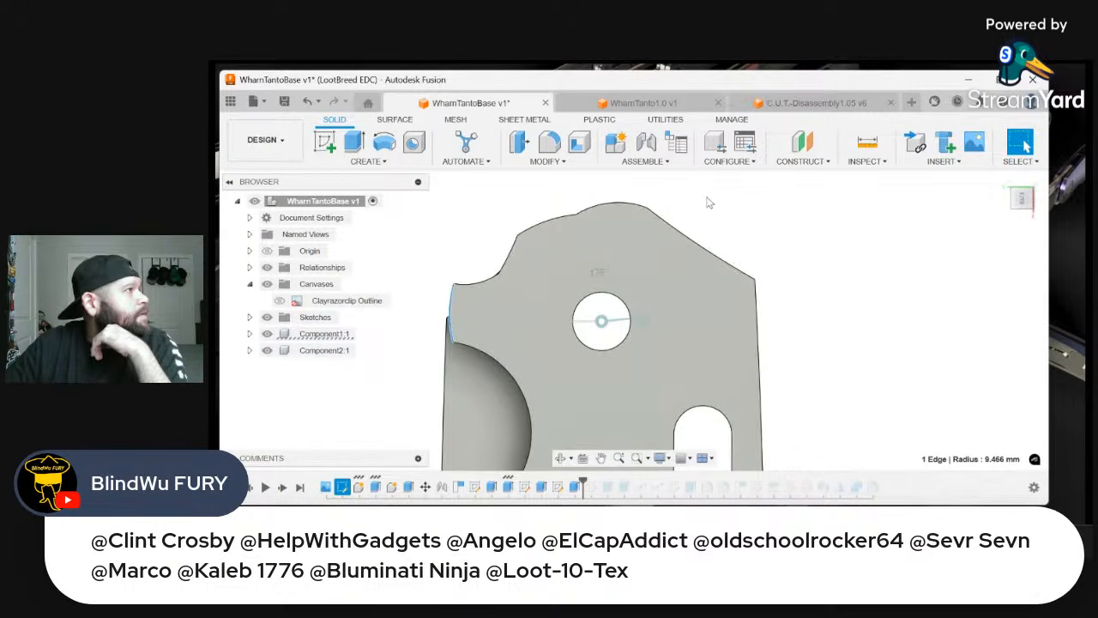
{"action": "left_click", "coordinate": [324, 142]}
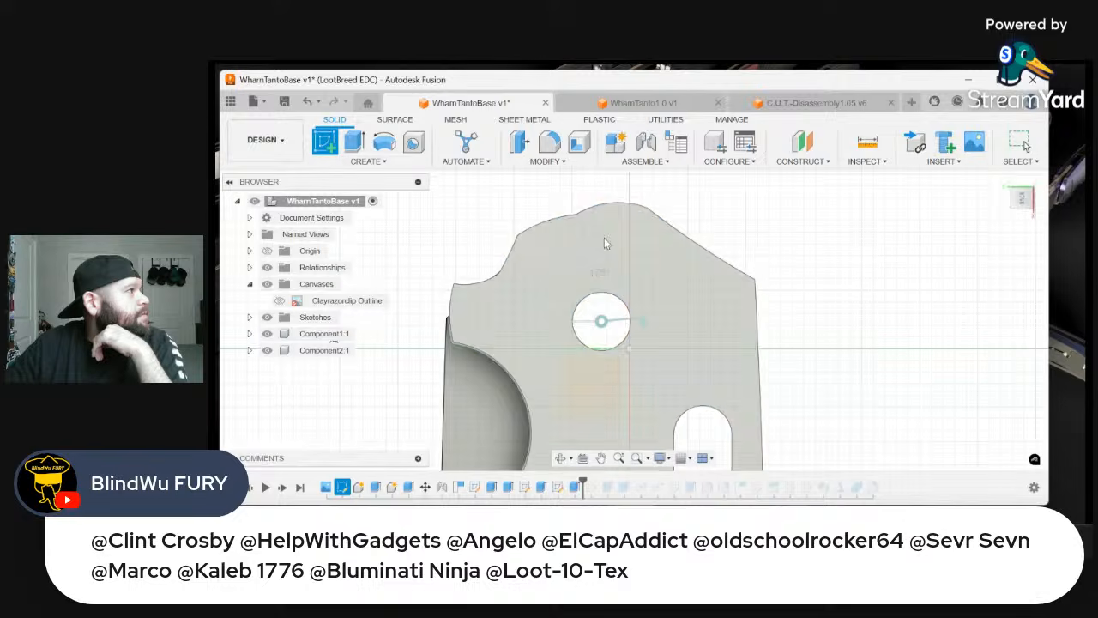
{"action": "left_click", "coordinate": [644, 233]}
{"action": "left_click", "coordinate": [1042, 185]}
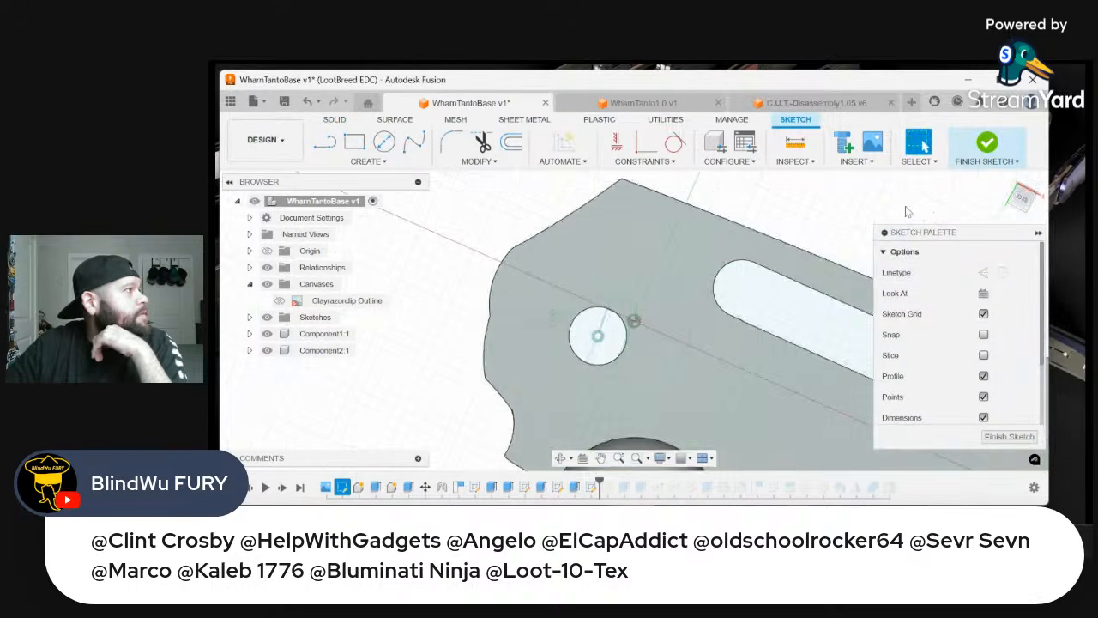
{"action": "scroll", "coordinate": [833, 252], "scroll_direction": "down", "scroll_amount": 3}
{"action": "scroll", "coordinate": [606, 194], "scroll_direction": "up", "scroll_amount": 3}
{"action": "scroll", "coordinate": [612, 193], "scroll_direction": "up", "scroll_amount": 1}
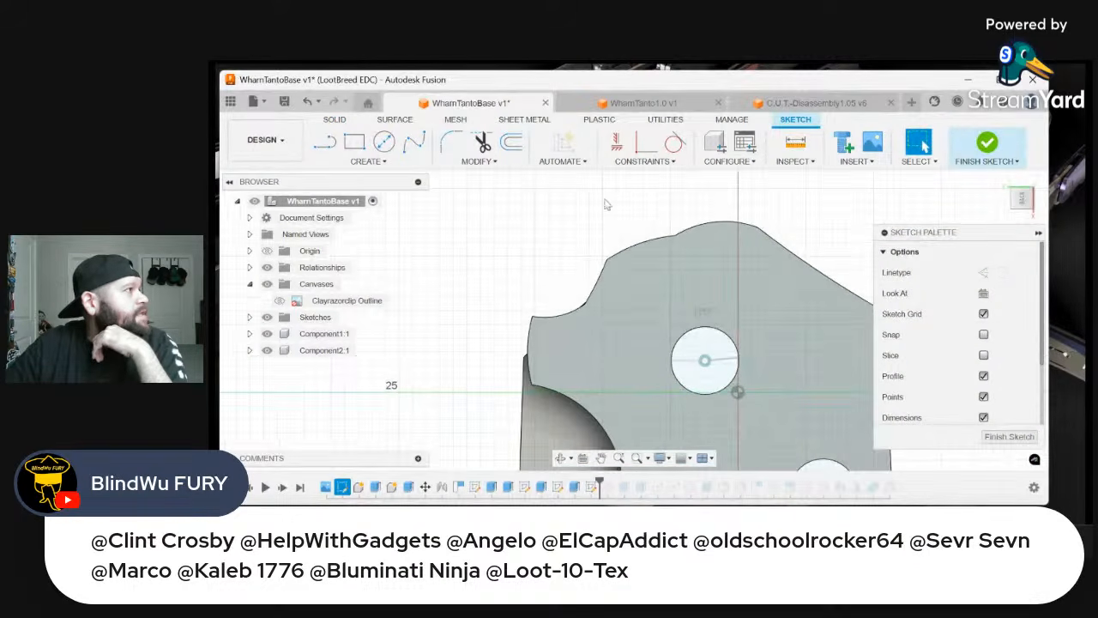
{"action": "left_click", "coordinate": [325, 143]}
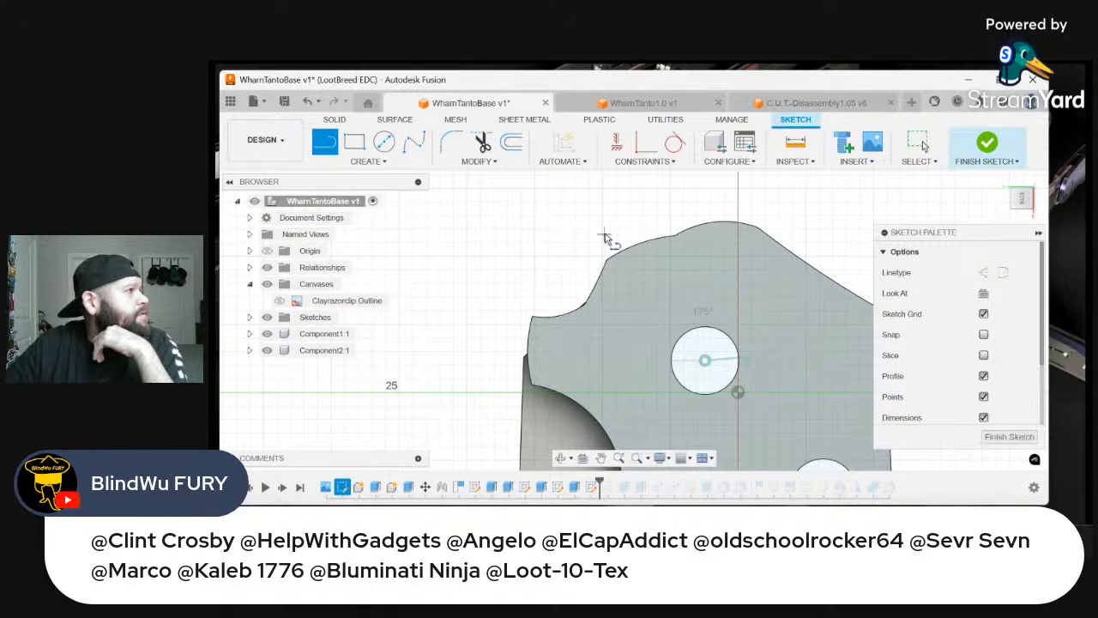
{"action": "left_click", "coordinate": [598, 281]}
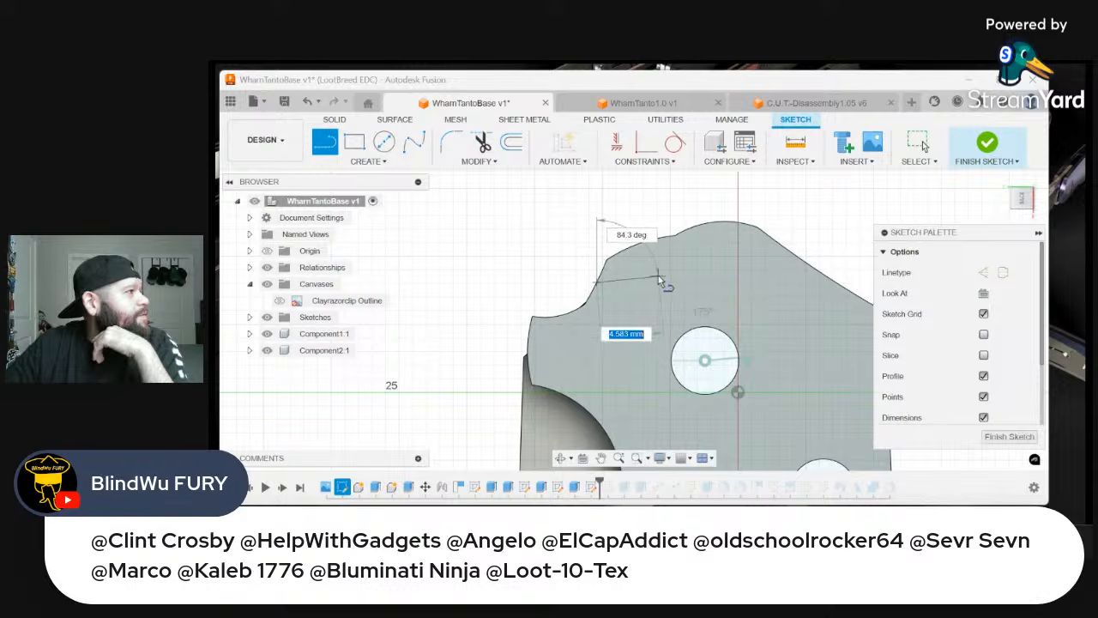
{"action": "right_click", "coordinate": [661, 279]}
{"action": "left_click", "coordinate": [610, 288]}
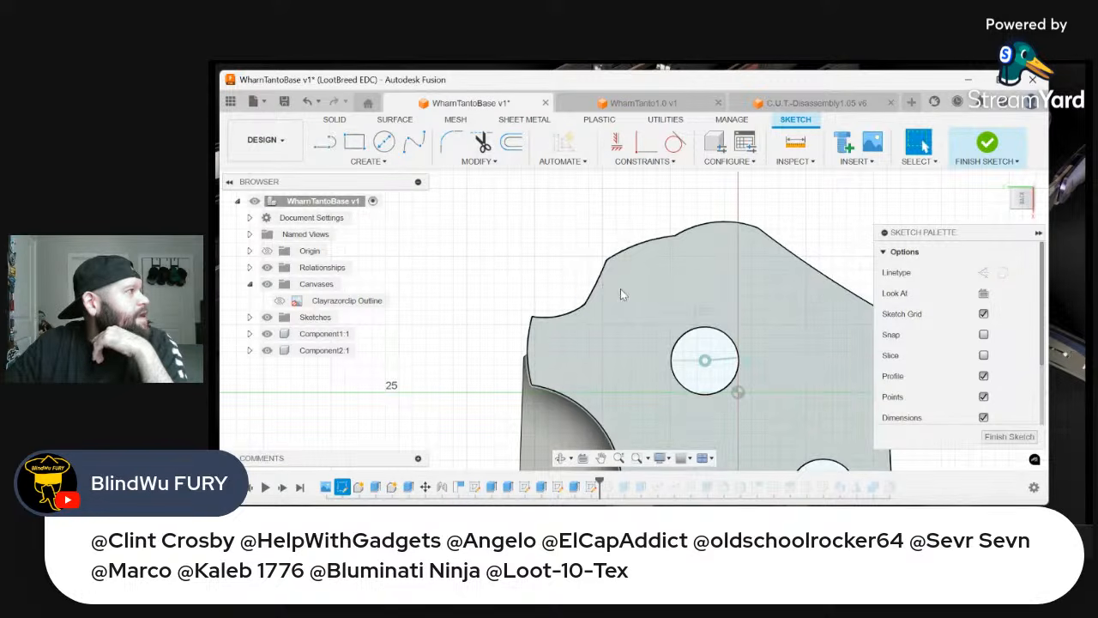
Draw a horizontal line about 4.1 mm long inward from the edge between the concave notch and the rounded pivot end
{"action": "left_click", "coordinate": [326, 147]}
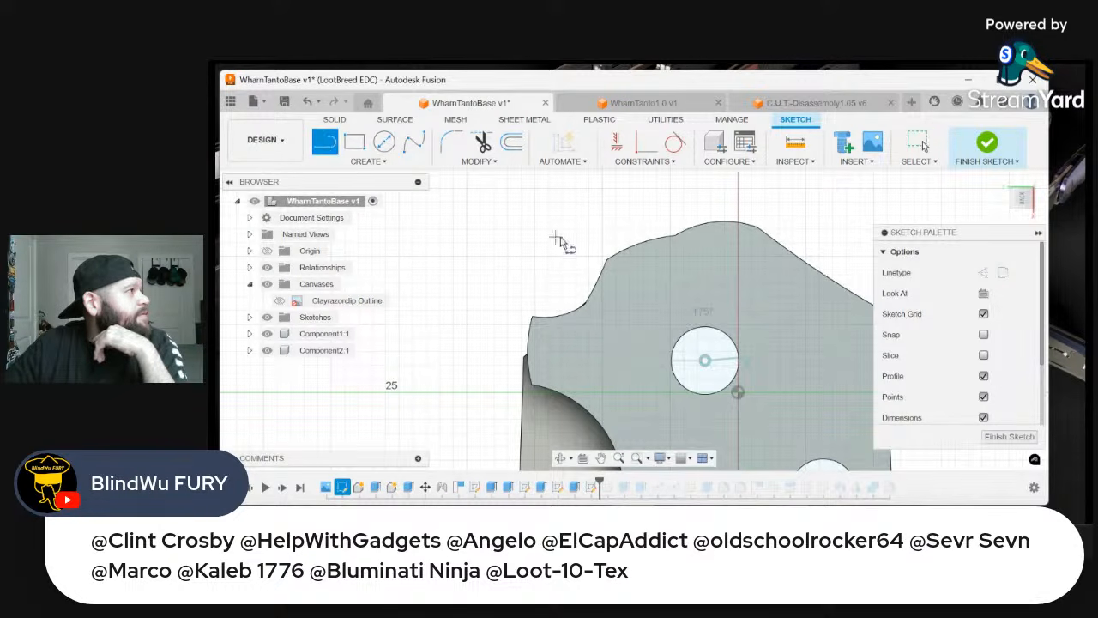
{"action": "left_click", "coordinate": [600, 274]}
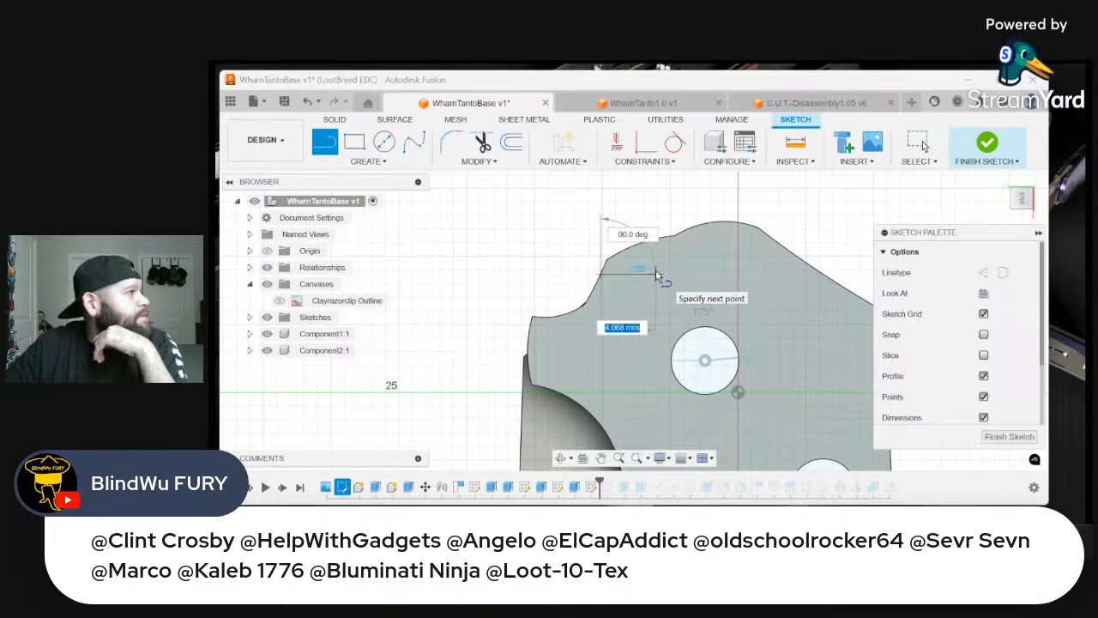
{"action": "left_click", "coordinate": [655, 273]}
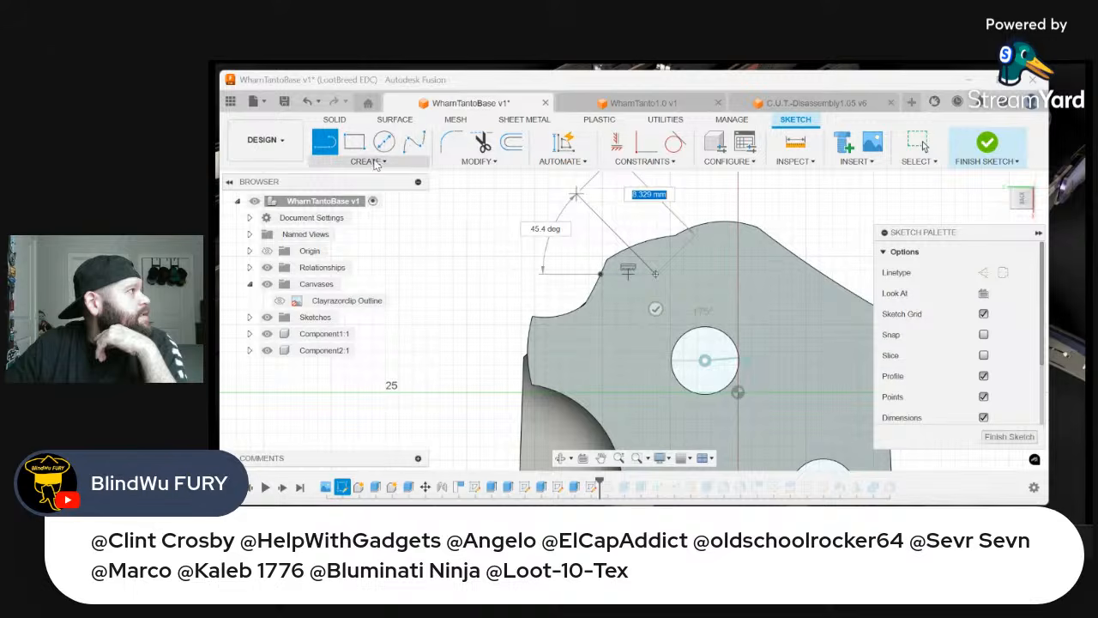
Draw a small 3-point arc about 1 mm across starting at the inner end of the horizontal line
{"action": "left_click", "coordinate": [367, 161]}
{"action": "mouse_move", "coordinate": [365, 224]}
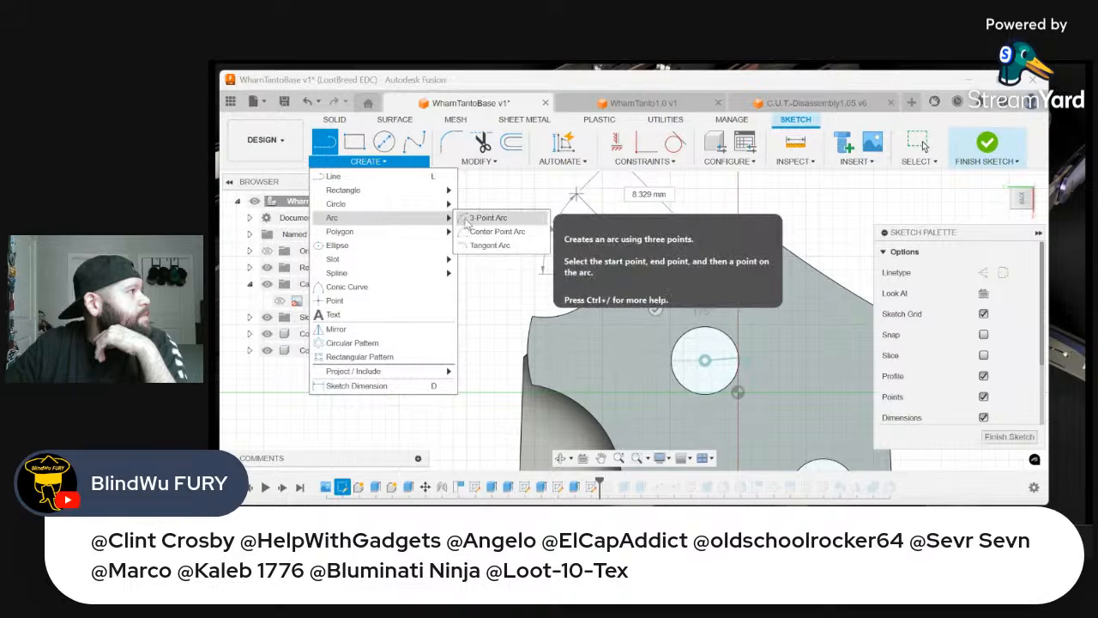
{"action": "left_click", "coordinate": [487, 218]}
{"action": "left_click", "coordinate": [655, 275]}
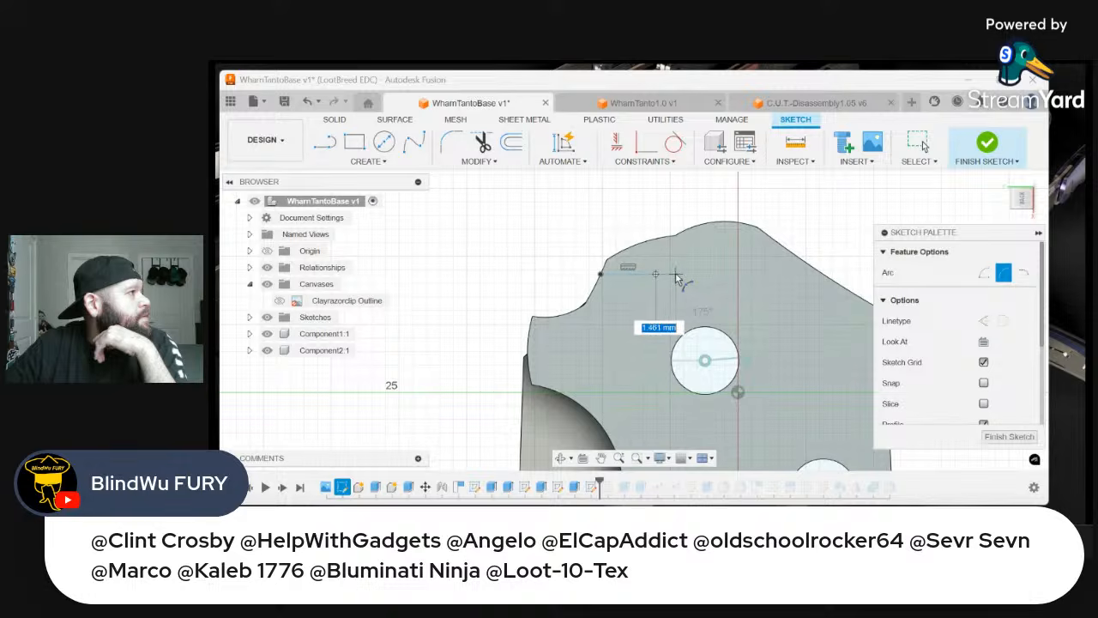
{"action": "scroll", "coordinate": [666, 274], "scroll_direction": "up", "scroll_amount": 3}
{"action": "scroll", "coordinate": [649, 277], "scroll_direction": "up", "scroll_amount": 2}
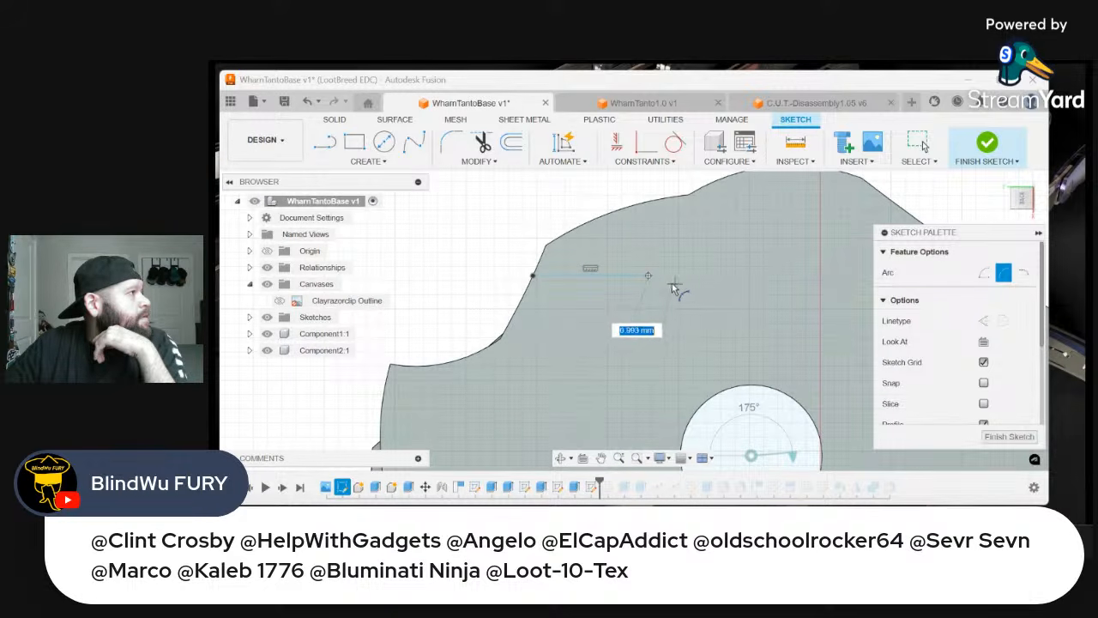
{"action": "scroll", "coordinate": [650, 287], "scroll_direction": "up", "scroll_amount": 2}
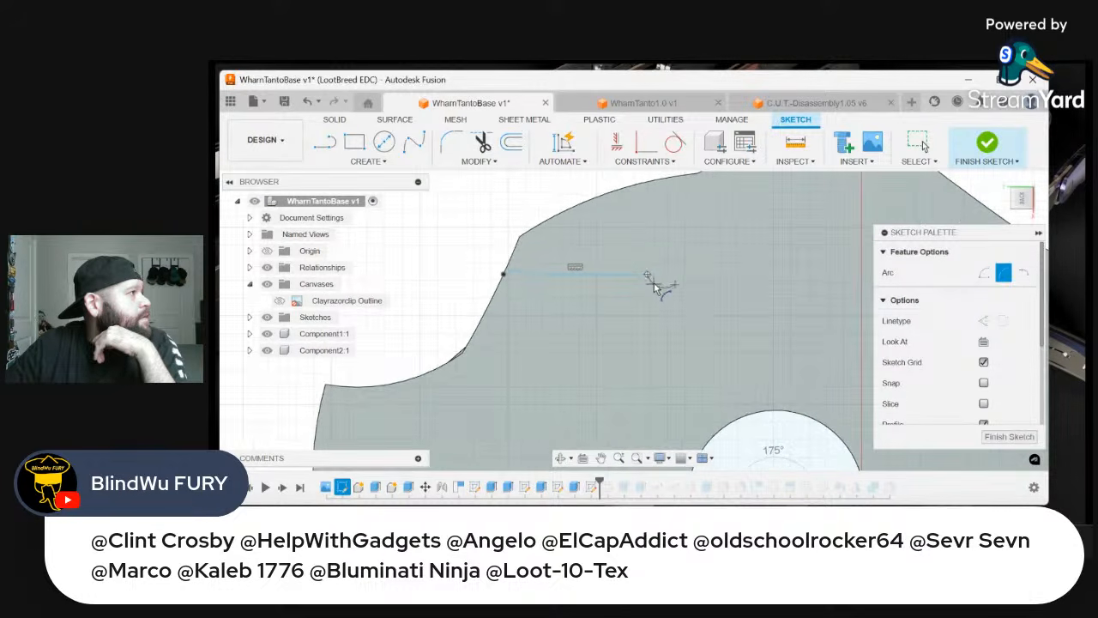
{"action": "scroll", "coordinate": [673, 288], "scroll_direction": "down", "scroll_amount": 3}
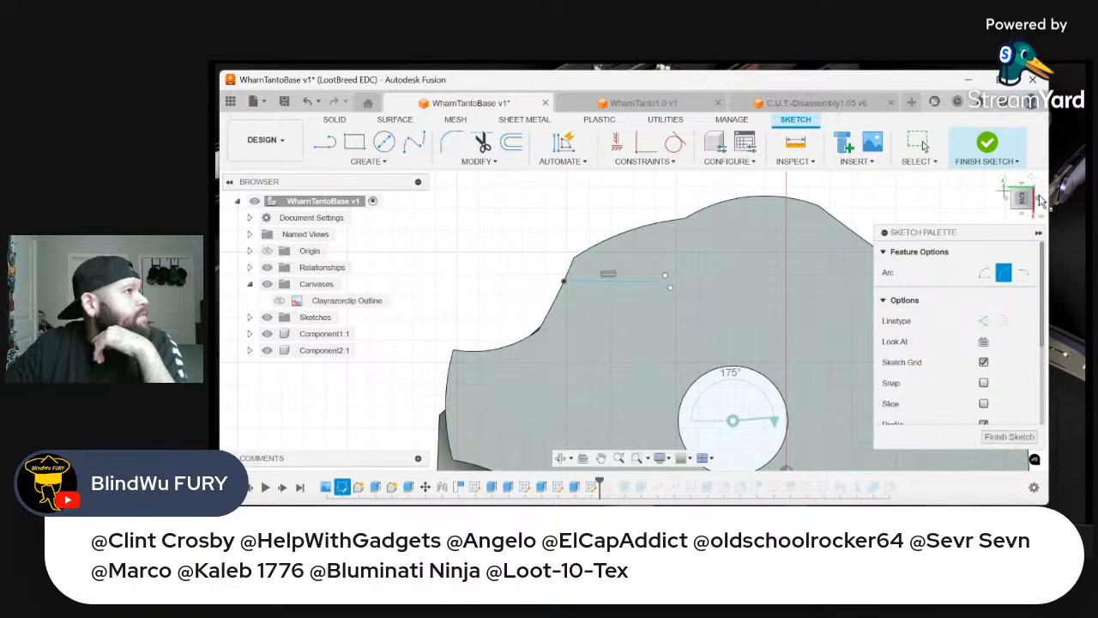
{"action": "left_click", "coordinate": [1036, 199]}
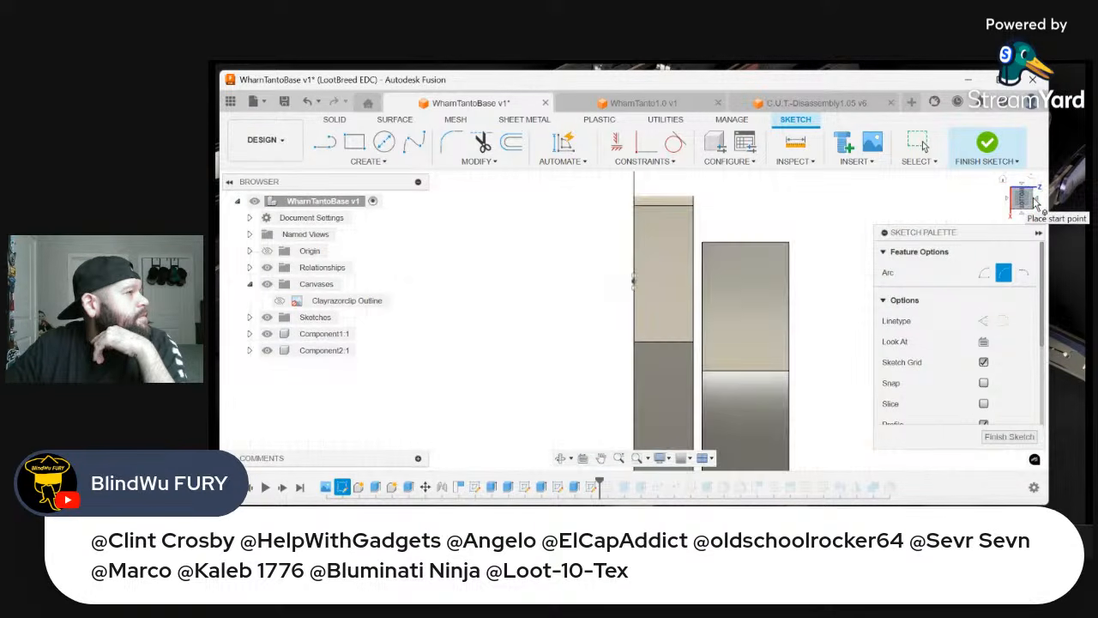
{"action": "left_click", "coordinate": [1036, 199]}
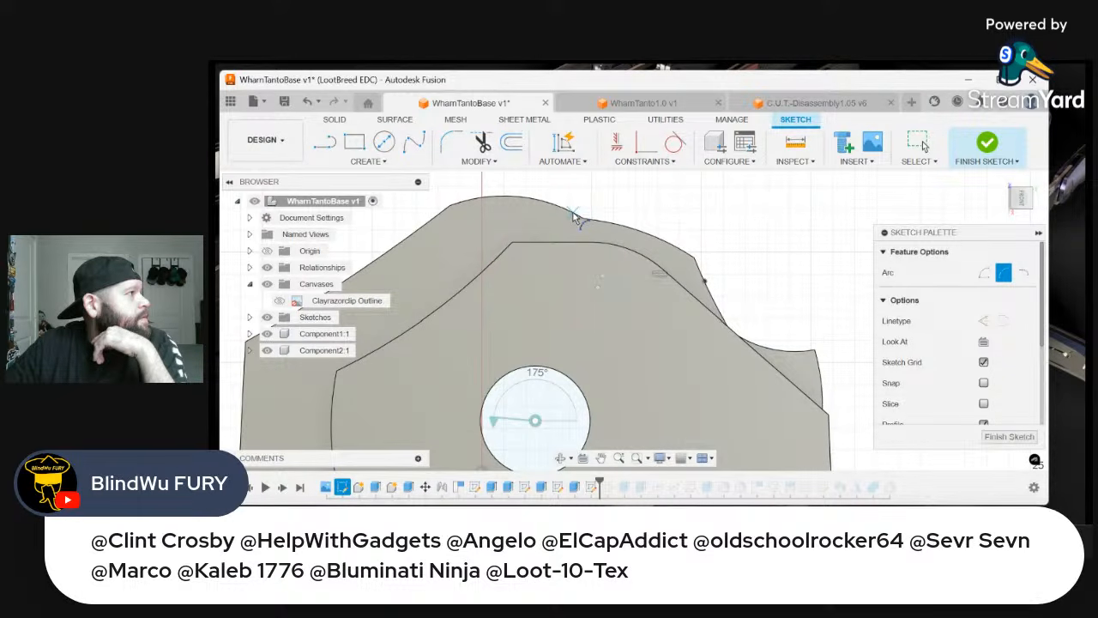
{"action": "left_click", "coordinate": [573, 213]}
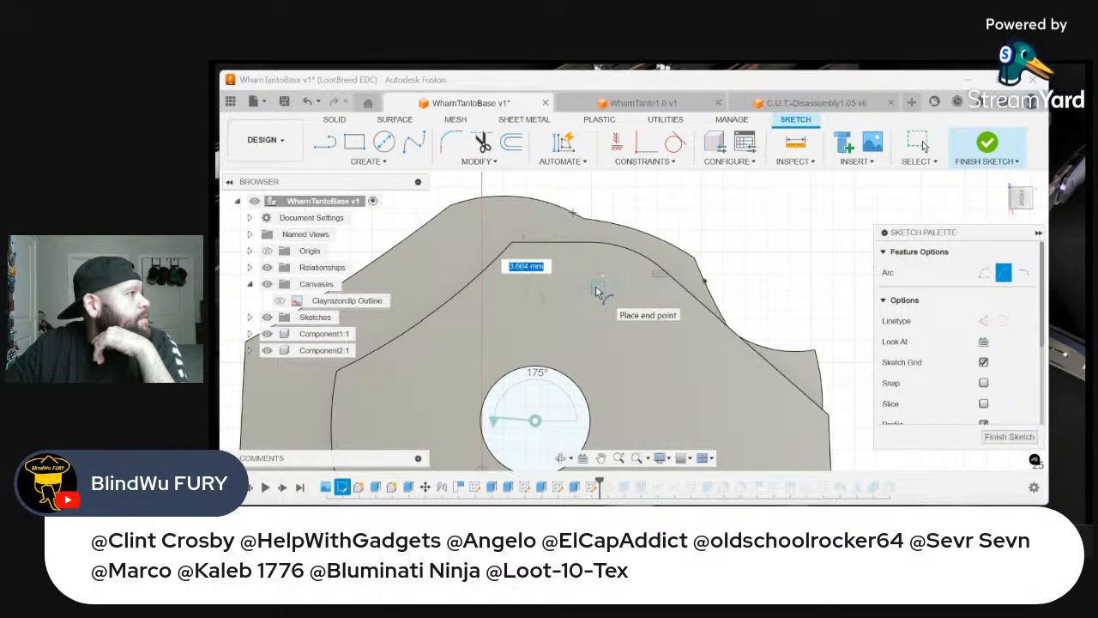
{"action": "scroll", "coordinate": [588, 287], "scroll_direction": "up", "scroll_amount": 2}
{"action": "right_click", "coordinate": [584, 281]}
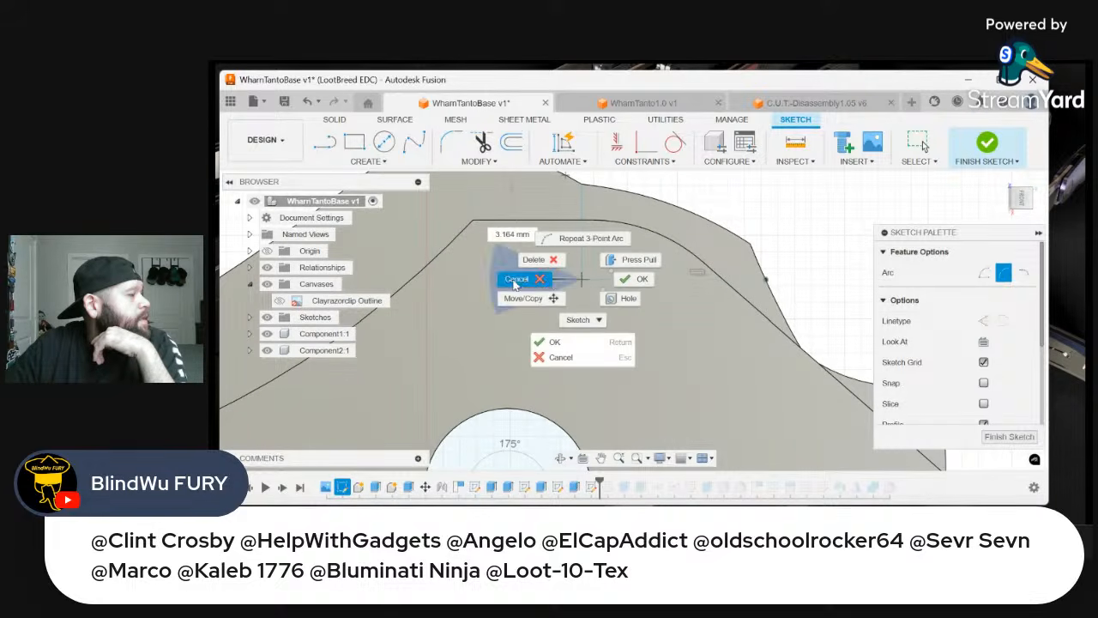
{"action": "left_click", "coordinate": [516, 280]}
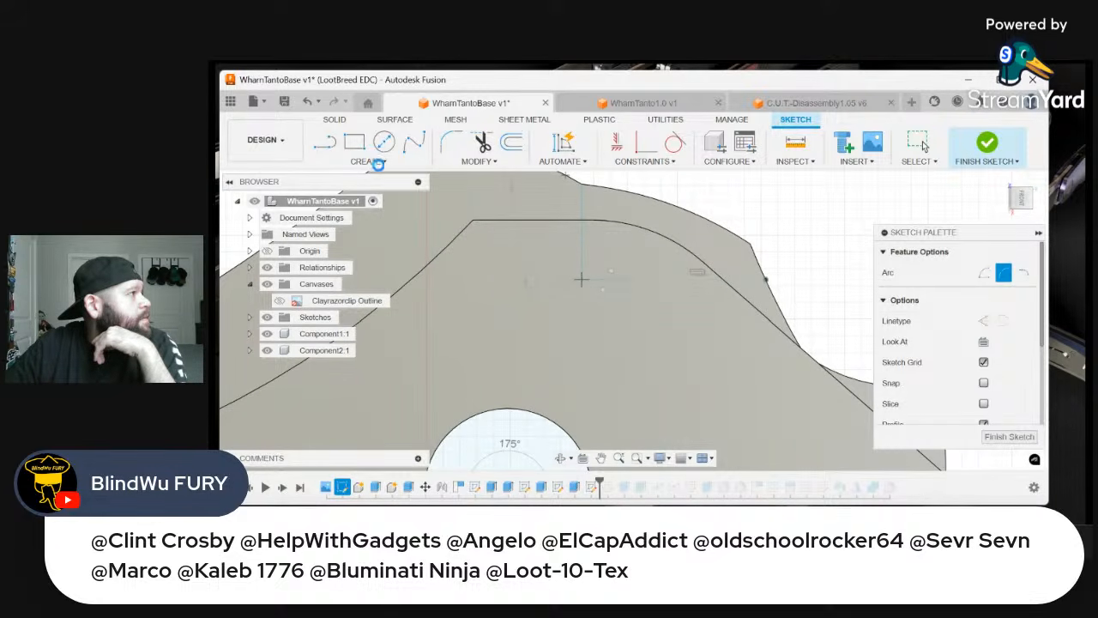
{"action": "scroll", "coordinate": [568, 289], "scroll_direction": "up", "scroll_amount": 2}
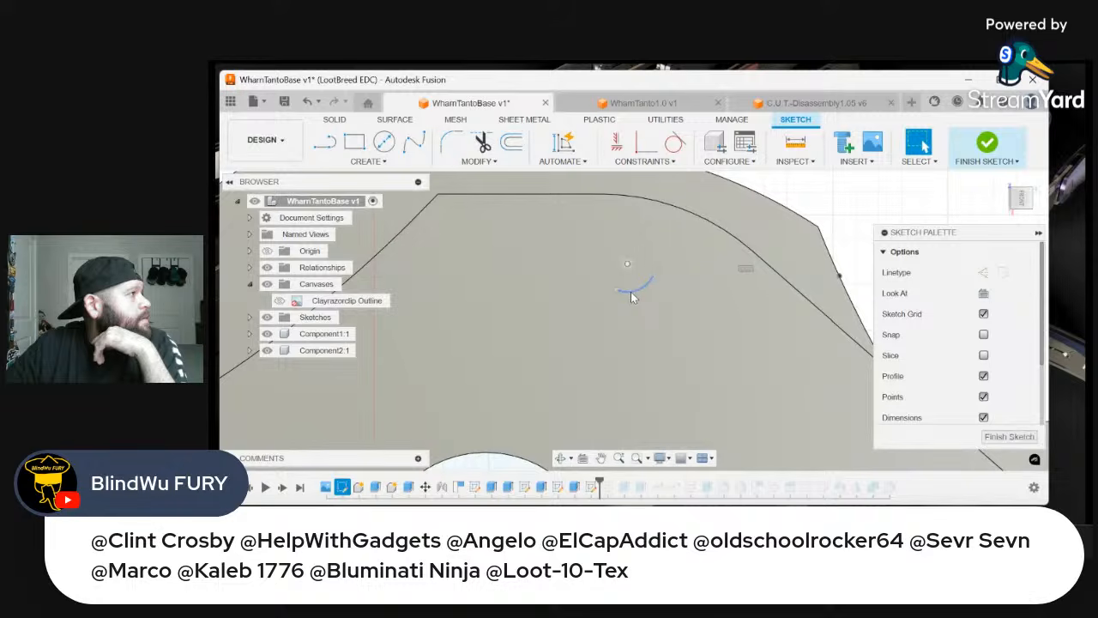
{"action": "left_click", "coordinate": [630, 291]}
{"action": "key", "text": "Delete"}
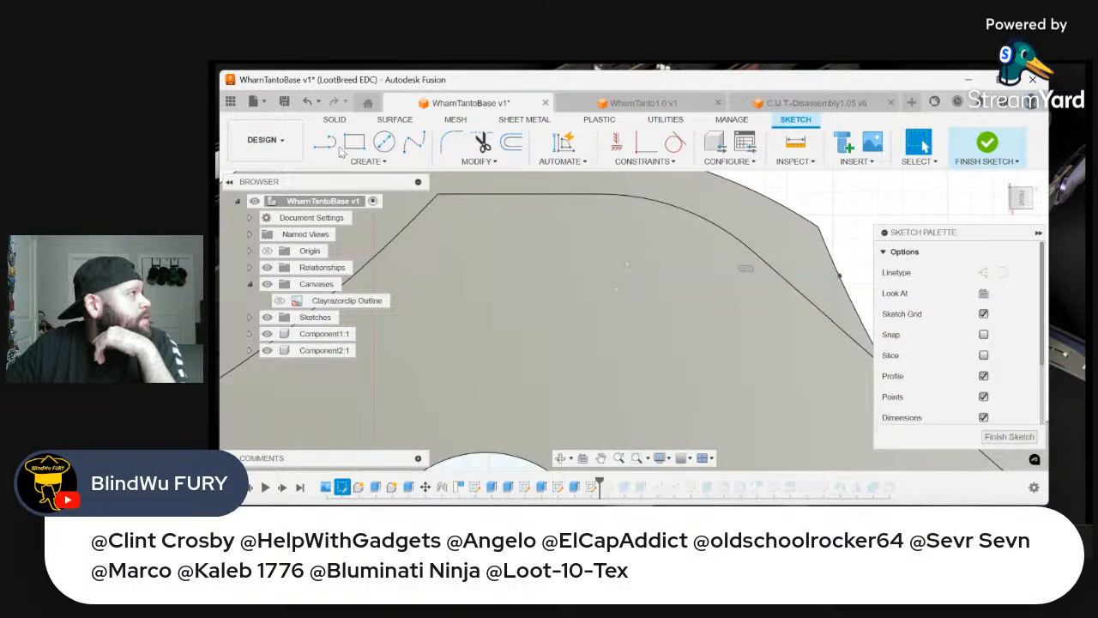
{"action": "left_click", "coordinate": [325, 142]}
{"action": "scroll", "coordinate": [601, 268], "scroll_direction": "up", "scroll_amount": 1}
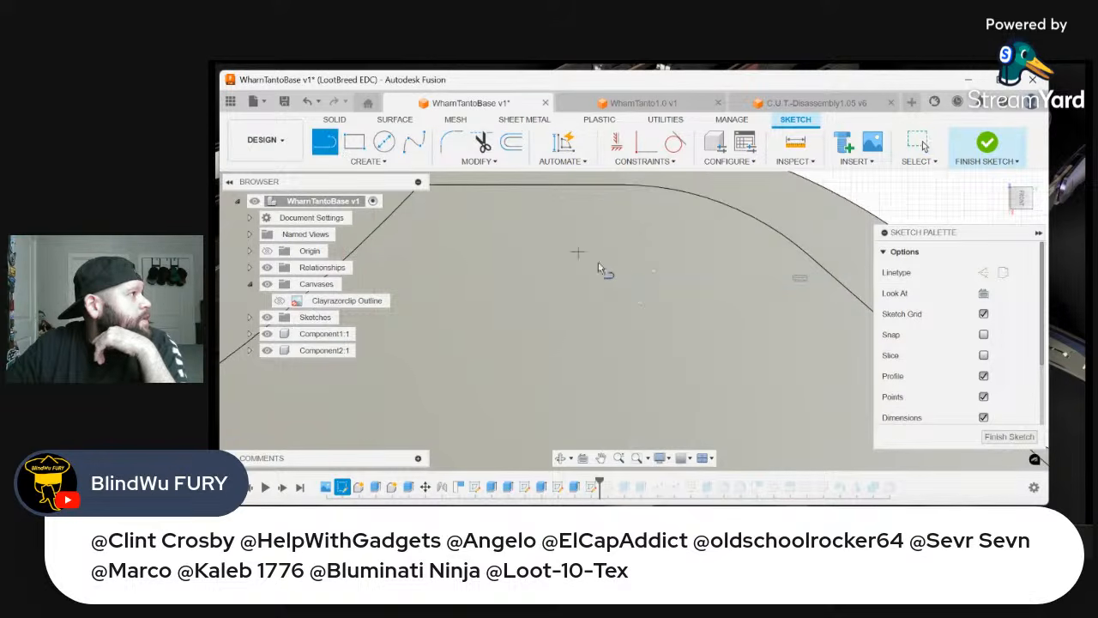
{"action": "left_click", "coordinate": [684, 286]}
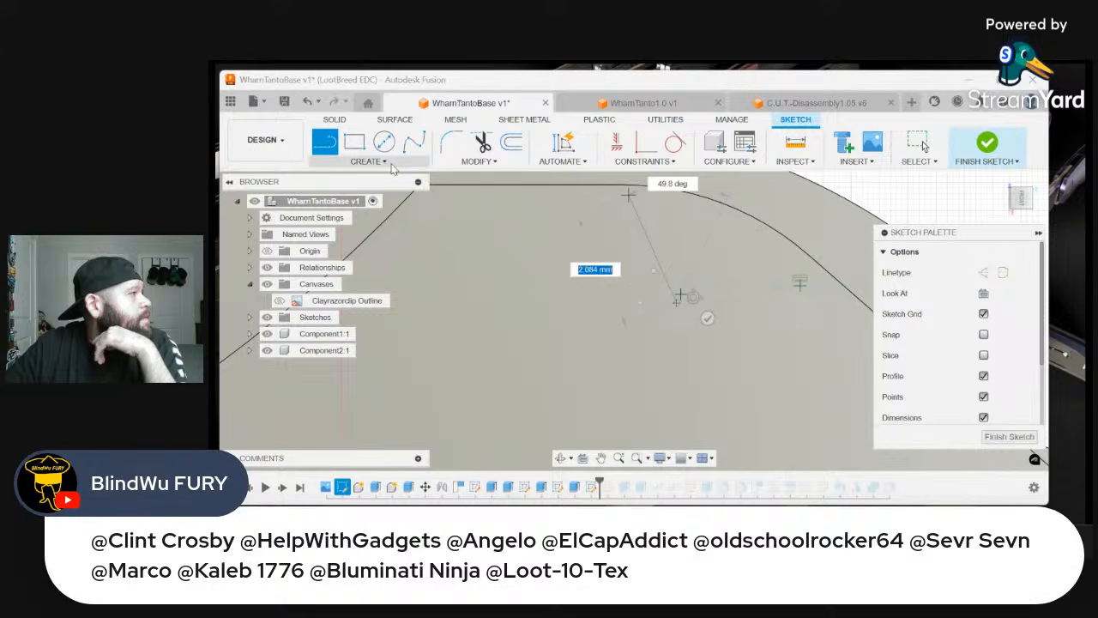
{"action": "left_click", "coordinate": [368, 161]}
{"action": "mouse_move", "coordinate": [411, 217]}
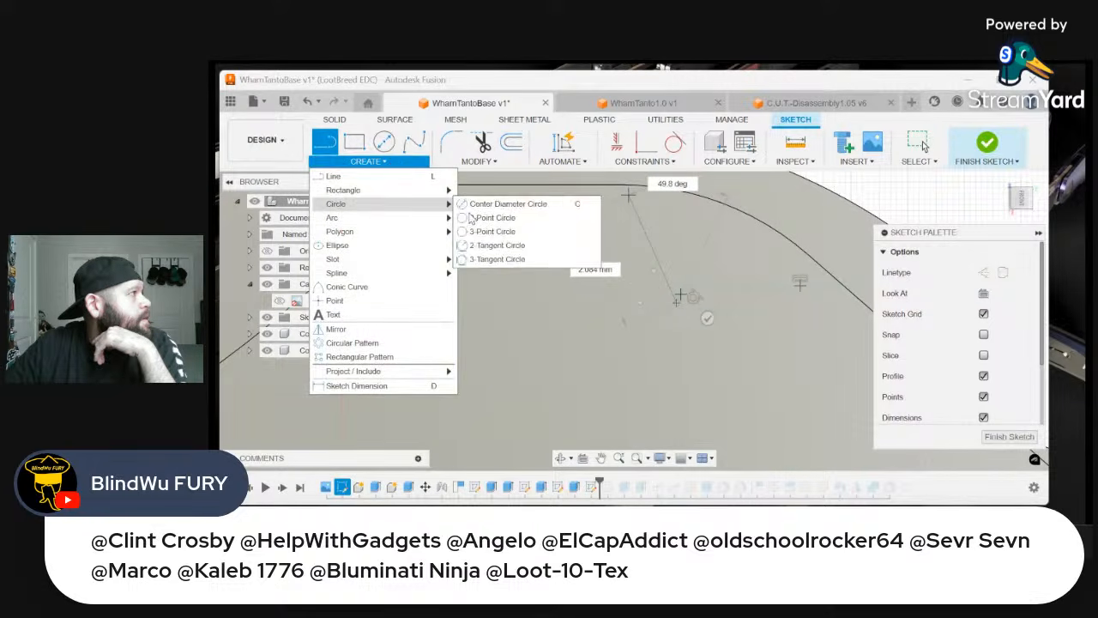
{"action": "right_click", "coordinate": [590, 232]}
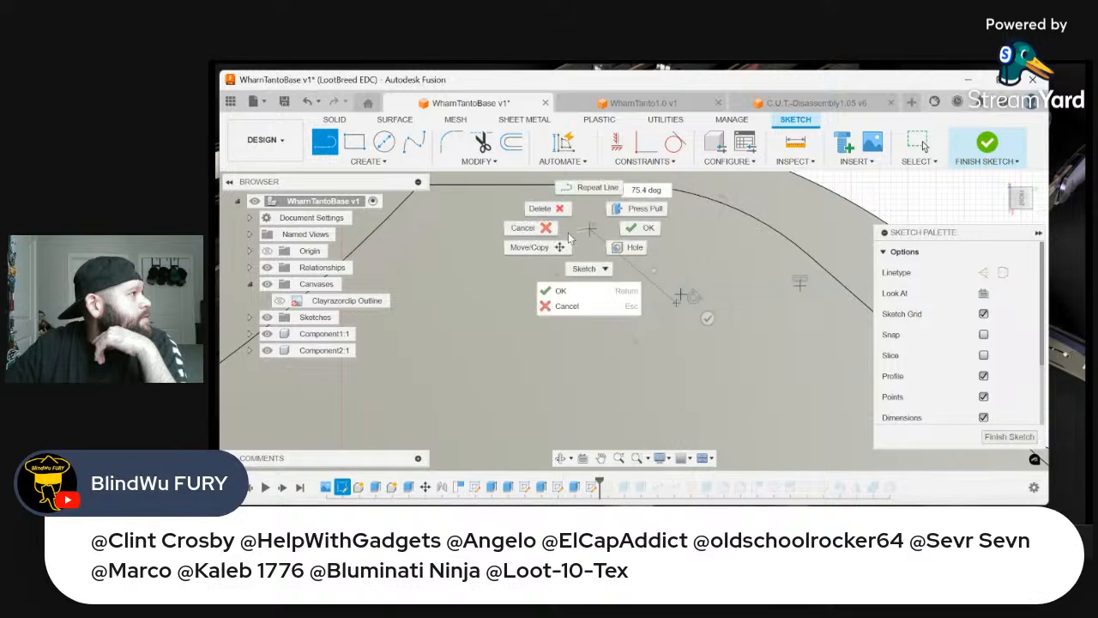
{"action": "left_click", "coordinate": [522, 230]}
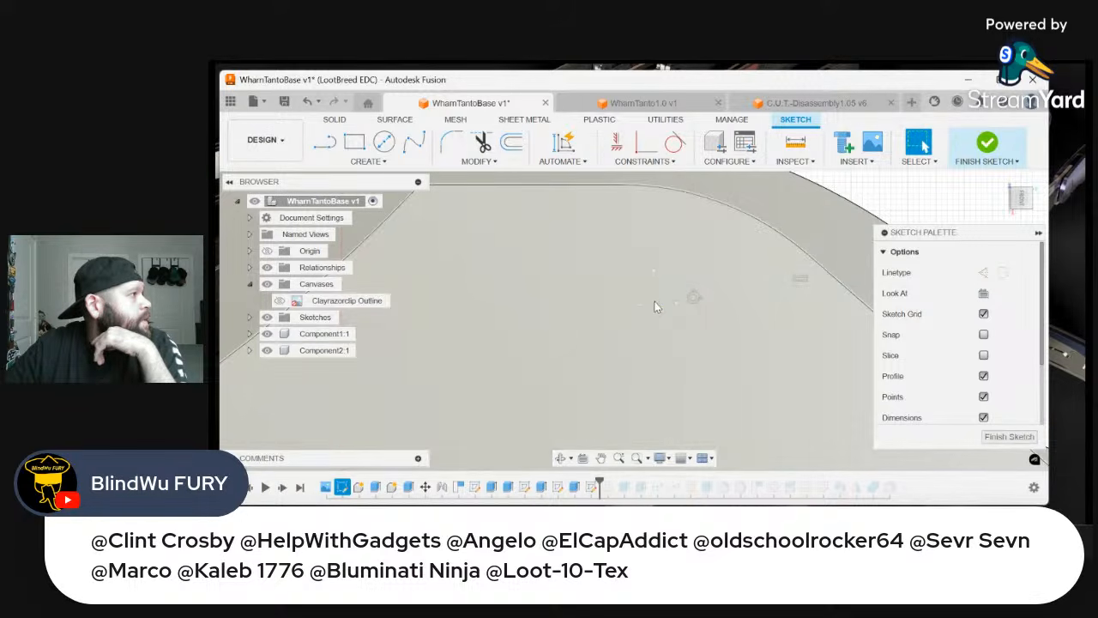
Delete the small arc at the inner end of the horizontal line
{"action": "left_click", "coordinate": [655, 303]}
{"action": "right_click", "coordinate": [656, 303]}
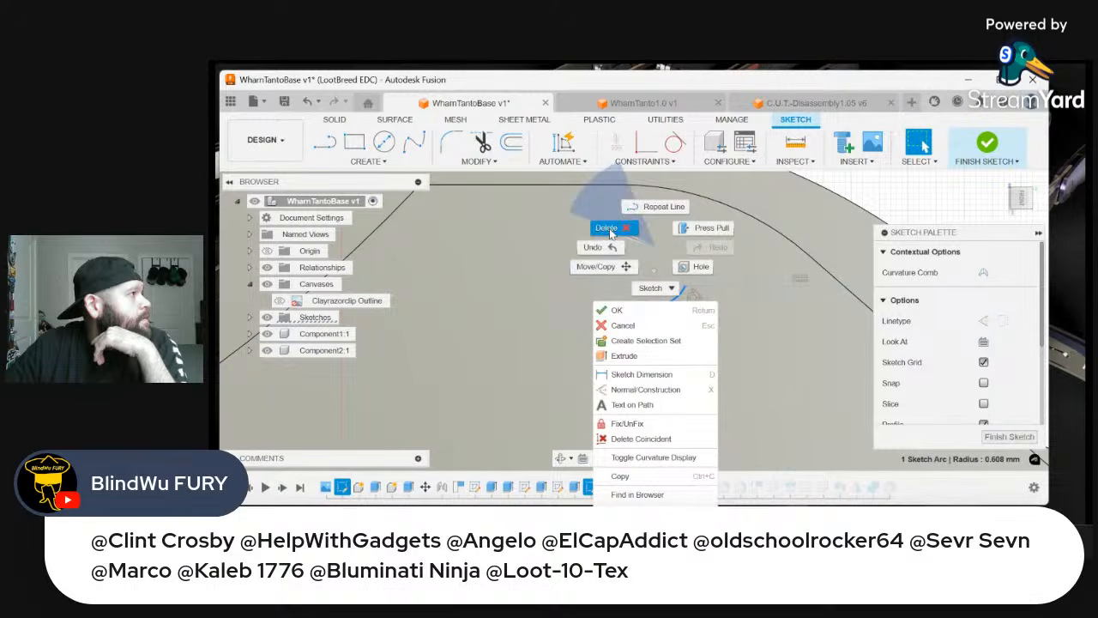
{"action": "left_click", "coordinate": [607, 228]}
Draw a new shallow 3-point arc starting at the inner end of the horizontal line and bulging toward the pivot hole
{"action": "left_click", "coordinate": [371, 163]}
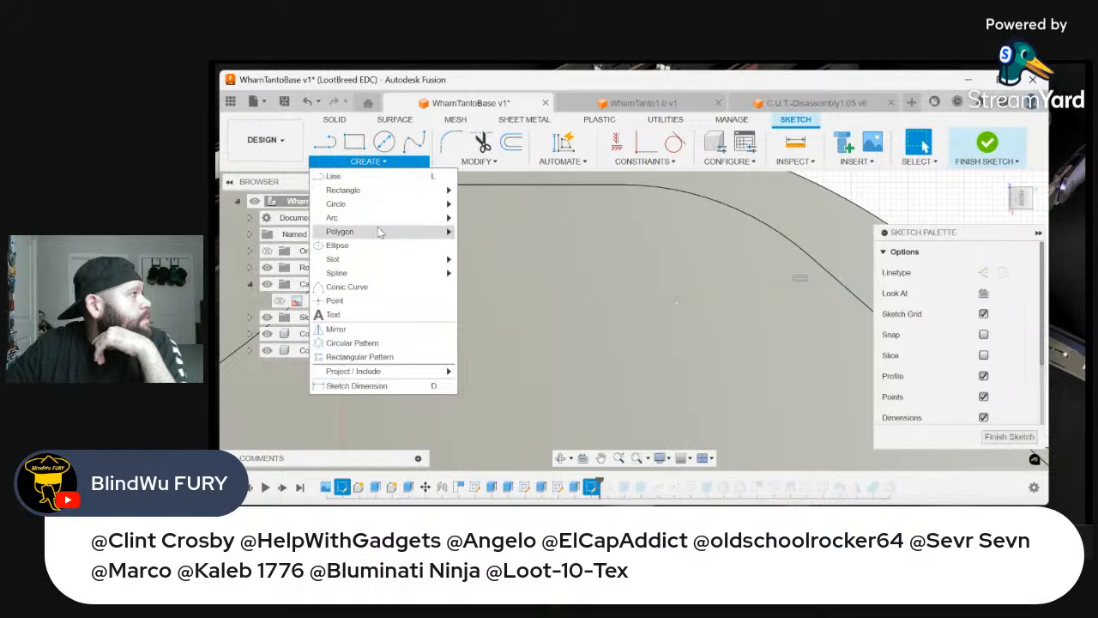
{"action": "mouse_move", "coordinate": [391, 221]}
{"action": "left_click", "coordinate": [487, 218]}
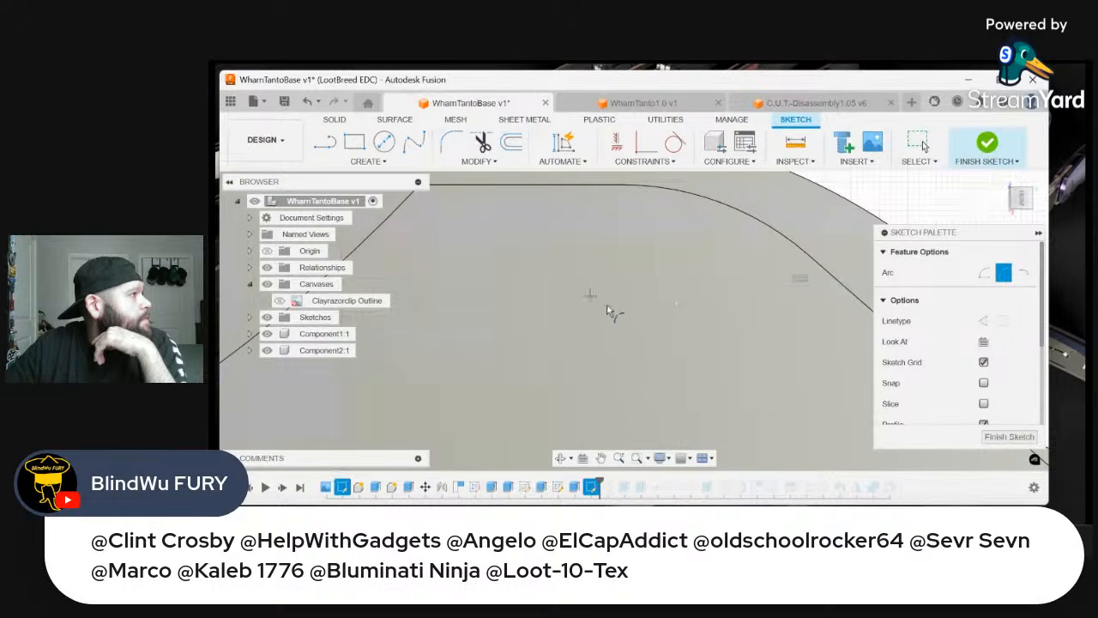
{"action": "left_click", "coordinate": [676, 304]}
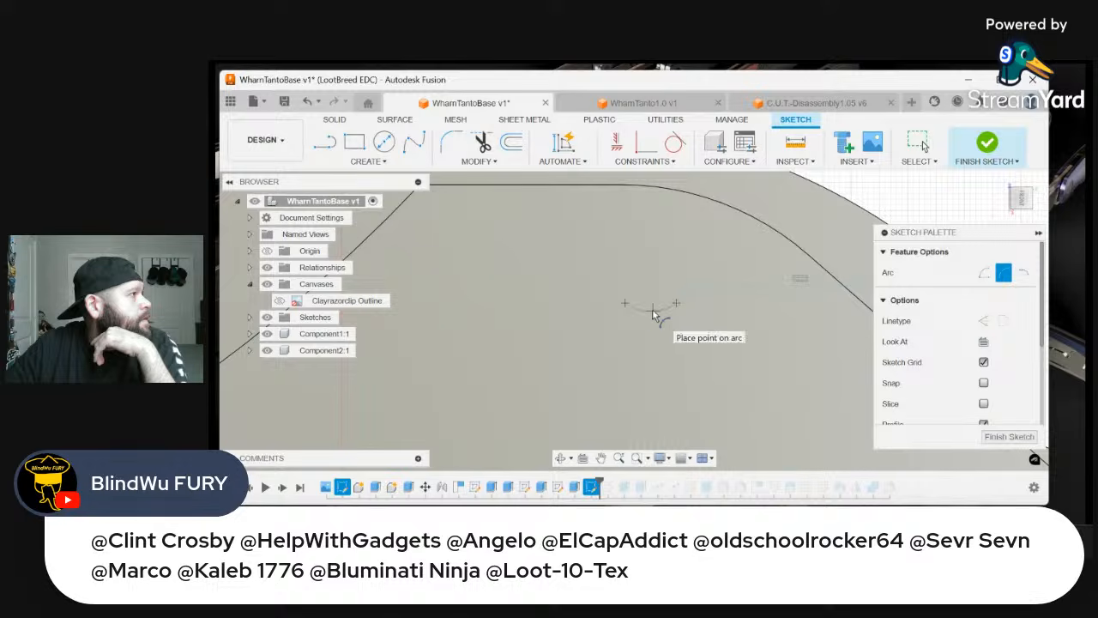
{"action": "scroll", "coordinate": [637, 309], "scroll_direction": "down", "scroll_amount": 4}
{"action": "scroll", "coordinate": [618, 303], "scroll_direction": "down", "scroll_amount": 1}
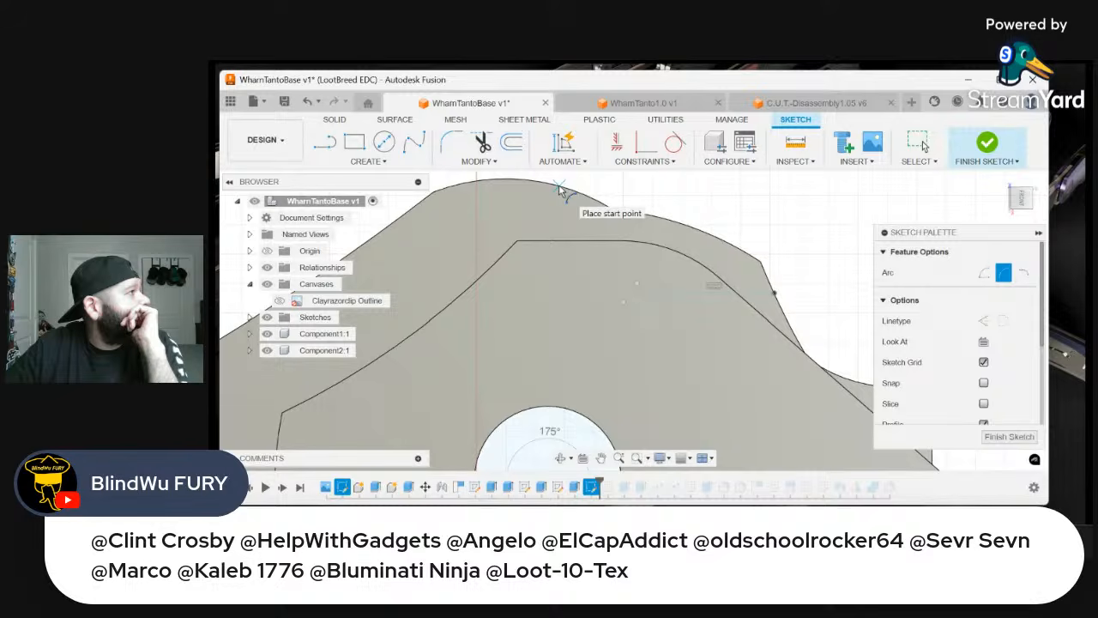
Draw a larger 3-point arc from the outer edge of the rounded pivot end to the free end of the small arc
{"action": "left_click", "coordinate": [559, 187]}
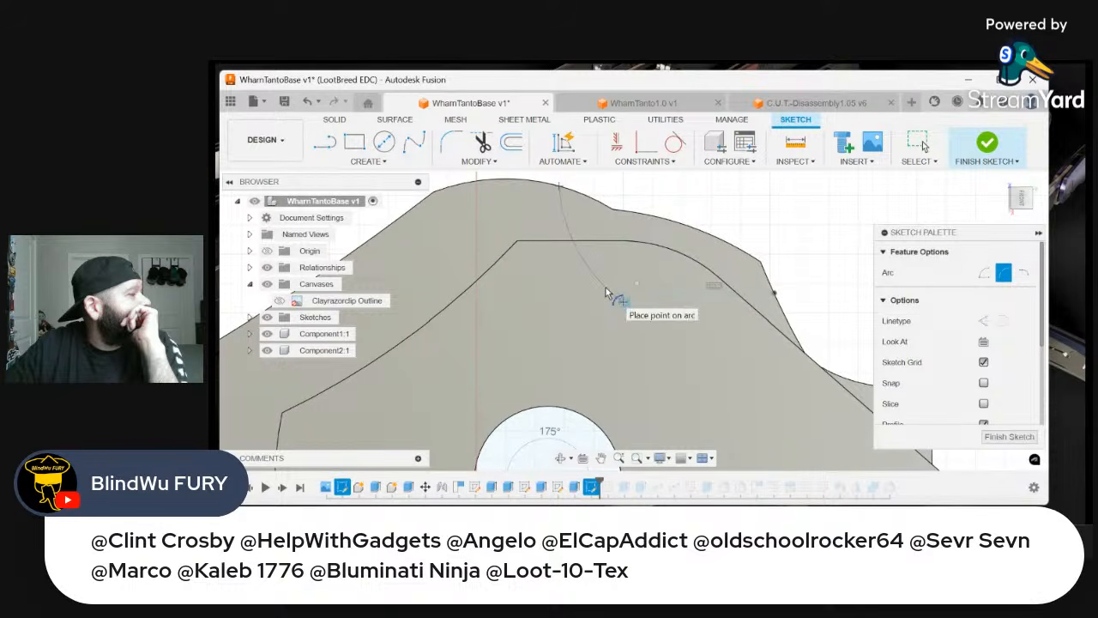
{"action": "scroll", "coordinate": [601, 300], "scroll_direction": "down", "scroll_amount": 3}
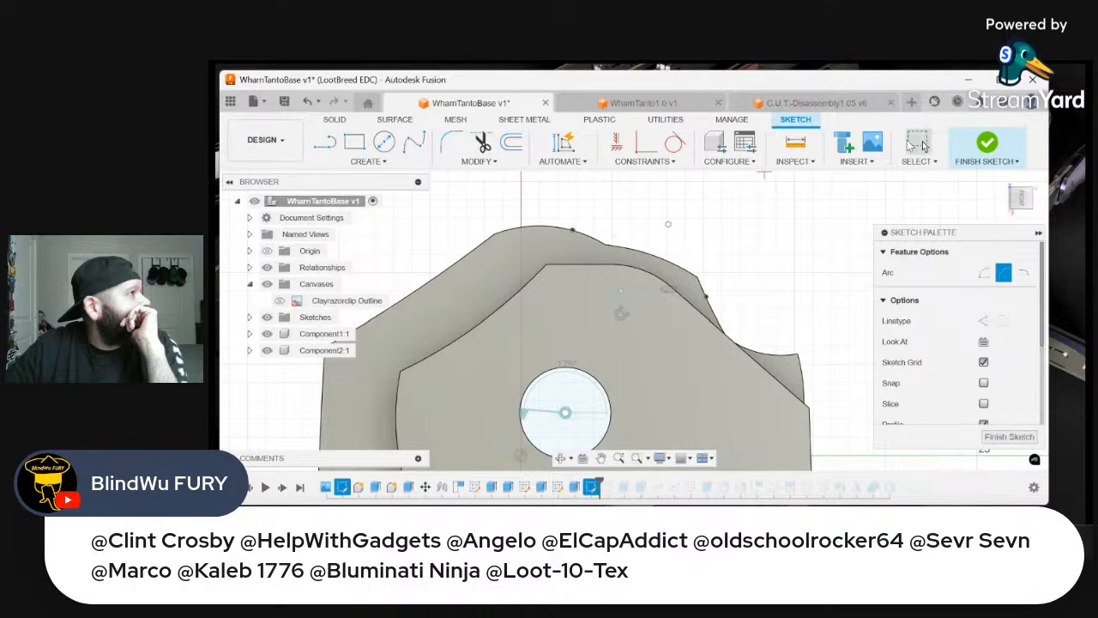
{"action": "key", "text": "Escape"}
{"action": "scroll", "coordinate": [740, 337], "scroll_direction": "up", "scroll_amount": 5}
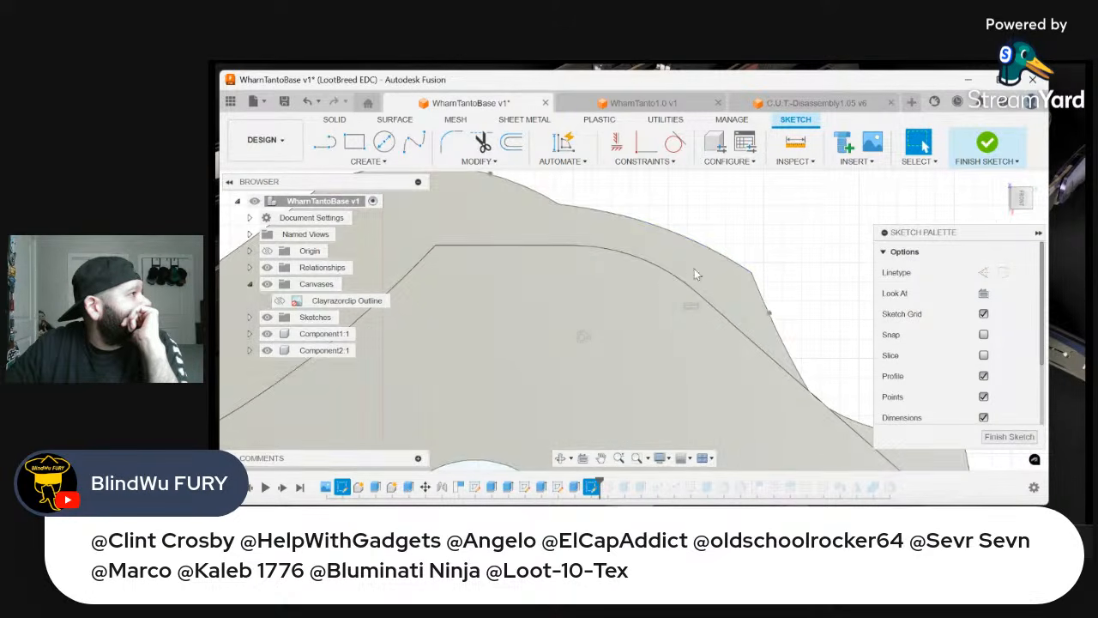
{"action": "scroll", "coordinate": [721, 206], "scroll_direction": "down", "scroll_amount": 4}
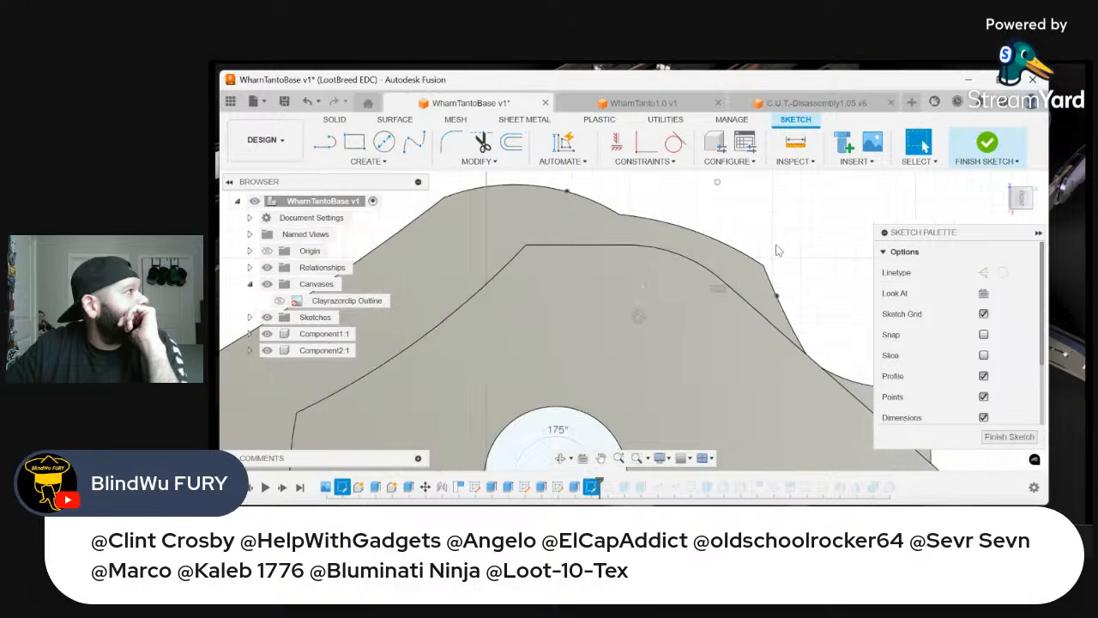
Draw a 3-point arc outside the handle edge joining the large arc's start to the line's outer end, with endpoints about 8.2 mm apart
{"action": "right_click", "coordinate": [707, 199]}
{"action": "left_click", "coordinate": [705, 158]}
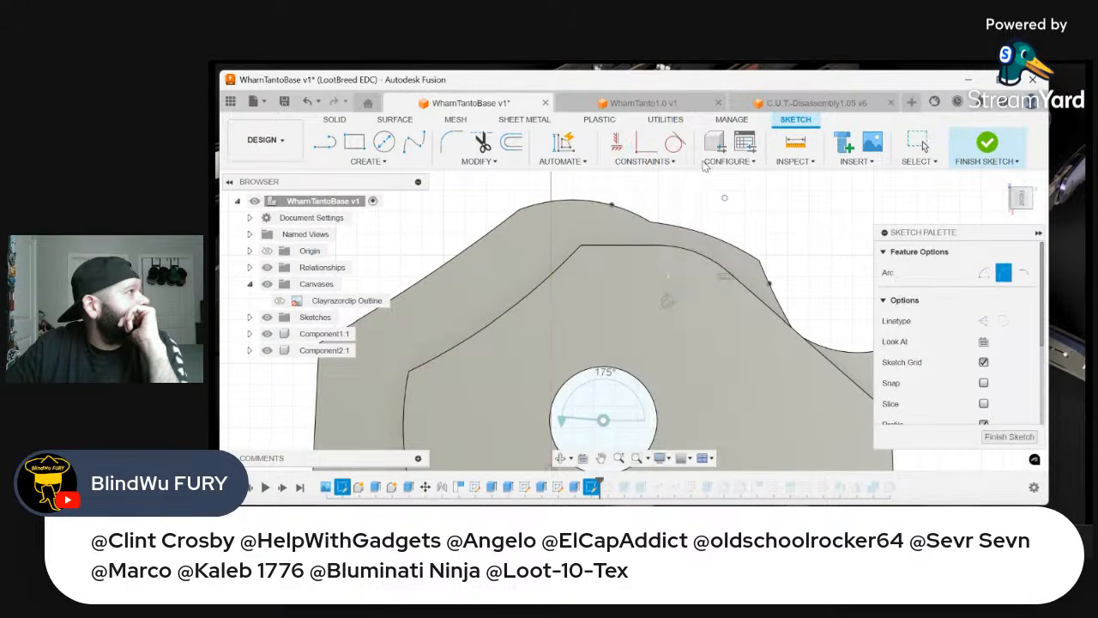
{"action": "left_click", "coordinate": [612, 205]}
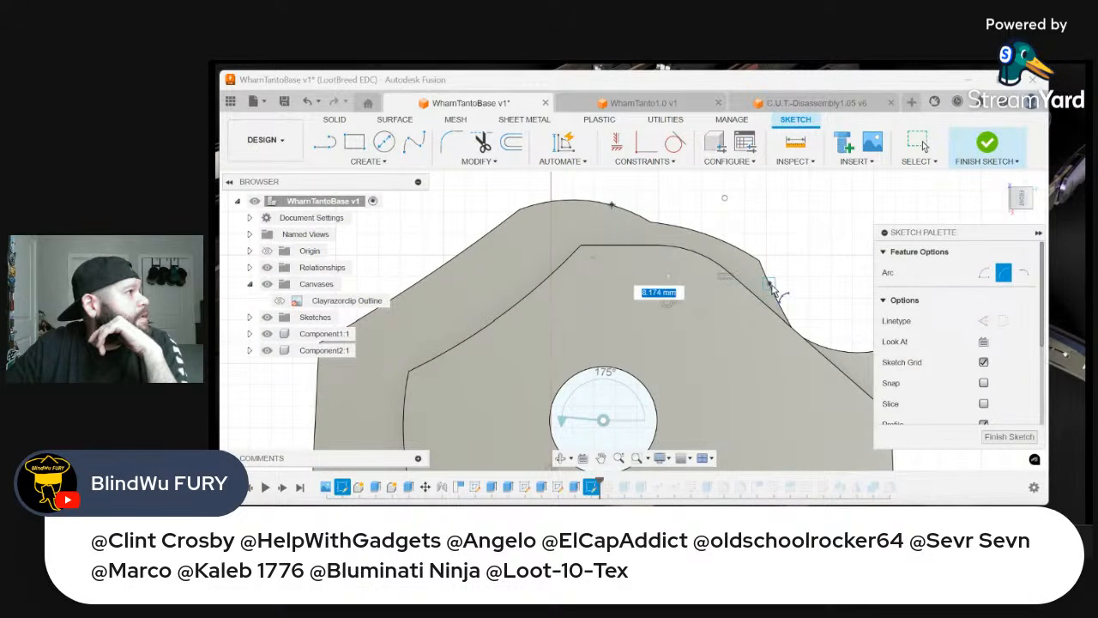
{"action": "left_click", "coordinate": [770, 283]}
{"action": "left_click", "coordinate": [805, 247]}
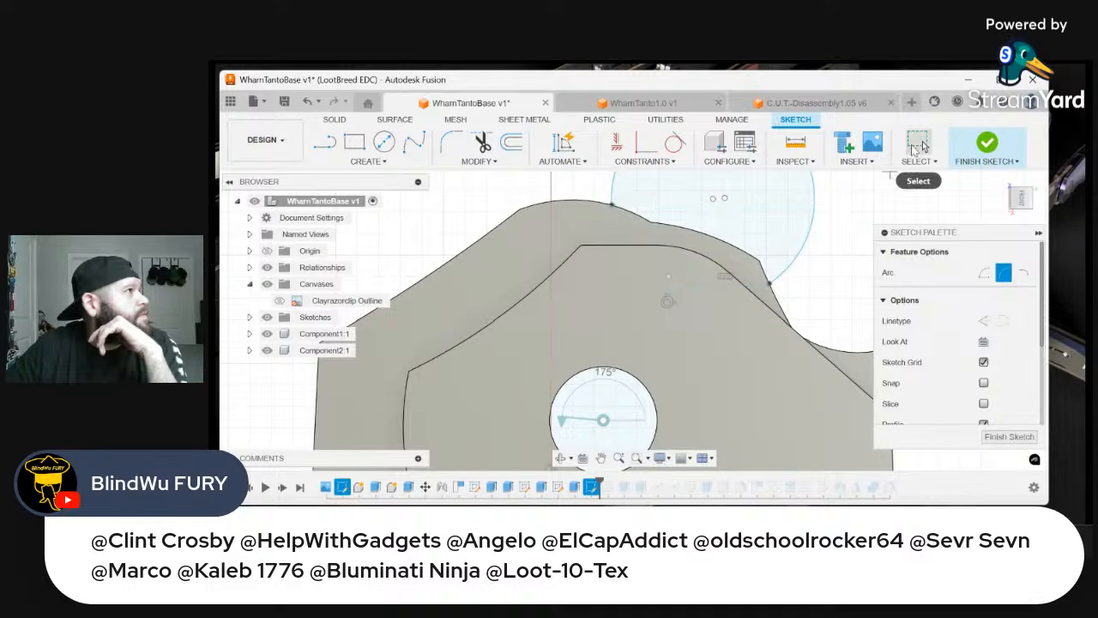
{"action": "left_click", "coordinate": [918, 142]}
With the sketch viewed from the back, move the junction of the small and large arcs slightly toward the rounded pivot end
{"action": "left_click", "coordinate": [759, 238]}
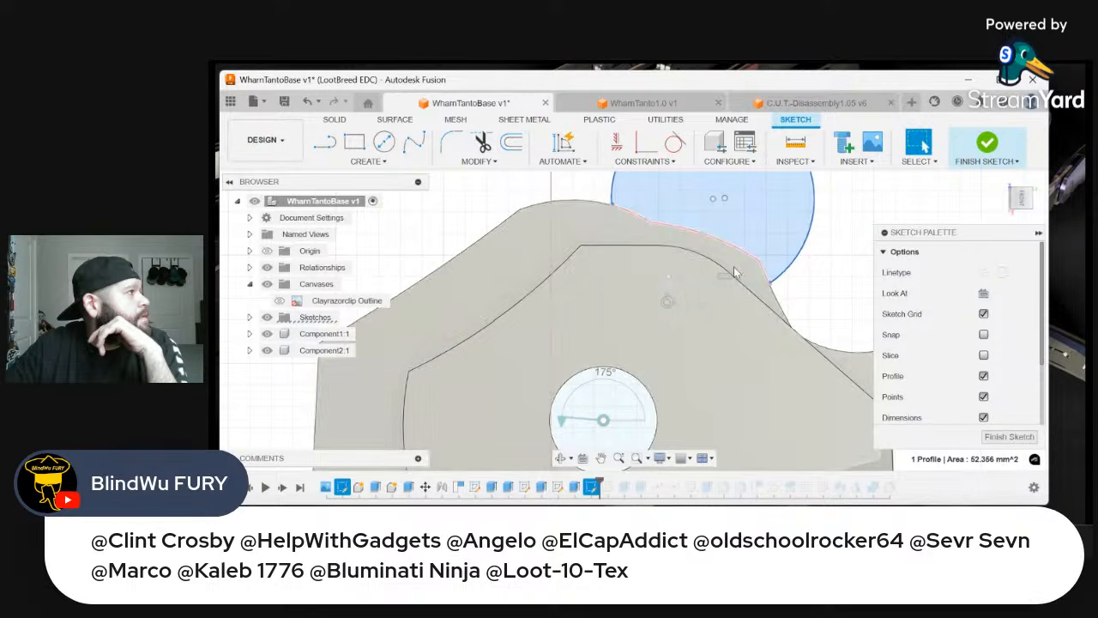
{"action": "left_click", "coordinate": [1038, 199]}
{"action": "left_click", "coordinate": [1038, 199]}
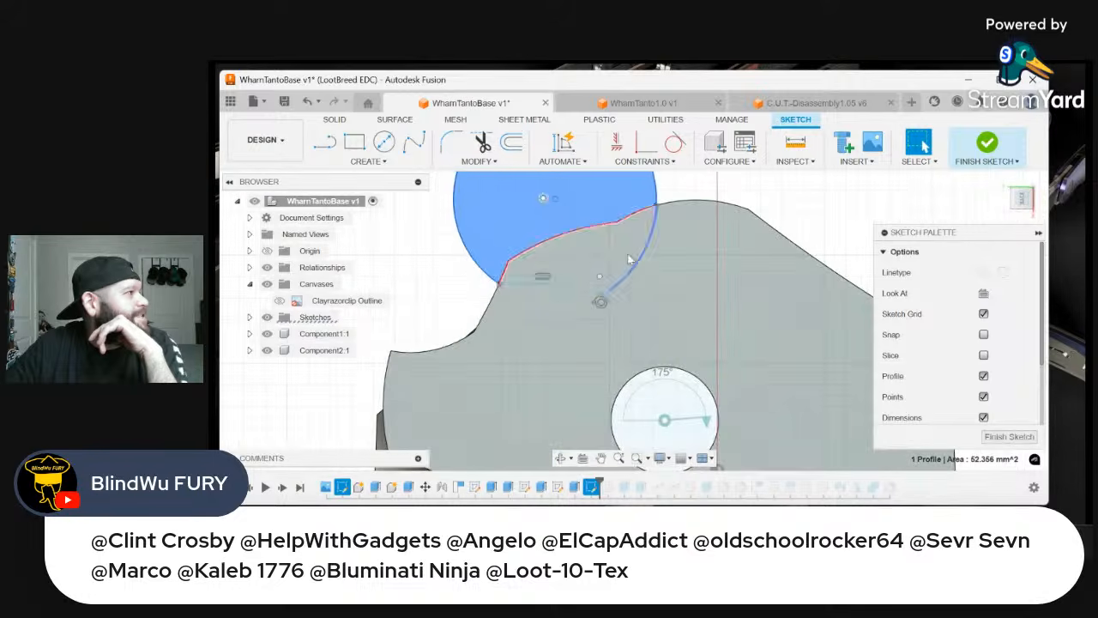
{"action": "left_click", "coordinate": [579, 260]}
{"action": "scroll", "coordinate": [549, 291], "scroll_direction": "up", "scroll_amount": 3}
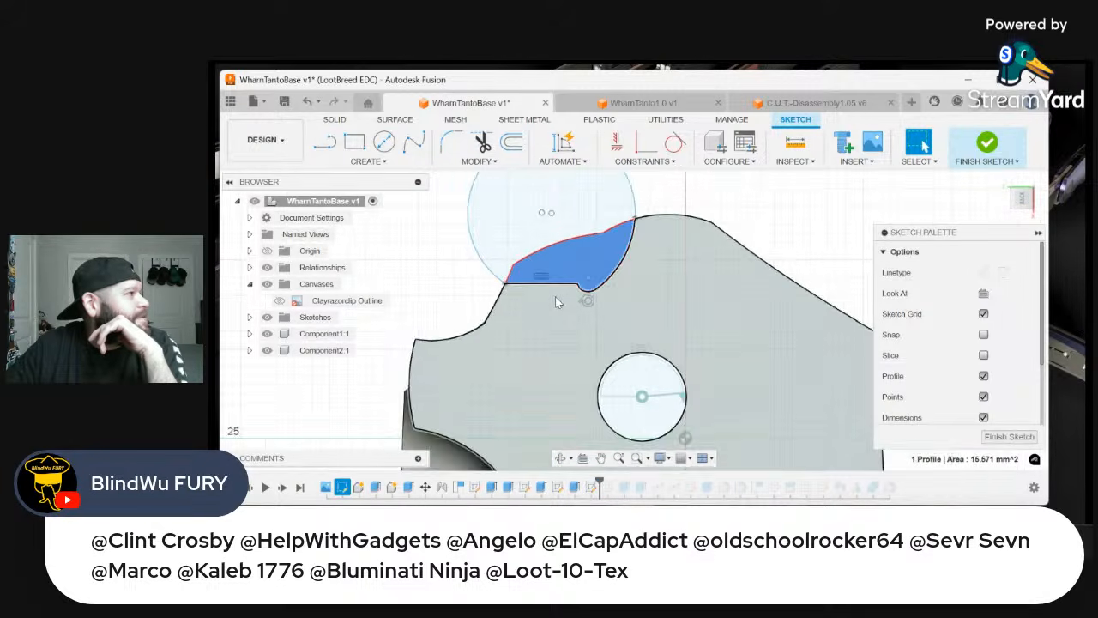
{"action": "scroll", "coordinate": [561, 294], "scroll_direction": "up", "scroll_amount": 2}
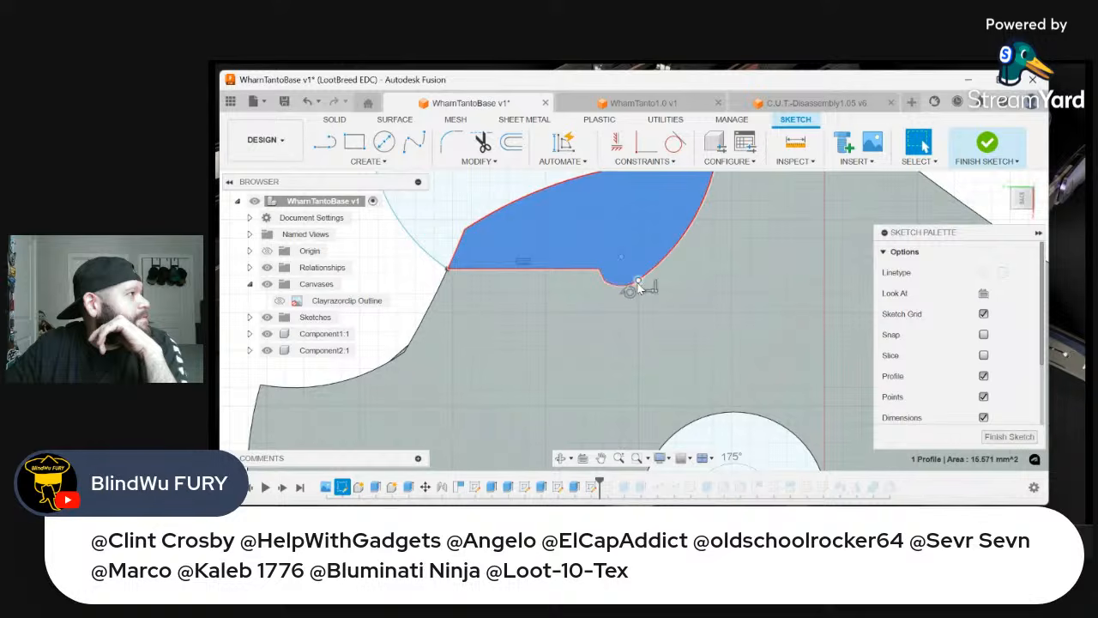
{"action": "key", "text": "Delete"}
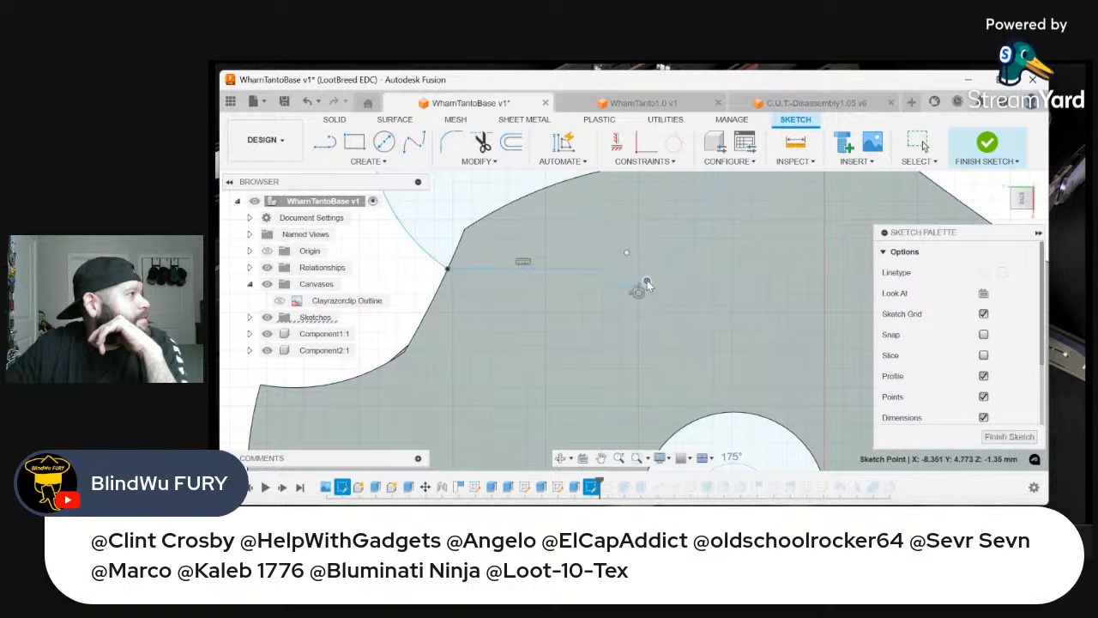
{"action": "left_click", "coordinate": [641, 258]}
{"action": "scroll", "coordinate": [634, 257], "scroll_direction": "down", "scroll_amount": 6}
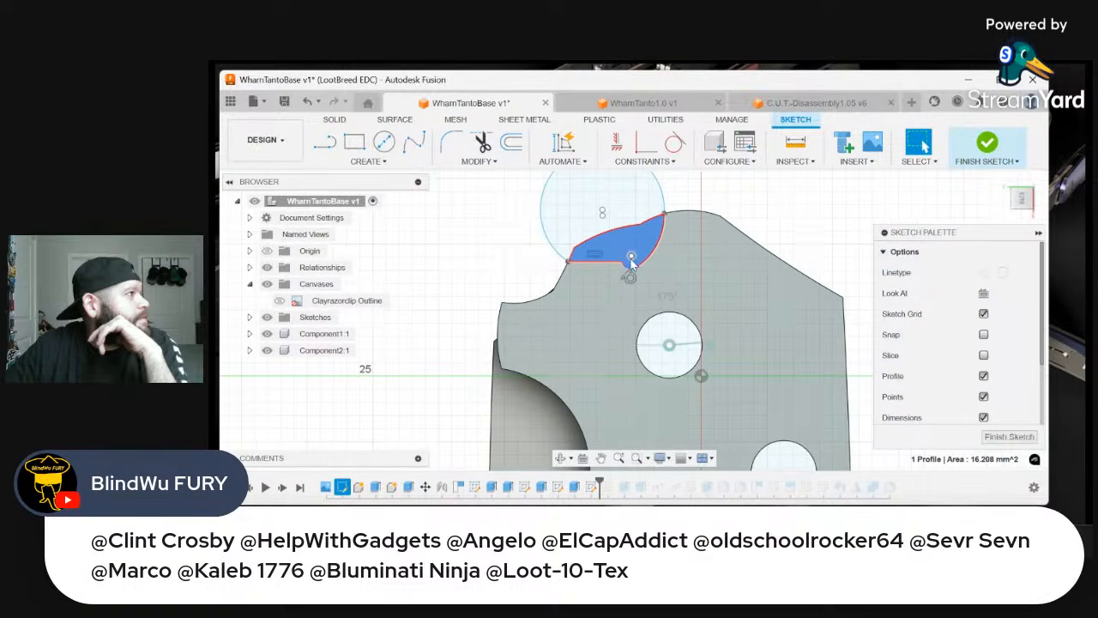
Extrude the outer round profile and the adjoining notch profile by -2.70 mm as a cut through the handle side's pivot end
{"action": "left_click", "coordinate": [1038, 200]}
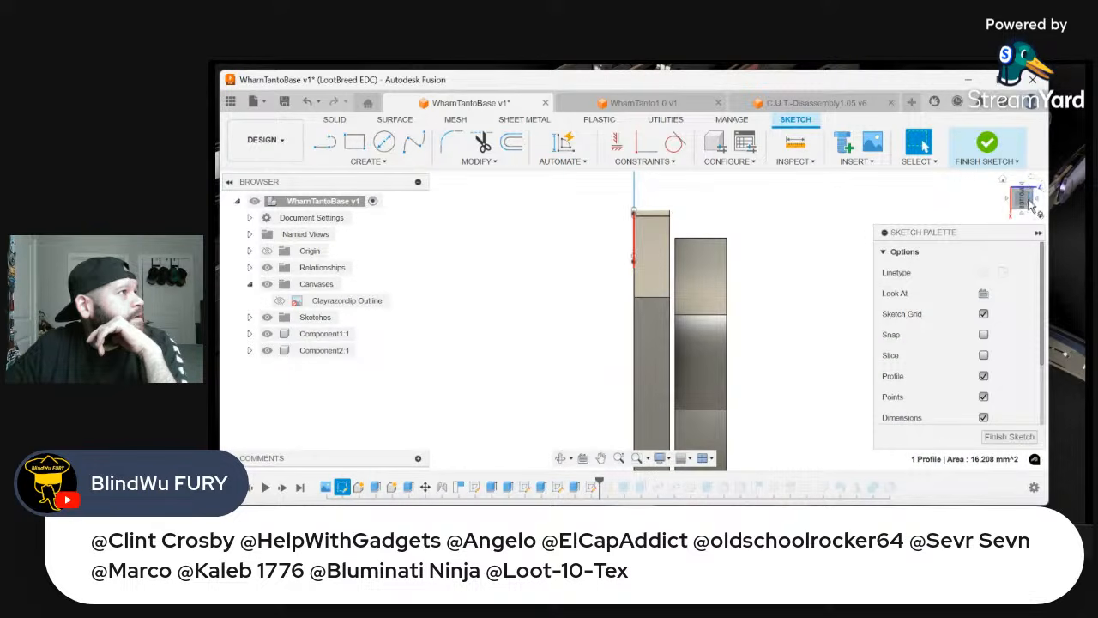
{"action": "left_click", "coordinate": [1039, 201]}
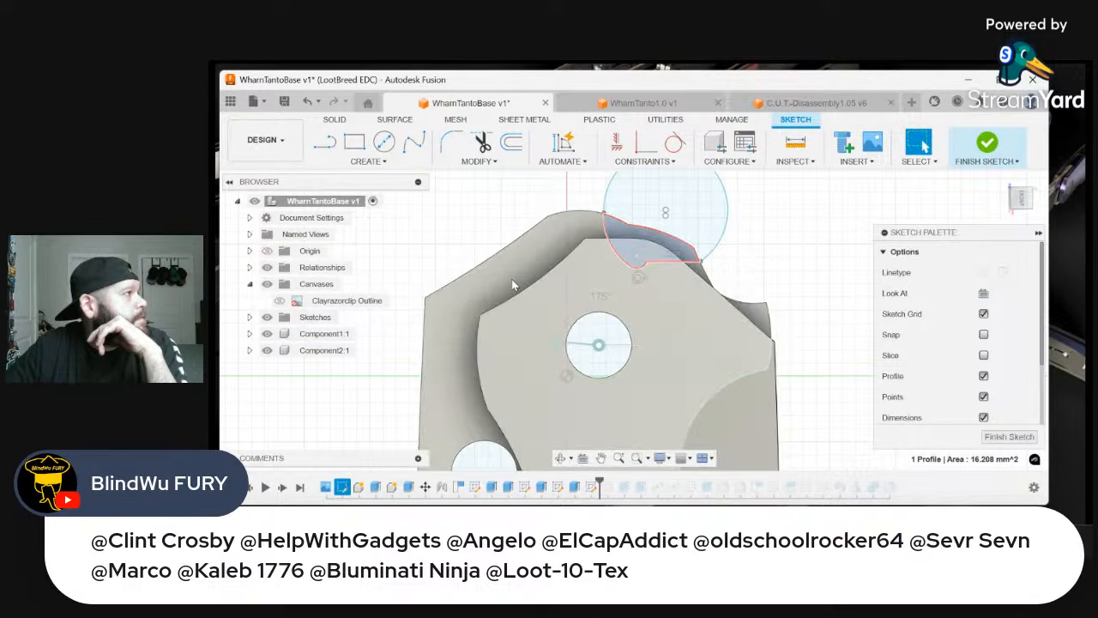
{"action": "left_click", "coordinate": [723, 388]}
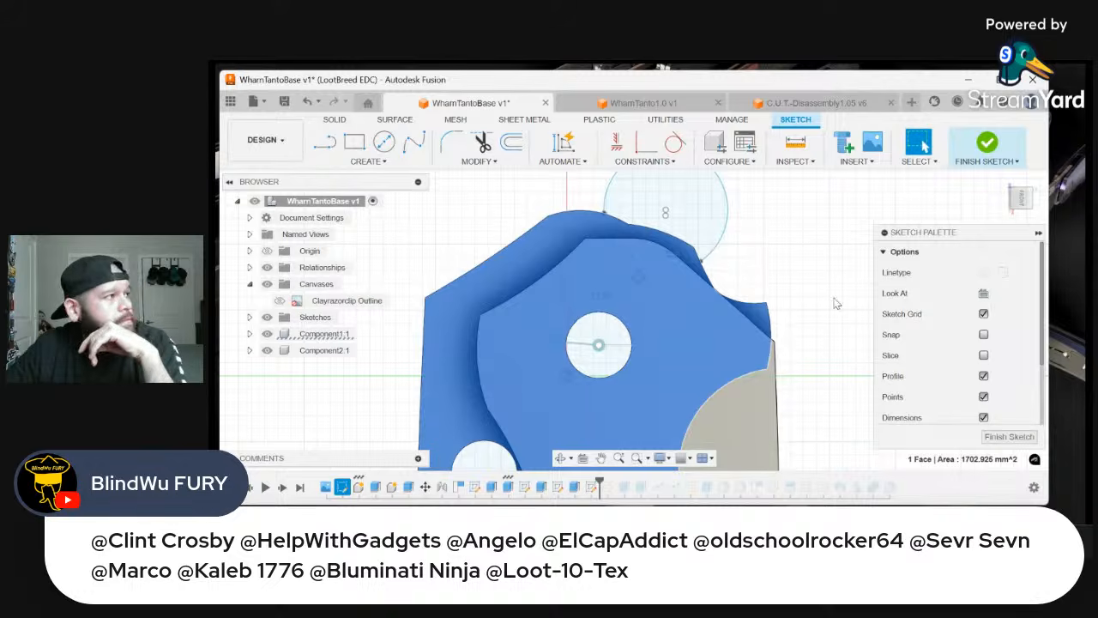
{"action": "left_click", "coordinate": [845, 261]}
{"action": "left_click", "coordinate": [704, 257]}
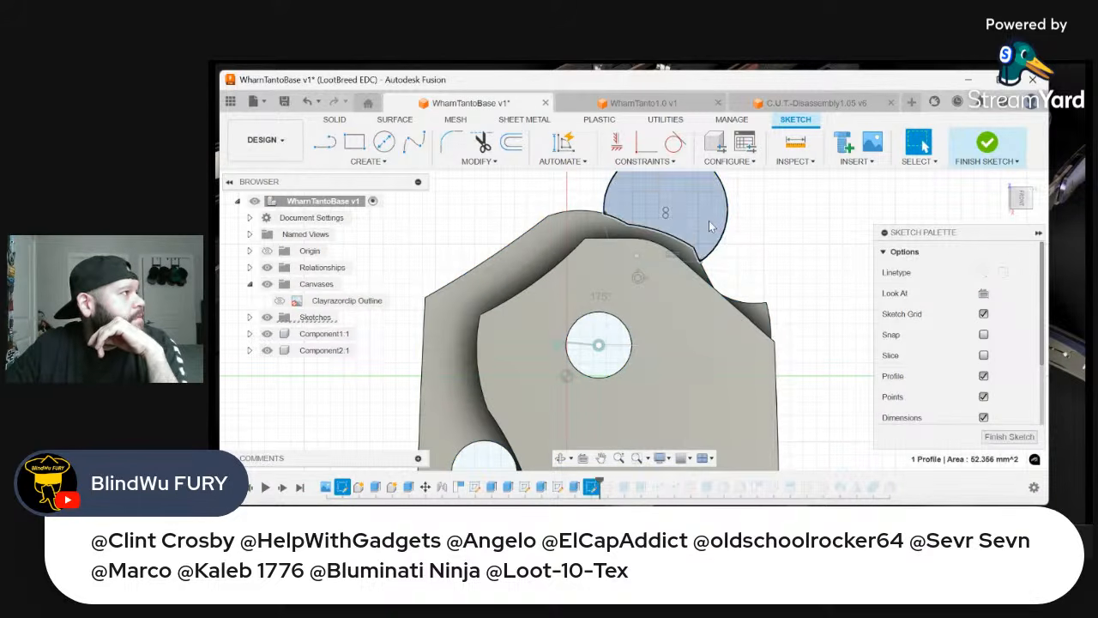
{"action": "right_click", "coordinate": [703, 258]}
{"action": "left_click", "coordinate": [690, 314]}
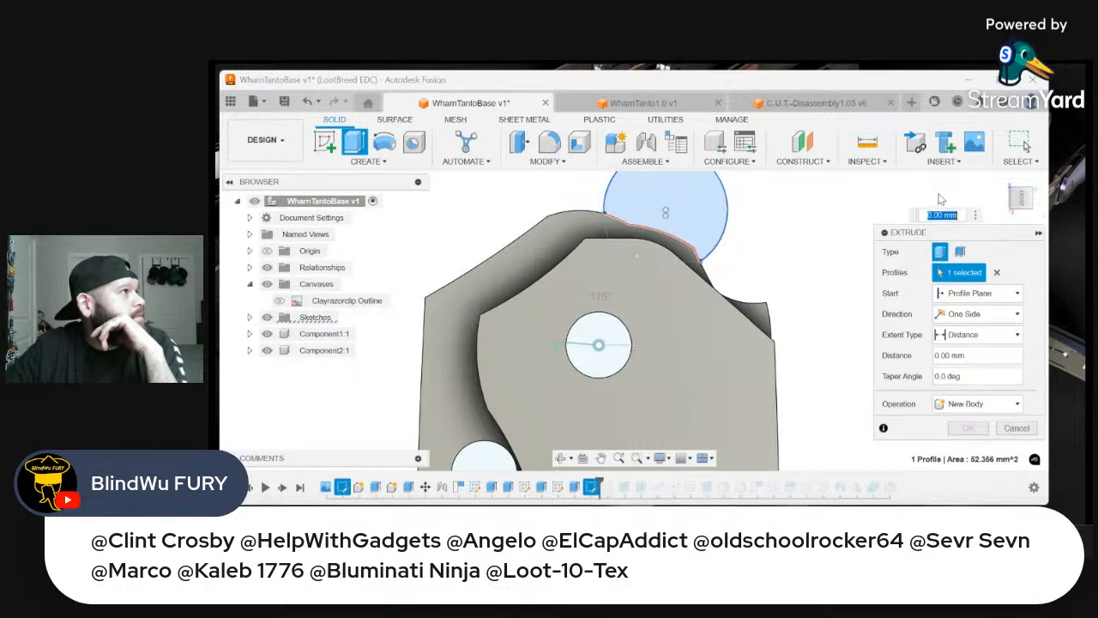
{"action": "left_click", "coordinate": [1010, 197]}
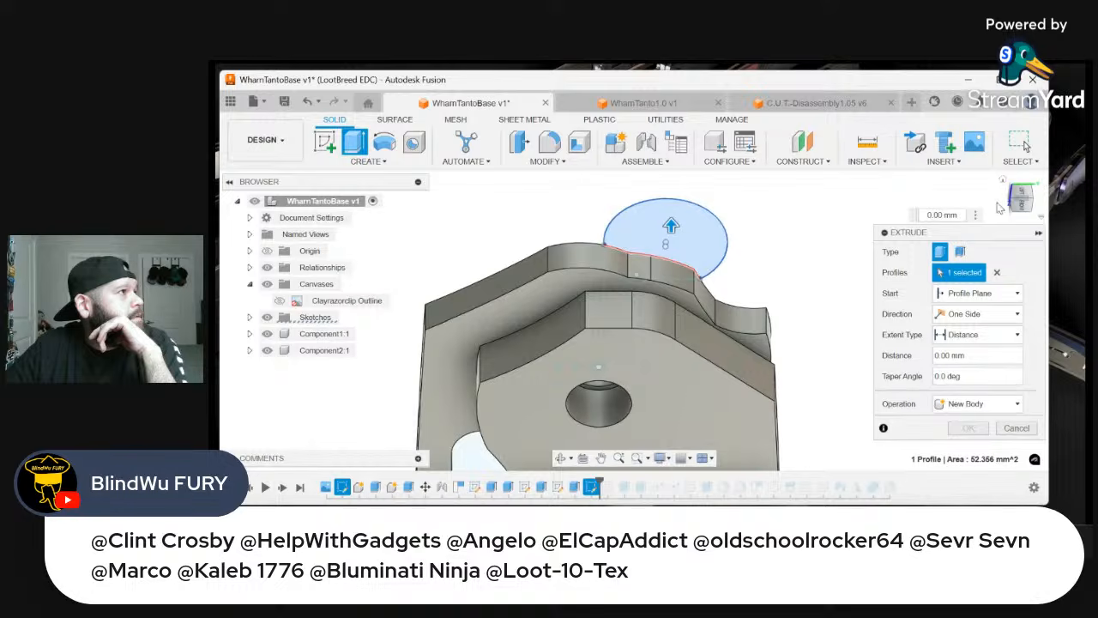
{"action": "left_click", "coordinate": [1004, 180]}
{"action": "left_click", "coordinate": [1010, 190]}
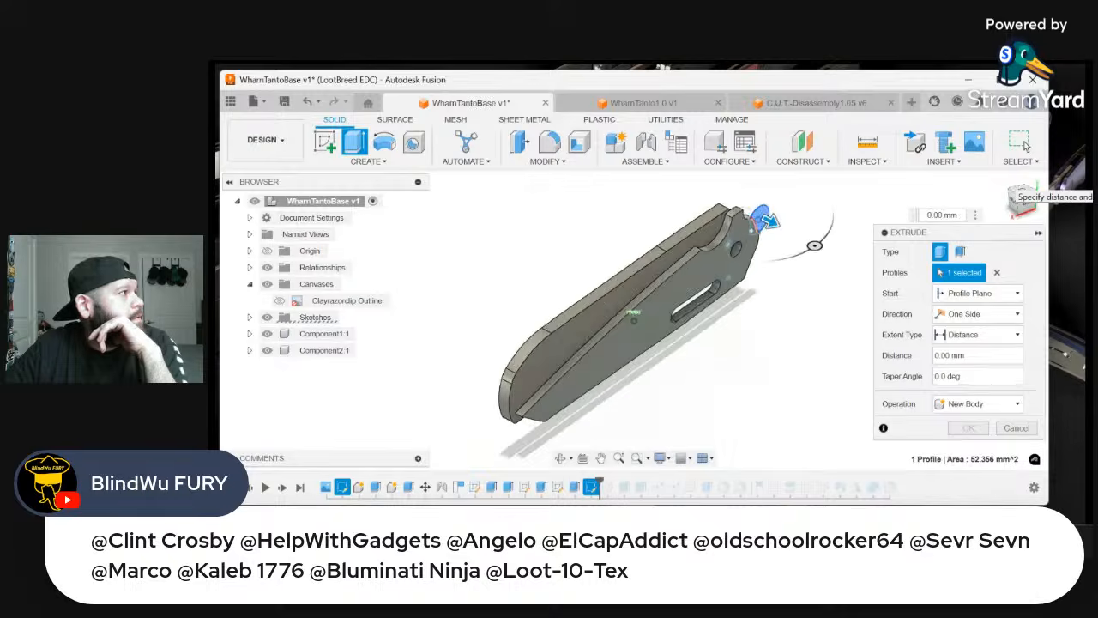
{"action": "scroll", "coordinate": [772, 285], "scroll_direction": "up", "scroll_amount": 5}
{"action": "left_click", "coordinate": [800, 267]}
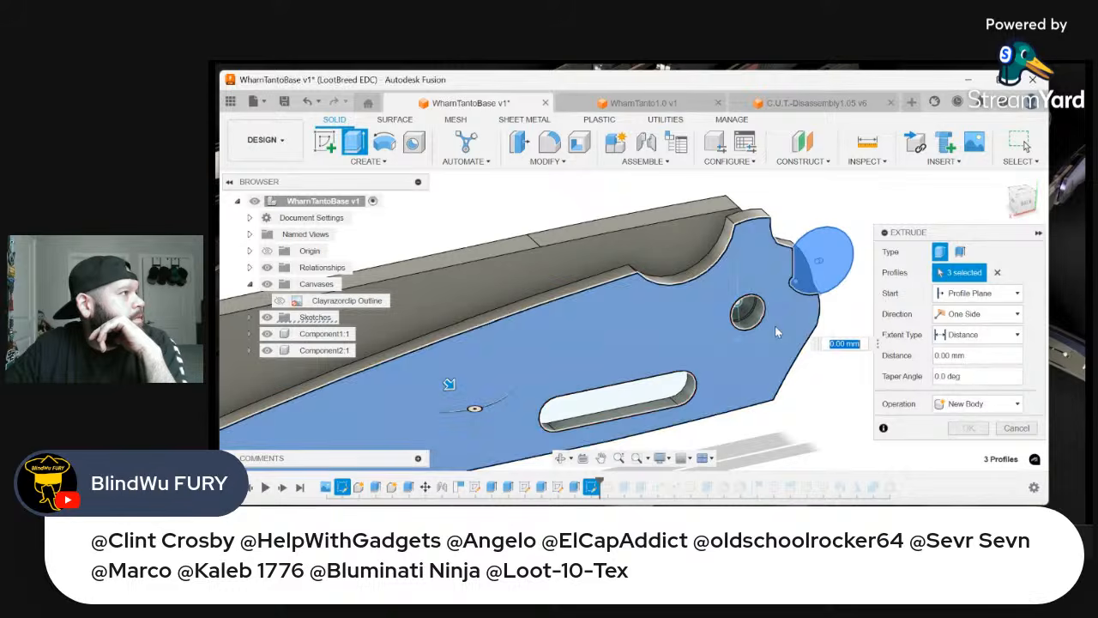
{"action": "left_click", "coordinate": [1014, 202]}
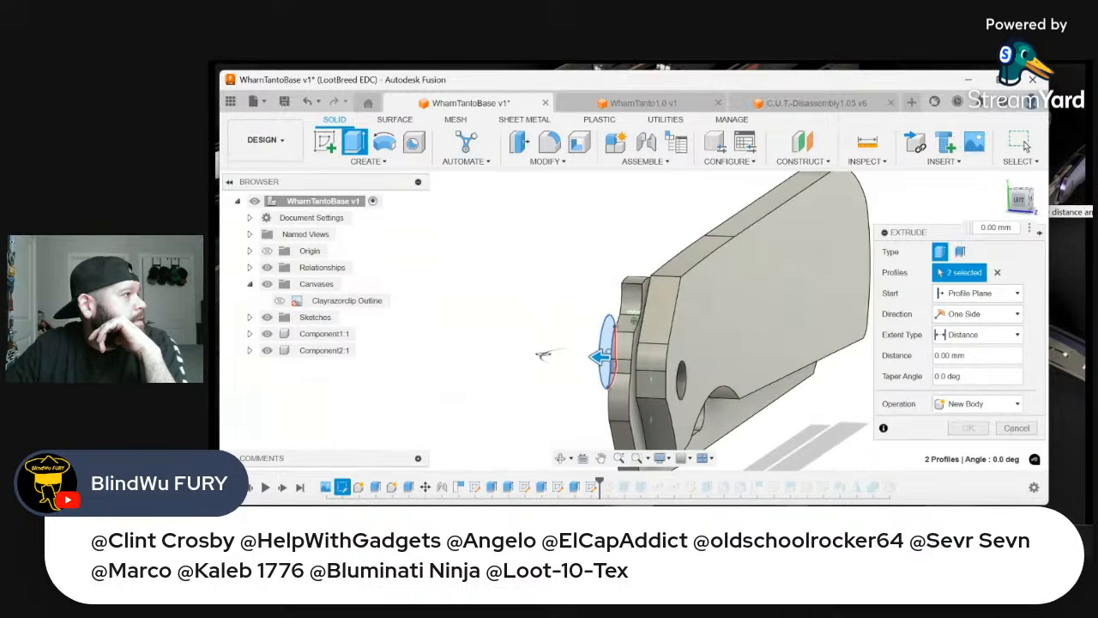
{"action": "type", "text": "-2.7"}
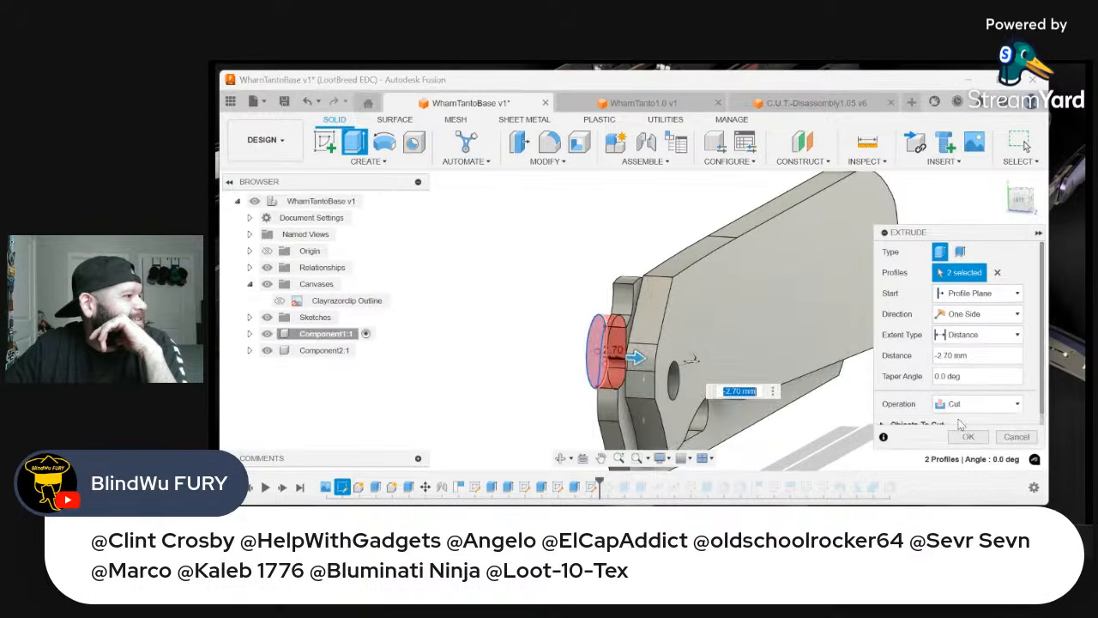
{"action": "left_click", "coordinate": [968, 438]}
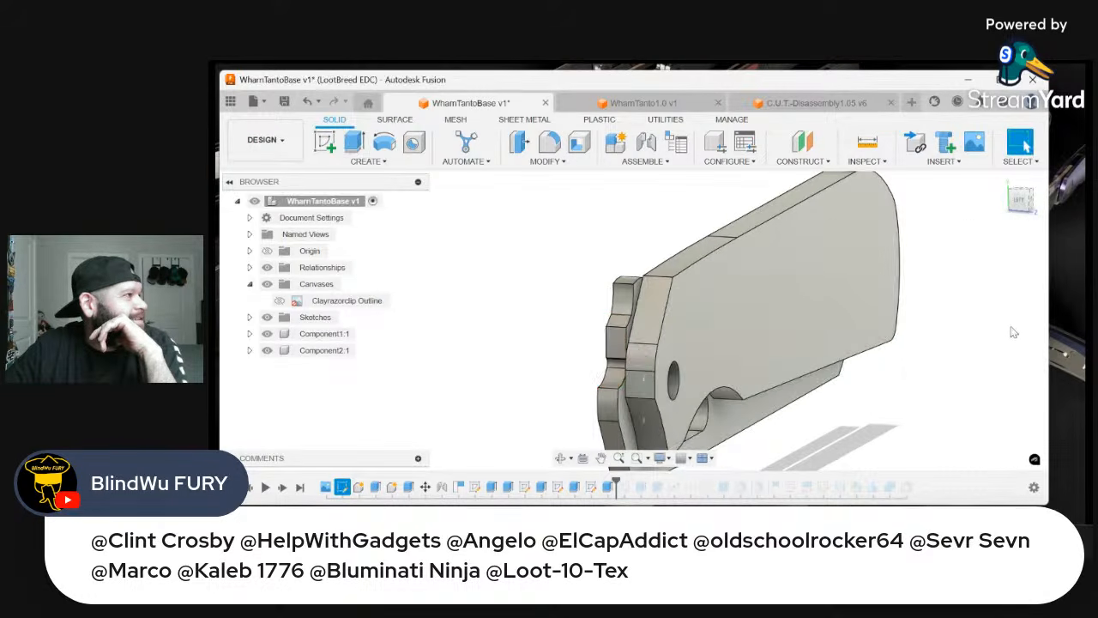
Examine the reshaped pivot end of the closed knife in the front view turned so the handle stands upright
{"action": "left_click", "coordinate": [1034, 207]}
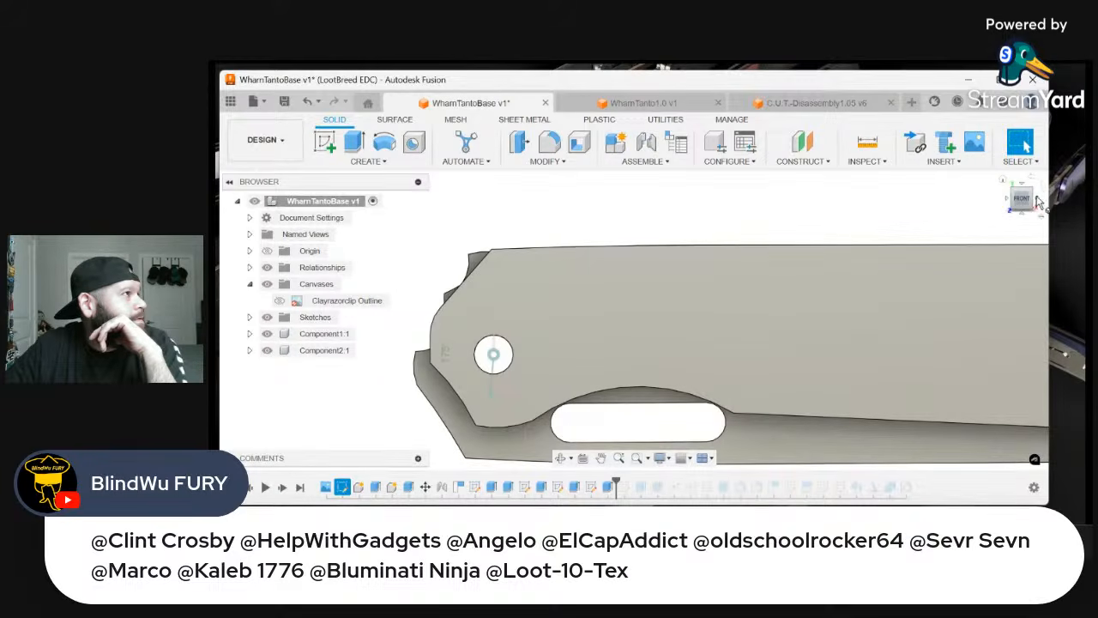
{"action": "left_click", "coordinate": [1043, 196]}
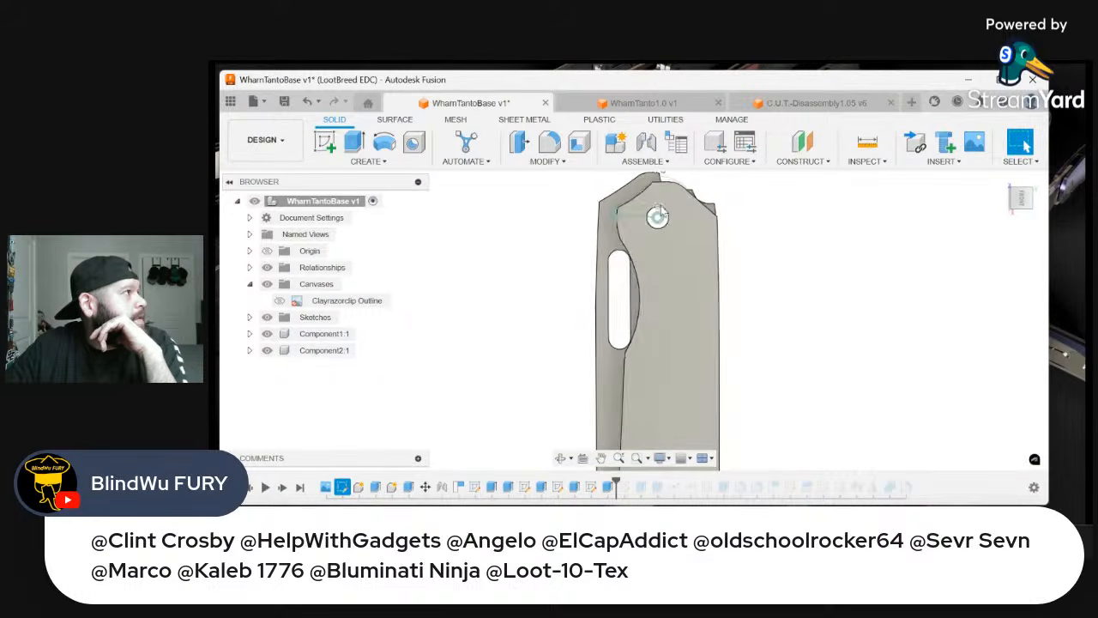
{"action": "scroll", "coordinate": [675, 203], "scroll_direction": "up", "scroll_amount": 1}
{"action": "scroll", "coordinate": [703, 196], "scroll_direction": "down", "scroll_amount": 4}
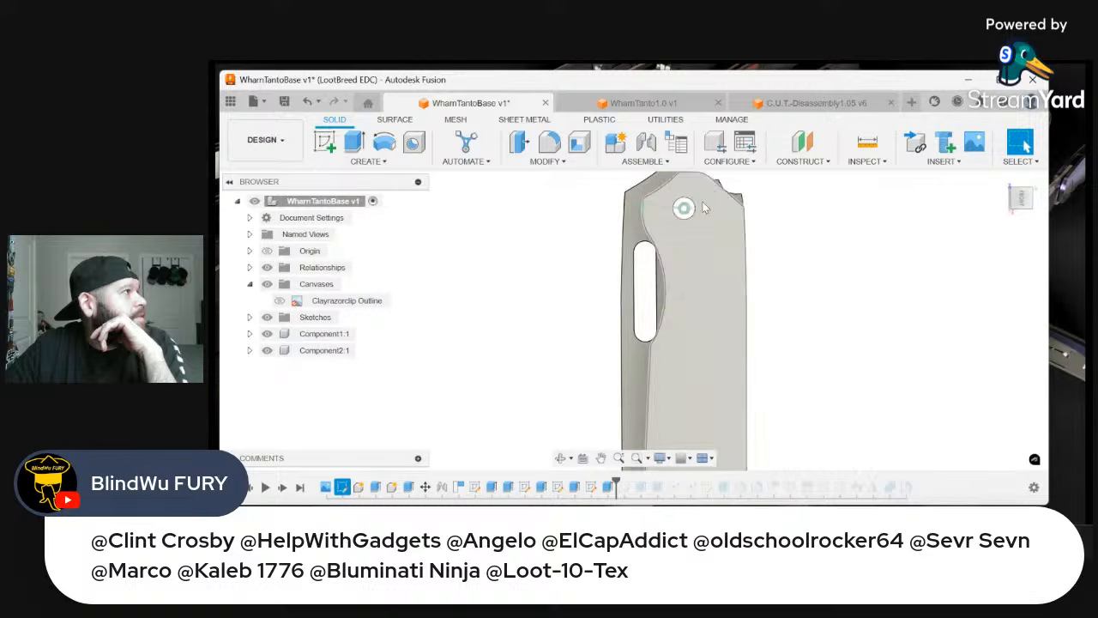
{"action": "scroll", "coordinate": [656, 287], "scroll_direction": "down", "scroll_amount": 3}
{"action": "scroll", "coordinate": [663, 216], "scroll_direction": "up", "scroll_amount": 6}
{"action": "scroll", "coordinate": [849, 207], "scroll_direction": "down", "scroll_amount": 2}
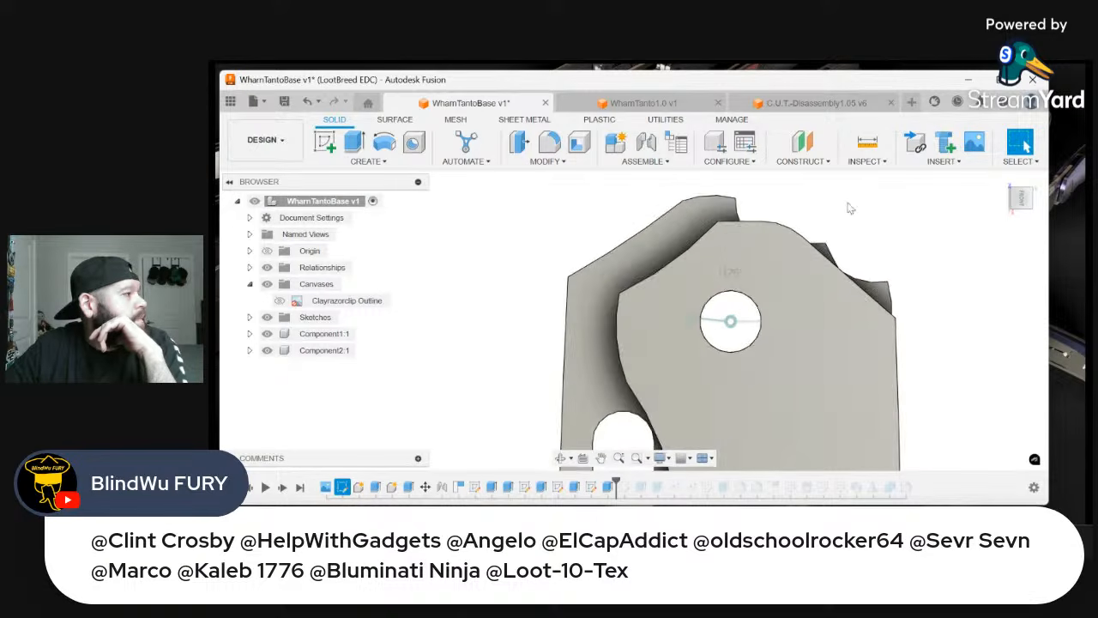
{"action": "scroll", "coordinate": [772, 237], "scroll_direction": "down", "scroll_amount": 1}
{"action": "scroll", "coordinate": [677, 247], "scroll_direction": "up", "scroll_amount": 2}
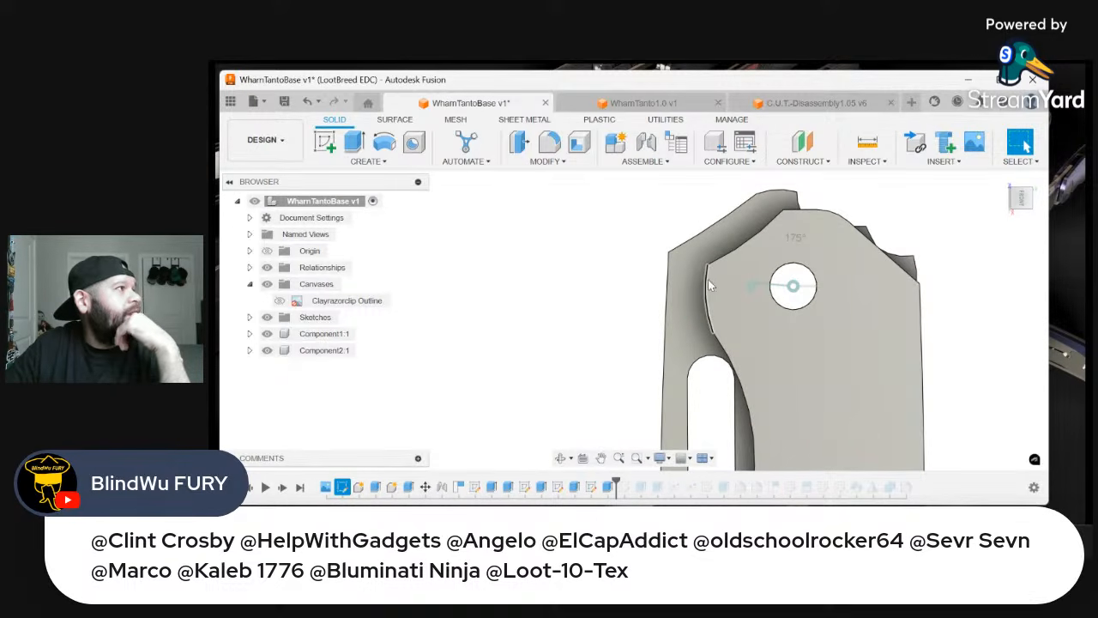
{"action": "scroll", "coordinate": [643, 309], "scroll_direction": "down", "scroll_amount": 2}
{"action": "scroll", "coordinate": [767, 218], "scroll_direction": "up", "scroll_amount": 1}
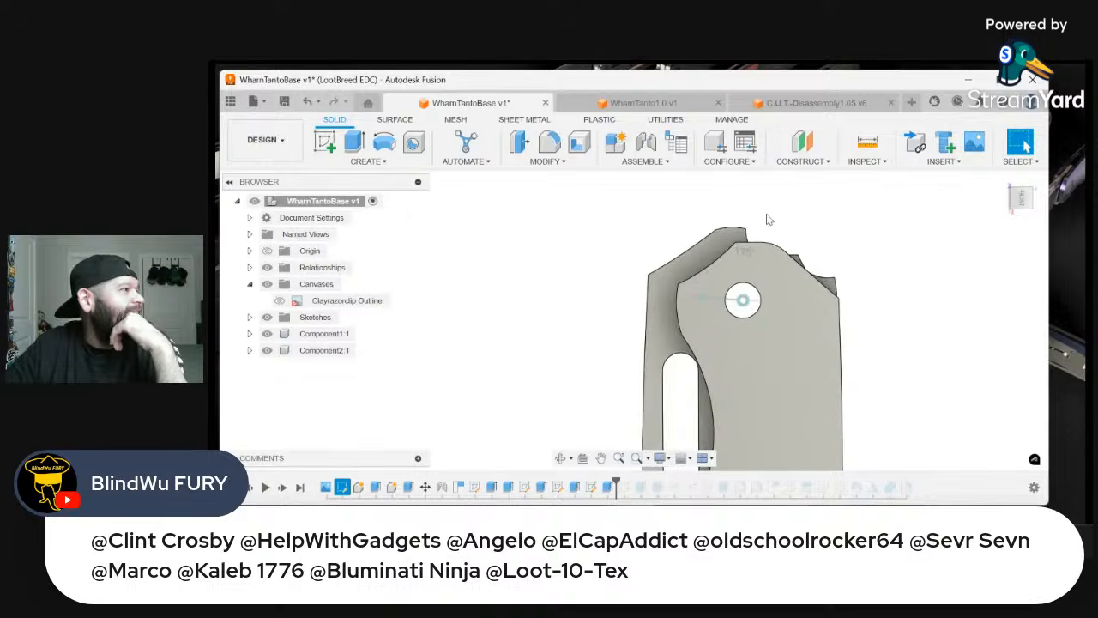
{"action": "scroll", "coordinate": [769, 221], "scroll_direction": "up", "scroll_amount": 1}
{"action": "middle_click_drag", "start_coordinate": [716, 261], "coordinate": [840, 248], "text": "shift"}
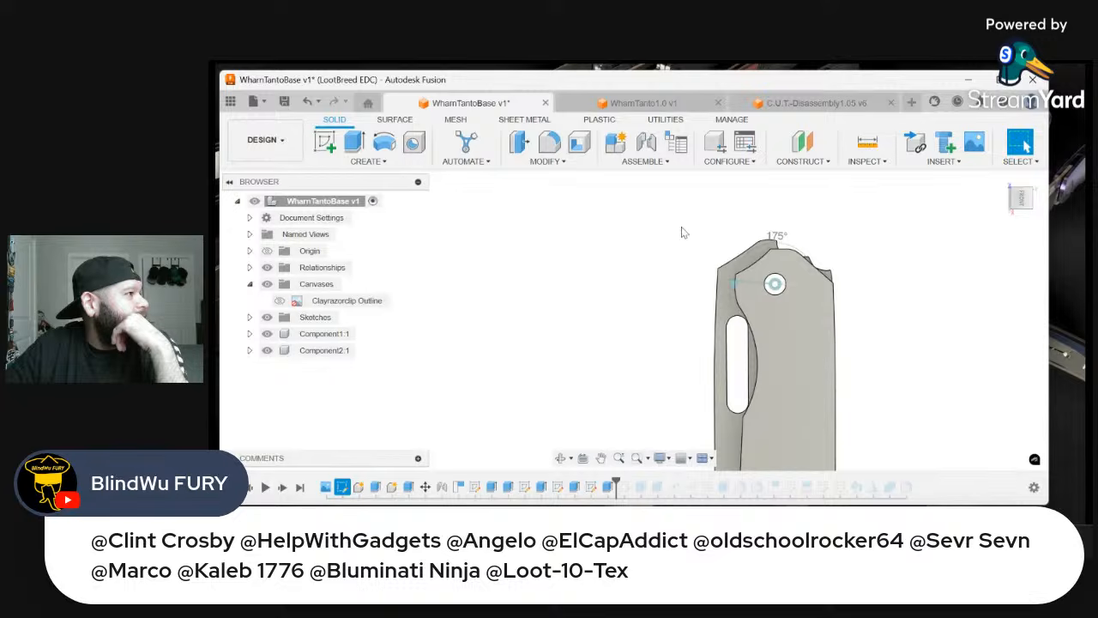
{"action": "scroll", "coordinate": [683, 232], "scroll_direction": "up", "scroll_amount": 3}
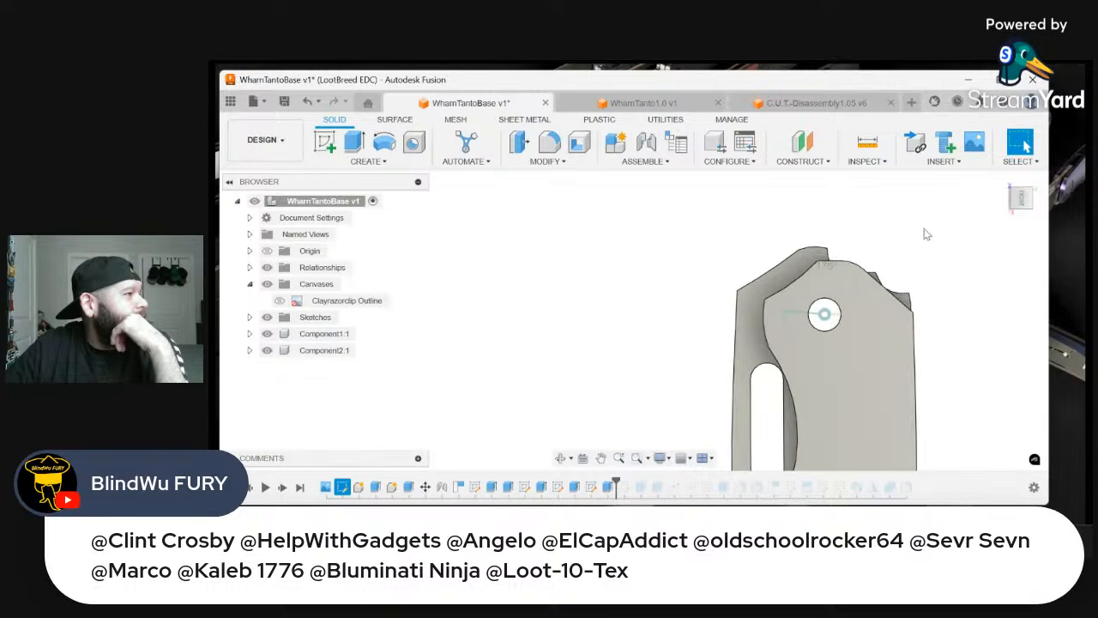
{"action": "scroll", "coordinate": [938, 260], "scroll_direction": "up", "scroll_amount": 3}
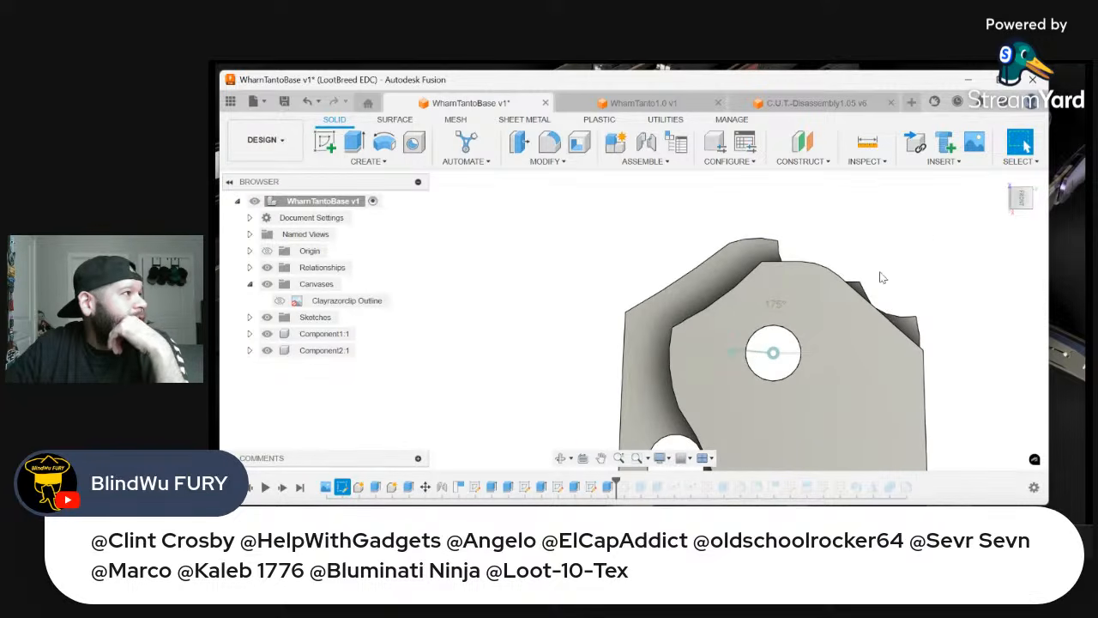
{"action": "scroll", "coordinate": [884, 304], "scroll_direction": "down", "scroll_amount": 3}
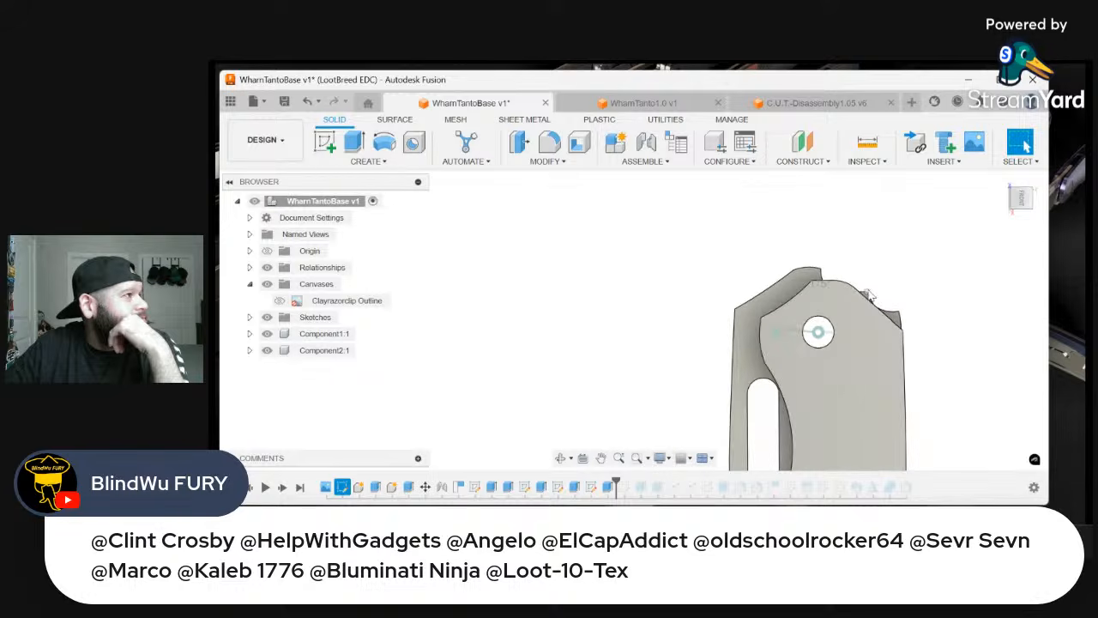
{"action": "scroll", "coordinate": [919, 266], "scroll_direction": "up", "scroll_amount": 2}
{"action": "scroll", "coordinate": [885, 267], "scroll_direction": "down", "scroll_amount": 3}
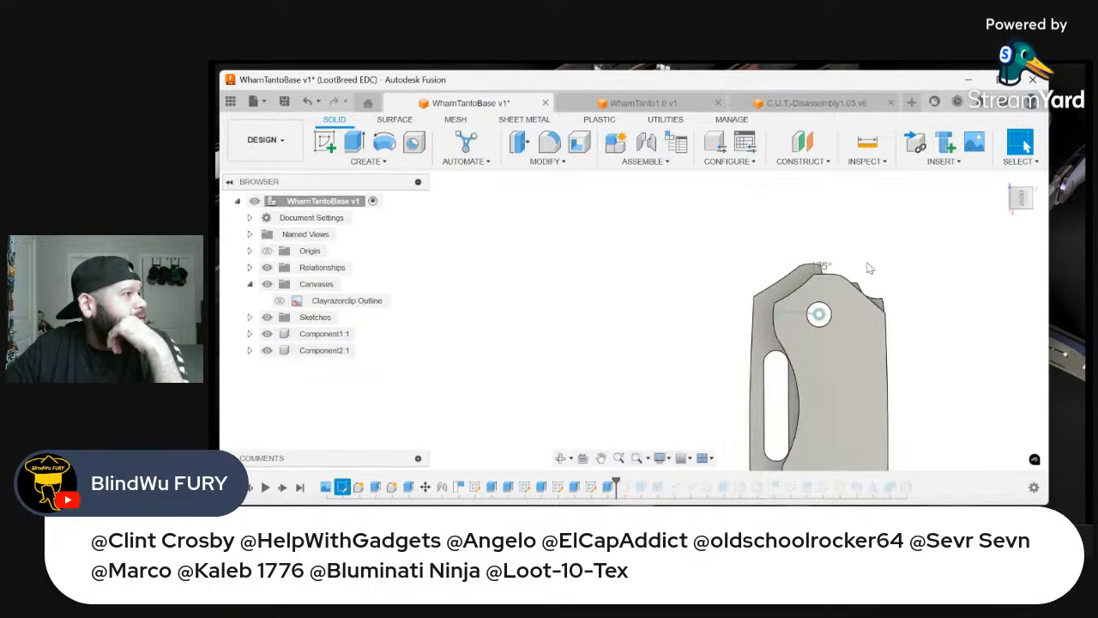
Set the pivot's revolute joint angle to 0 deg to swing the blade open, and check it in the upright front view
{"action": "double_click", "coordinate": [779, 313]}
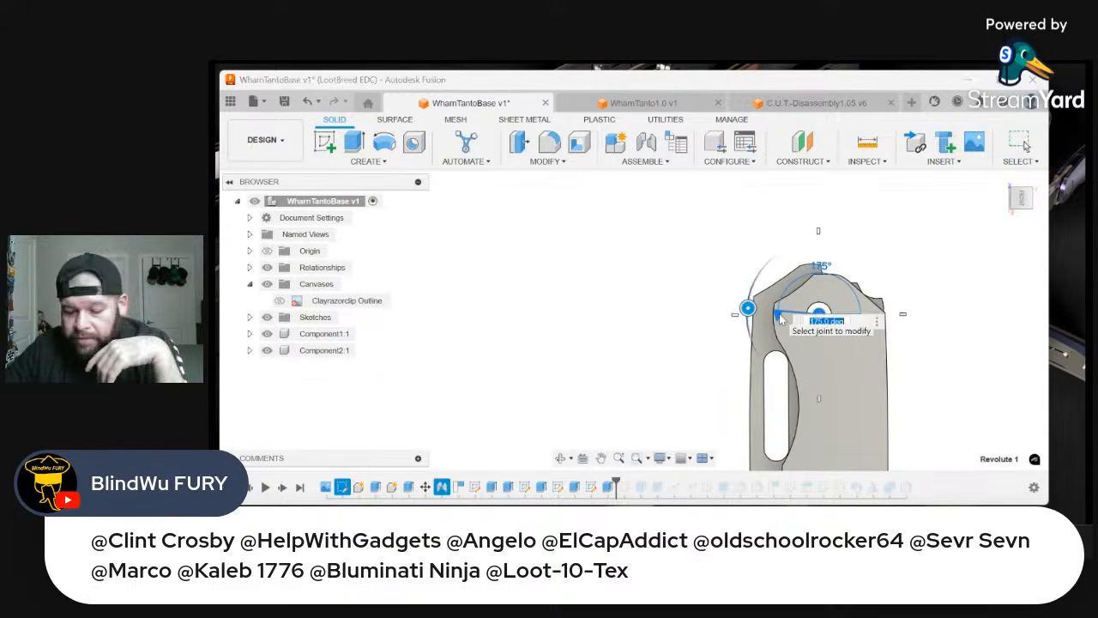
{"action": "type", "text": "0"}
{"action": "key", "text": "Return"}
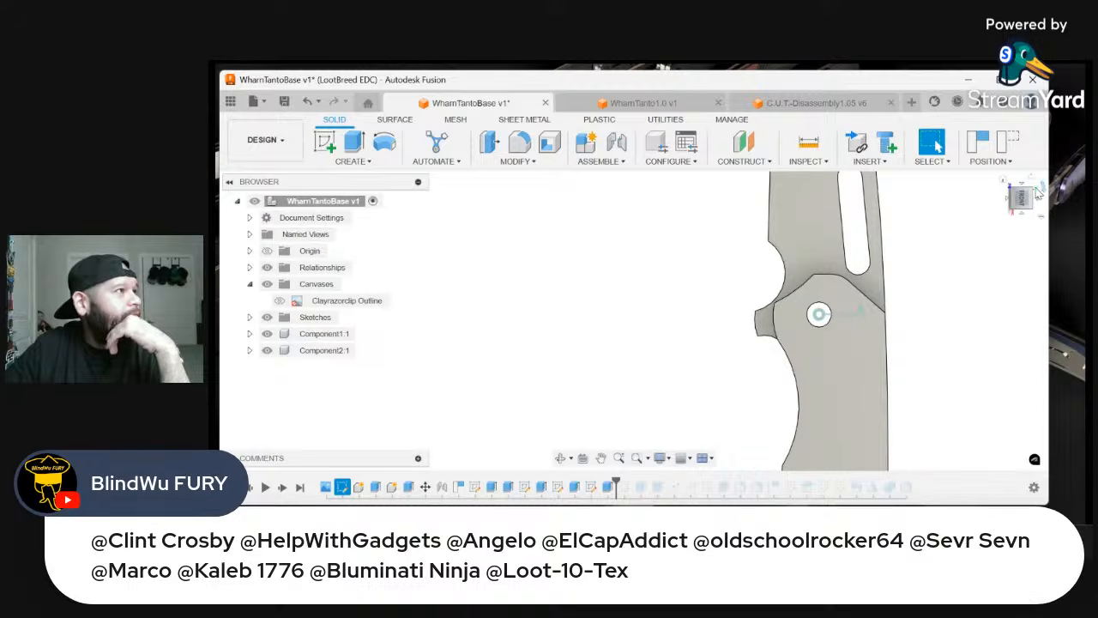
{"action": "left_click", "coordinate": [1036, 183]}
{"action": "scroll", "coordinate": [654, 257], "scroll_direction": "up", "scroll_amount": 3}
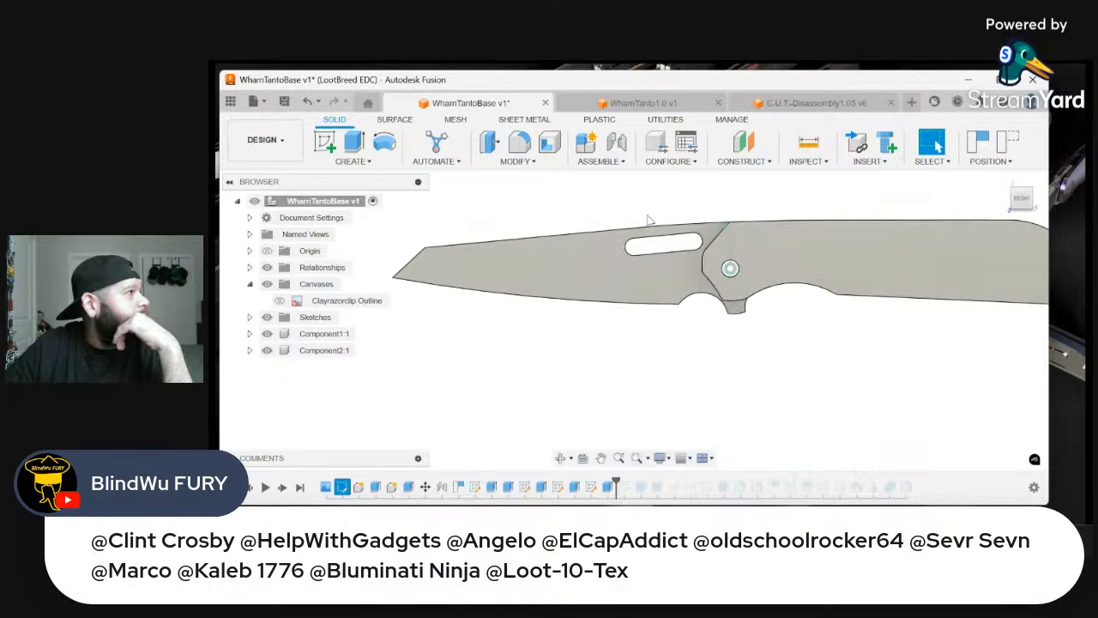
{"action": "scroll", "coordinate": [640, 257], "scroll_direction": "up", "scroll_amount": 2}
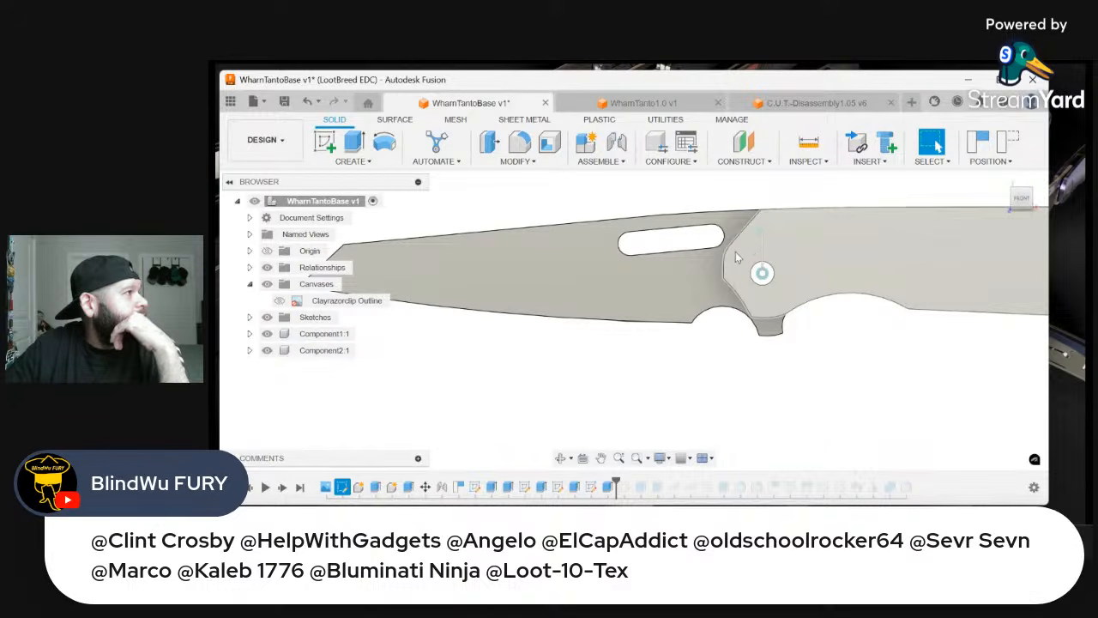
{"action": "scroll", "coordinate": [742, 249], "scroll_direction": "down", "scroll_amount": 1}
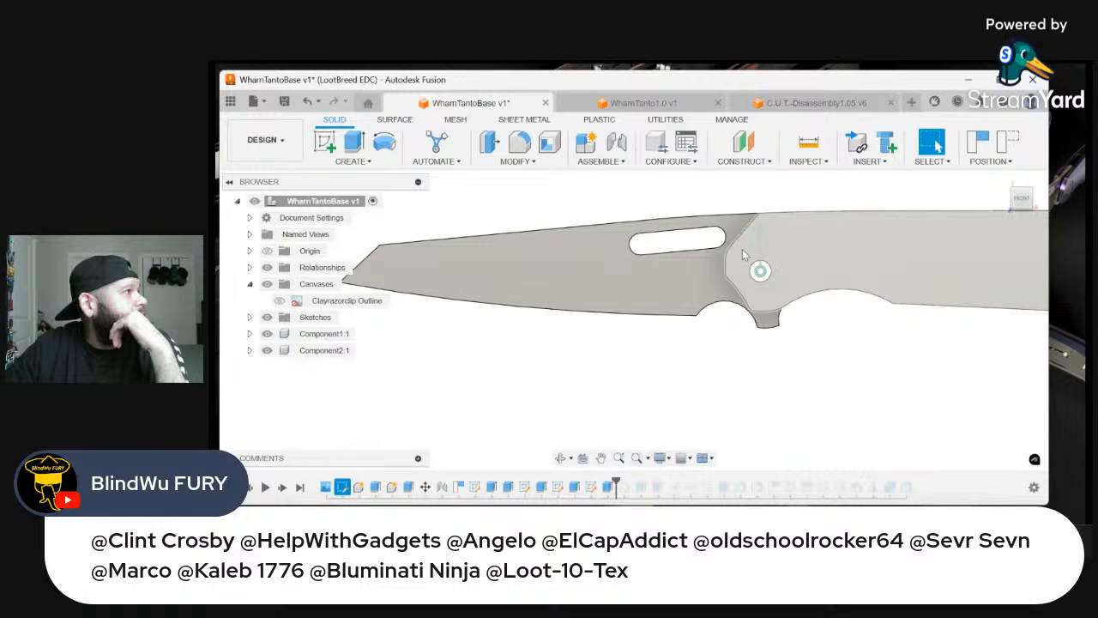
Examine the blade, thumb slot and pivot end of the WharnTanto1.0 design from the front and at a slight angle
{"action": "left_click", "coordinate": [651, 103]}
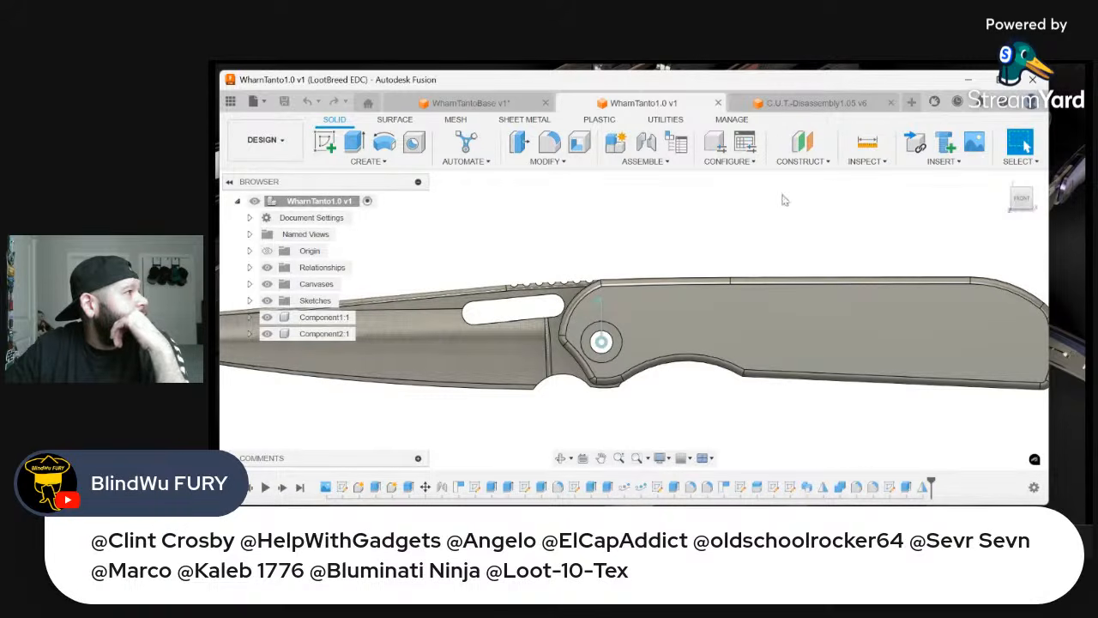
{"action": "left_click_drag", "start_coordinate": [1024, 195], "coordinate": [1027, 201]}
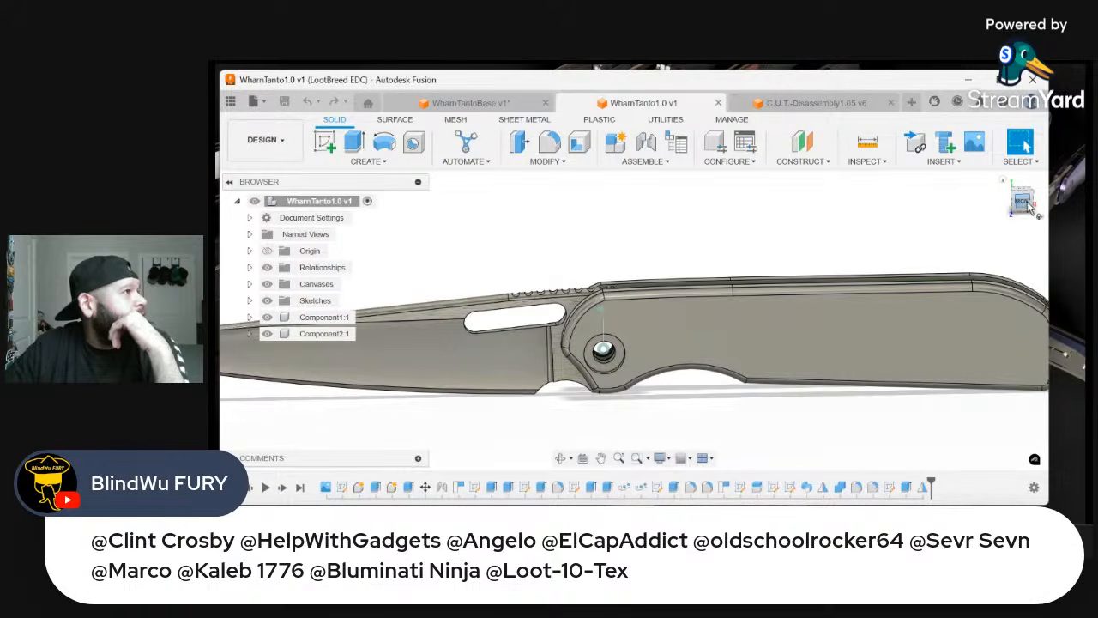
{"action": "left_click", "coordinate": [1025, 202]}
{"action": "scroll", "coordinate": [535, 311], "scroll_direction": "up", "scroll_amount": 2}
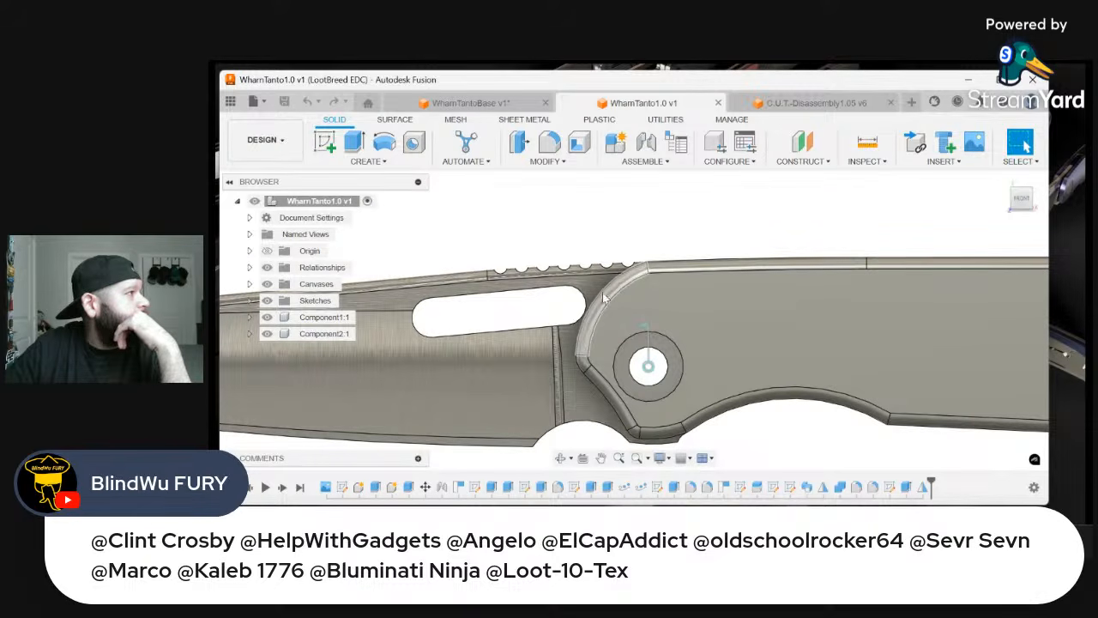
{"action": "scroll", "coordinate": [589, 315], "scroll_direction": "down", "scroll_amount": 2}
{"action": "scroll", "coordinate": [524, 321], "scroll_direction": "up", "scroll_amount": 3}
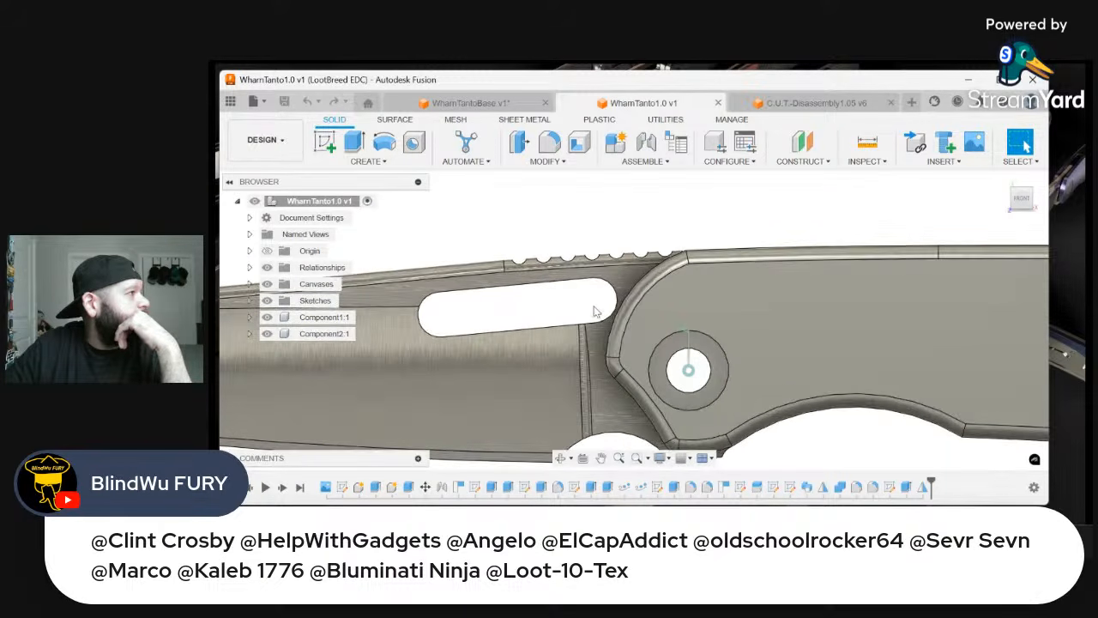
{"action": "scroll", "coordinate": [630, 324], "scroll_direction": "down", "scroll_amount": 1}
{"action": "scroll", "coordinate": [631, 325], "scroll_direction": "down", "scroll_amount": 3}
{"action": "scroll", "coordinate": [600, 330], "scroll_direction": "up", "scroll_amount": 3}
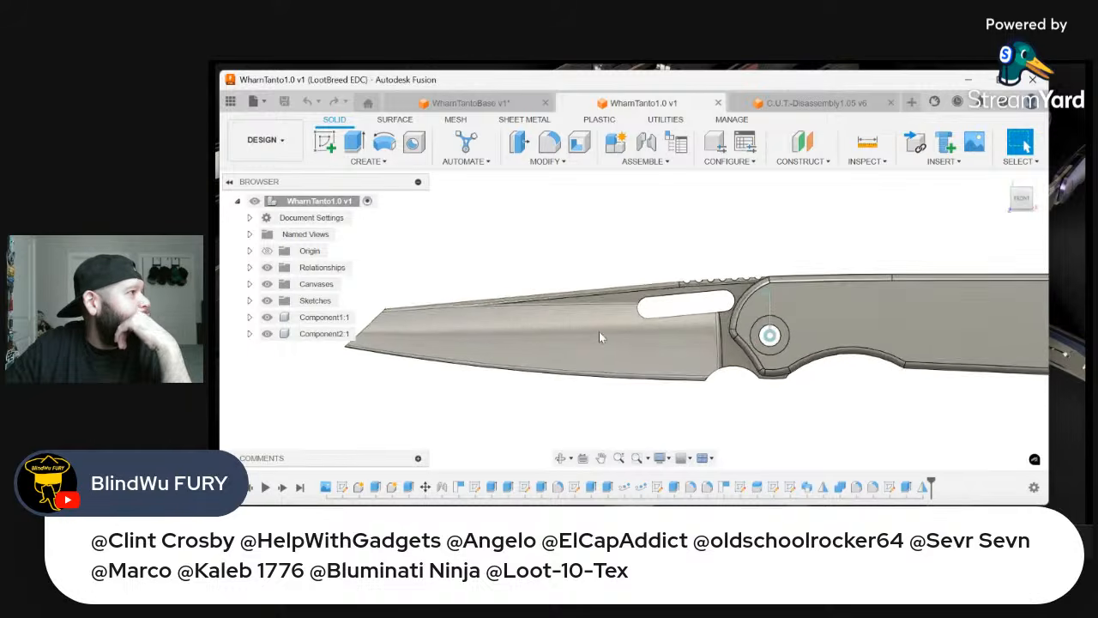
{"action": "scroll", "coordinate": [785, 290], "scroll_direction": "up", "scroll_amount": 1}
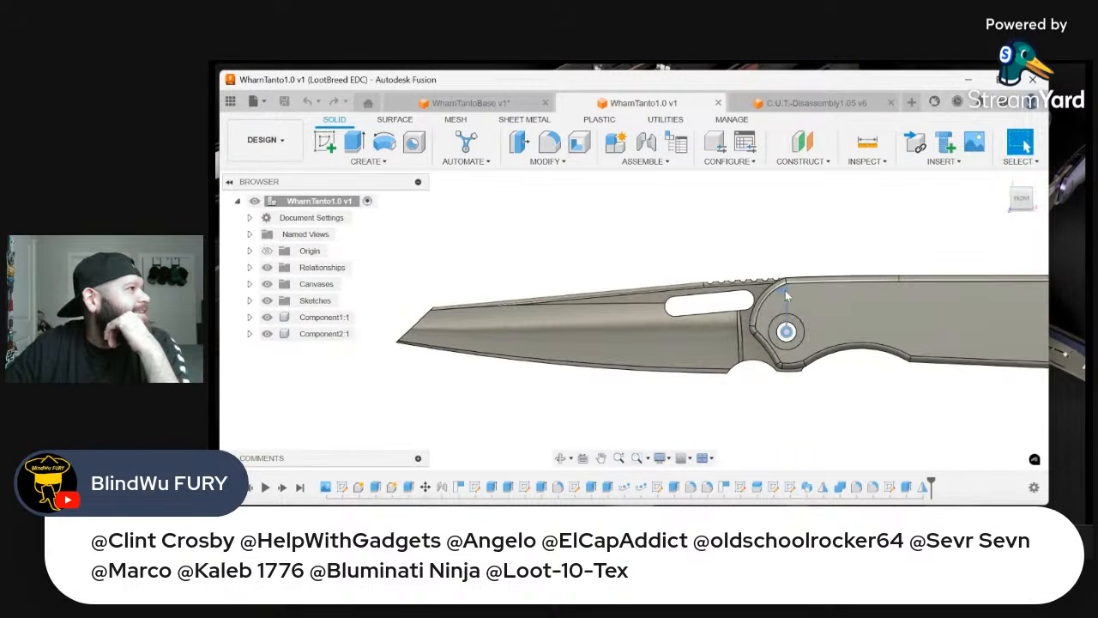
{"action": "scroll", "coordinate": [786, 288], "scroll_direction": "up", "scroll_amount": 2}
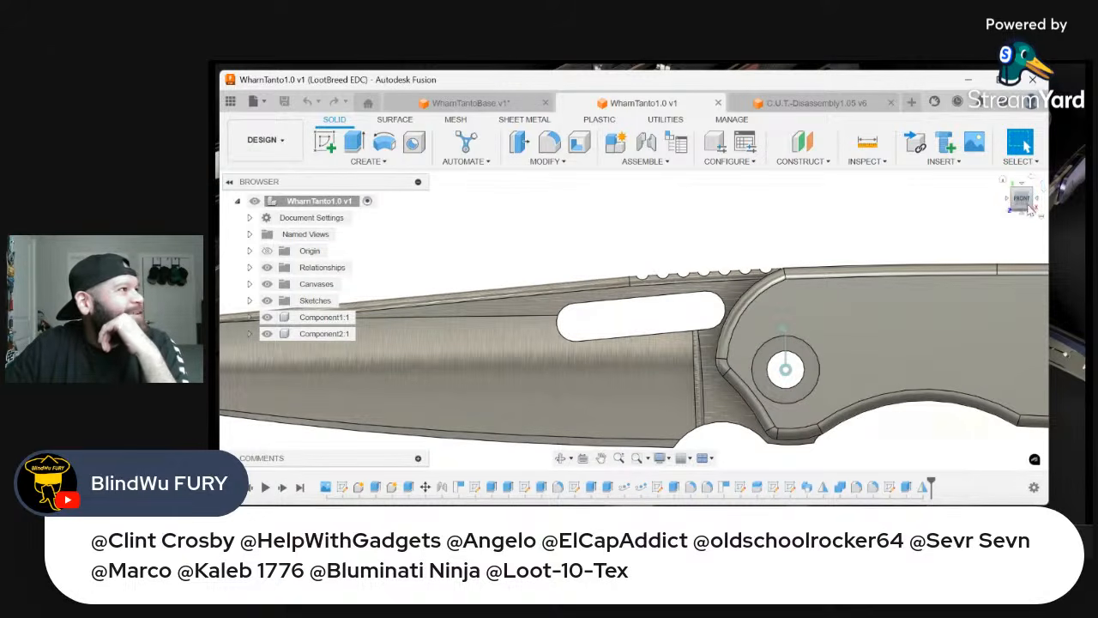
{"action": "left_click_drag", "start_coordinate": [1021, 205], "coordinate": [1041, 214]}
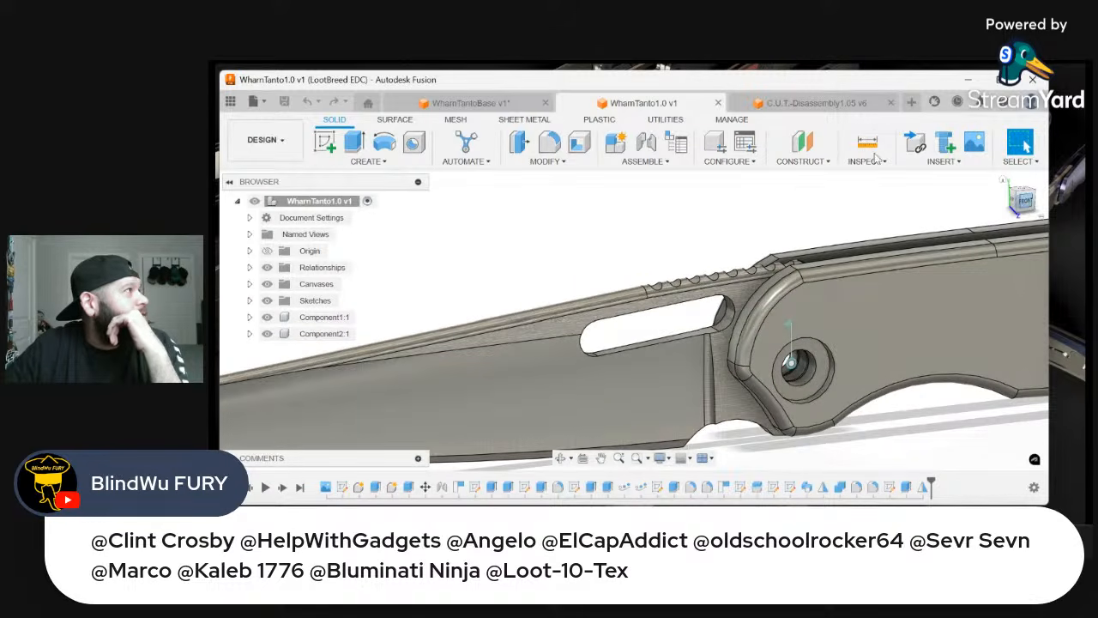
Return to the WharnTantoBase design and undo the blade rotation and the preceding pivot-end cut and sketch changes
{"action": "left_click", "coordinate": [482, 104]}
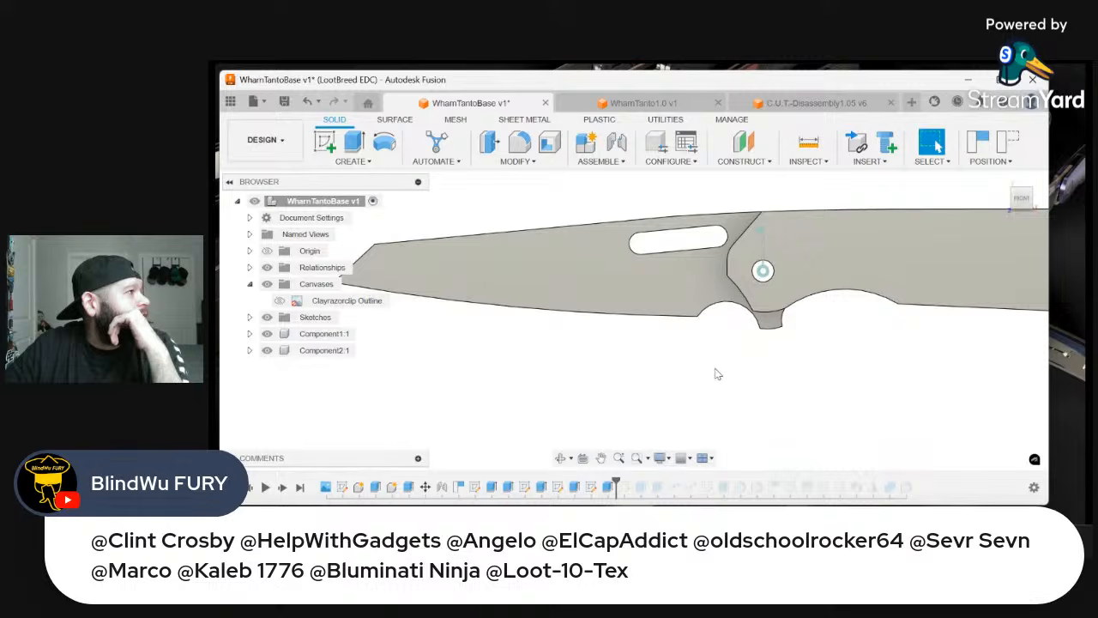
{"action": "scroll", "coordinate": [715, 373], "scroll_direction": "down", "scroll_amount": 2}
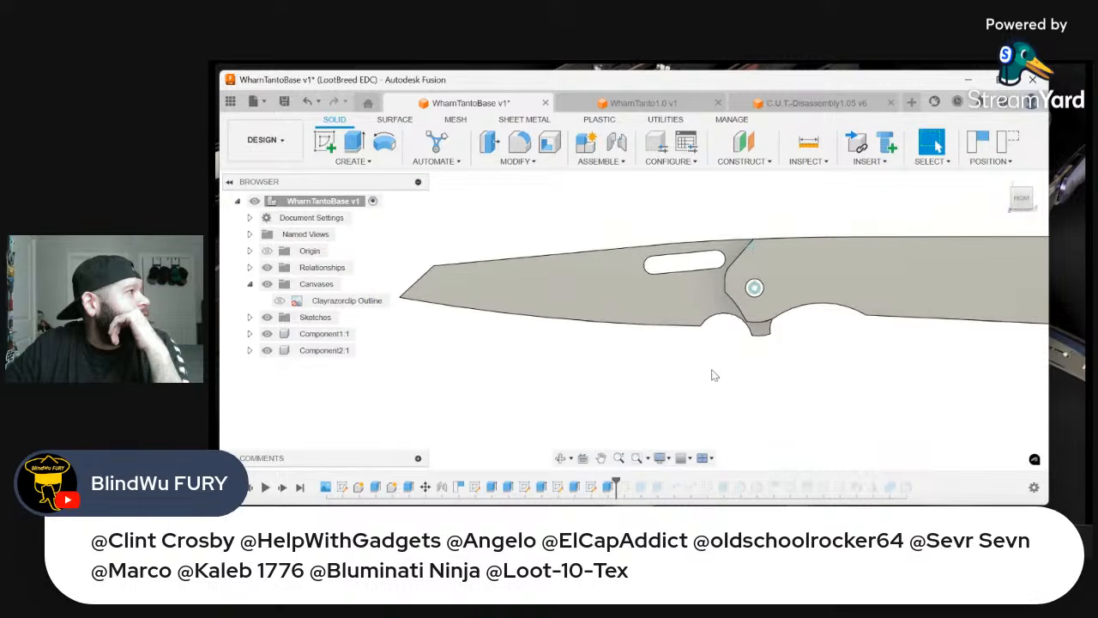
{"action": "left_click", "coordinate": [1024, 208]}
{"action": "left_click_drag", "start_coordinate": [1028, 213], "coordinate": [1033, 221]}
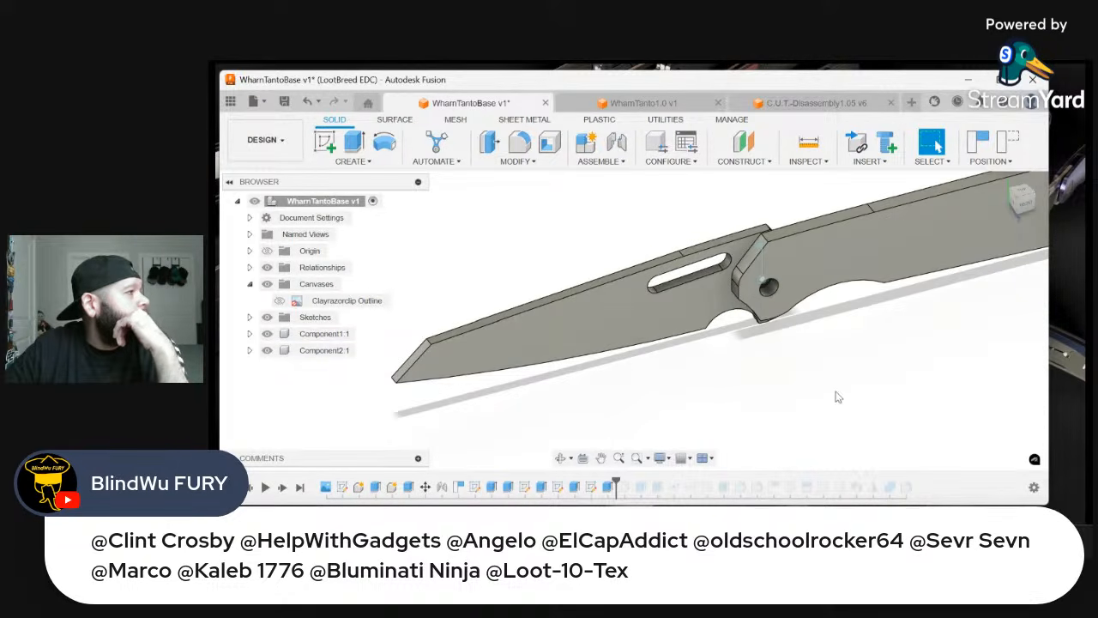
{"action": "right_click", "coordinate": [836, 392]}
{"action": "left_click", "coordinate": [780, 392]}
{"action": "right_click", "coordinate": [855, 404]}
{"action": "left_click", "coordinate": [789, 400]}
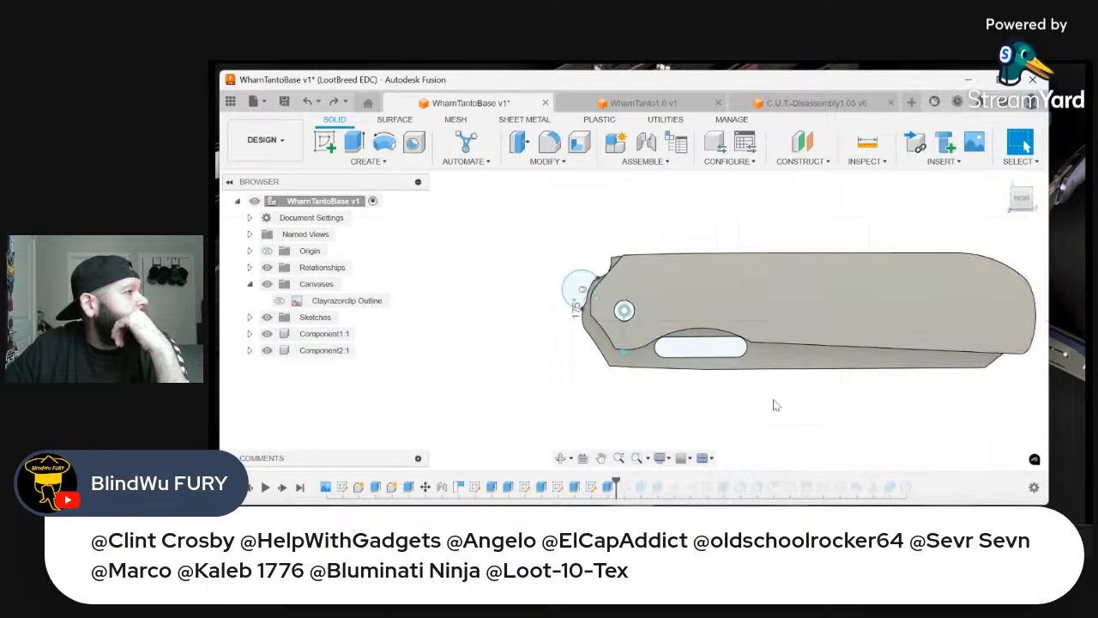
{"action": "right_click", "coordinate": [819, 399]}
{"action": "left_click", "coordinate": [752, 403]}
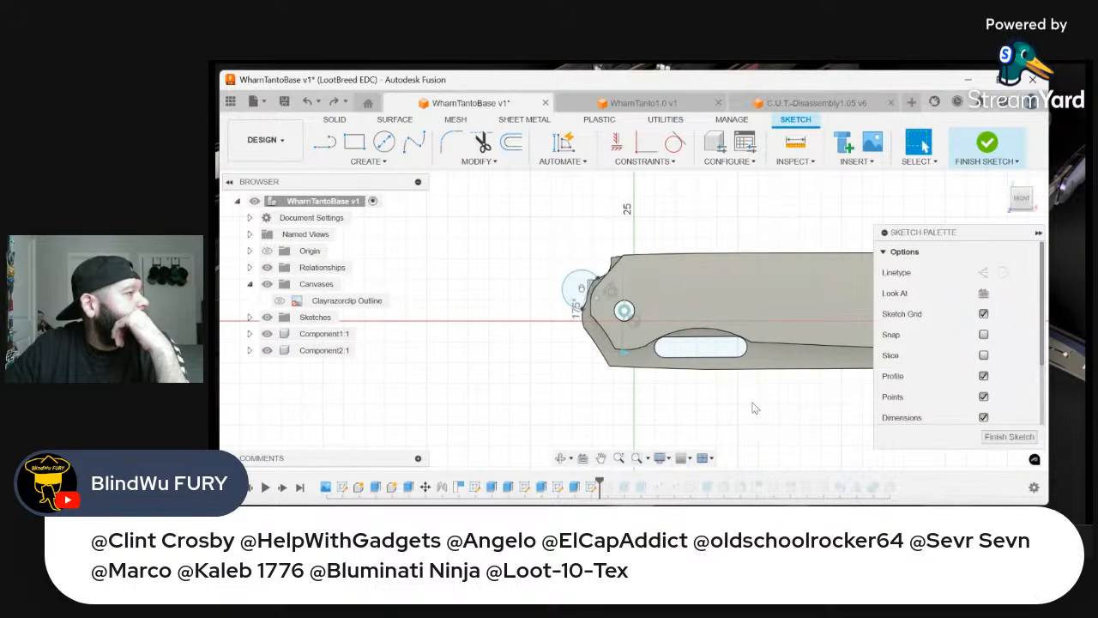
{"action": "right_click", "coordinate": [752, 403]}
{"action": "left_click", "coordinate": [720, 403]}
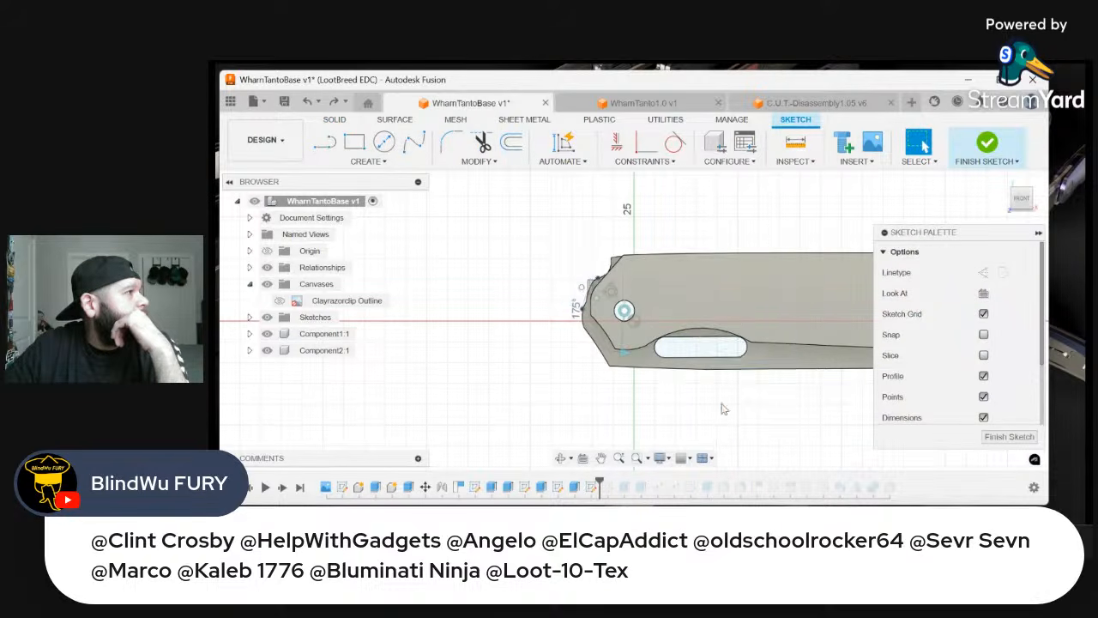
Examine the open knife in the reopened WharnTantoBase design at an angle and from the front, focusing on the blade and pivot area
{"action": "left_click", "coordinate": [676, 107]}
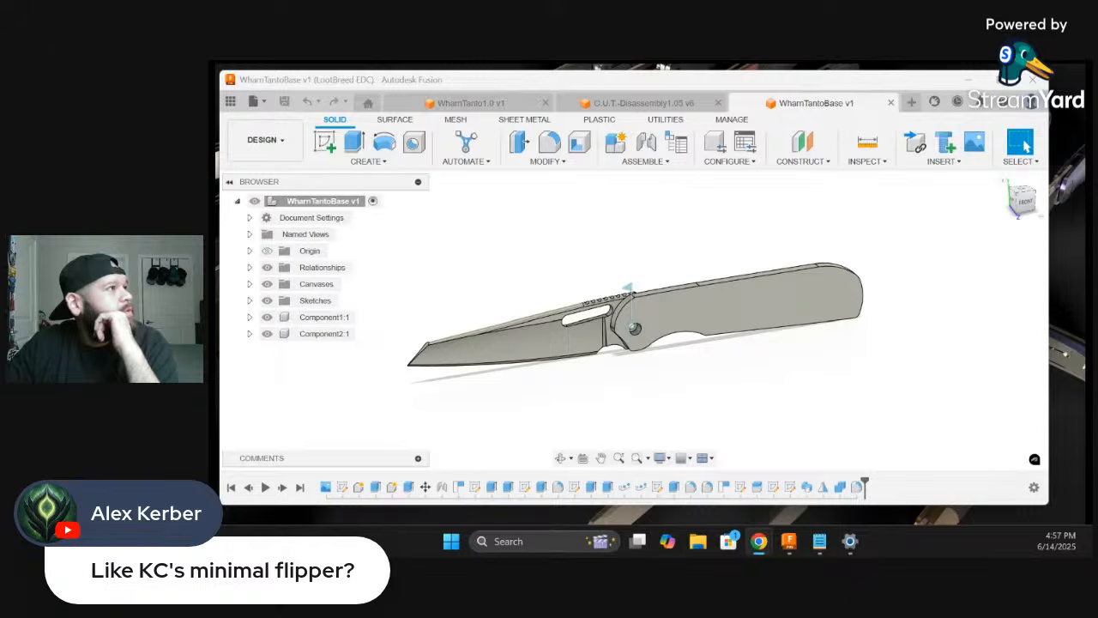
{"action": "left_click", "coordinate": [1023, 208]}
{"action": "left_click_drag", "start_coordinate": [1022, 208], "coordinate": [1043, 220]}
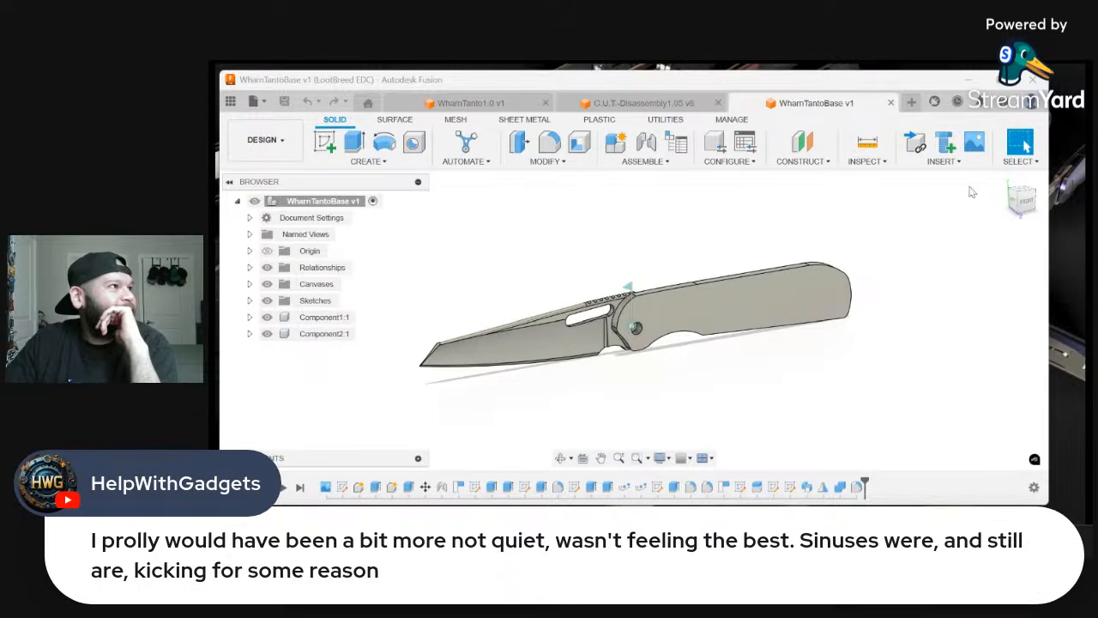
{"action": "left_click", "coordinate": [1028, 210]}
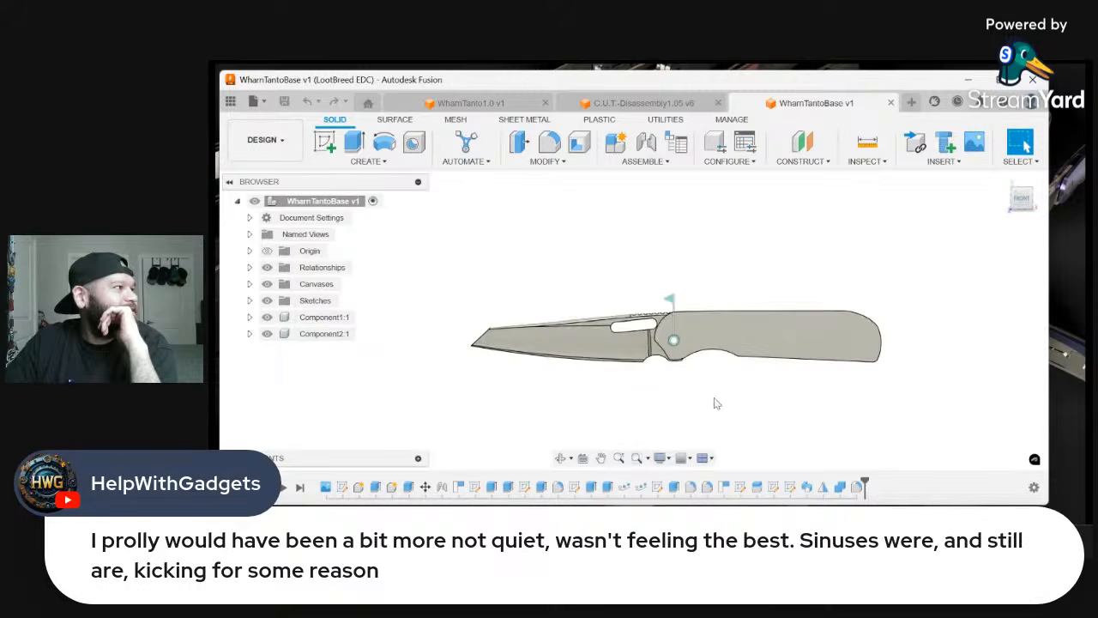
{"action": "scroll", "coordinate": [693, 335], "scroll_direction": "up", "scroll_amount": 5}
{"action": "scroll", "coordinate": [766, 393], "scroll_direction": "down", "scroll_amount": 2}
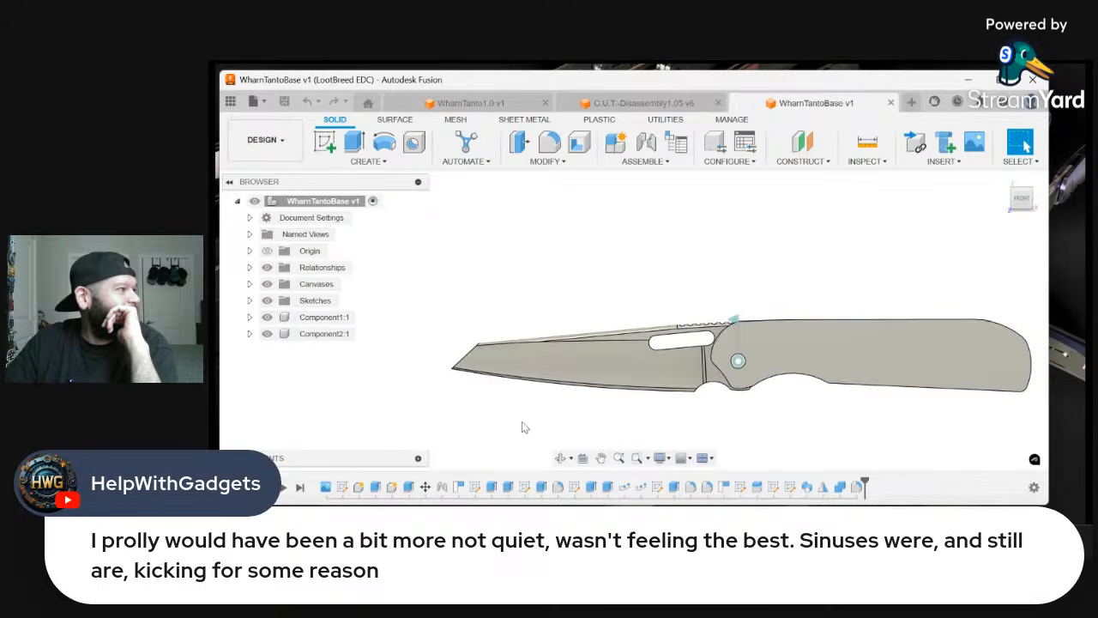
{"action": "scroll", "coordinate": [536, 413], "scroll_direction": "up", "scroll_amount": 2}
{"action": "scroll", "coordinate": [678, 392], "scroll_direction": "up", "scroll_amount": 1}
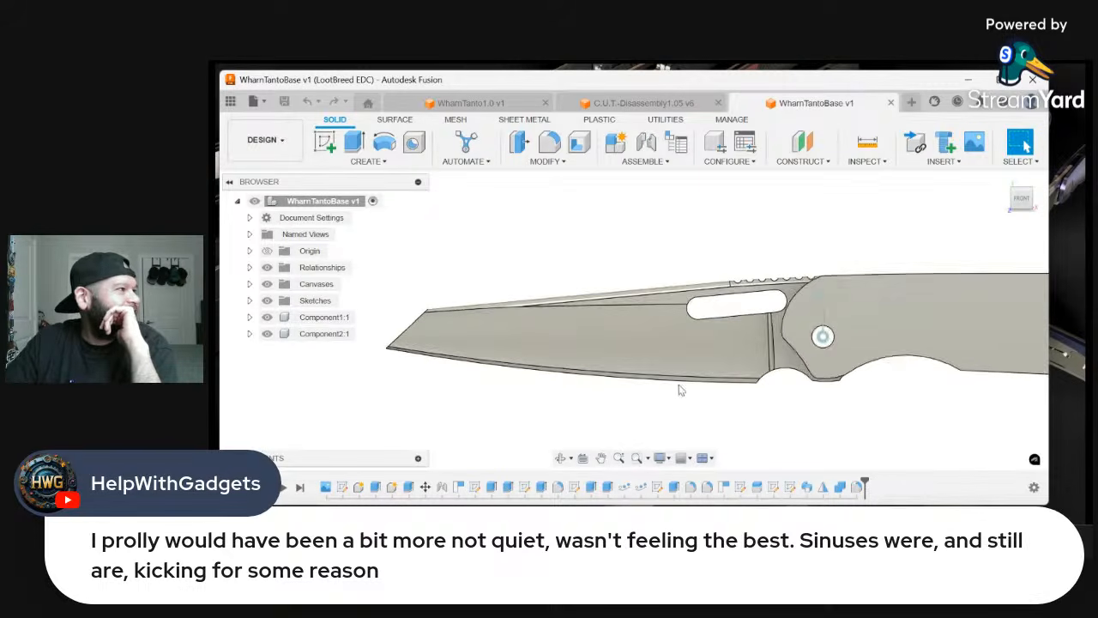
Swing the blade about its revolute joint to 175 deg so the knife is folded closed
{"action": "double_click", "coordinate": [821, 298]}
{"action": "left_click_drag", "start_coordinate": [822, 264], "coordinate": [952, 332]}
{"action": "key", "text": "Return"}
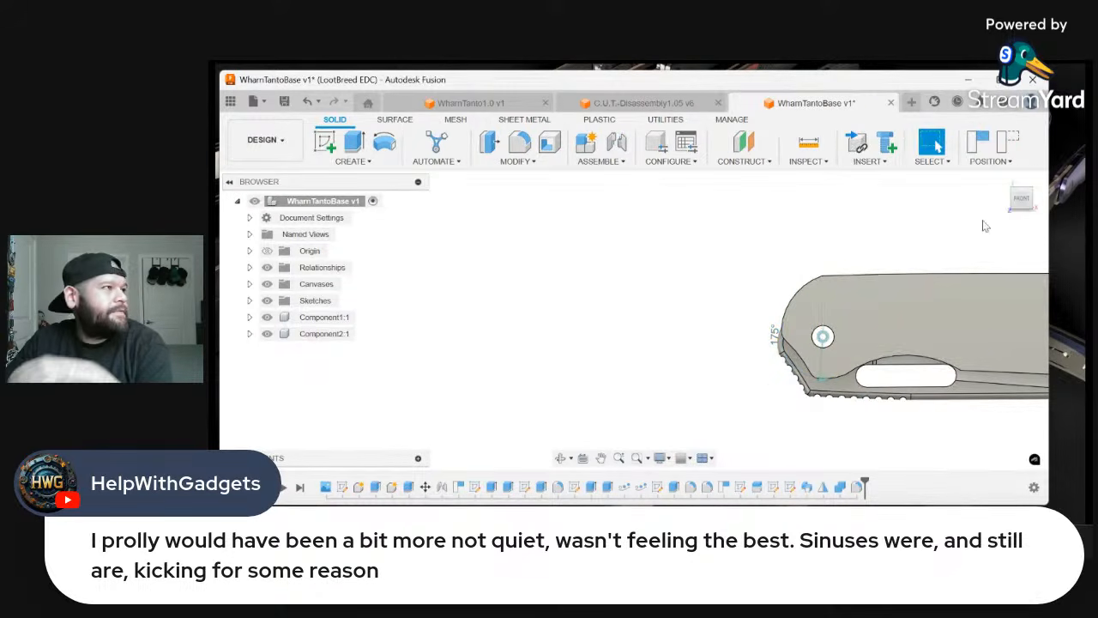
Roll the design history back to just after Extrude4, before the first fillet on the blade
{"action": "left_click", "coordinate": [1042, 191]}
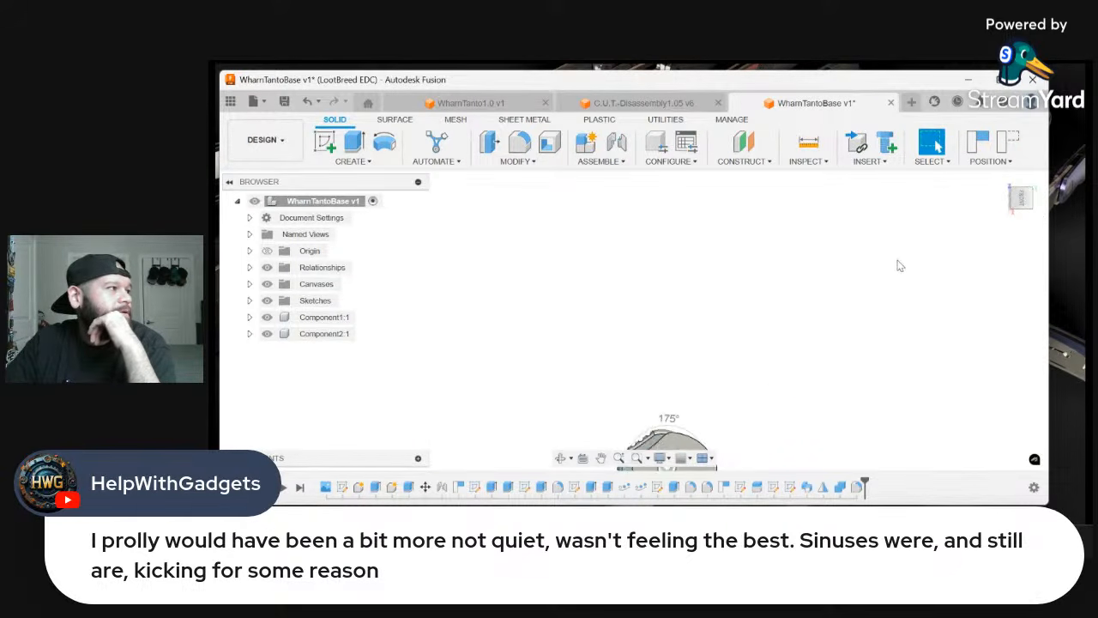
{"action": "scroll", "coordinate": [692, 409], "scroll_direction": "up", "scroll_amount": 5}
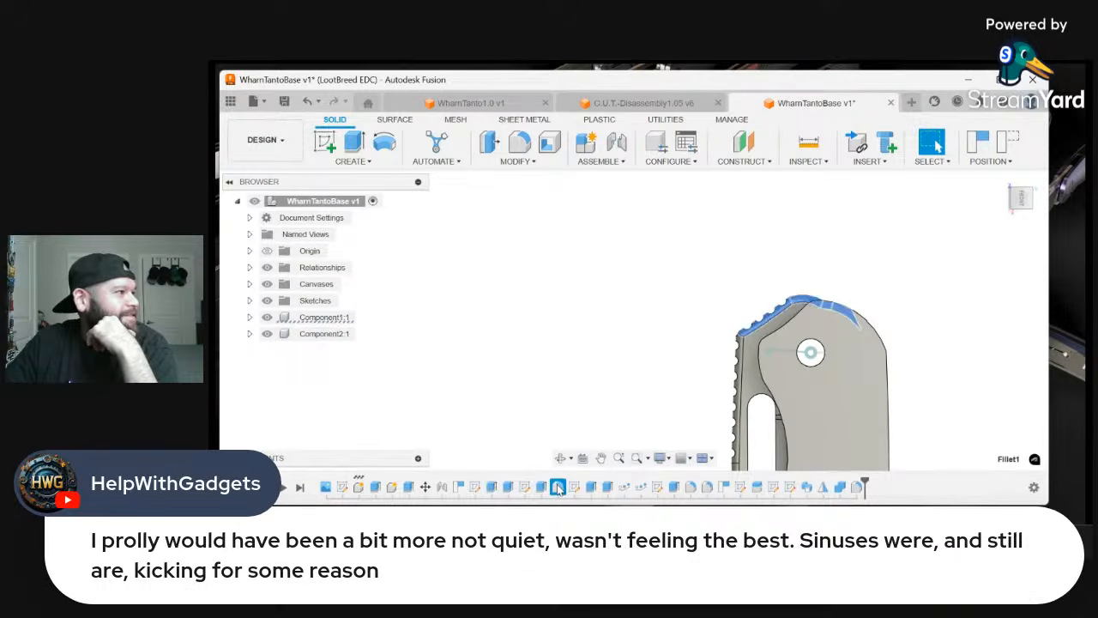
{"action": "right_click", "coordinate": [541, 486]}
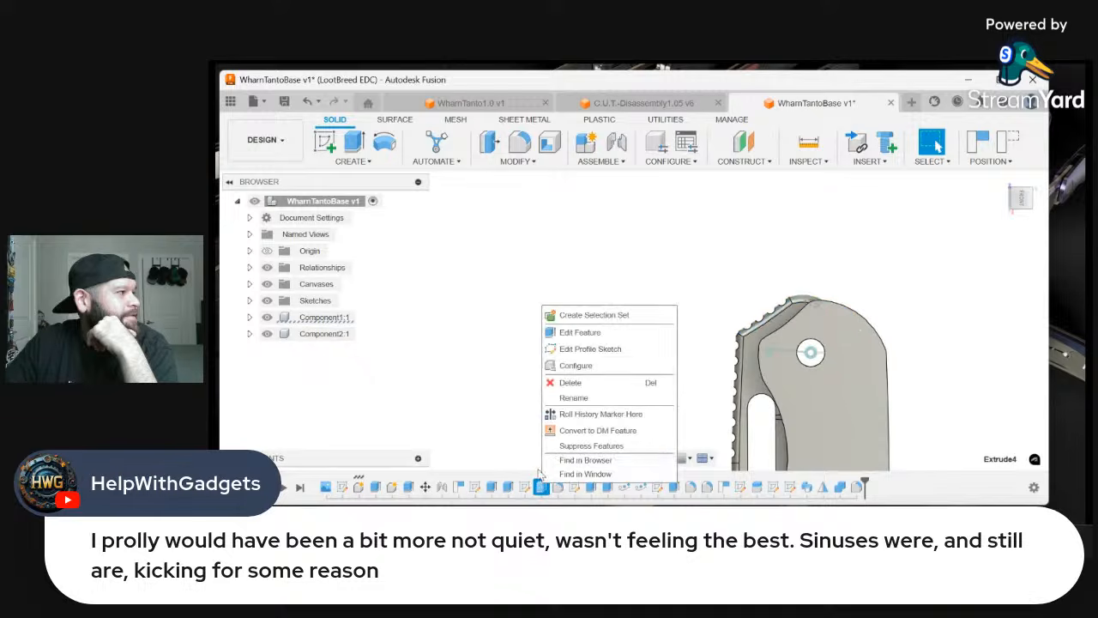
{"action": "left_click", "coordinate": [601, 414]}
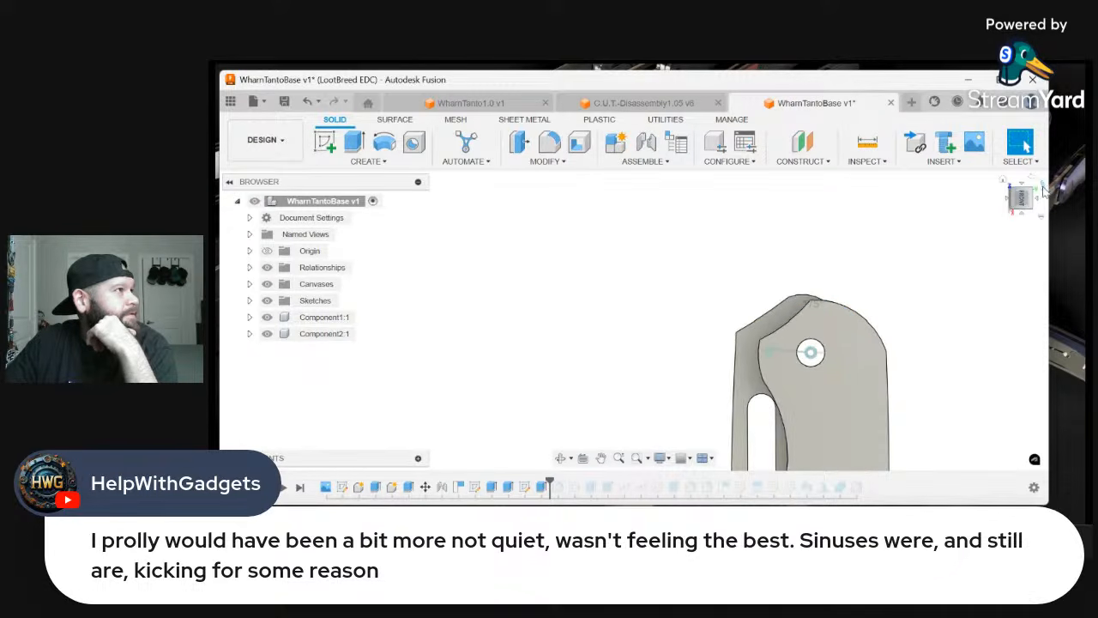
{"action": "left_click", "coordinate": [1040, 187]}
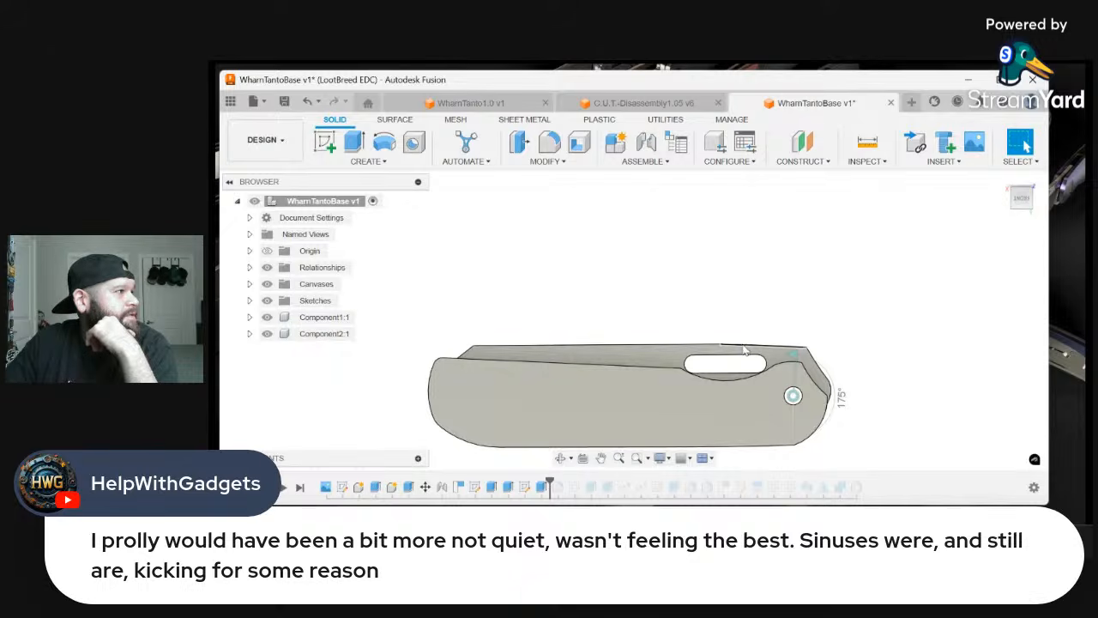
Start a chamfer and select the blade's spine edges on both sides, including the angled section near the pivot
{"action": "right_click", "coordinate": [745, 350]}
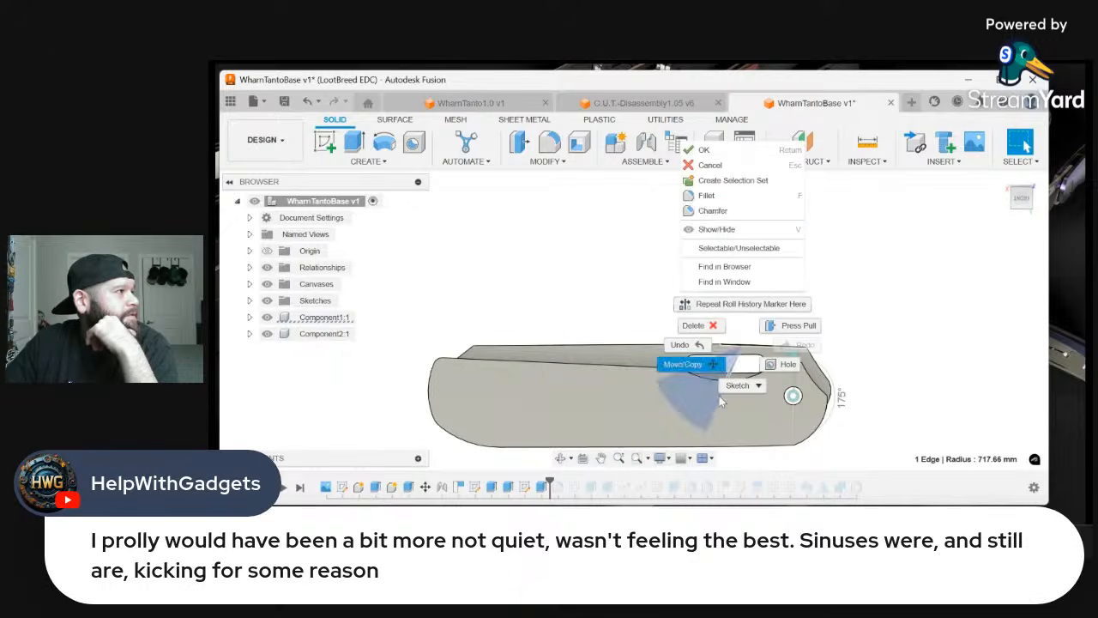
{"action": "left_click", "coordinate": [725, 218]}
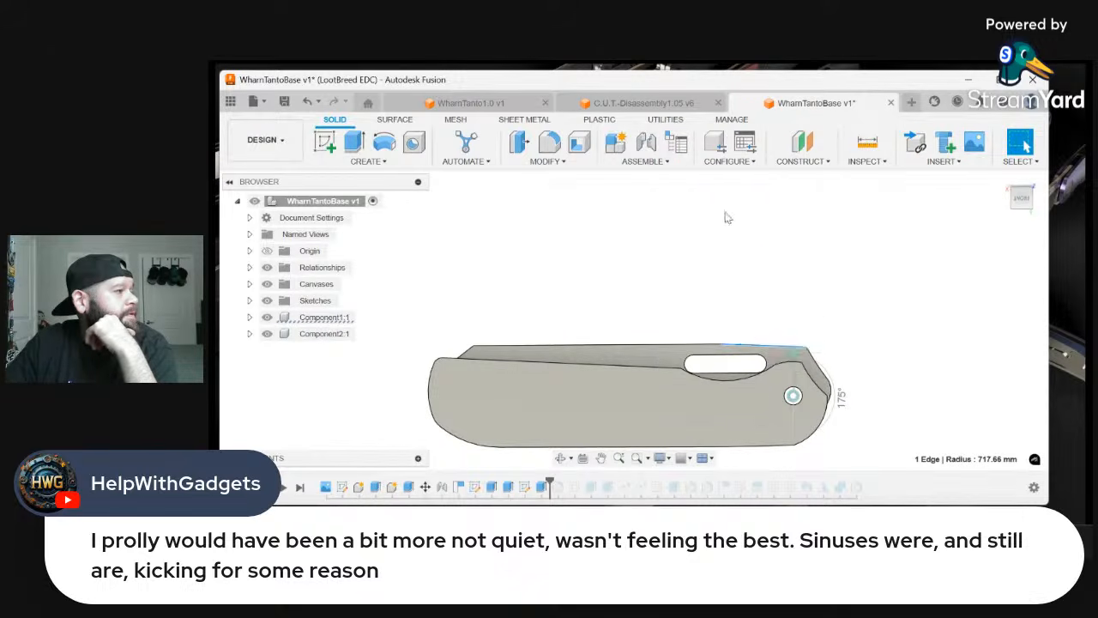
{"action": "left_click", "coordinate": [683, 346]}
{"action": "left_click_drag", "start_coordinate": [1031, 206], "coordinate": [891, 240]}
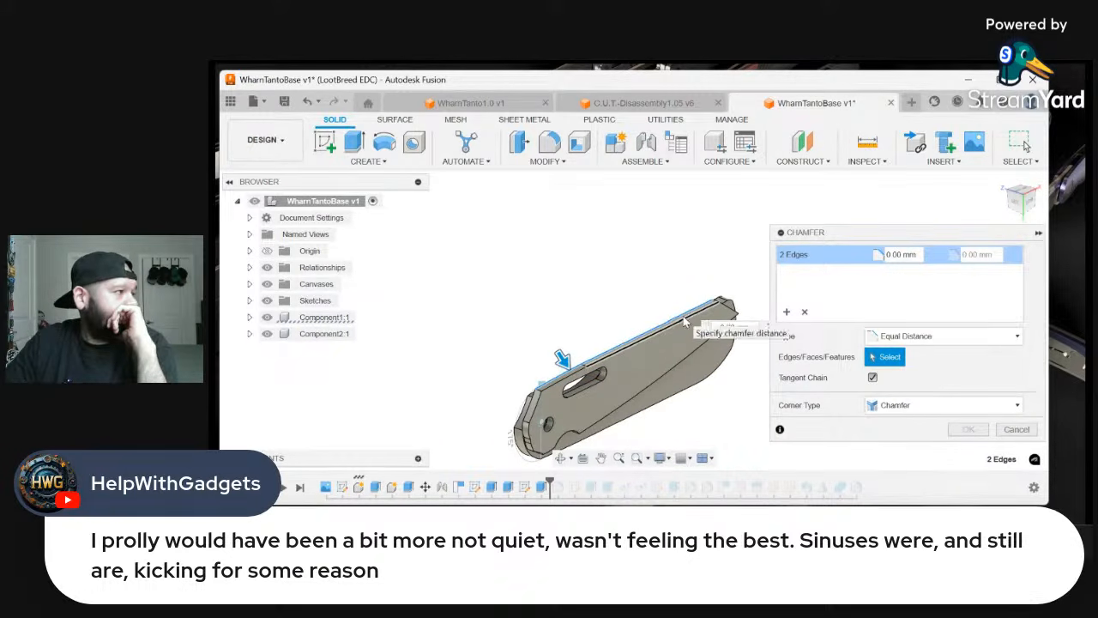
{"action": "left_click", "coordinate": [686, 319]}
{"action": "scroll", "coordinate": [525, 390], "scroll_direction": "up", "scroll_amount": 4}
{"action": "left_click", "coordinate": [556, 396]}
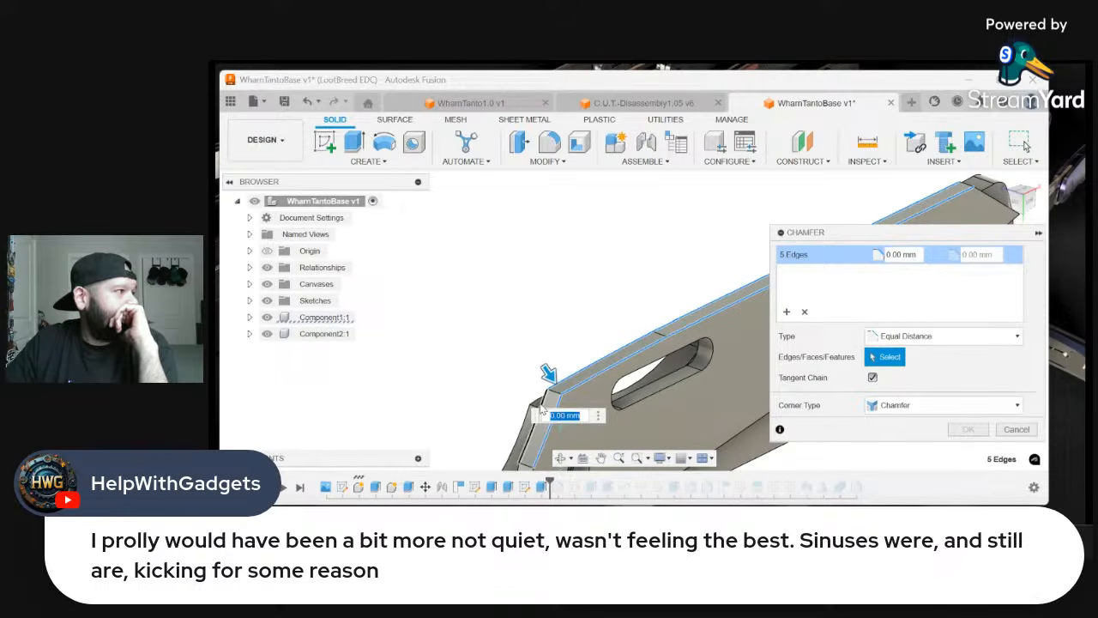
{"action": "left_click", "coordinate": [538, 419]}
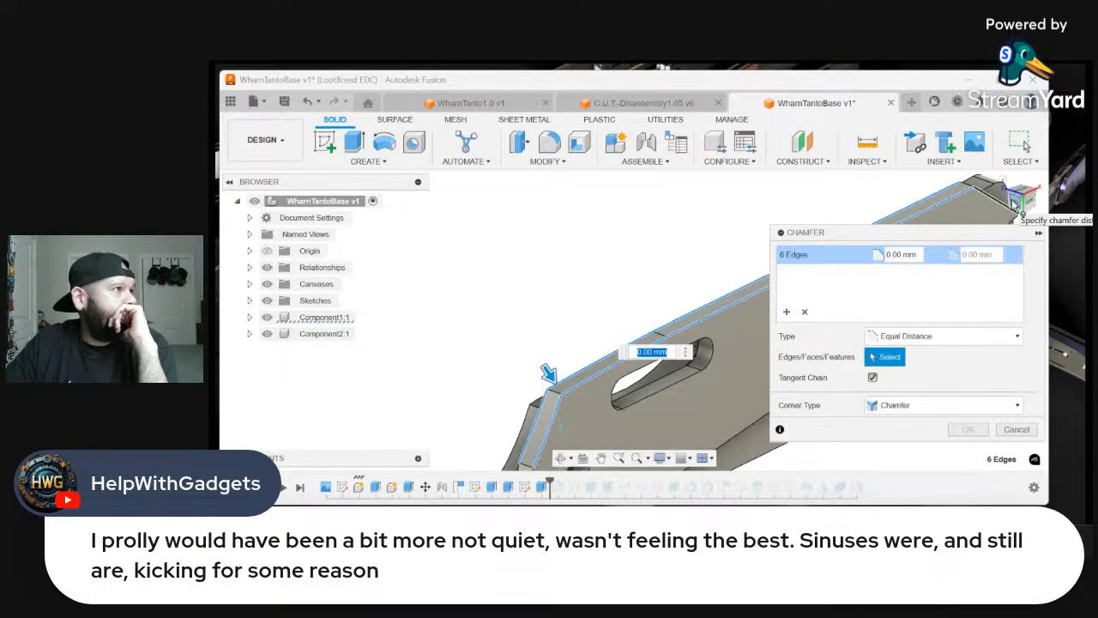
Add the remaining pivot-end edges on both sides of the blade to the chamfer selection
{"action": "left_click_drag", "start_coordinate": [1020, 201], "coordinate": [1093, 202]}
{"action": "scroll", "coordinate": [627, 327], "scroll_direction": "down", "scroll_amount": 3}
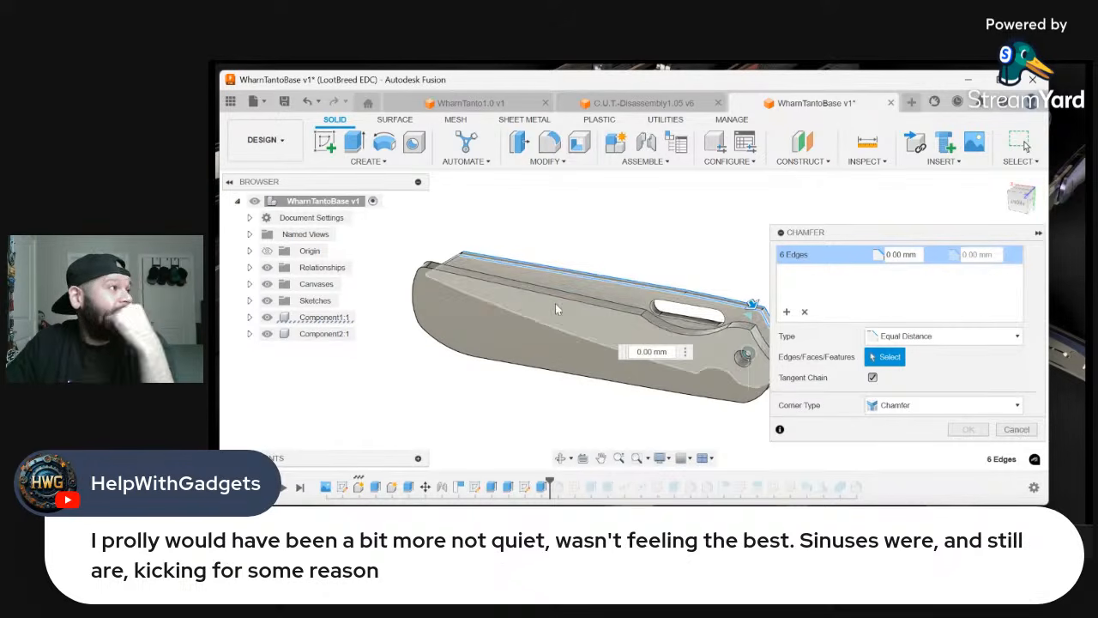
{"action": "left_click", "coordinate": [1038, 211]}
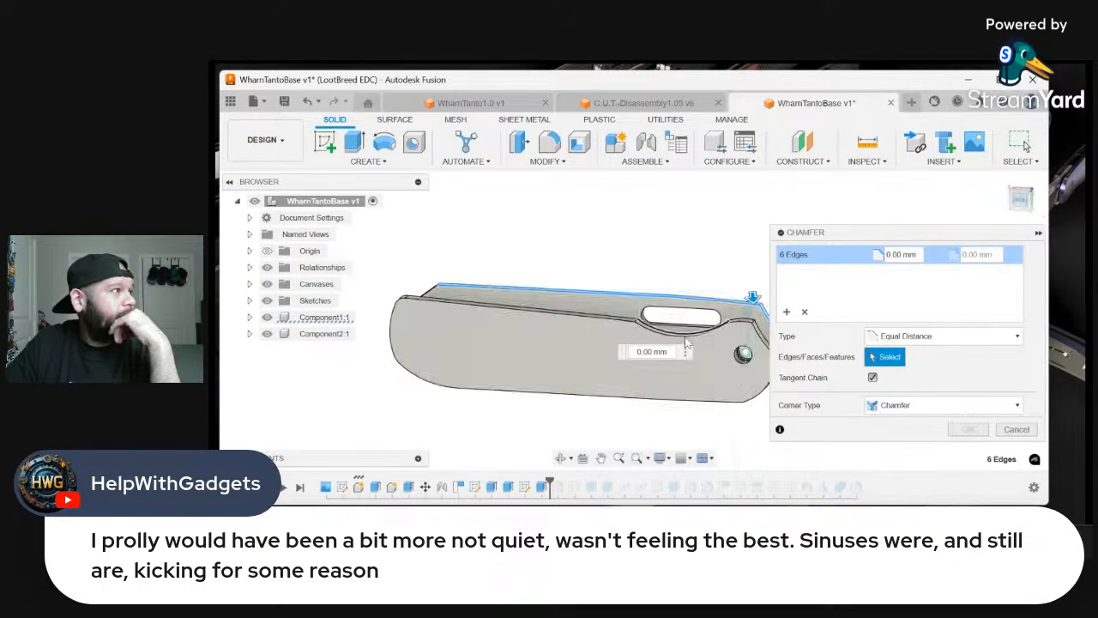
{"action": "scroll", "coordinate": [725, 347], "scroll_direction": "up", "scroll_amount": 3}
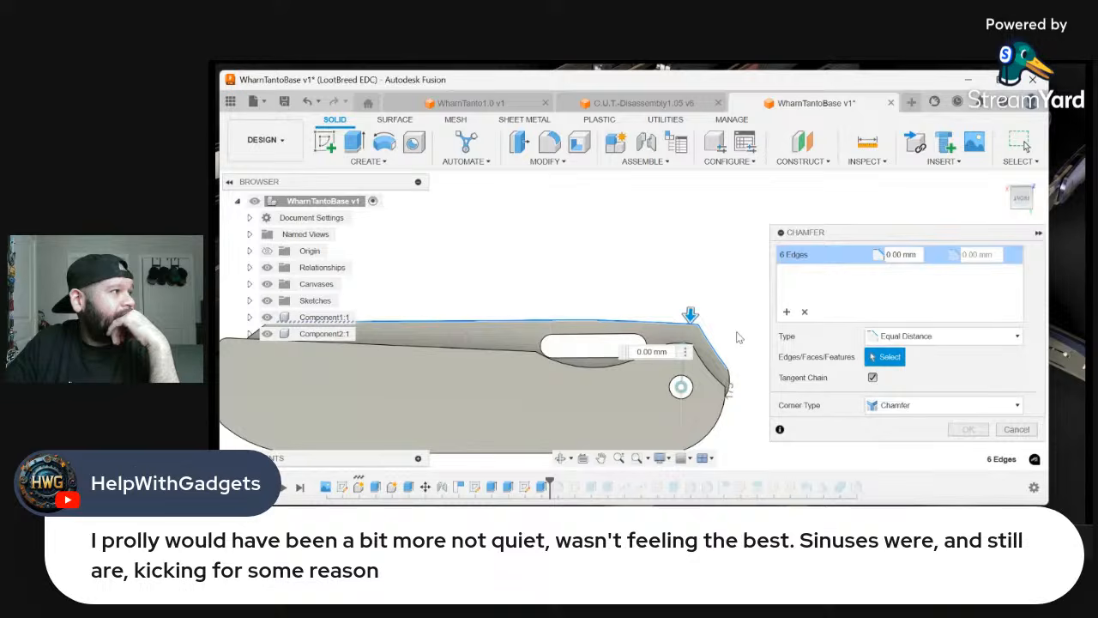
{"action": "left_click", "coordinate": [721, 402]}
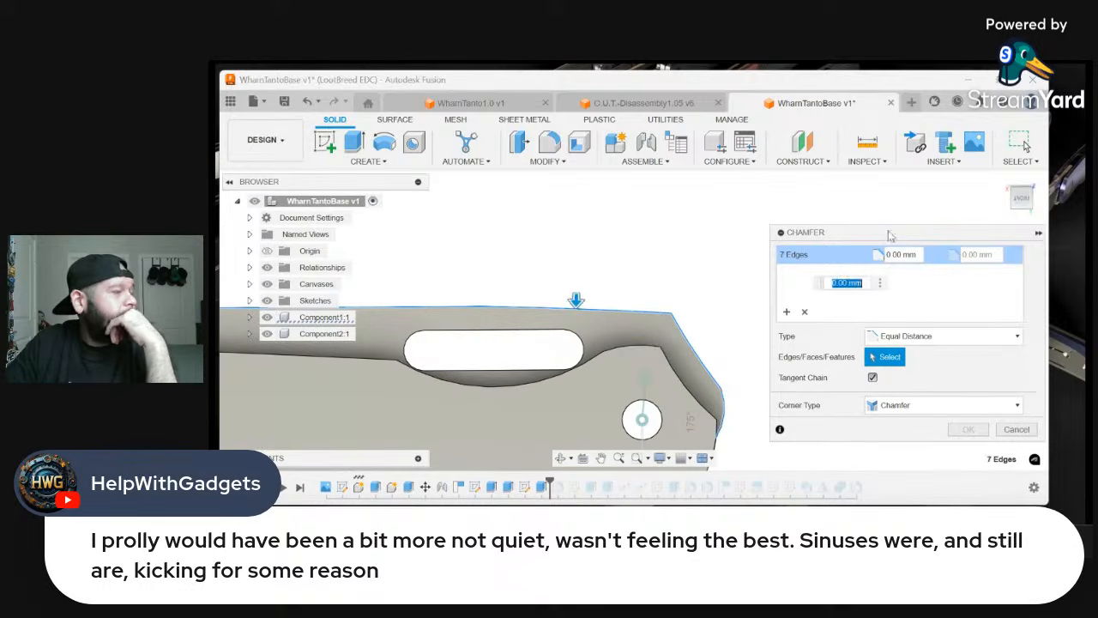
{"action": "left_click", "coordinate": [1009, 210]}
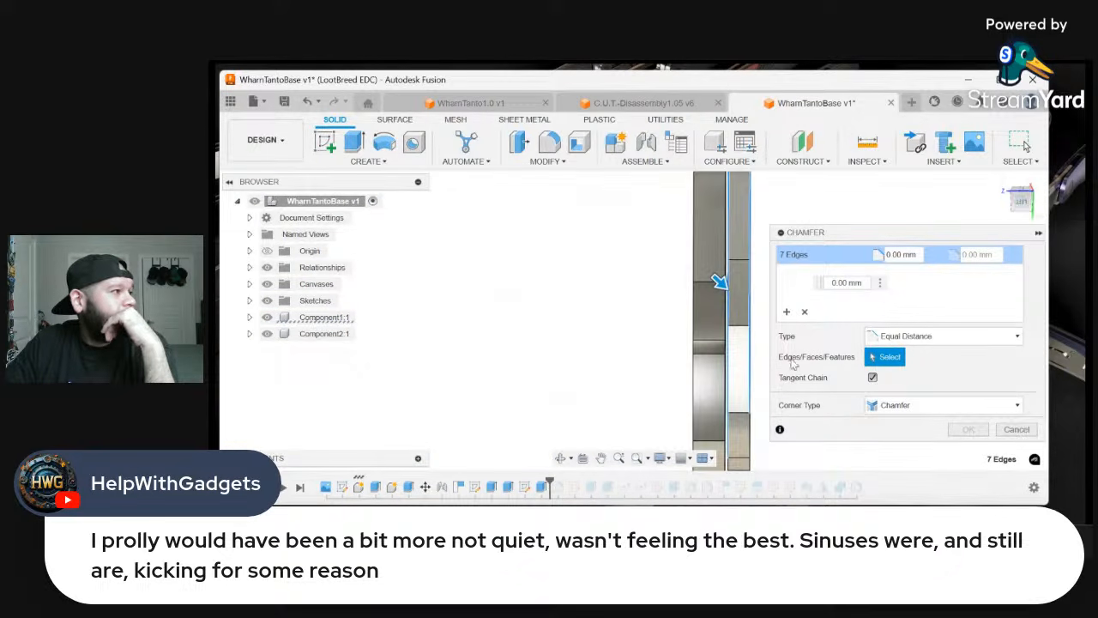
{"action": "left_click", "coordinate": [750, 430]}
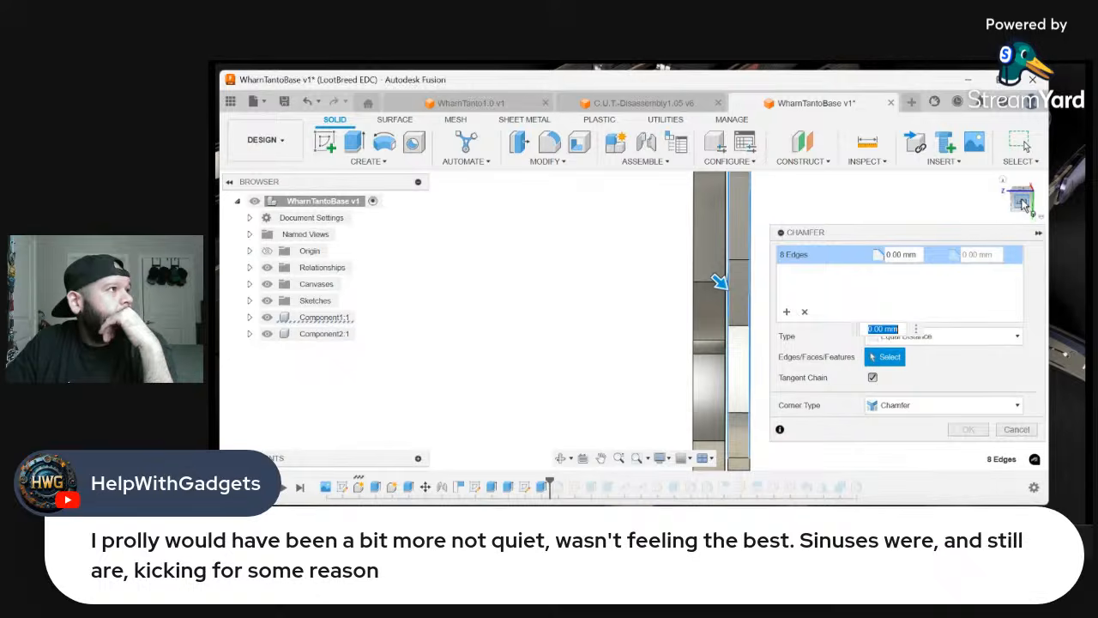
{"action": "left_click", "coordinate": [1020, 199]}
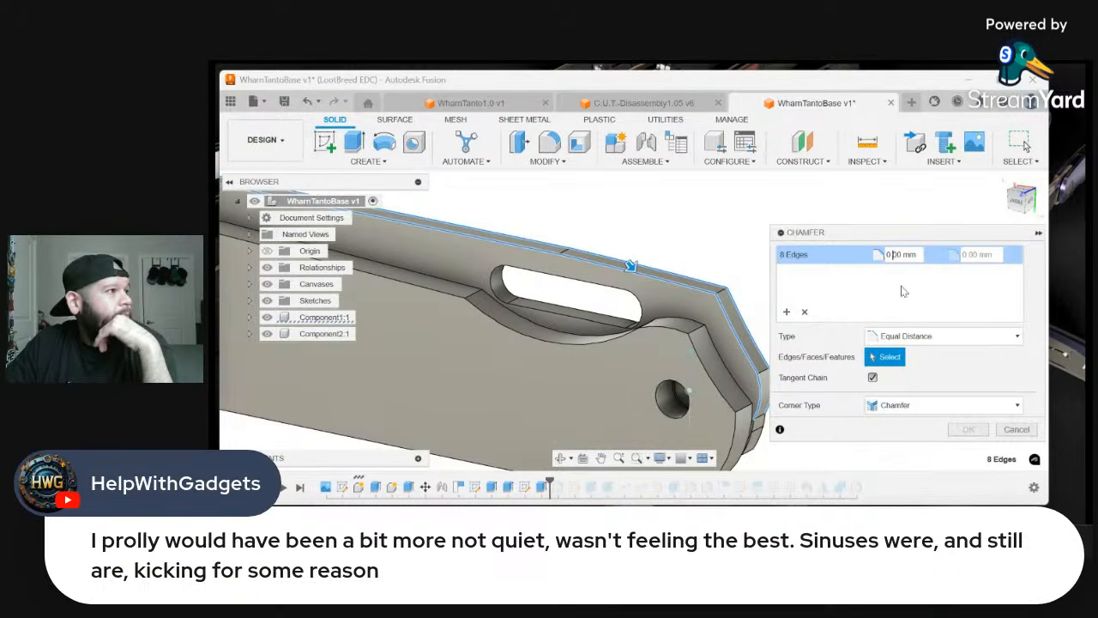
Switch the chamfer to Two Distance and set the distances to 0.75 mm and 0.25 mm
{"action": "left_click", "coordinate": [944, 335]}
{"action": "left_click", "coordinate": [909, 365]}
{"action": "left_click", "coordinate": [975, 256]}
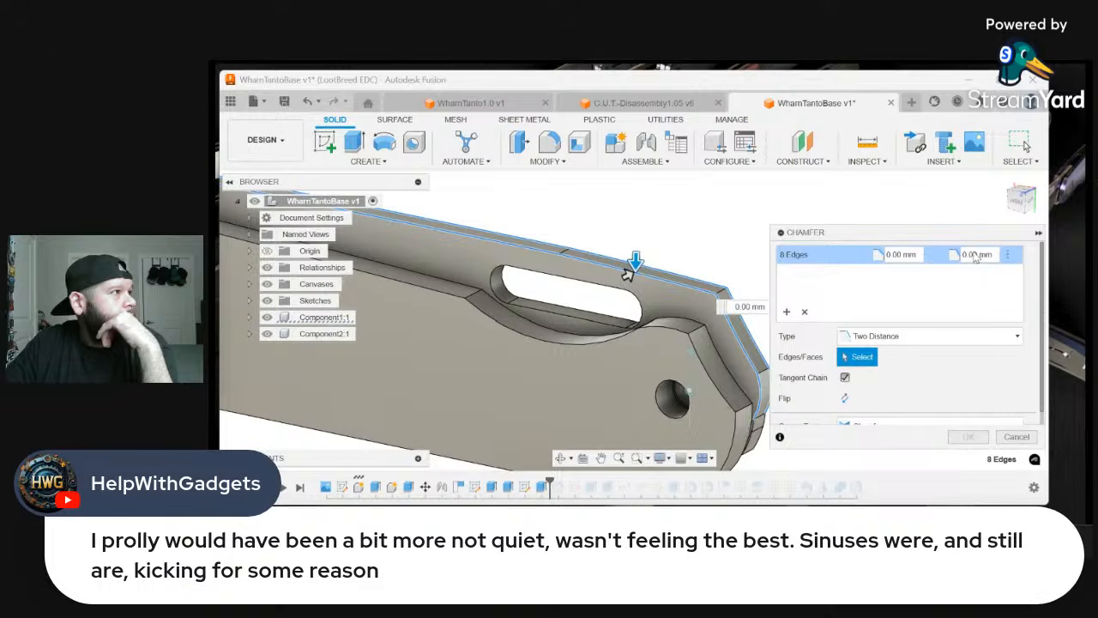
{"action": "type", "text": "0.05"}
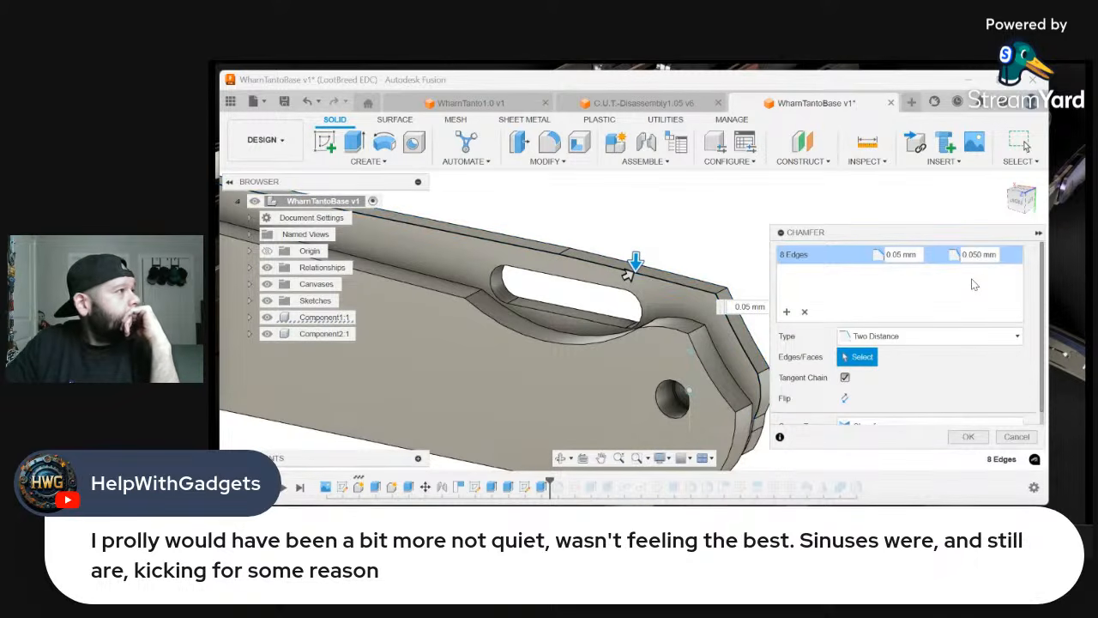
{"action": "left_click", "coordinate": [894, 255]}
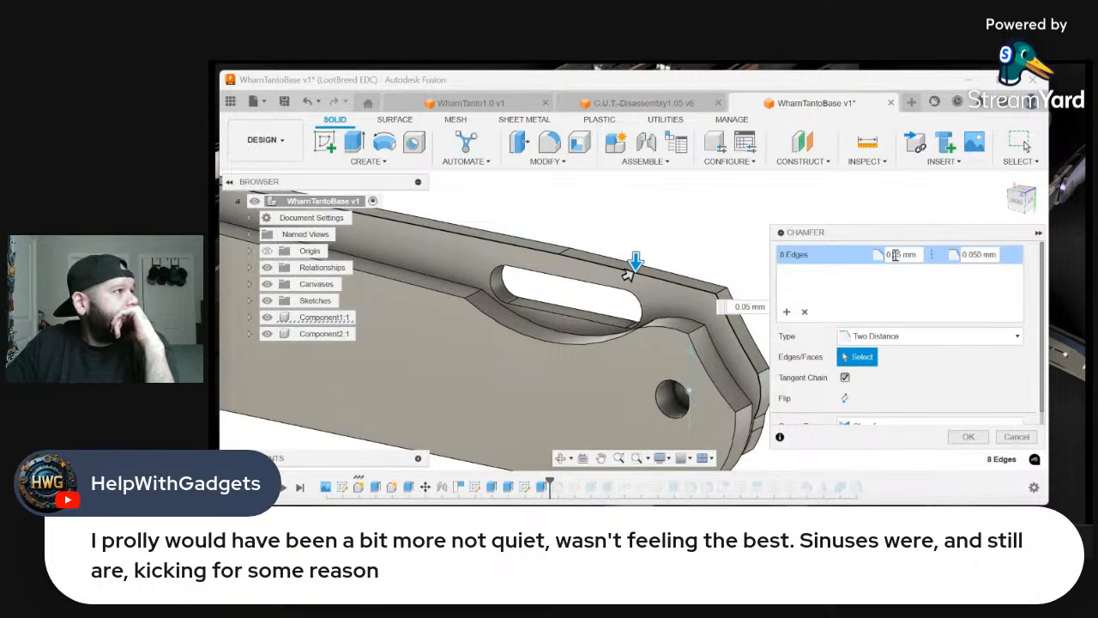
{"action": "key", "text": "BackSpace"}
{"action": "type", "text": "7"}
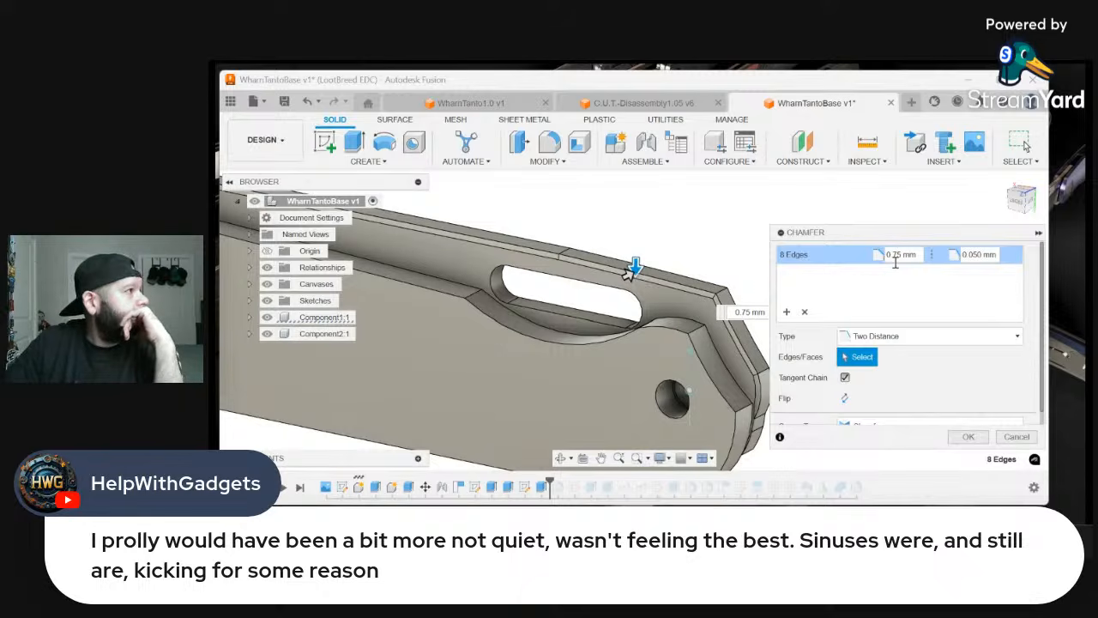
{"action": "left_click", "coordinate": [974, 256]}
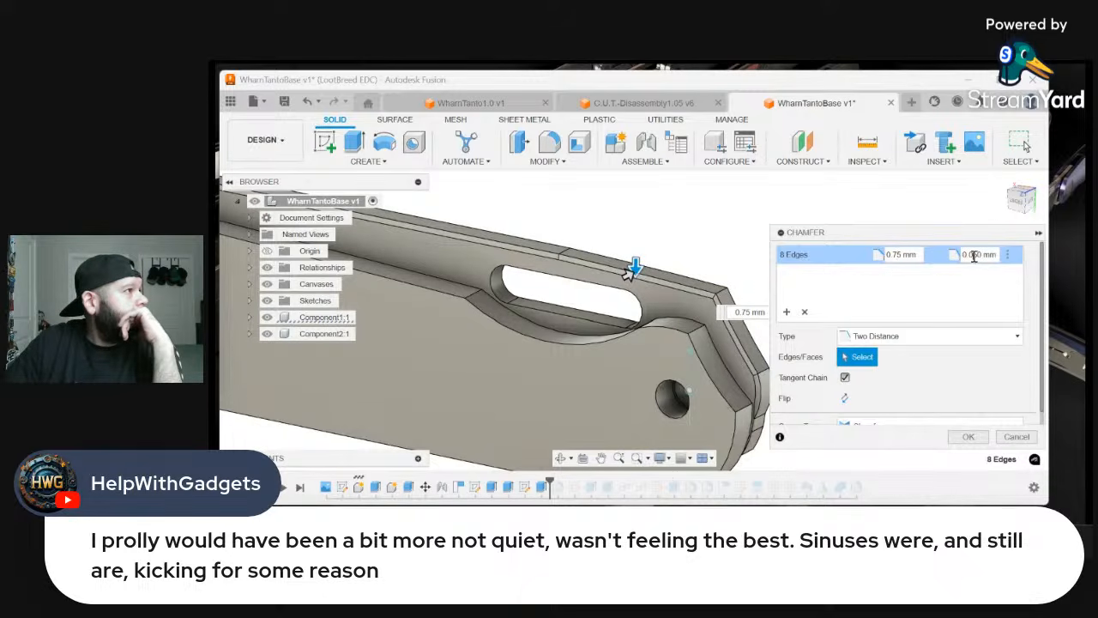
{"action": "type", "text": "5"}
{"action": "key", "text": "BackSpace"}
{"action": "key", "text": "BackSpace"}
{"action": "type", "text": "25"}
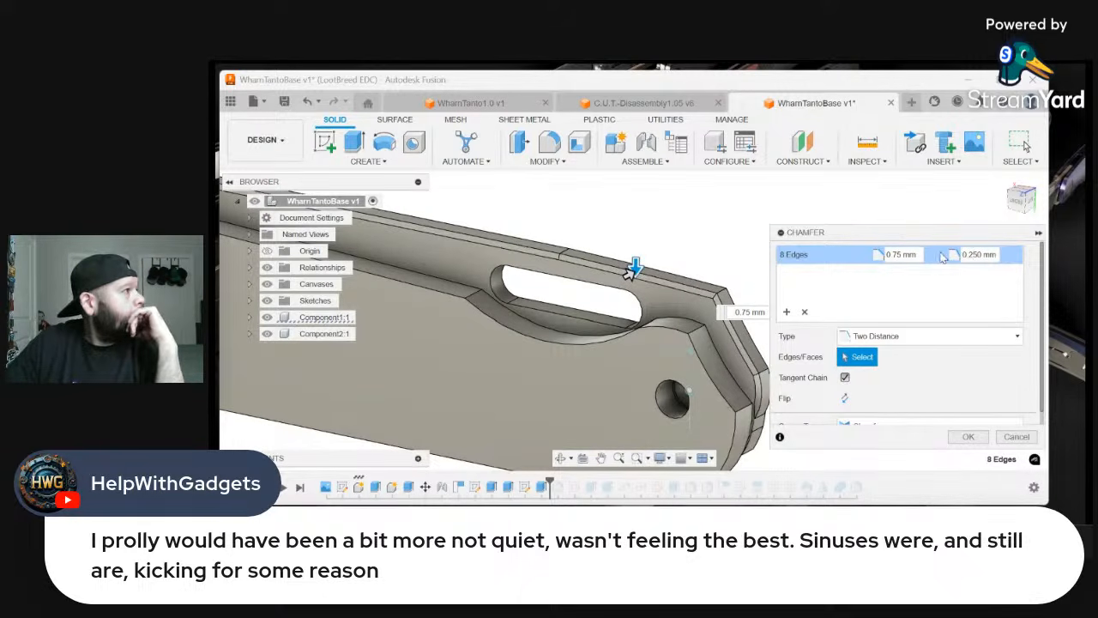
Set the second chamfer distance to 0.50 mm and apply the chamfer to the blade's spine and pivot-end edges
{"action": "scroll", "coordinate": [748, 242], "scroll_direction": "down", "scroll_amount": 3}
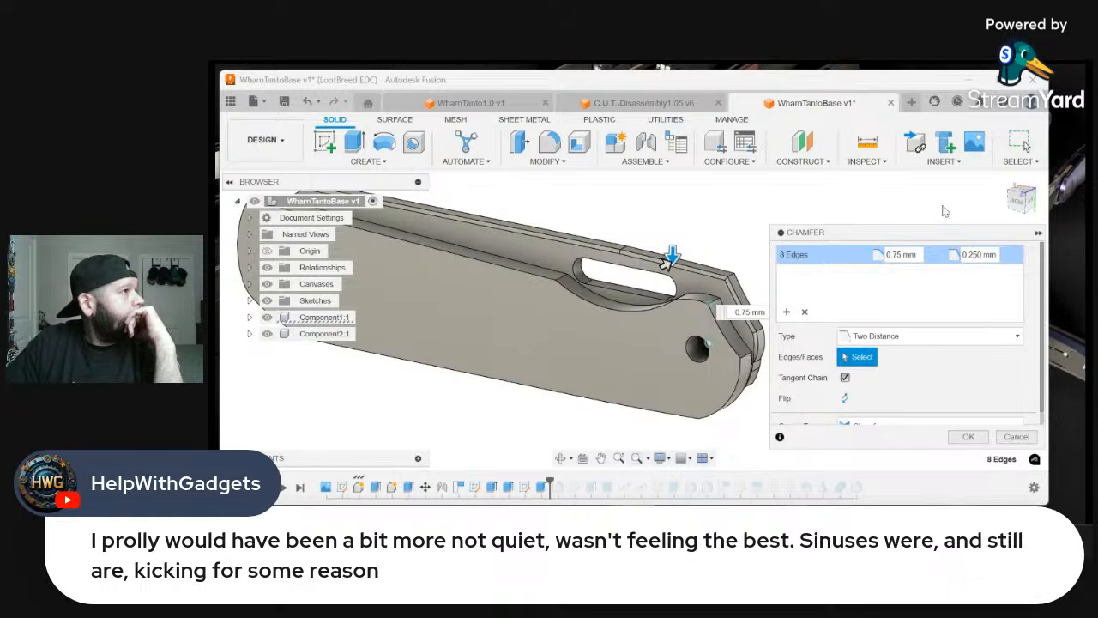
{"action": "left_click", "coordinate": [1017, 199]}
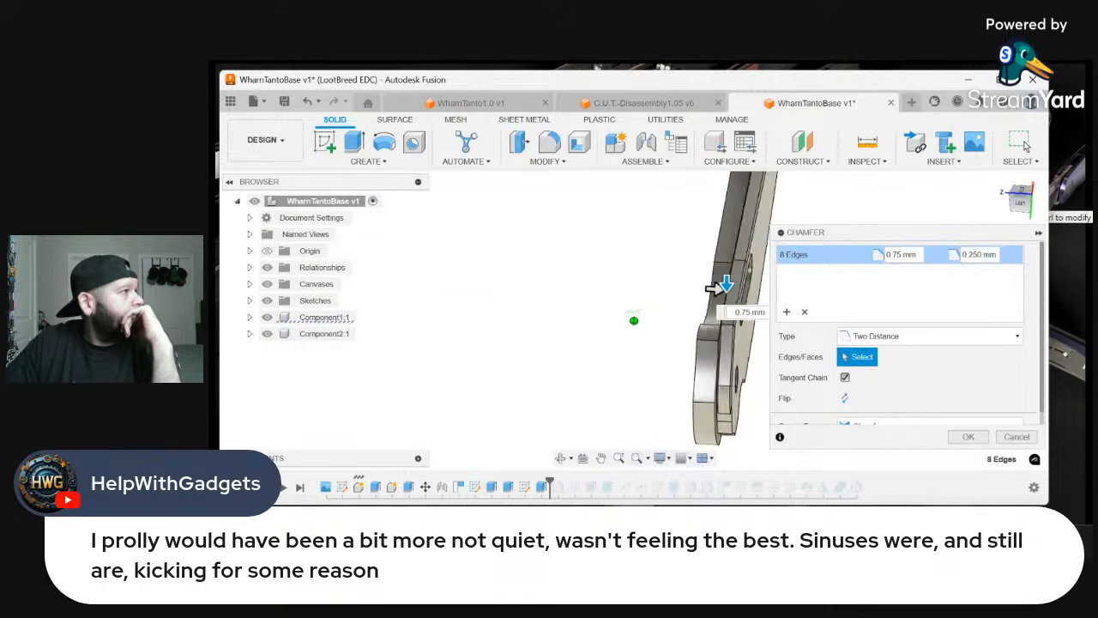
{"action": "middle_click_drag", "start_coordinate": [634, 320], "coordinate": [600, 328], "text": "shift"}
{"action": "left_click_drag", "start_coordinate": [1004, 204], "coordinate": [1029, 204]}
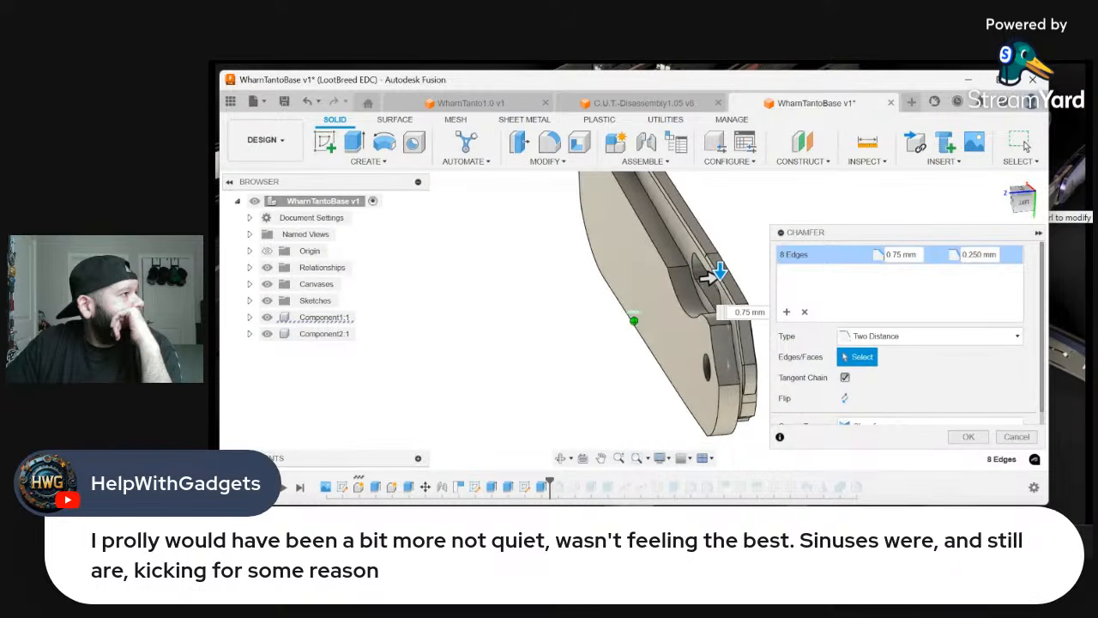
{"action": "left_click", "coordinate": [972, 255]}
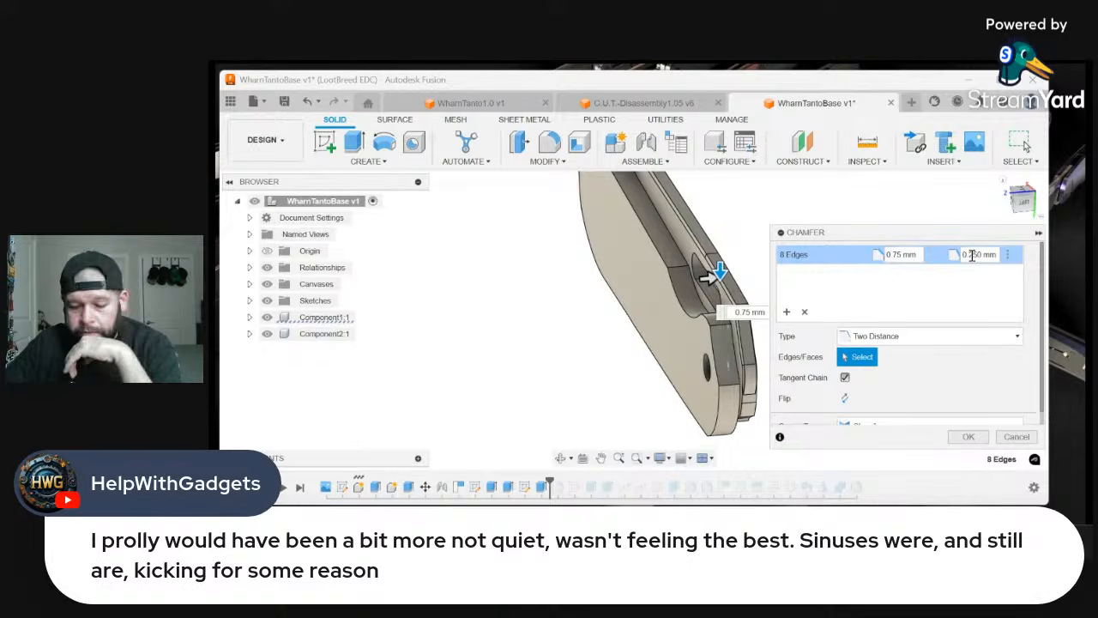
{"action": "key", "text": "BackSpace"}
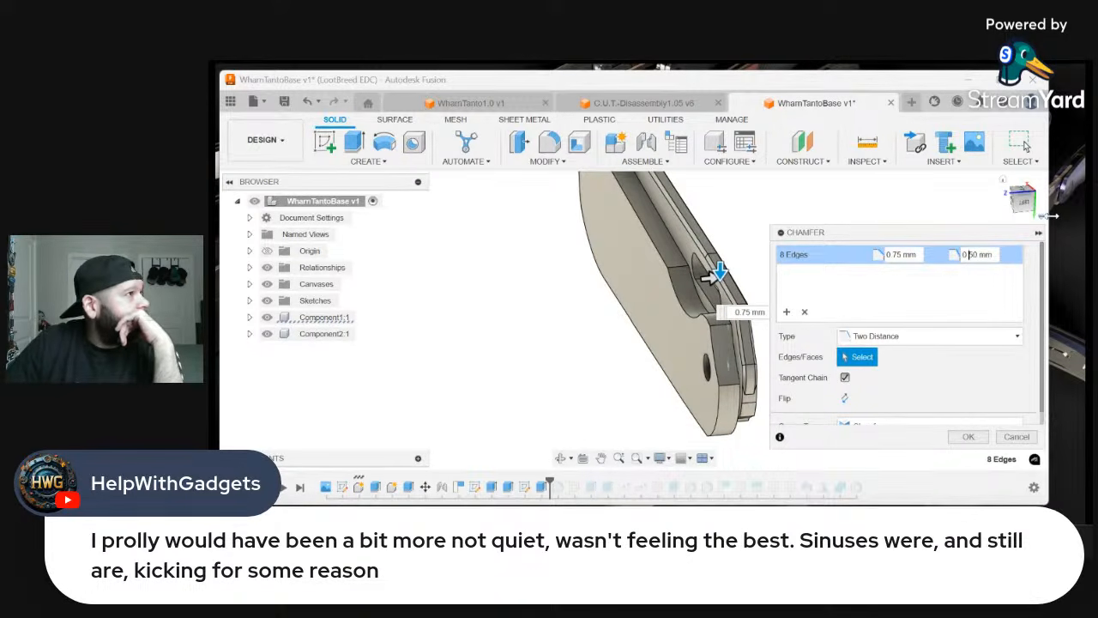
{"action": "left_click", "coordinate": [1019, 204]}
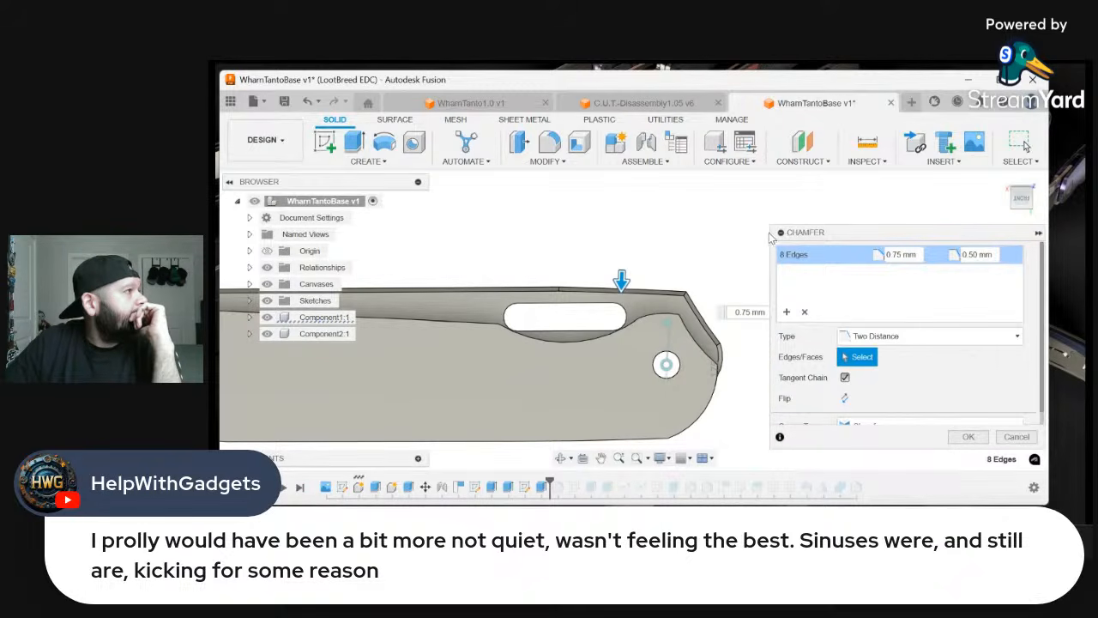
{"action": "left_click", "coordinate": [968, 436]}
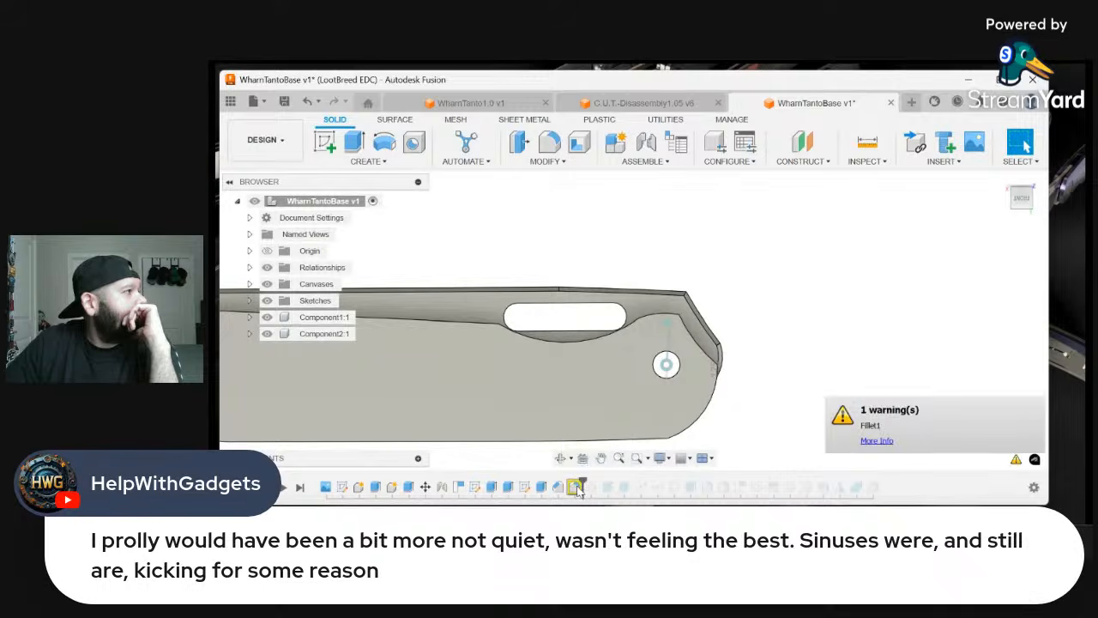
Open the fillet that follows the chamfer for editing and remove its existing edge set
{"action": "right_click", "coordinate": [576, 487]}
{"action": "left_click", "coordinate": [628, 337]}
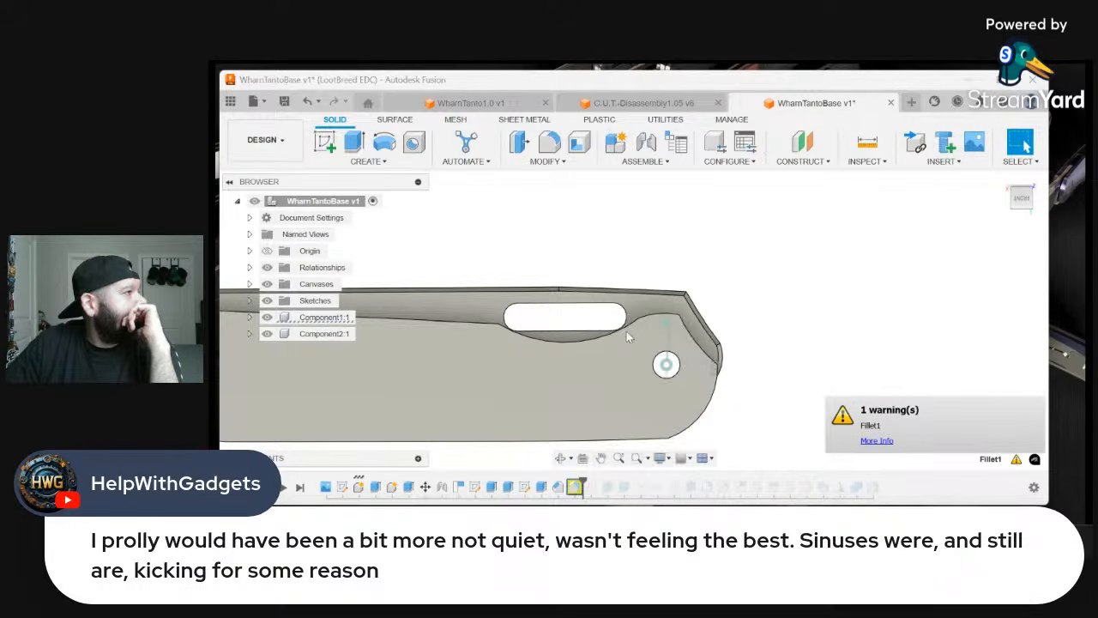
{"action": "left_click_drag", "start_coordinate": [1023, 203], "coordinate": [994, 225]}
{"action": "left_click", "coordinate": [739, 285]}
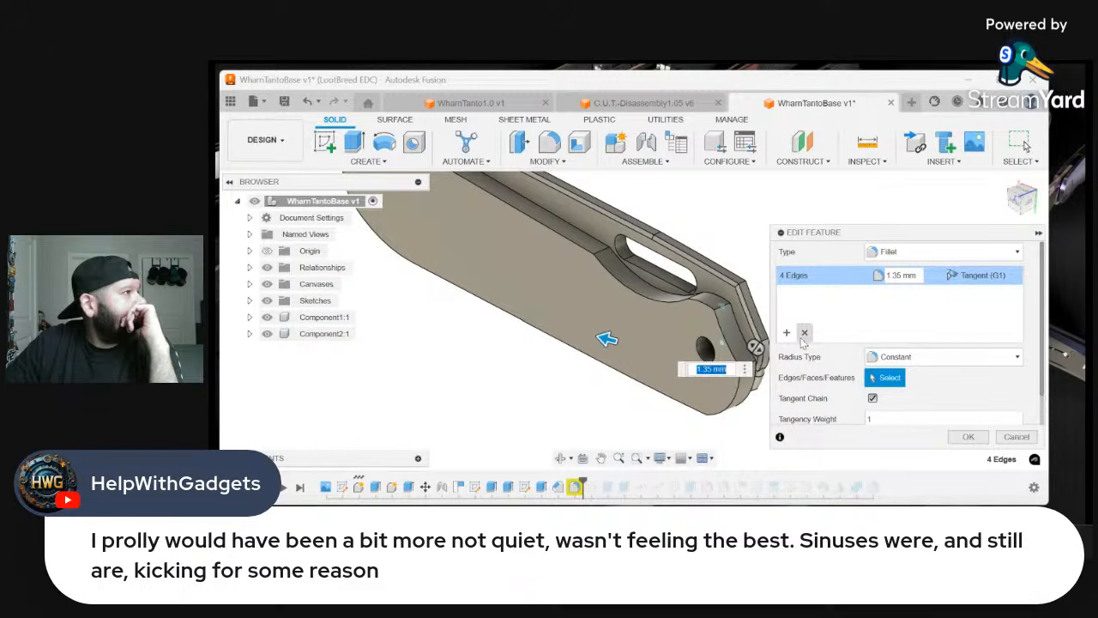
{"action": "left_click", "coordinate": [804, 332]}
Select the chamfered spine edges beside the thumb slot and around the angled pivot end for the fillet
{"action": "left_click", "coordinate": [740, 272]}
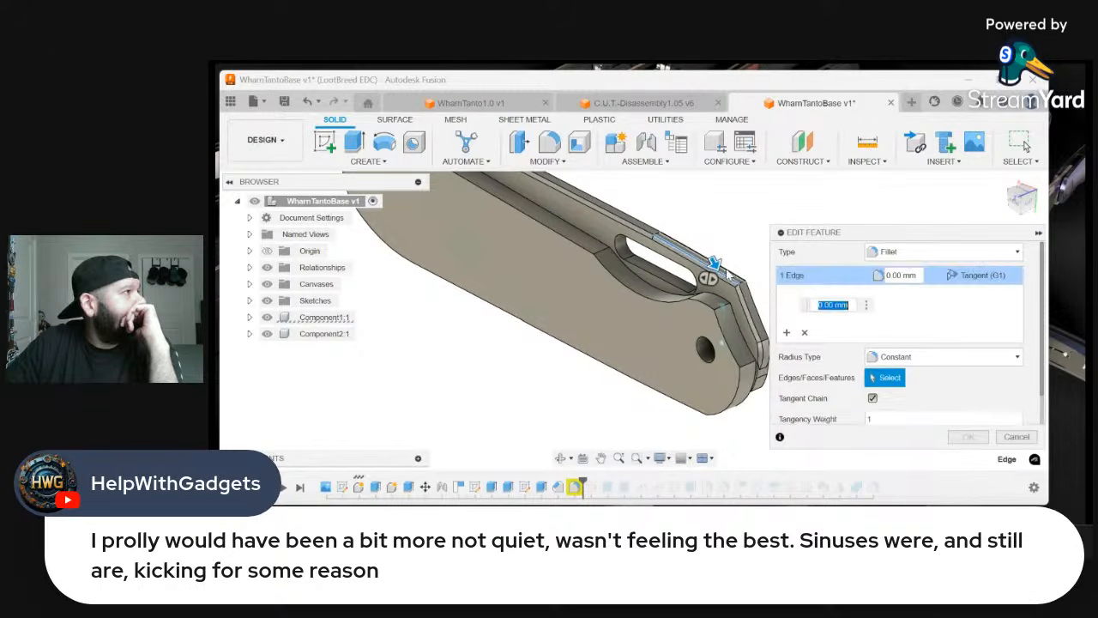
{"action": "left_click", "coordinate": [729, 275]}
{"action": "left_click", "coordinate": [745, 309]}
{"action": "left_click", "coordinate": [755, 339]}
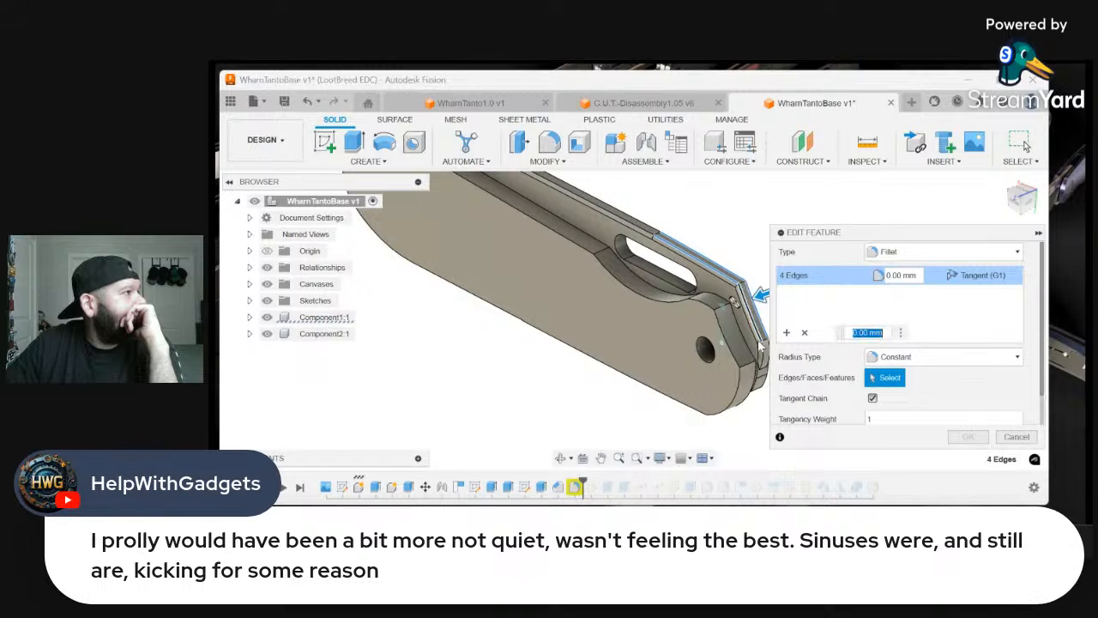
{"action": "left_click", "coordinate": [764, 362]}
{"action": "scroll", "coordinate": [764, 375], "scroll_direction": "up", "scroll_amount": 6}
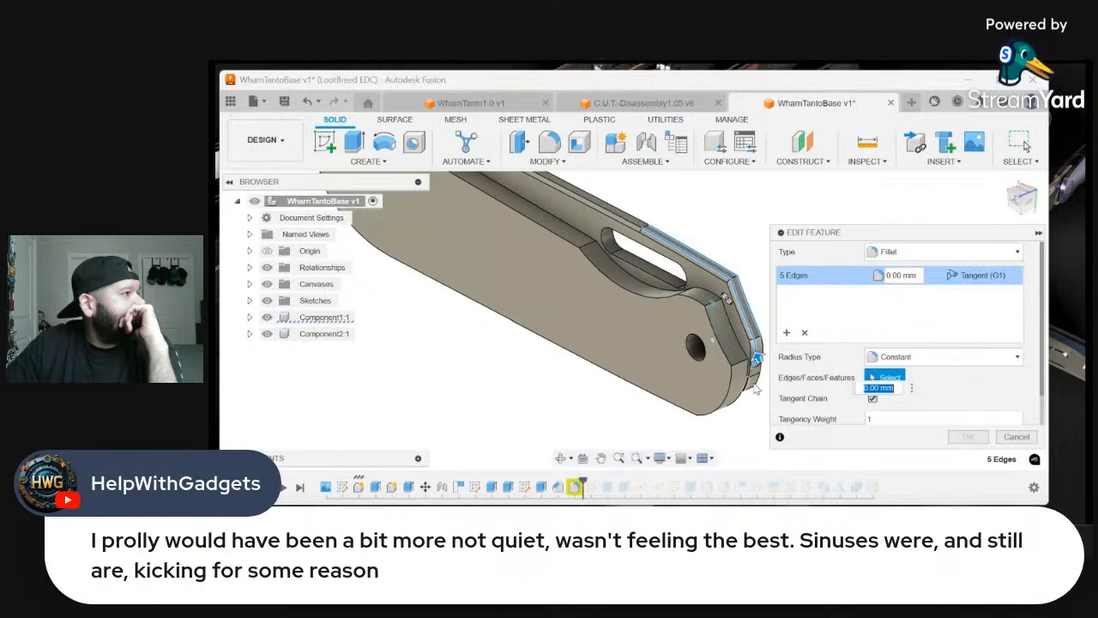
{"action": "scroll", "coordinate": [759, 374], "scroll_direction": "up", "scroll_amount": 2}
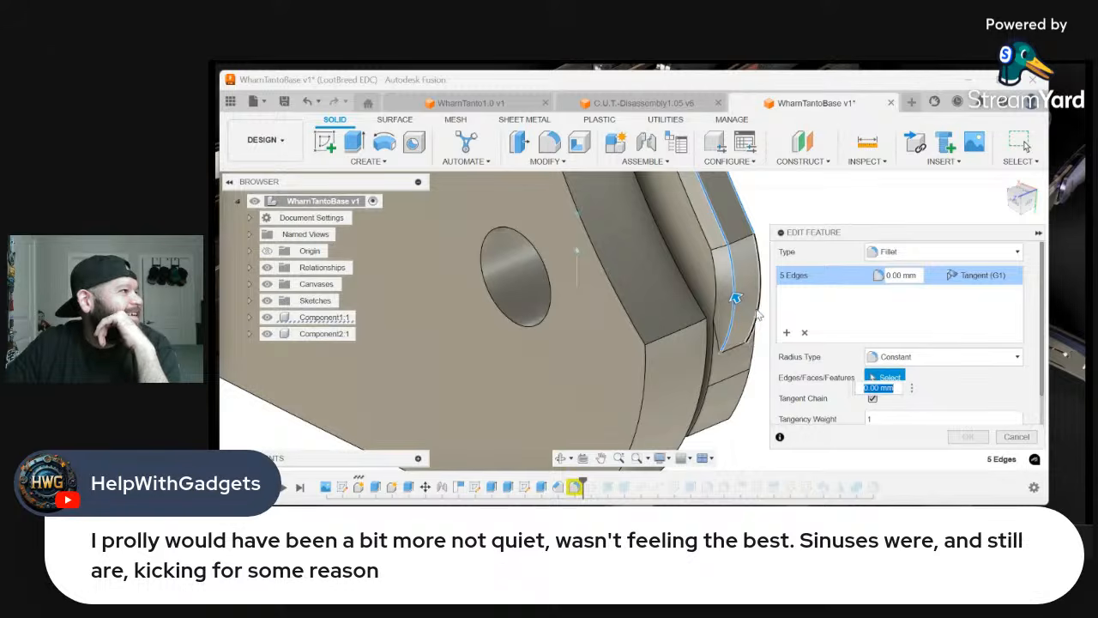
{"action": "left_click", "coordinate": [742, 361]}
{"action": "scroll", "coordinate": [741, 358], "scroll_direction": "down", "scroll_amount": 2}
{"action": "scroll", "coordinate": [742, 360], "scroll_direction": "down", "scroll_amount": 3}
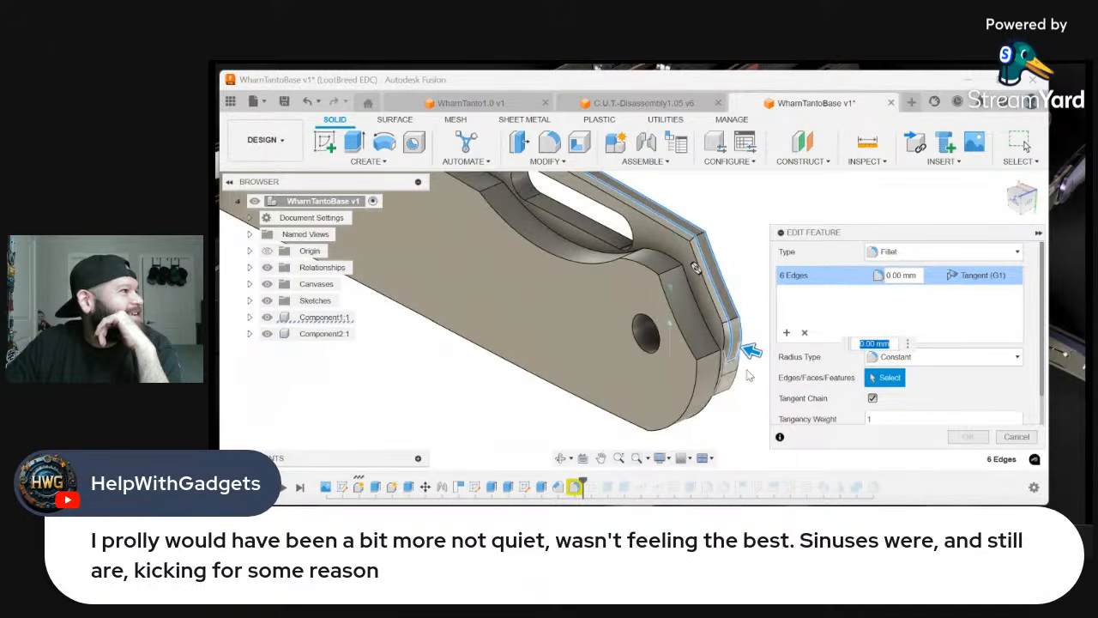
Add the two long spine edges running toward the blade tip to the fillet selection
{"action": "left_click_drag", "start_coordinate": [1020, 206], "coordinate": [904, 249]}
{"action": "scroll", "coordinate": [648, 367], "scroll_direction": "up", "scroll_amount": 2}
{"action": "scroll", "coordinate": [647, 366], "scroll_direction": "up", "scroll_amount": 2}
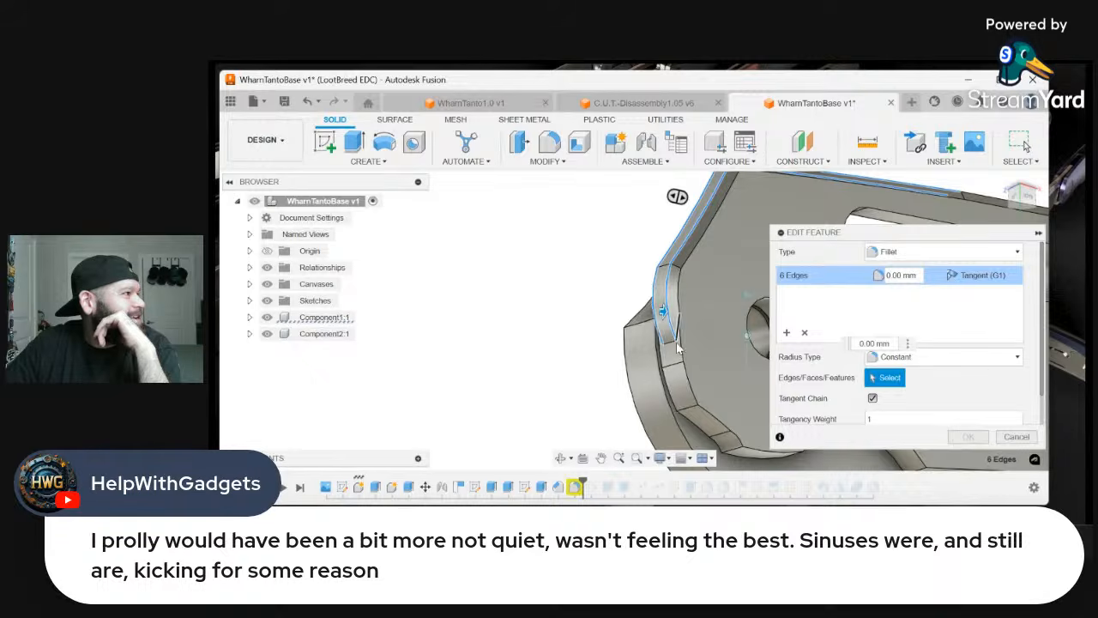
{"action": "scroll", "coordinate": [678, 360], "scroll_direction": "up", "scroll_amount": 2}
{"action": "scroll", "coordinate": [682, 360], "scroll_direction": "down", "scroll_amount": 3}
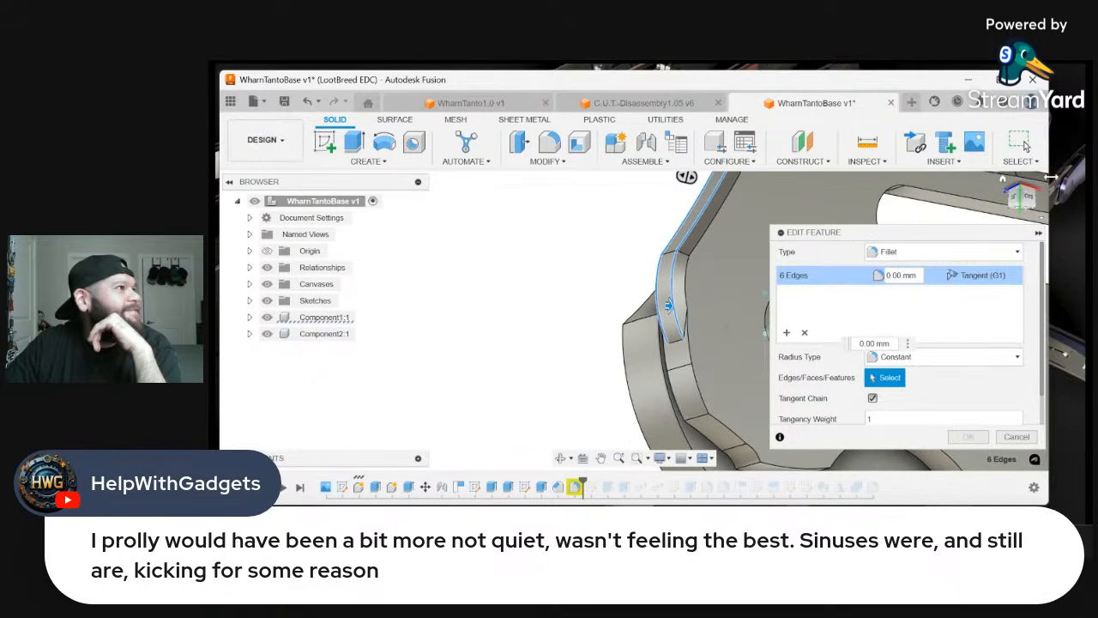
{"action": "left_click_drag", "start_coordinate": [1022, 205], "coordinate": [1069, 194]}
{"action": "scroll", "coordinate": [674, 365], "scroll_direction": "down", "scroll_amount": 2}
{"action": "scroll", "coordinate": [674, 365], "scroll_direction": "down", "scroll_amount": 5}
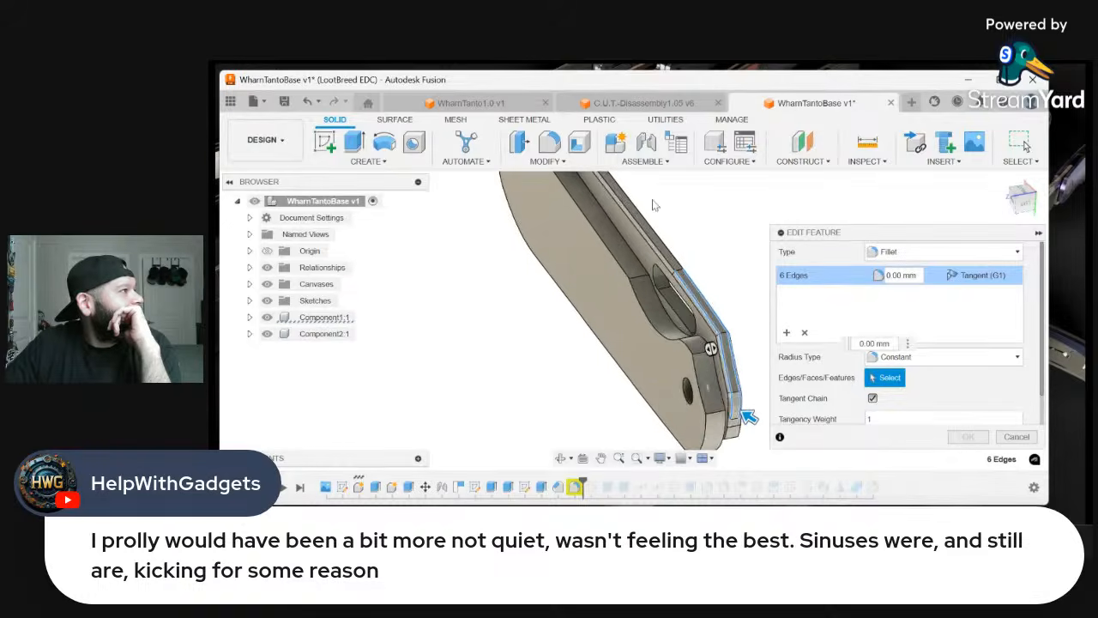
{"action": "left_click", "coordinate": [652, 269]}
{"action": "left_click", "coordinate": [650, 270]}
{"action": "scroll", "coordinate": [641, 296], "scroll_direction": "up", "scroll_amount": 6}
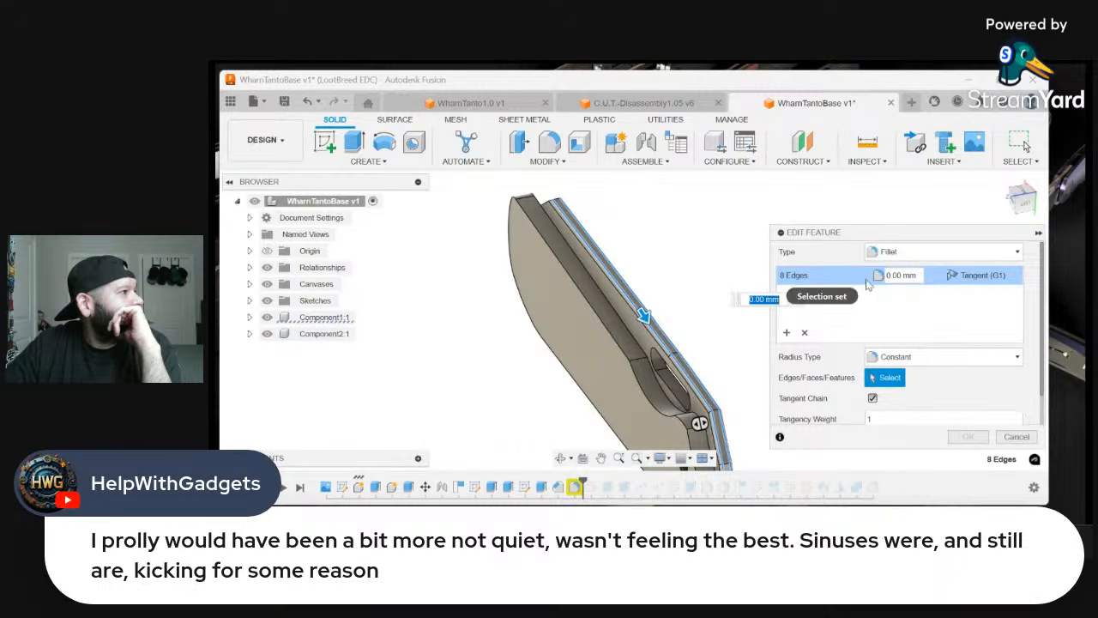
Try a fillet radius of 1.6 mm on the eight edges, set it back to 0.50 mm and apply the fillet
{"action": "left_click", "coordinate": [893, 275]}
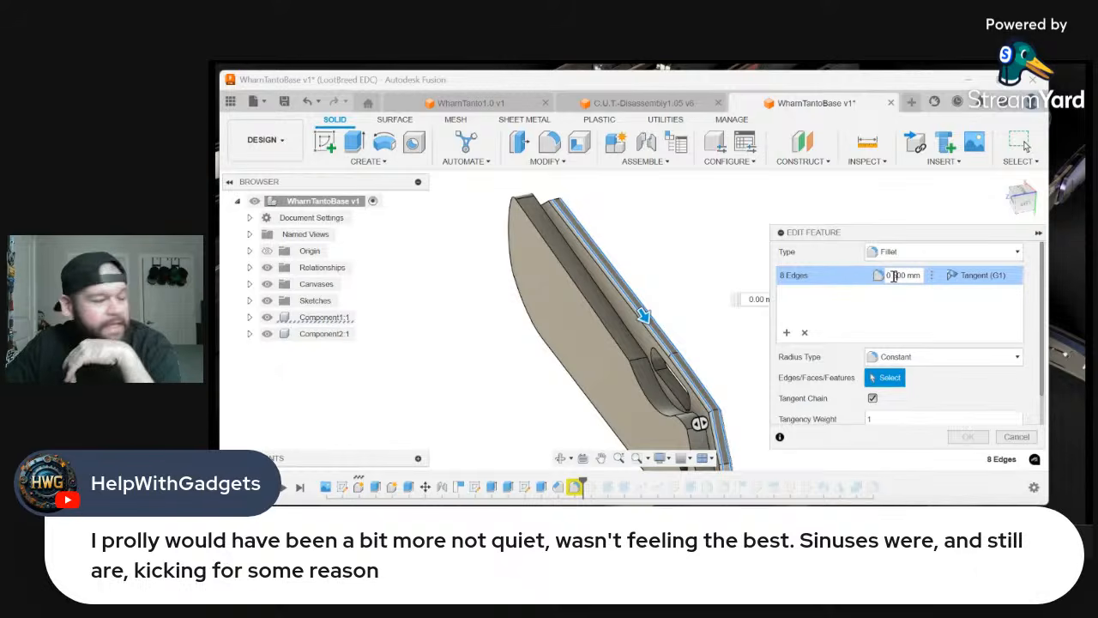
{"action": "type", "text": "5"}
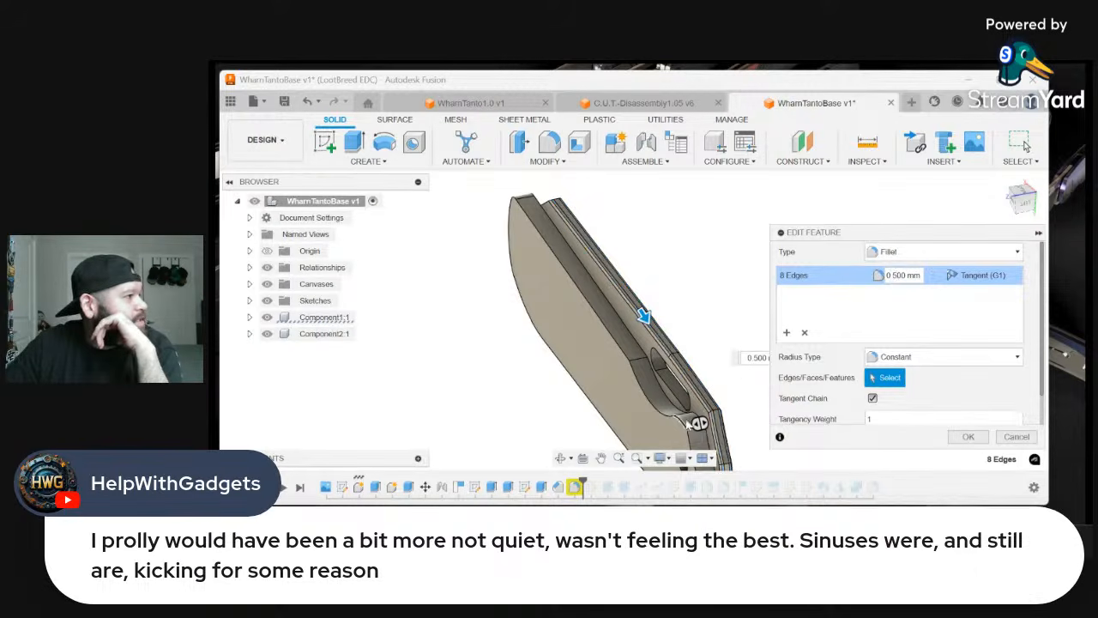
{"action": "scroll", "coordinate": [690, 425], "scroll_direction": "up", "scroll_amount": 5}
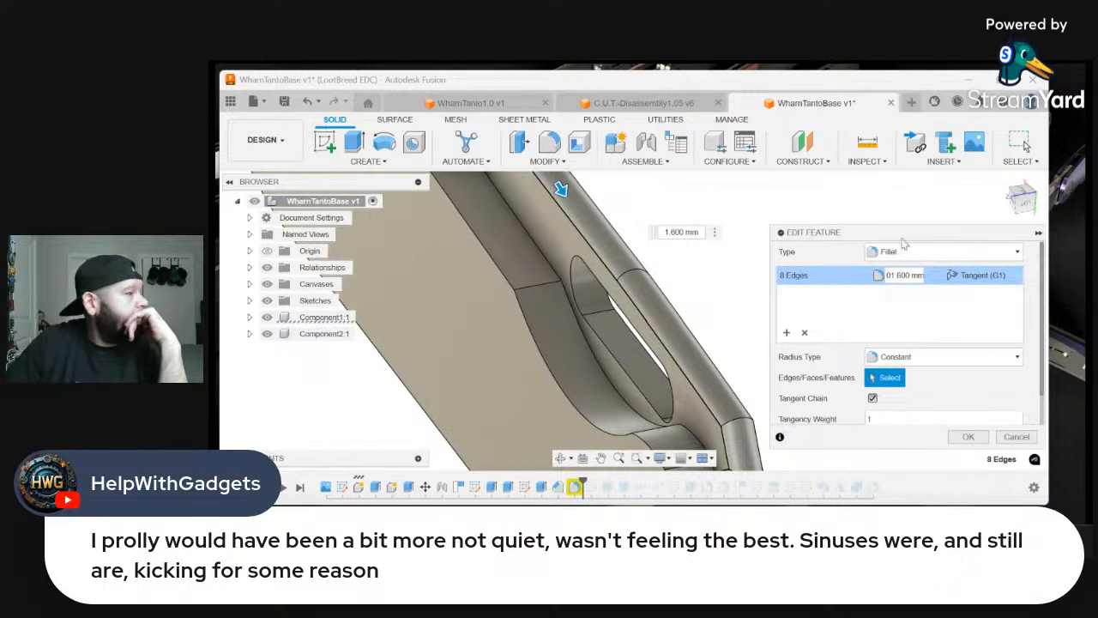
{"action": "left_click", "coordinate": [1022, 199]}
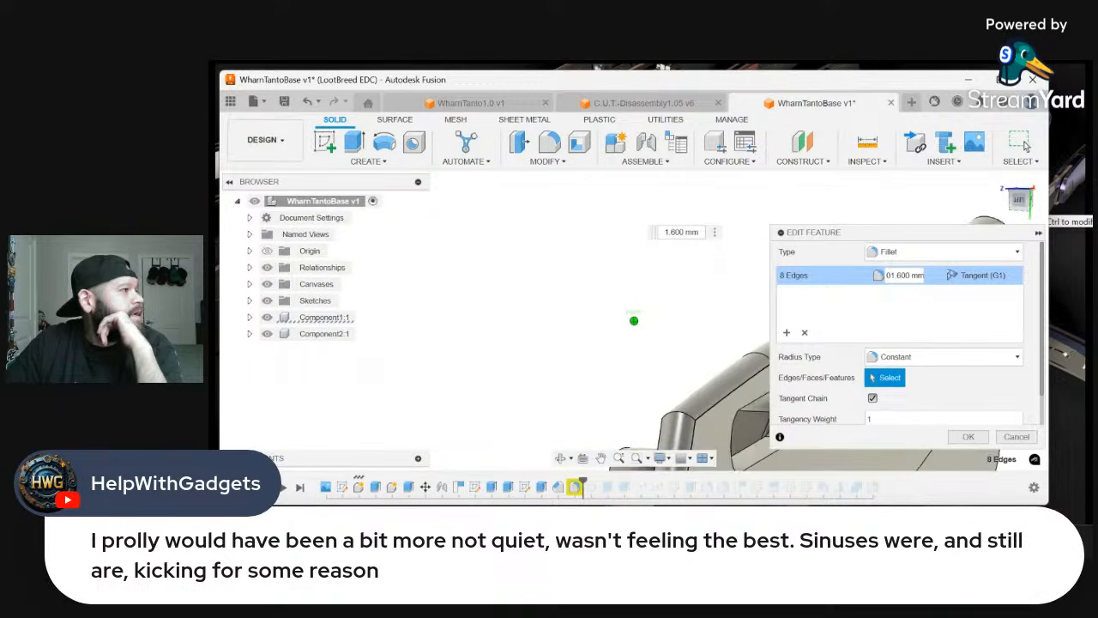
{"action": "middle_click_drag", "start_coordinate": [600, 317], "coordinate": [690, 360], "text": "shift"}
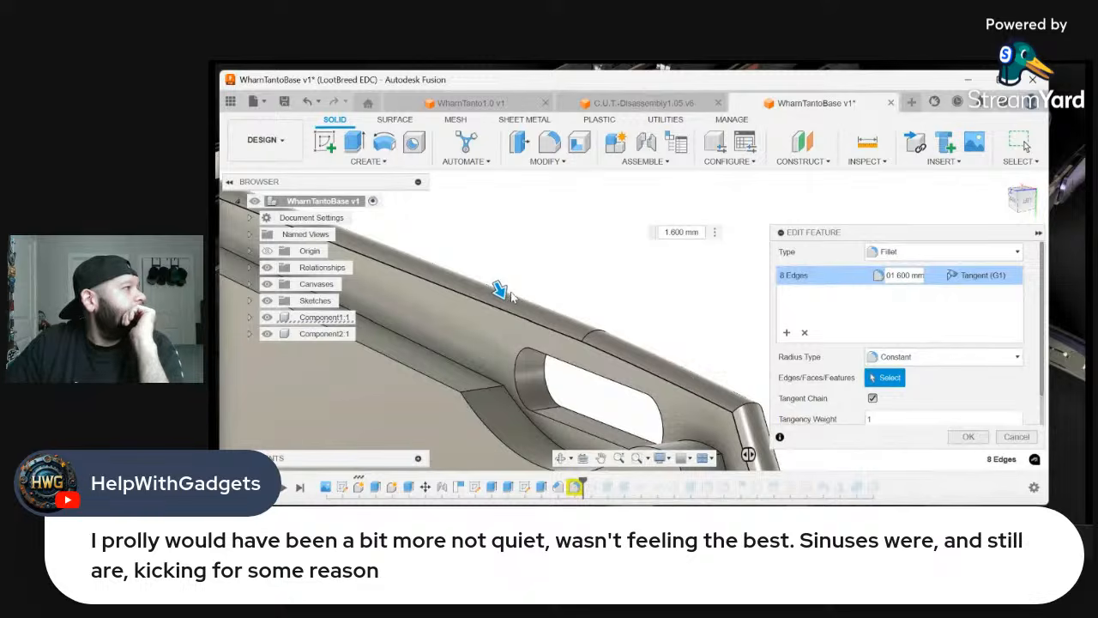
{"action": "left_click_drag", "start_coordinate": [500, 290], "coordinate": [499, 288]}
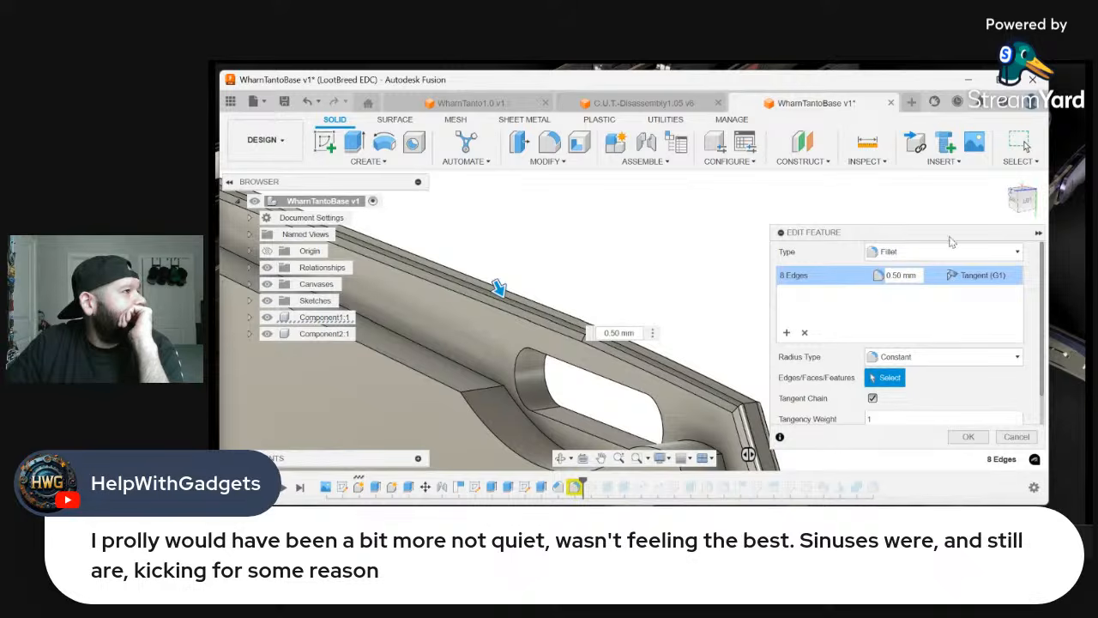
{"action": "left_click", "coordinate": [1028, 209]}
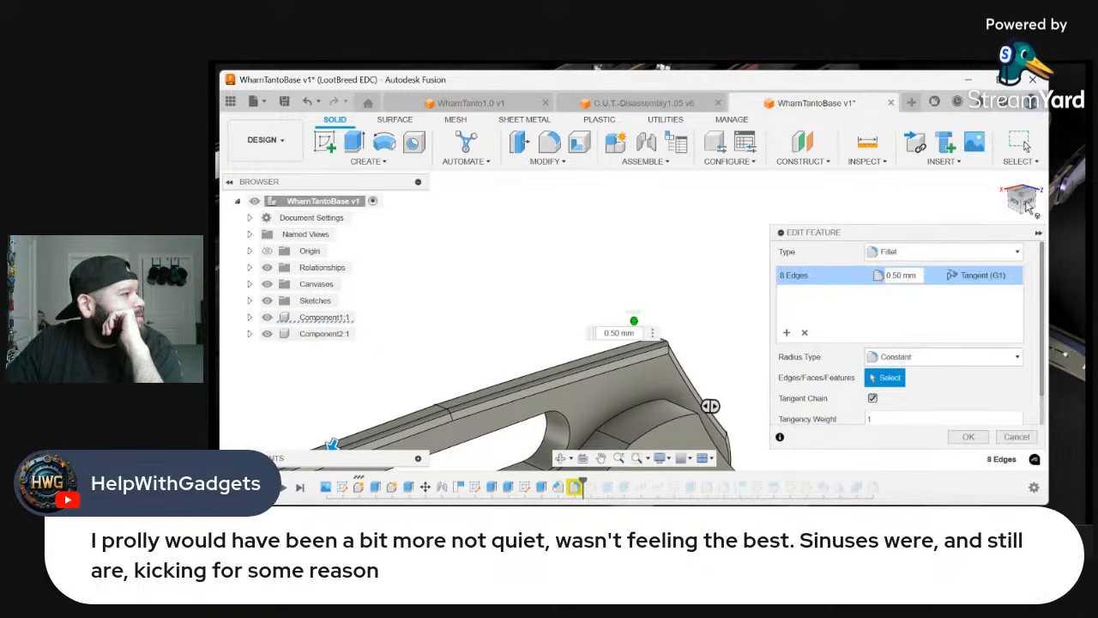
{"action": "left_click", "coordinate": [968, 436]}
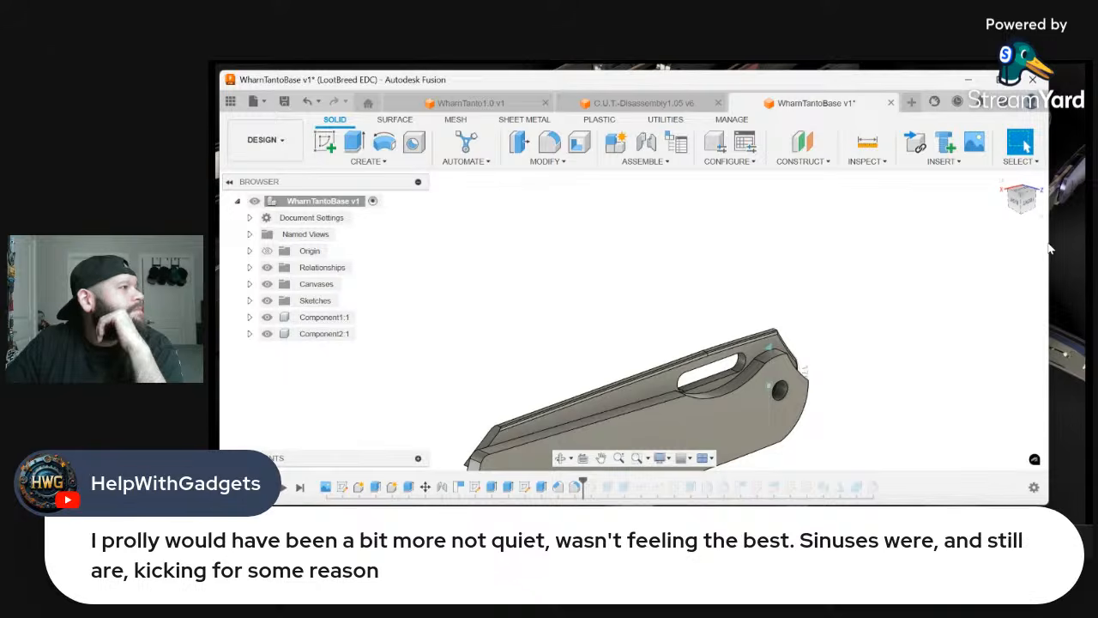
Check the rounded spine and pivot end, and undo the fillet edit
{"action": "left_click", "coordinate": [1030, 199]}
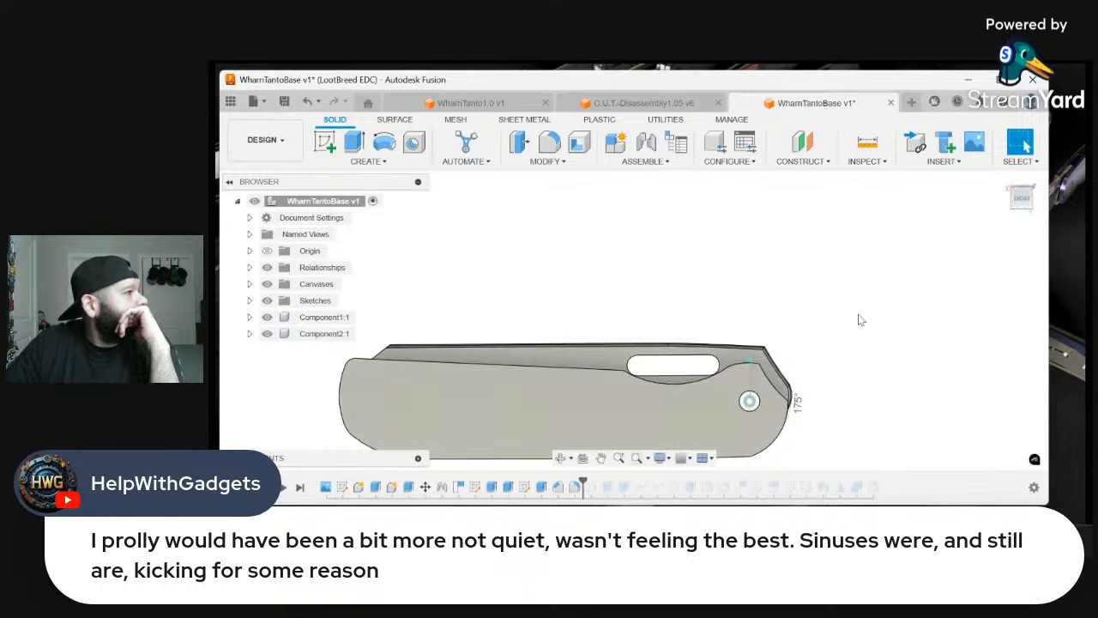
{"action": "scroll", "coordinate": [820, 334], "scroll_direction": "up", "scroll_amount": 2}
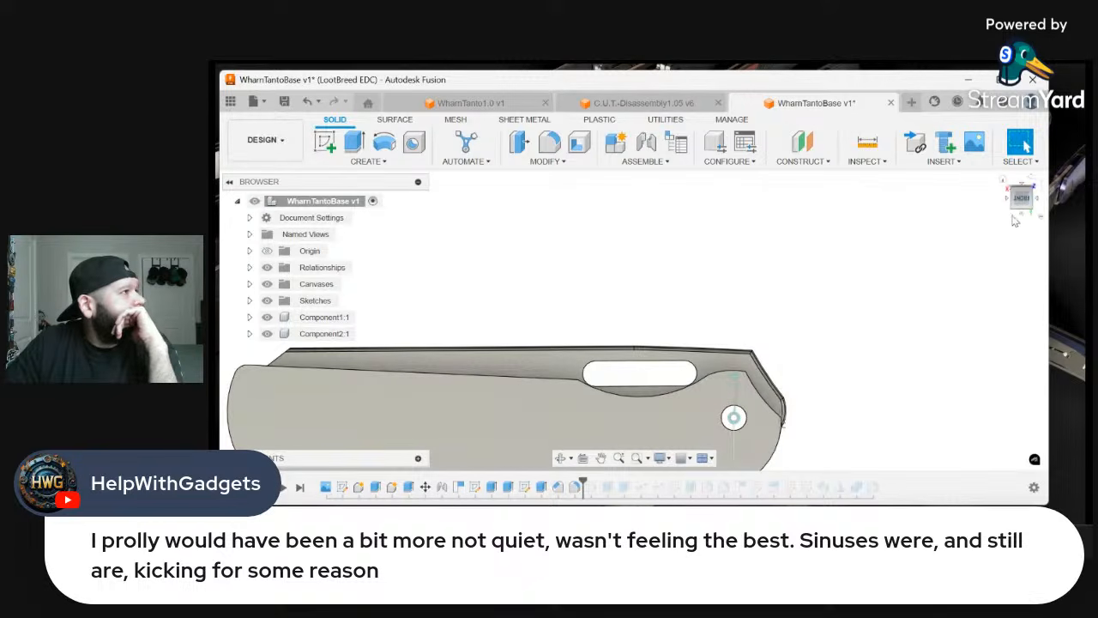
{"action": "left_click_drag", "start_coordinate": [1017, 208], "coordinate": [987, 228]}
{"action": "scroll", "coordinate": [807, 388], "scroll_direction": "up", "scroll_amount": 4}
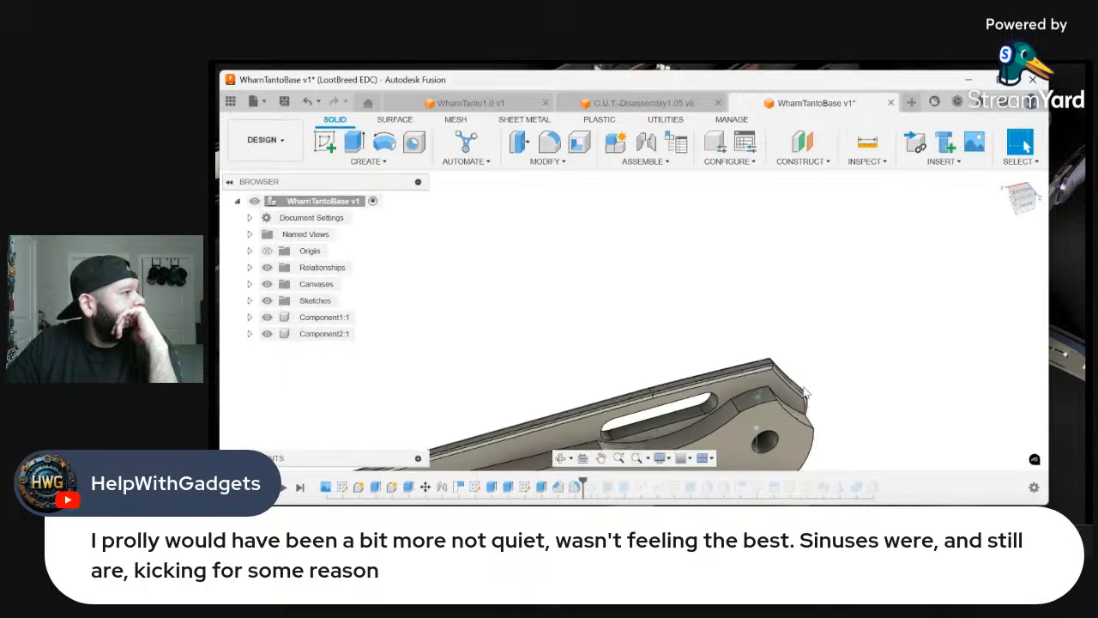
{"action": "scroll", "coordinate": [766, 361], "scroll_direction": "up", "scroll_amount": 2}
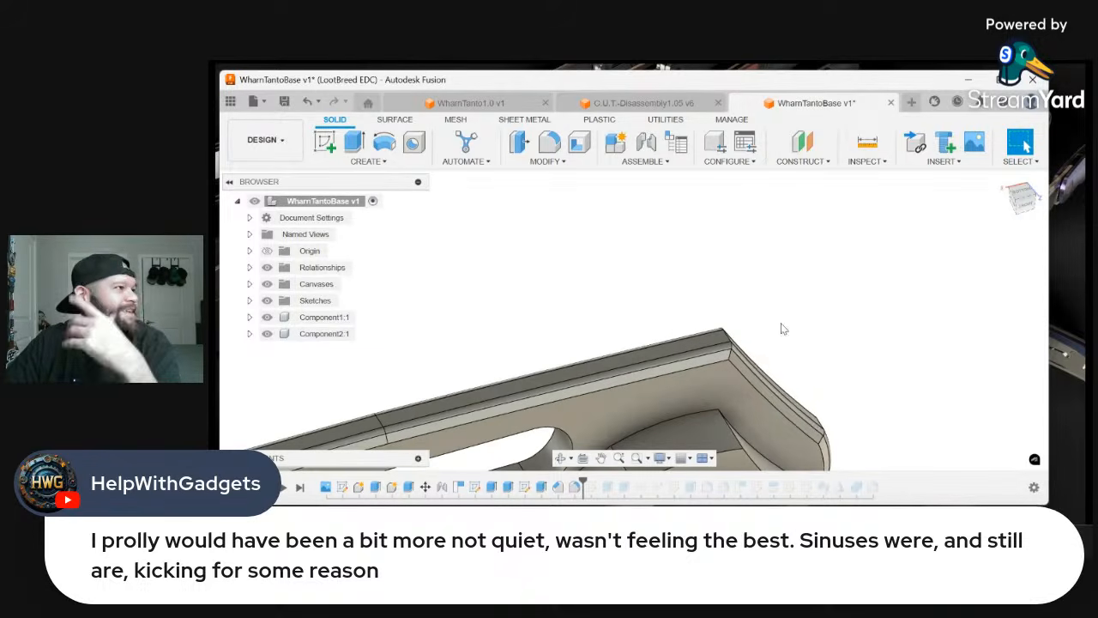
{"action": "right_click", "coordinate": [821, 280]}
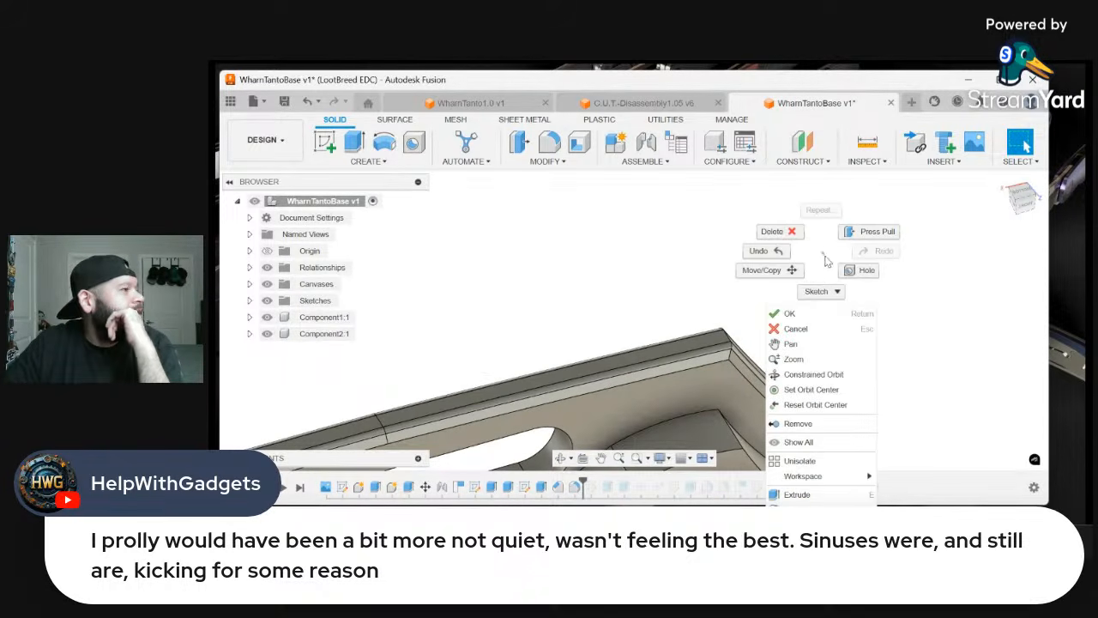
{"action": "left_click", "coordinate": [795, 253]}
{"action": "right_click", "coordinate": [795, 252]}
{"action": "left_click", "coordinate": [746, 253]}
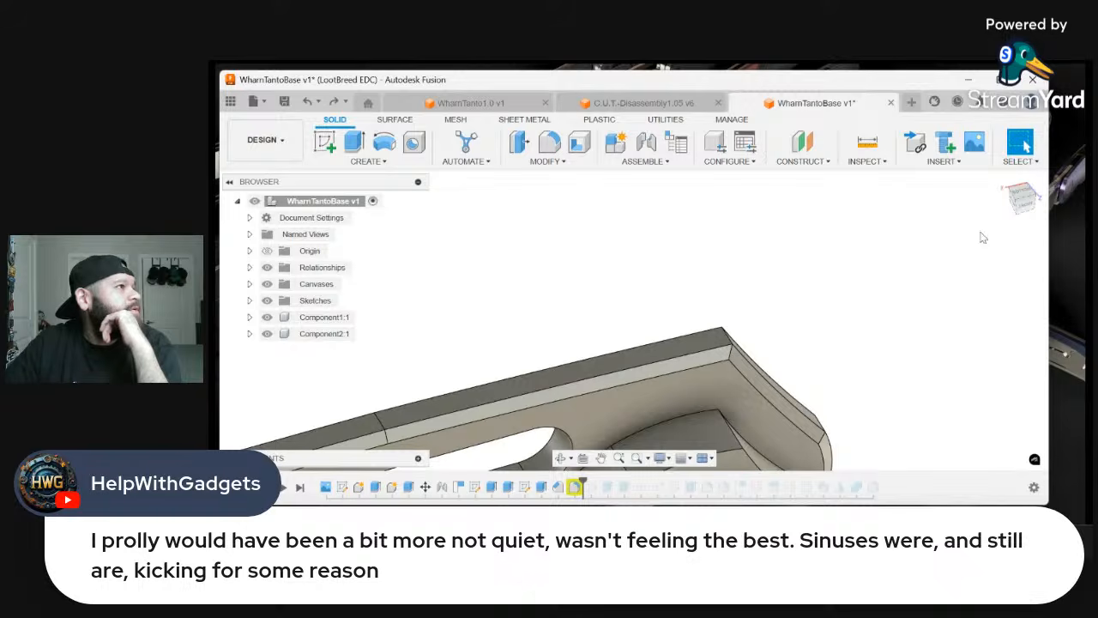
Create a plane along path on the spine edge beside the thumb slot, positioned at the edge's pivot-side corner
{"action": "left_click_drag", "start_coordinate": [1005, 199], "coordinate": [1019, 209]}
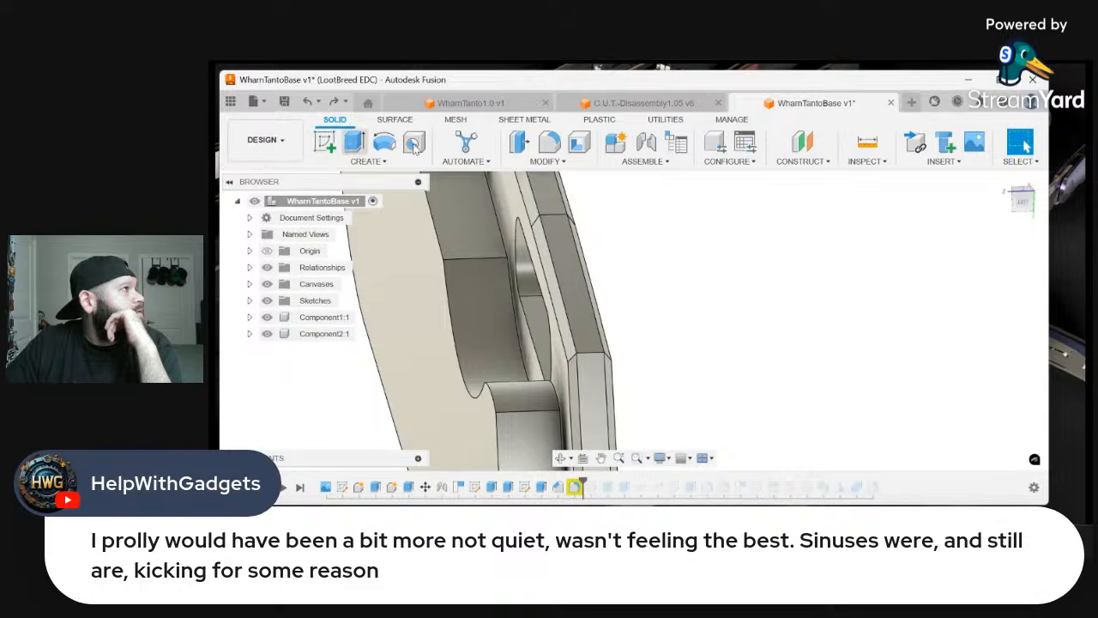
{"action": "left_click", "coordinate": [803, 161]}
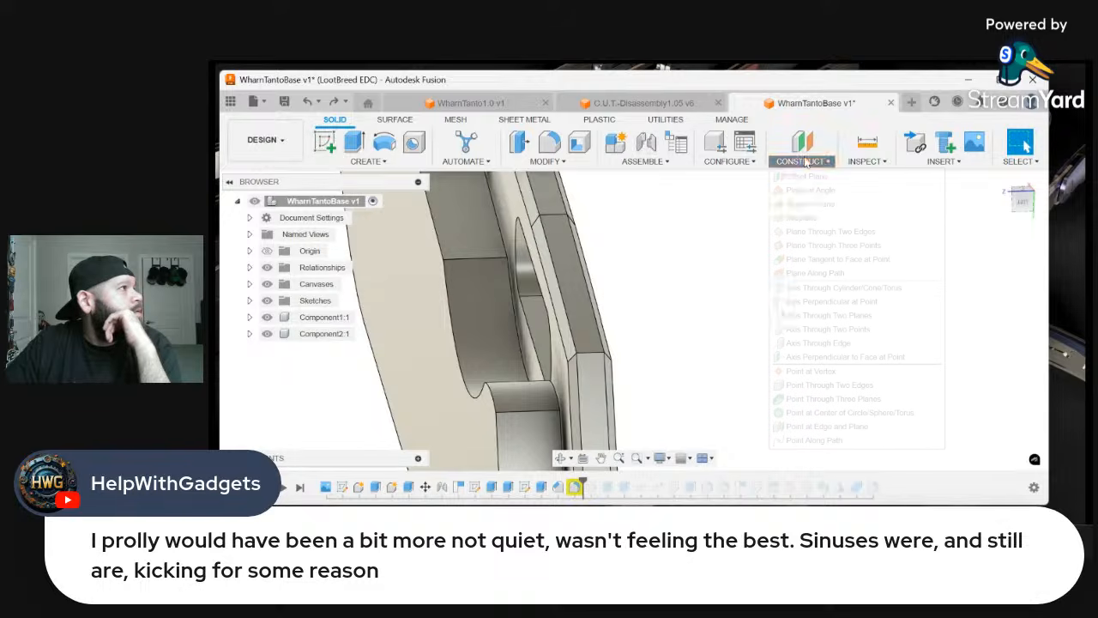
{"action": "left_click", "coordinate": [815, 272]}
{"action": "left_click", "coordinate": [572, 337]}
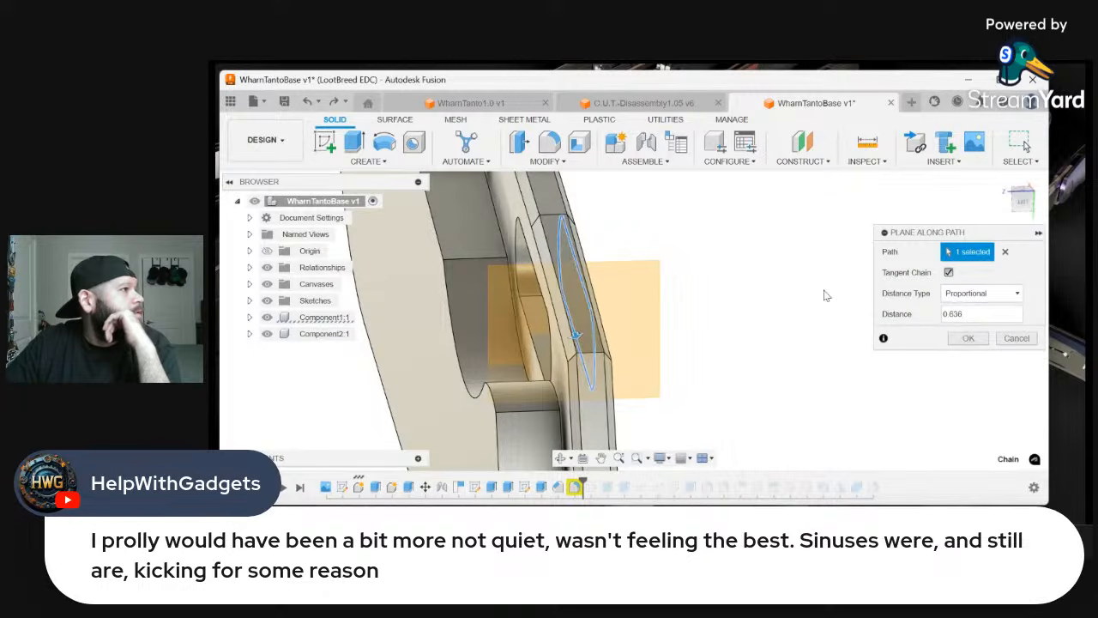
{"action": "left_click", "coordinate": [1004, 252]}
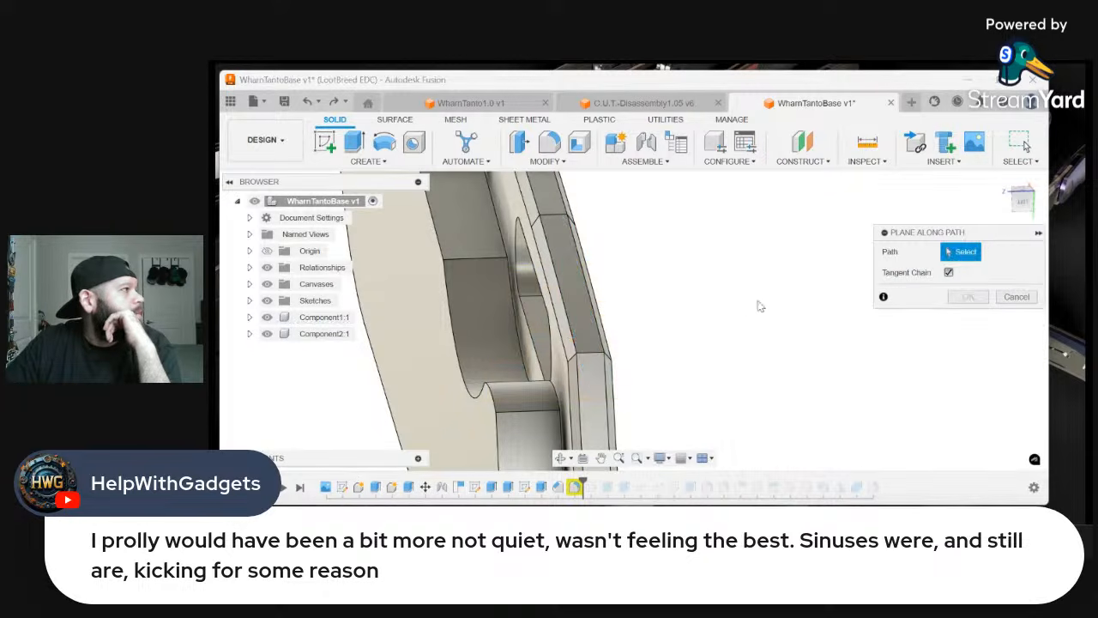
{"action": "left_click", "coordinate": [572, 335]}
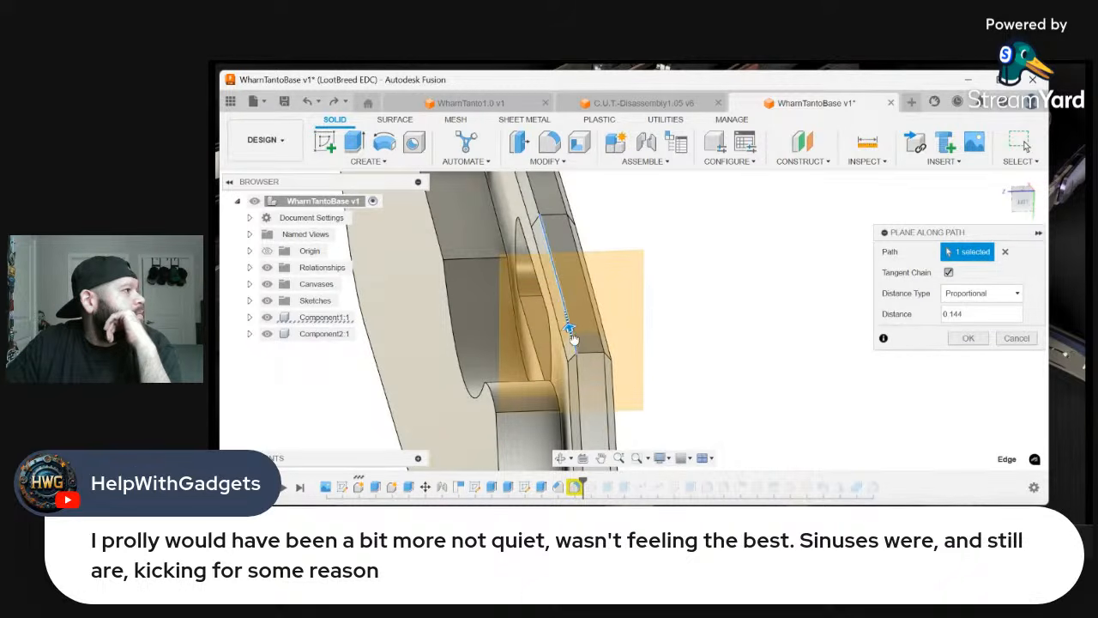
{"action": "left_click_drag", "start_coordinate": [570, 333], "coordinate": [592, 370]}
{"action": "left_click", "coordinate": [968, 338]}
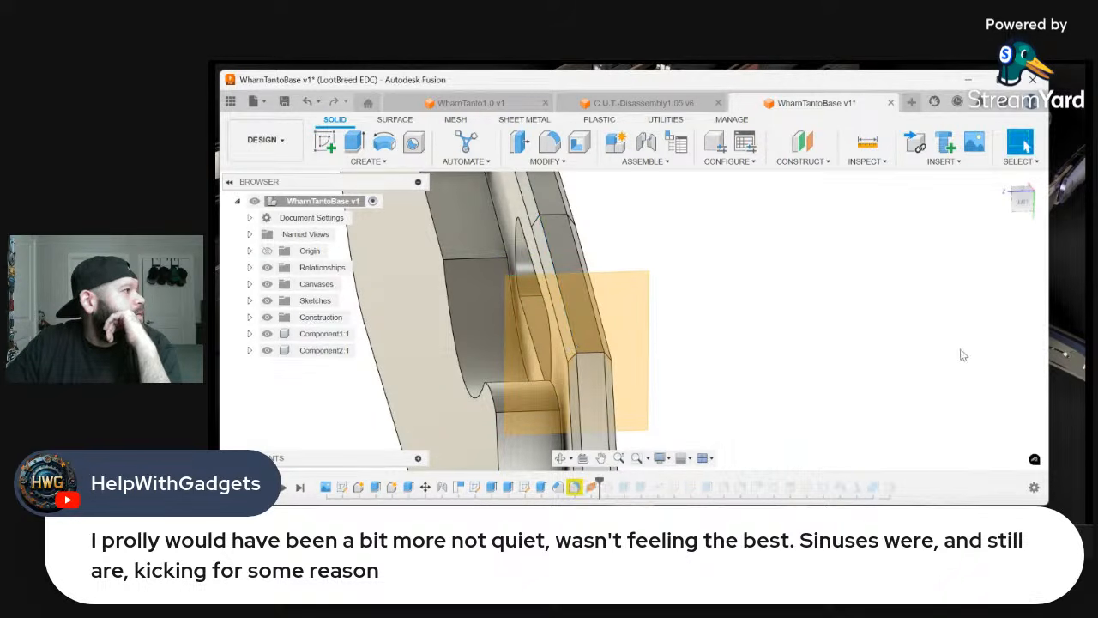
Start a sketch on the new plane and project the flat spine face's end edge and its two long edges into it
{"action": "left_click", "coordinate": [325, 141]}
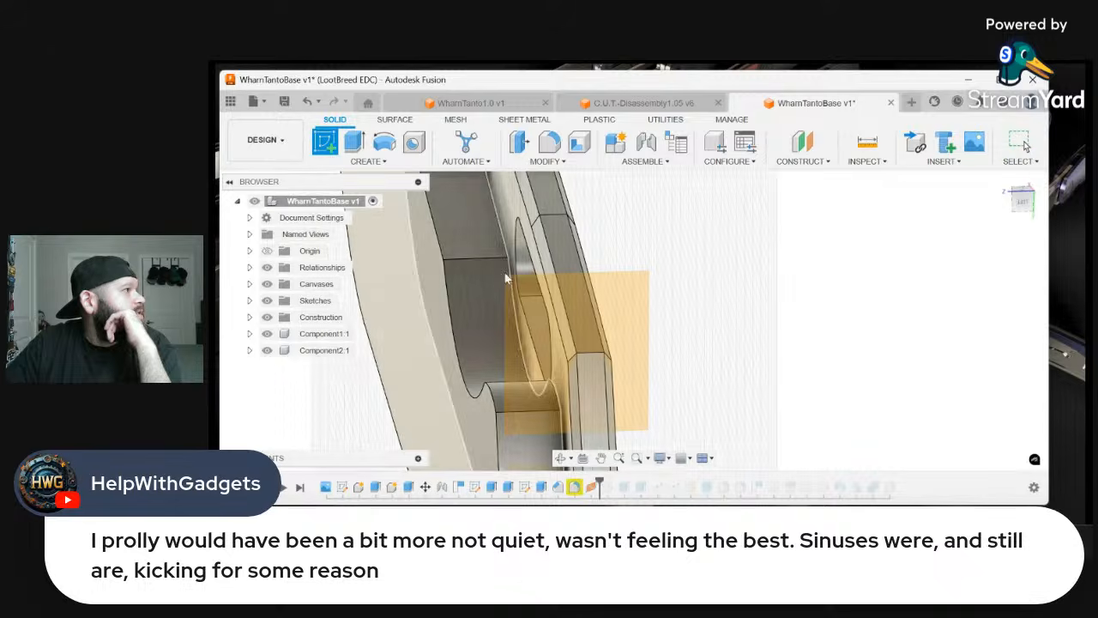
{"action": "left_click", "coordinate": [624, 293]}
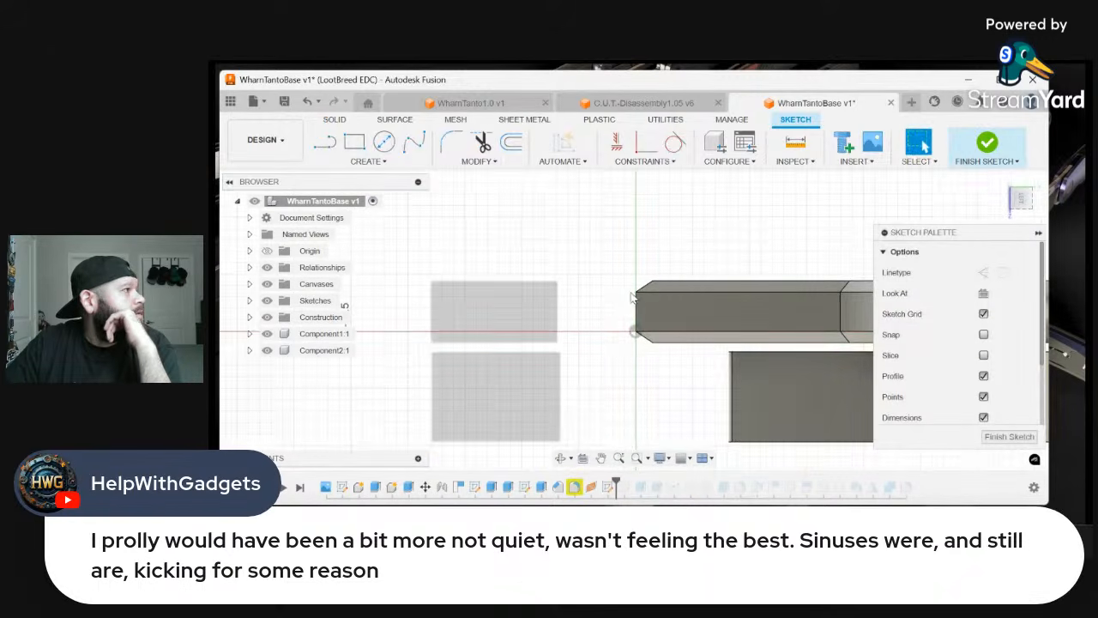
{"action": "left_click", "coordinate": [369, 161]}
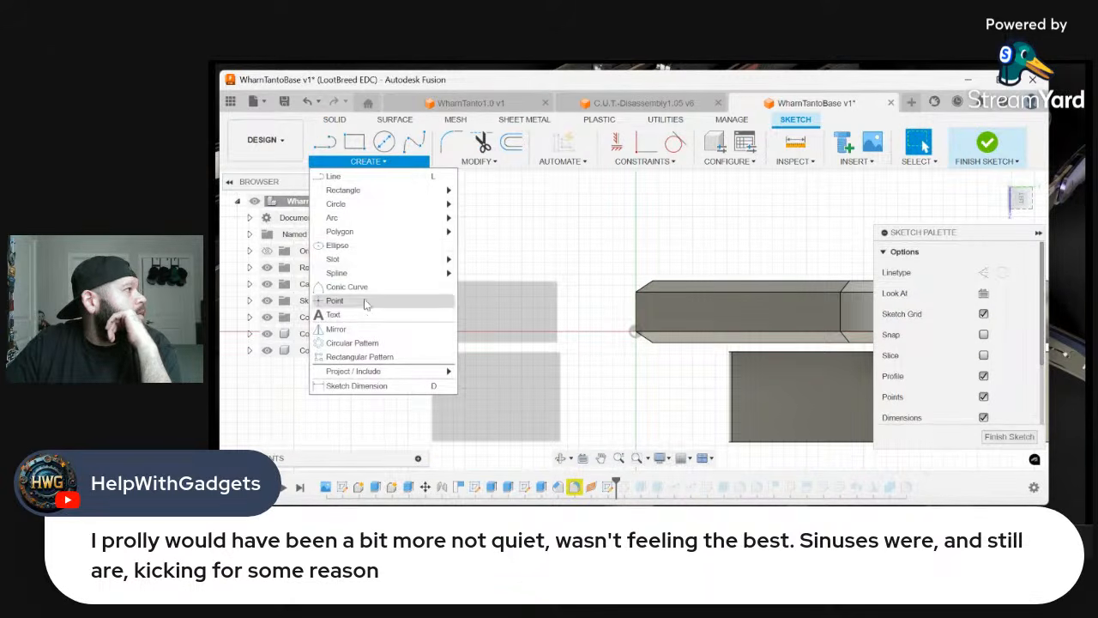
{"action": "mouse_move", "coordinate": [384, 371]}
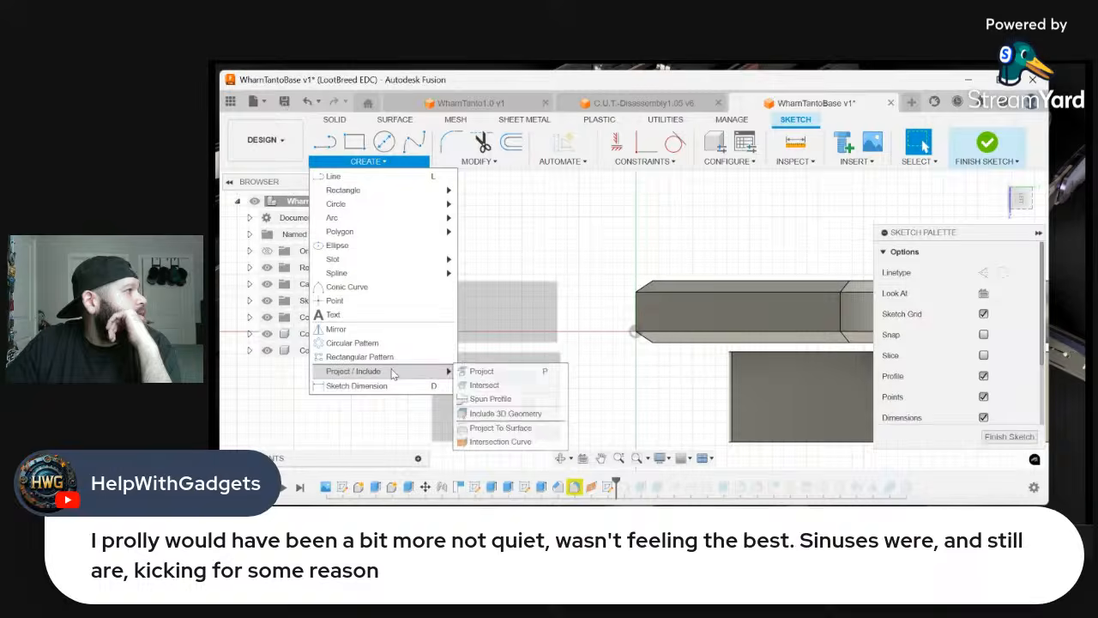
{"action": "left_click", "coordinate": [485, 371]}
{"action": "left_click", "coordinate": [636, 316]}
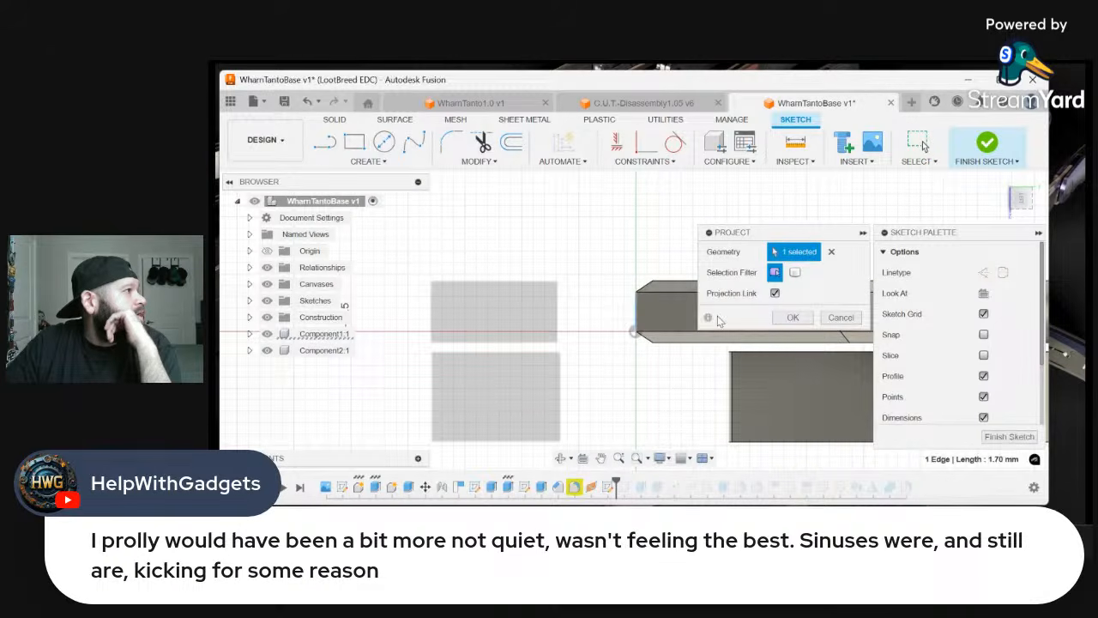
{"action": "scroll", "coordinate": [648, 296], "scroll_direction": "up", "scroll_amount": 2}
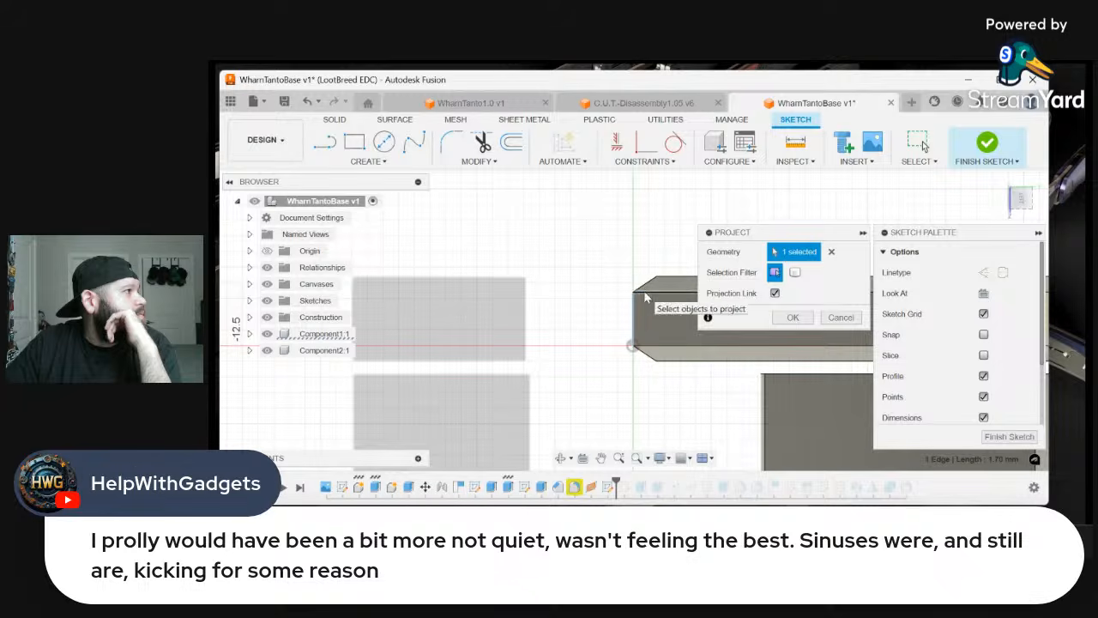
{"action": "left_click", "coordinate": [648, 292]}
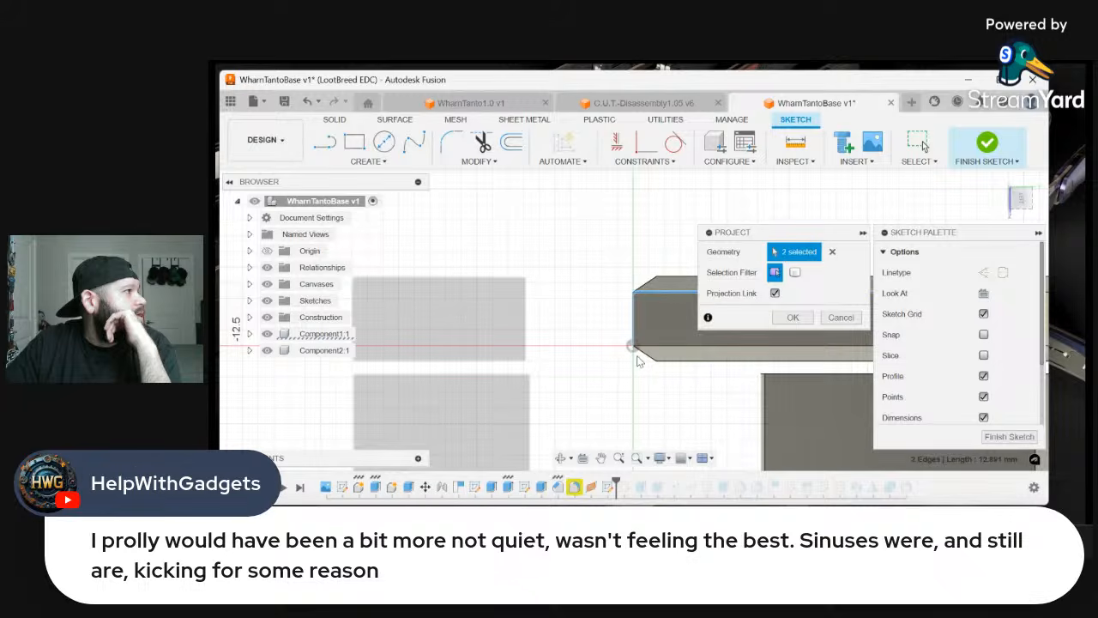
{"action": "left_click", "coordinate": [793, 317]}
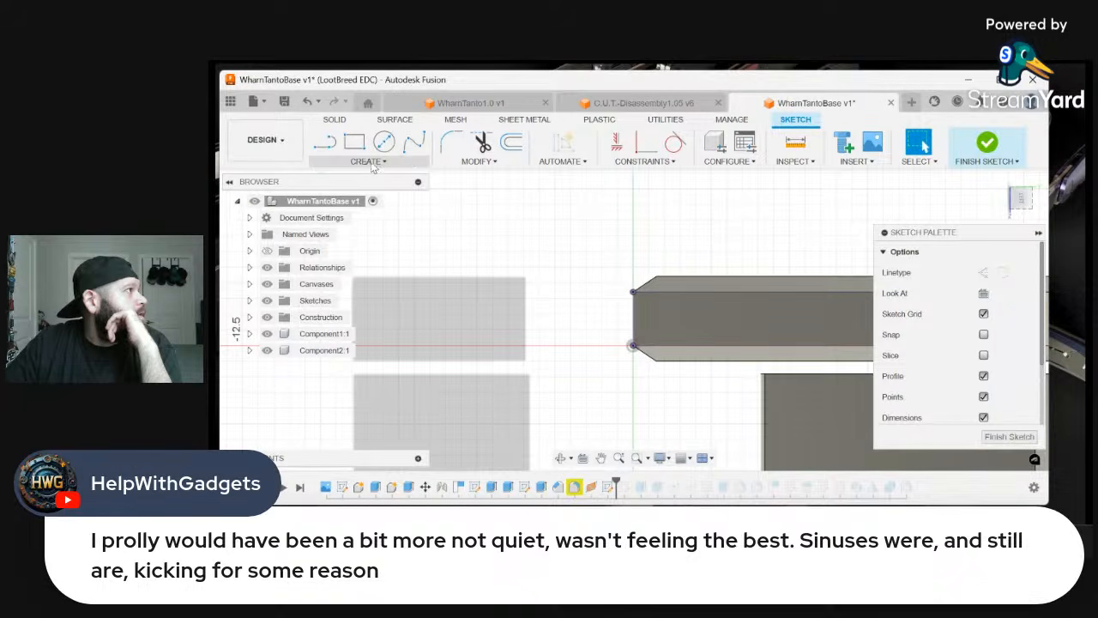
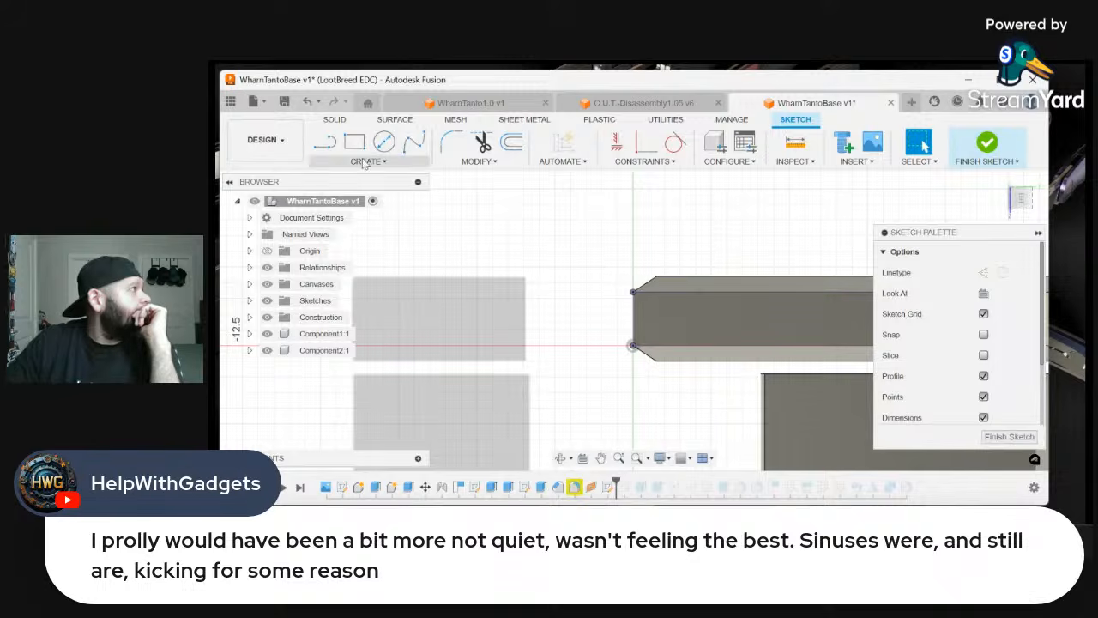
Project the two slanted chamfer edges at the spine end into the sketch
{"action": "left_click", "coordinate": [367, 162]}
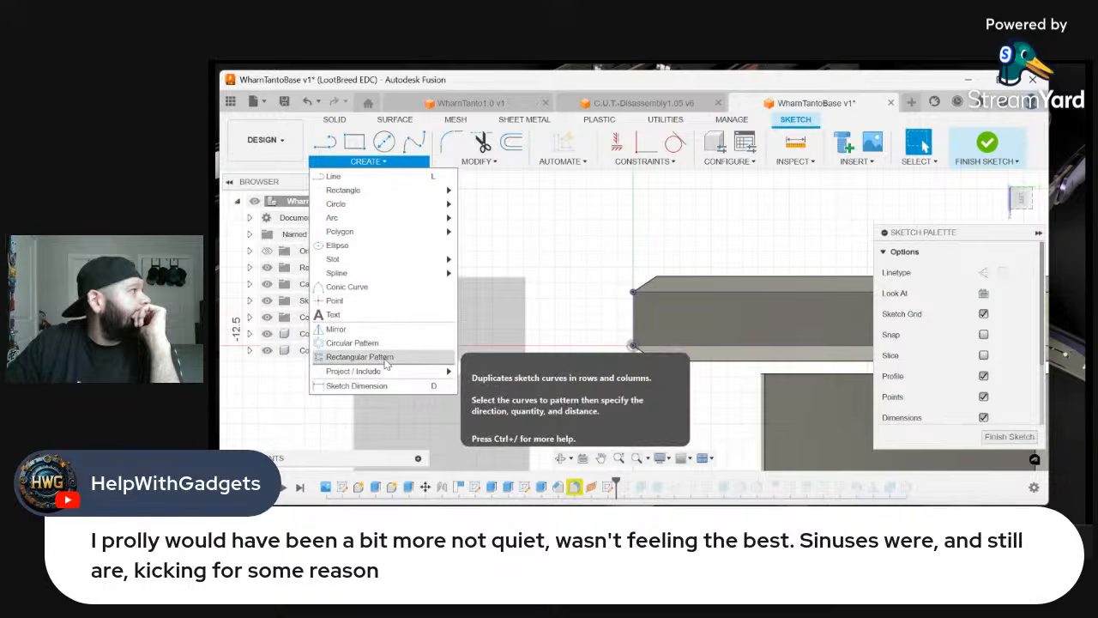
{"action": "mouse_move", "coordinate": [390, 374]}
{"action": "left_click", "coordinate": [480, 374]}
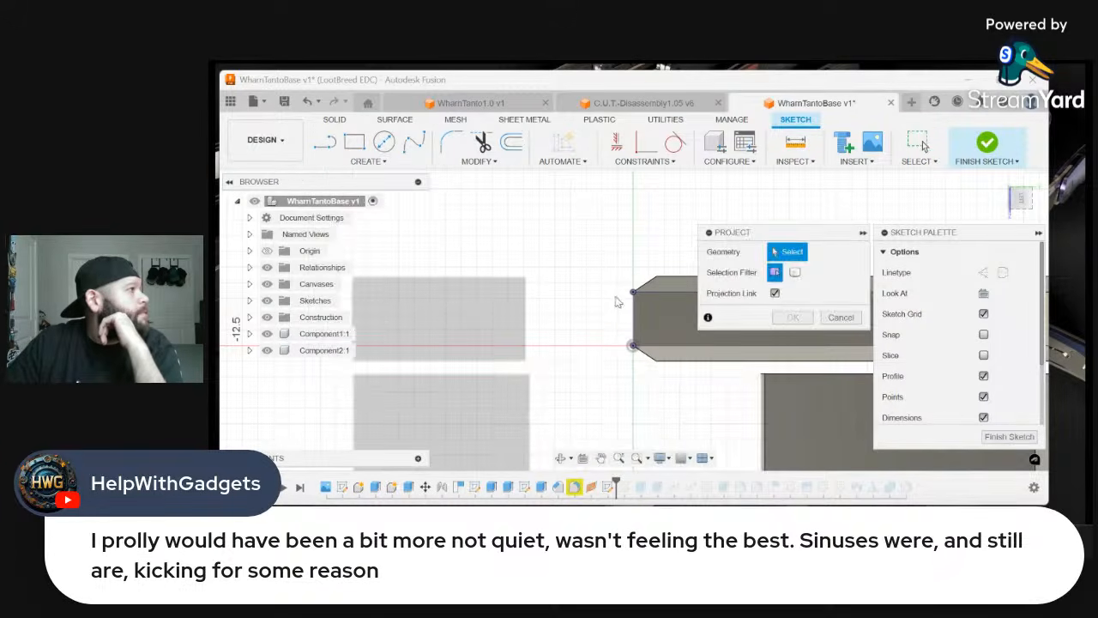
{"action": "left_click", "coordinate": [636, 289]}
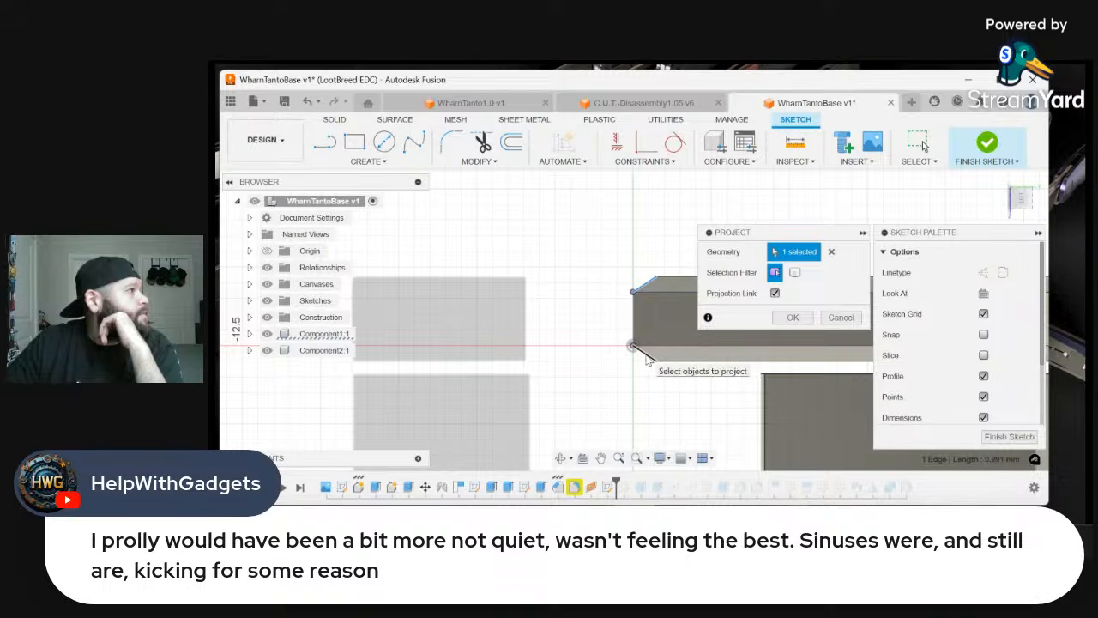
{"action": "left_click", "coordinate": [795, 318]}
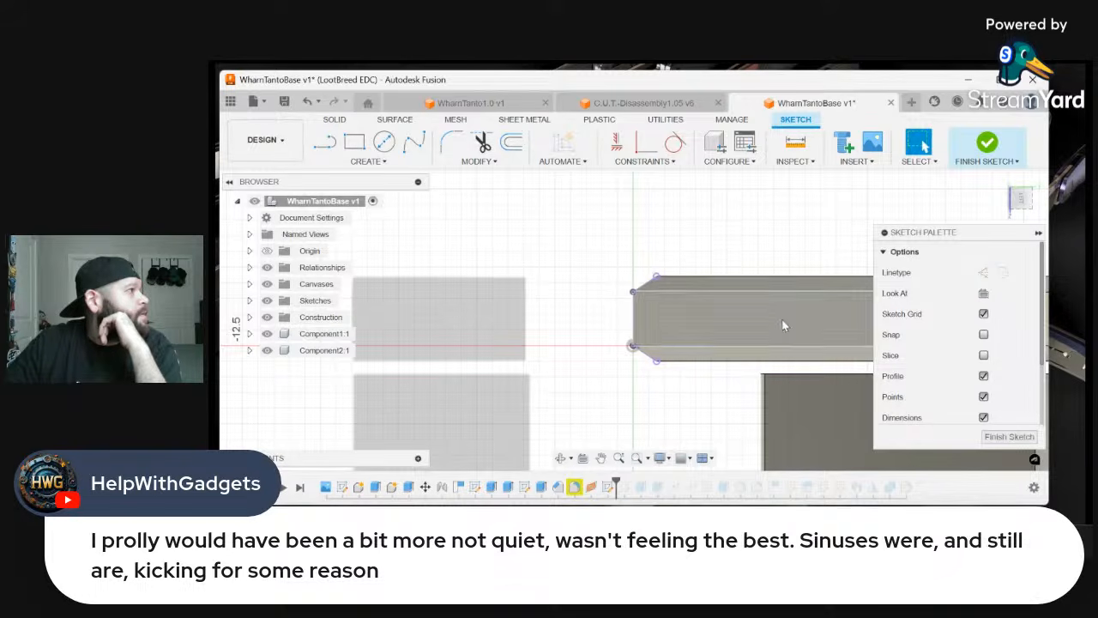
Convert the two long projected spine edges to construction lines
{"action": "left_click", "coordinate": [718, 347]}
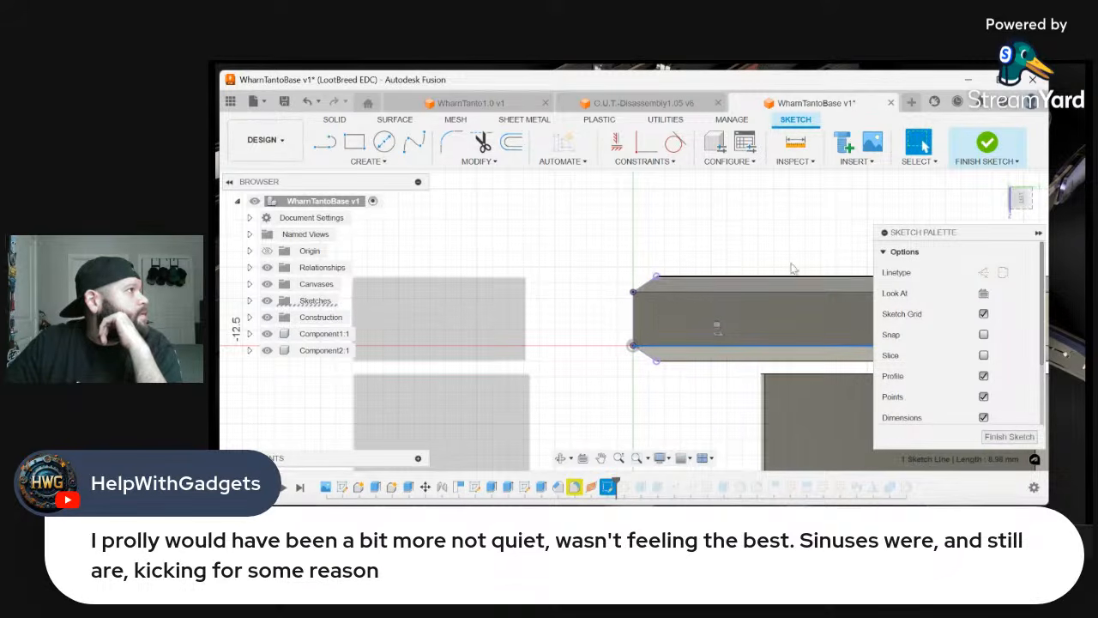
{"action": "left_click", "coordinate": [984, 273]}
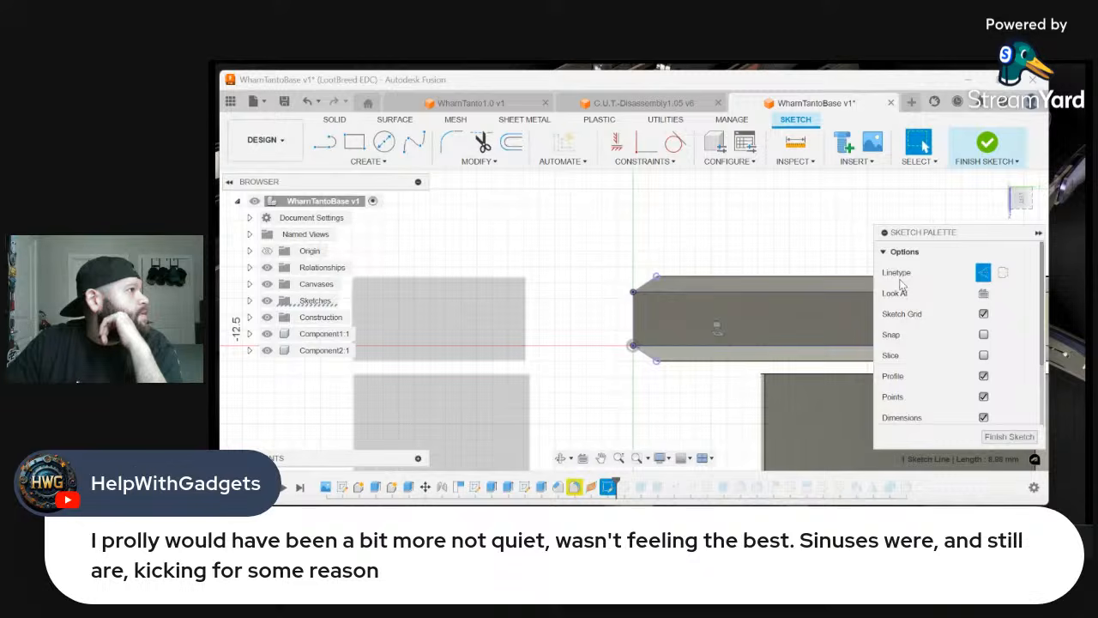
{"action": "left_click", "coordinate": [789, 293]}
{"action": "left_click", "coordinate": [983, 273]}
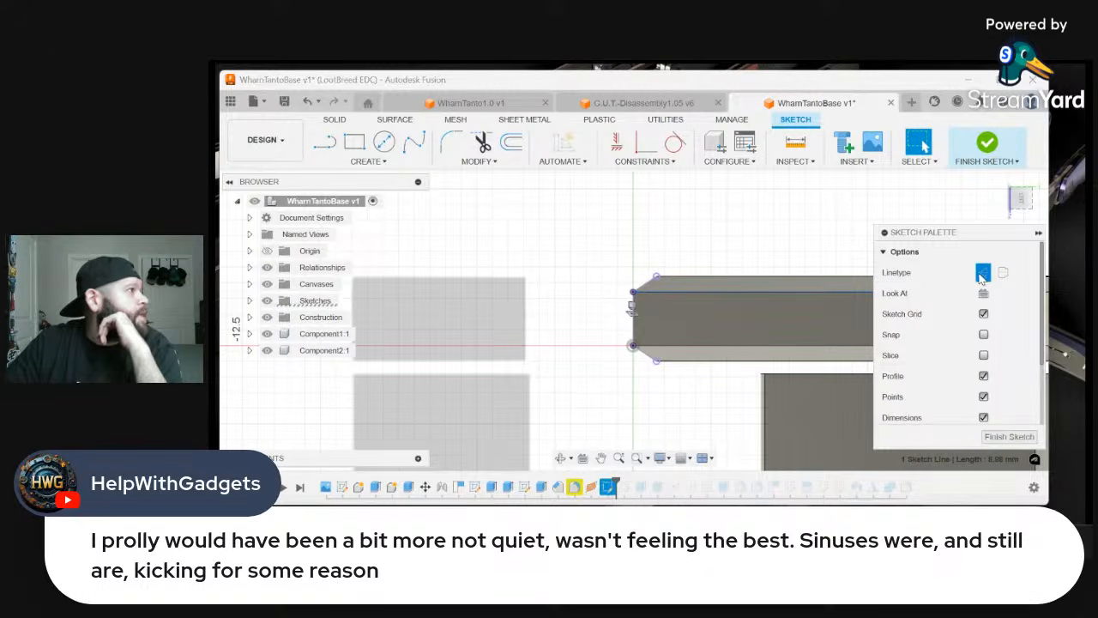
{"action": "left_click", "coordinate": [386, 167]}
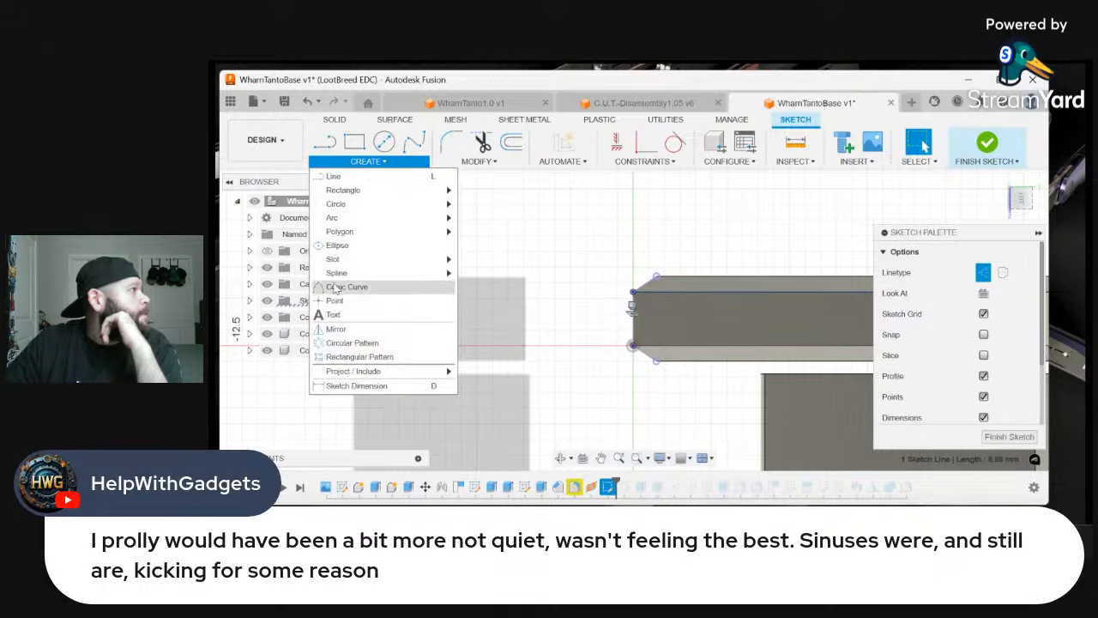
{"action": "mouse_move", "coordinate": [356, 220]}
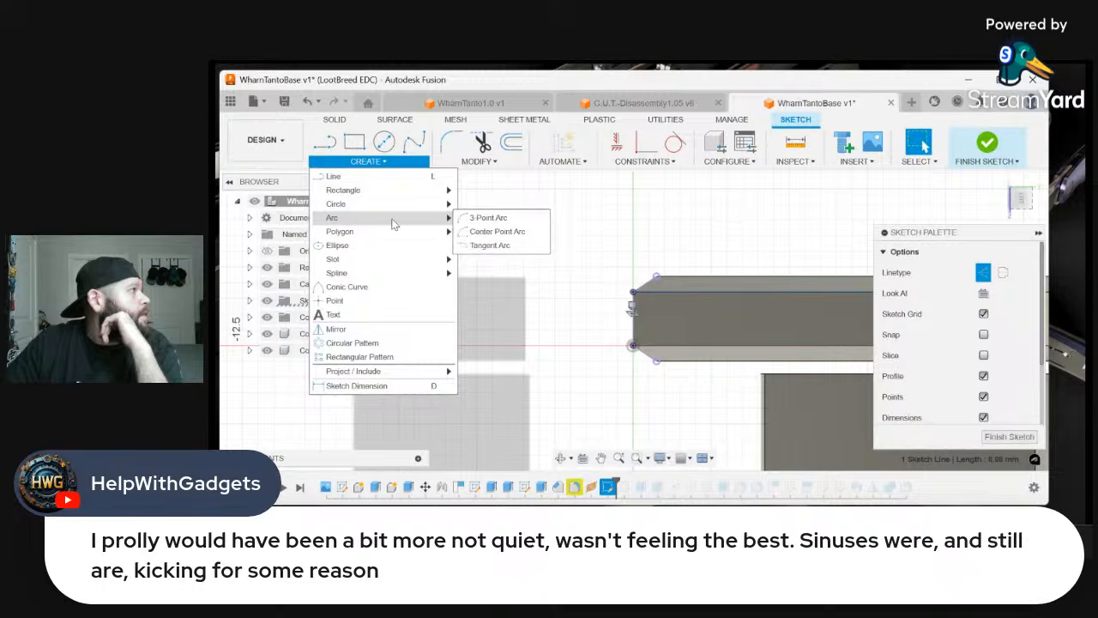
{"action": "left_click", "coordinate": [477, 219]}
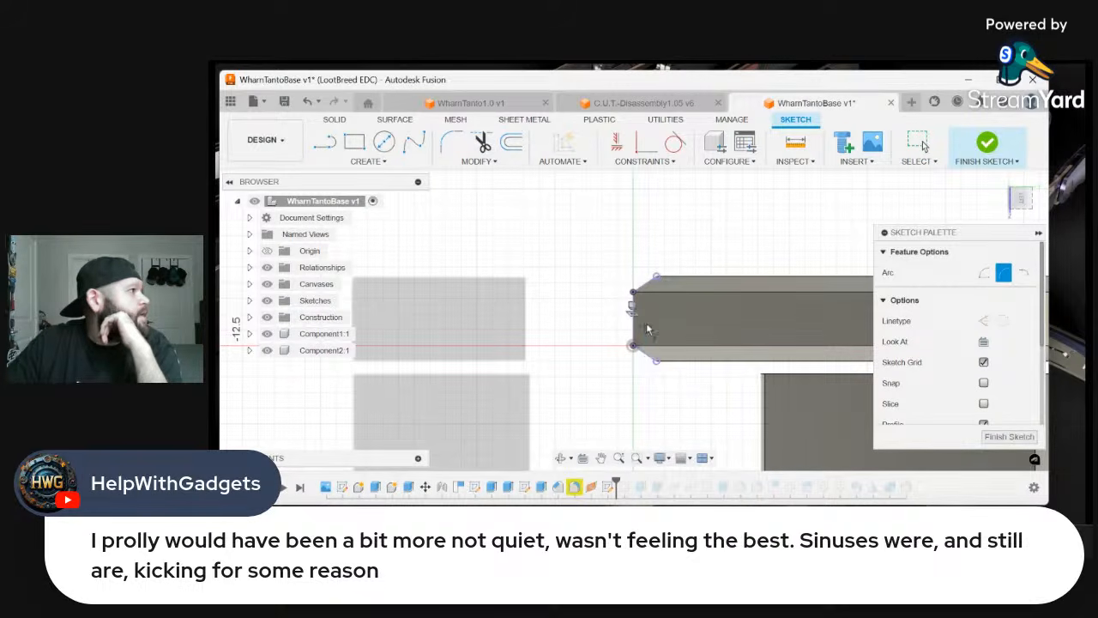
Draw a 0.50 mm line from the outer corner of each chamfer inward along its slanted projected edge
{"action": "left_click", "coordinate": [324, 142]}
{"action": "scroll", "coordinate": [572, 284], "scroll_direction": "up", "scroll_amount": 4}
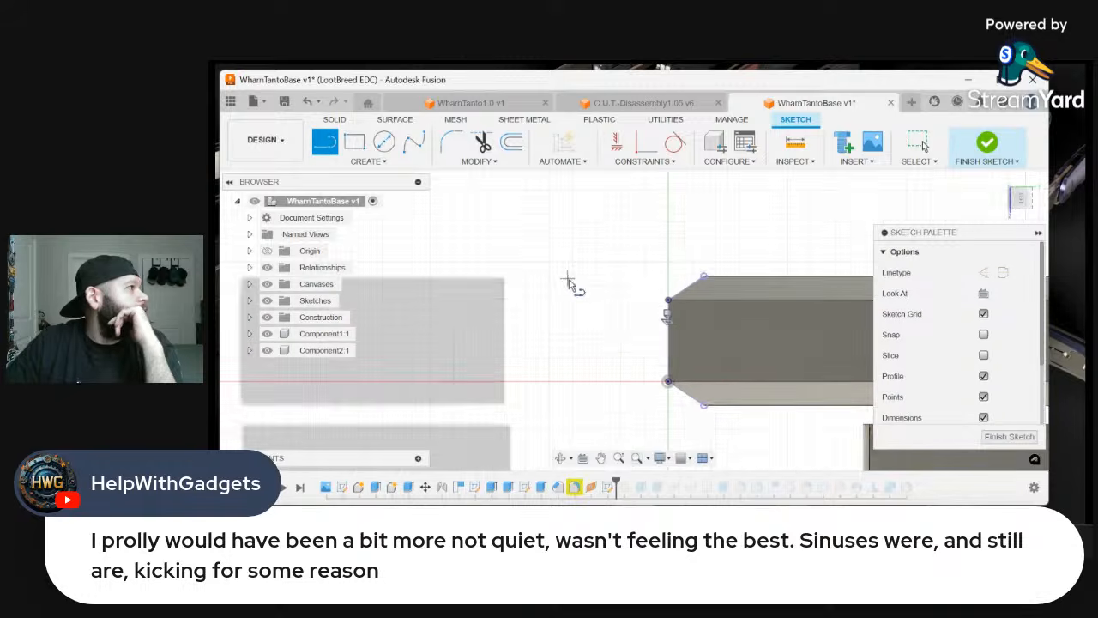
{"action": "left_click", "coordinate": [747, 259]}
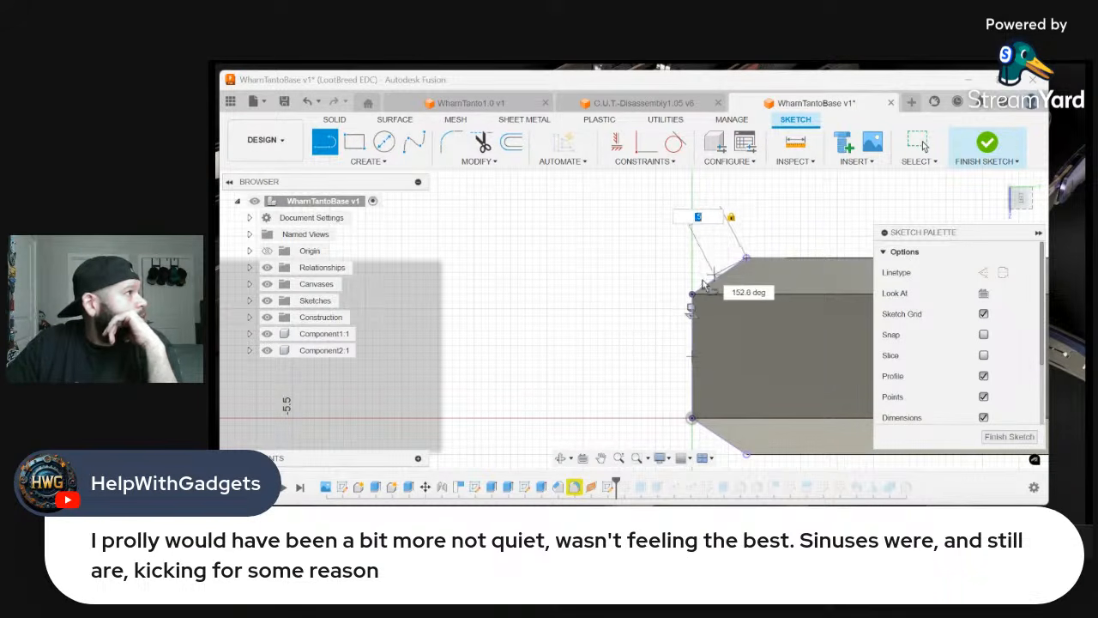
{"action": "left_click", "coordinate": [719, 281]}
{"action": "scroll", "coordinate": [728, 258], "scroll_direction": "down", "scroll_amount": 2}
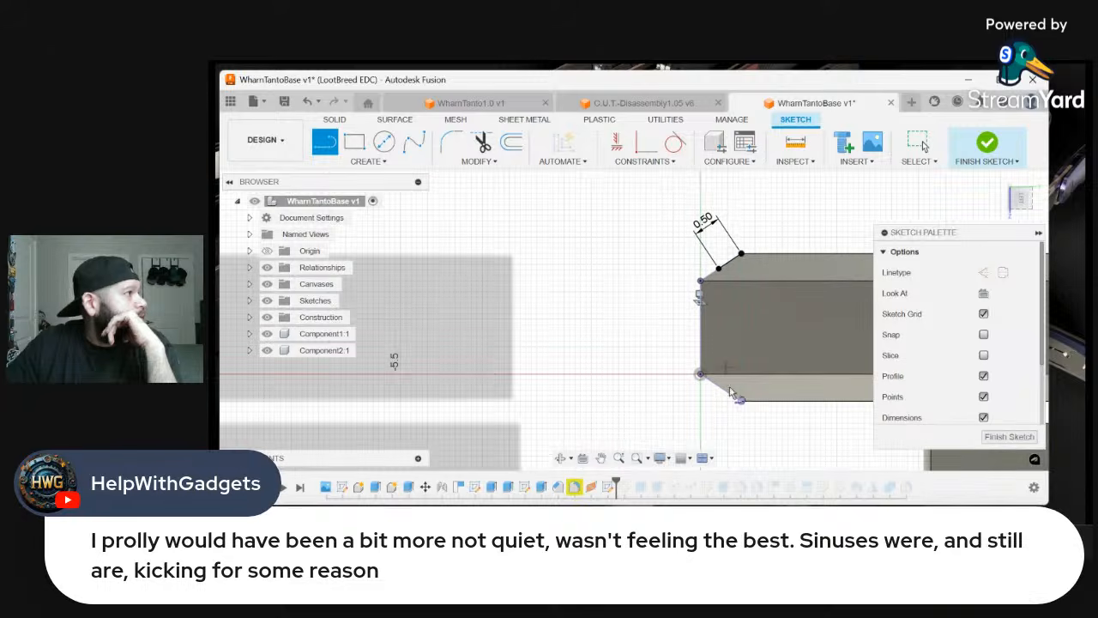
{"action": "left_click", "coordinate": [739, 402]}
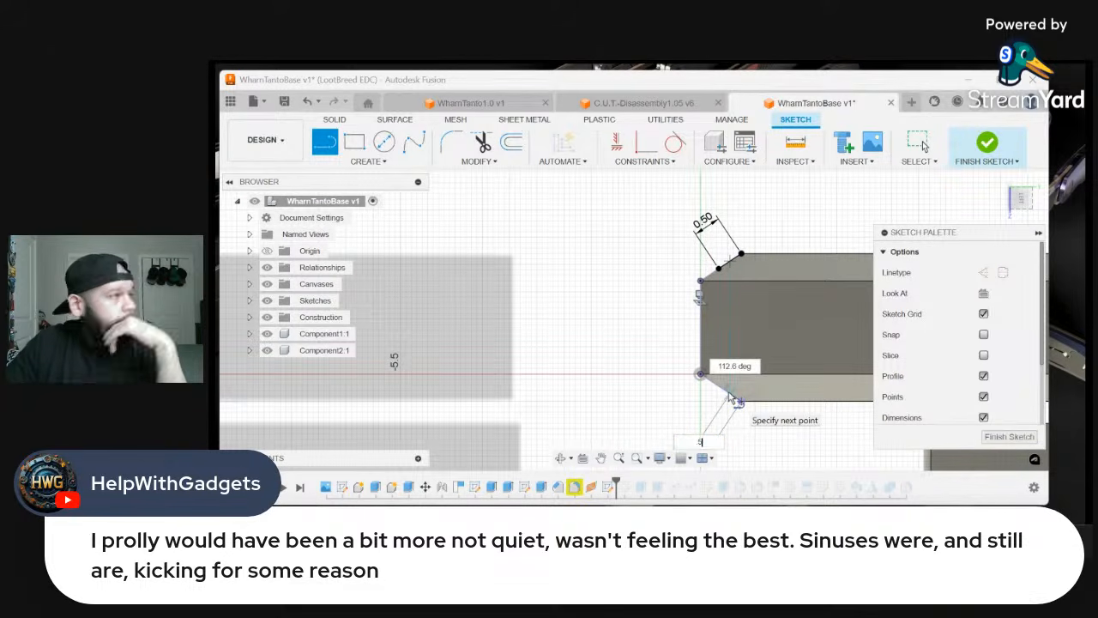
{"action": "left_click", "coordinate": [721, 391]}
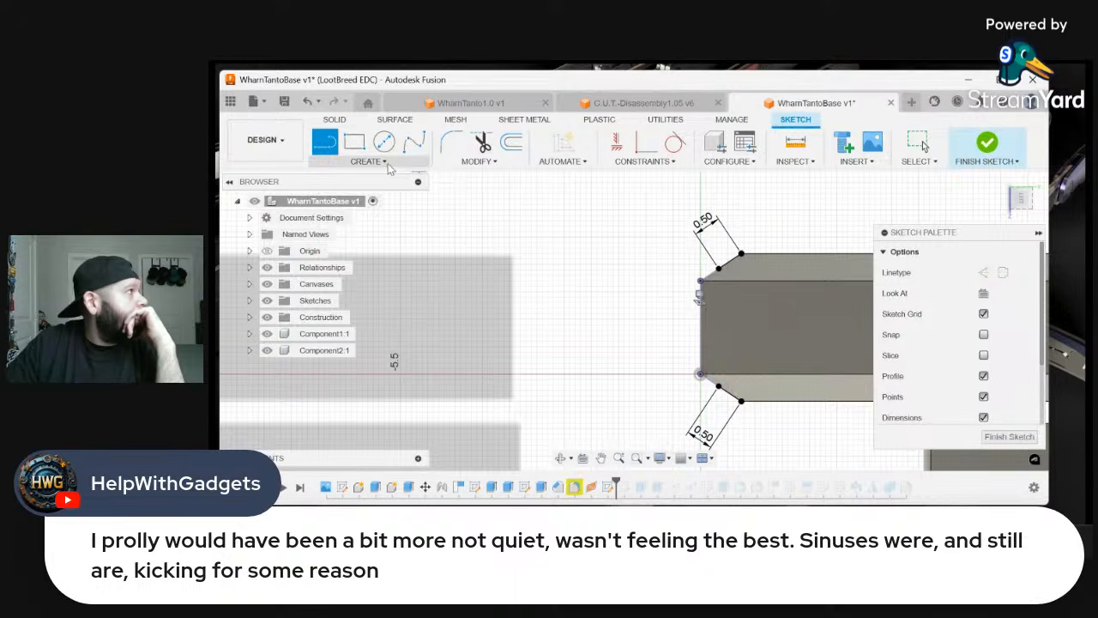
Draw a three-point arc between the inner ends of the two 0.50 mm lines, passing through the middle of the flat spine edge
{"action": "left_click", "coordinate": [376, 161]}
{"action": "mouse_move", "coordinate": [377, 219]}
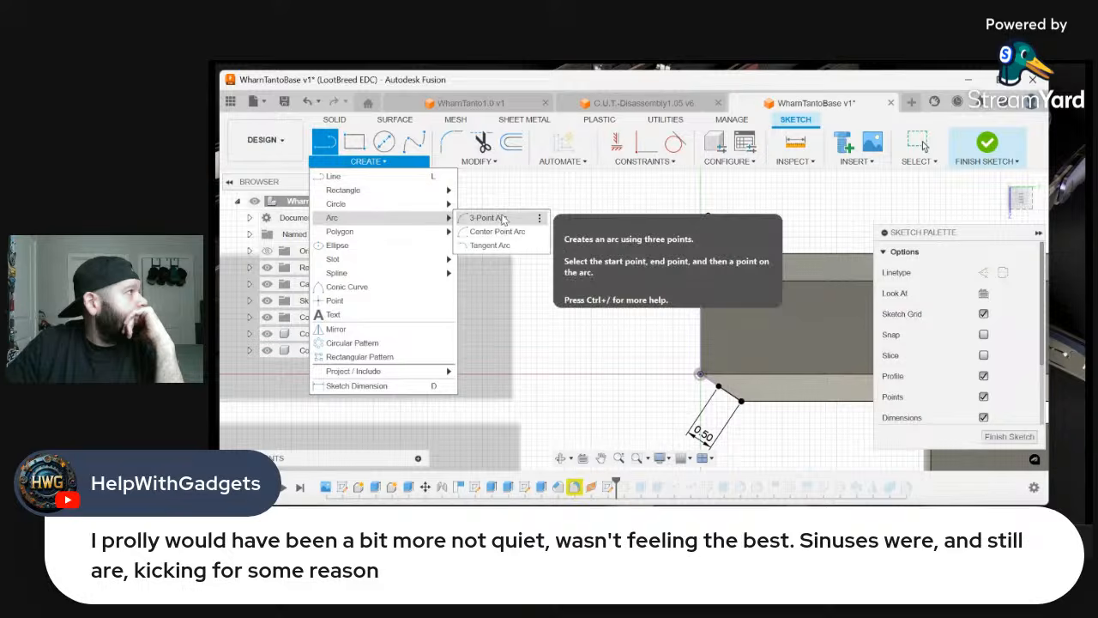
{"action": "left_click", "coordinate": [482, 217]}
{"action": "left_click", "coordinate": [720, 270]}
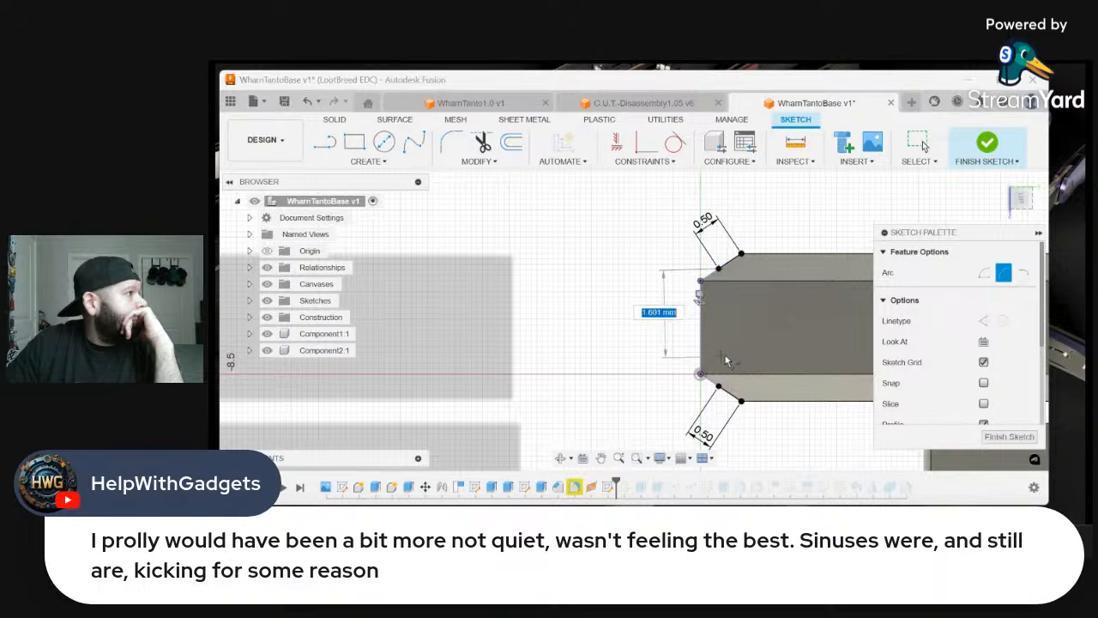
{"action": "left_click", "coordinate": [719, 386]}
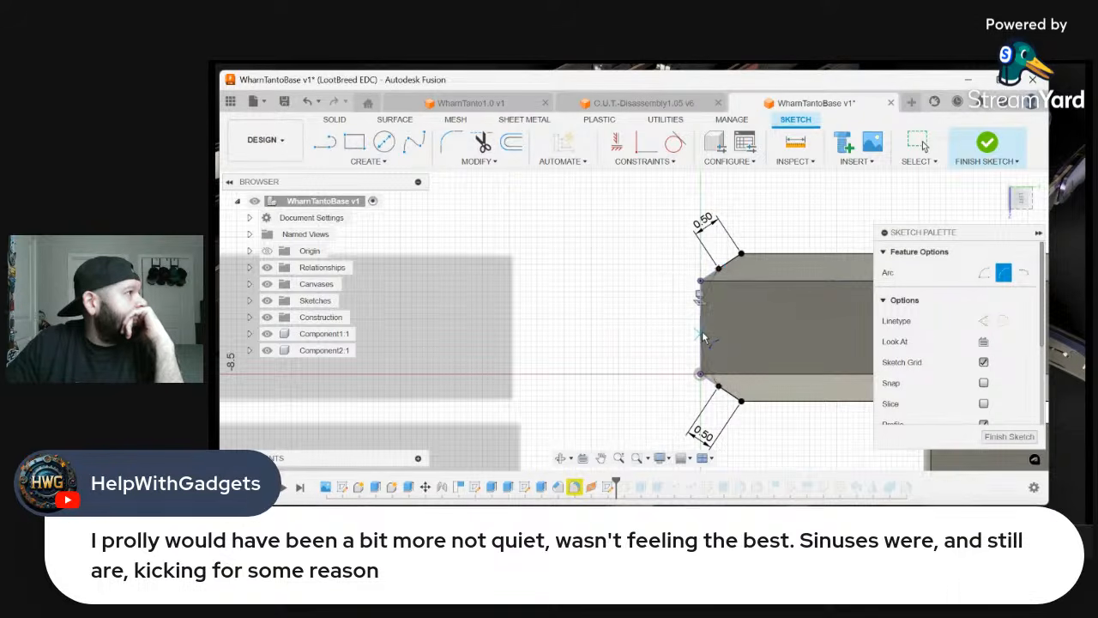
{"action": "scroll", "coordinate": [706, 338], "scroll_direction": "up", "scroll_amount": 5}
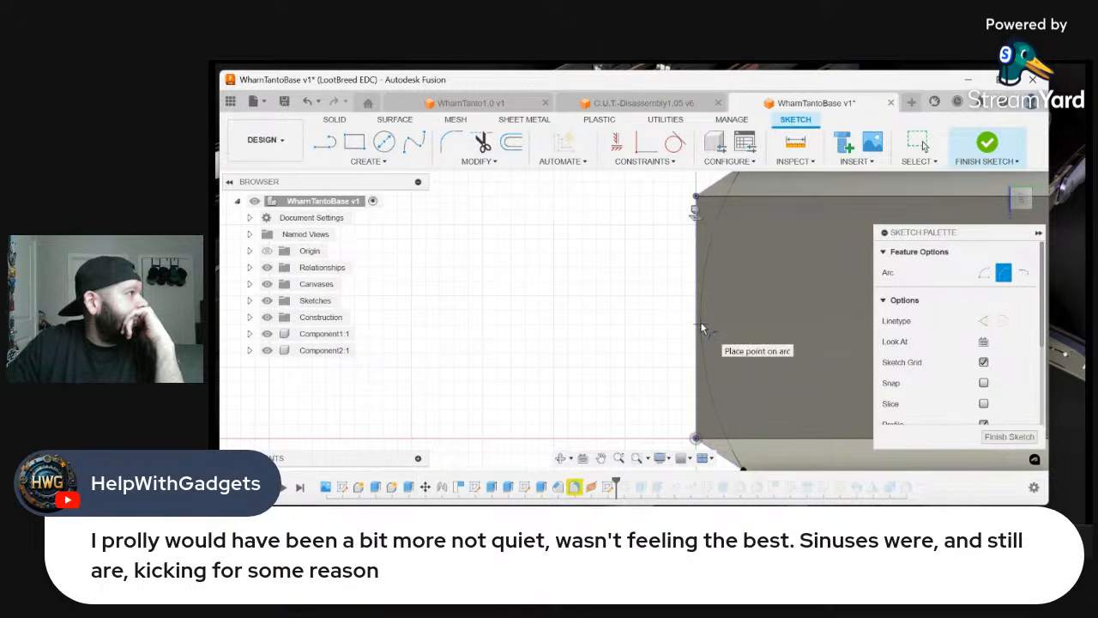
{"action": "scroll", "coordinate": [701, 329], "scroll_direction": "up", "scroll_amount": 2}
{"action": "scroll", "coordinate": [698, 327], "scroll_direction": "up", "scroll_amount": 2}
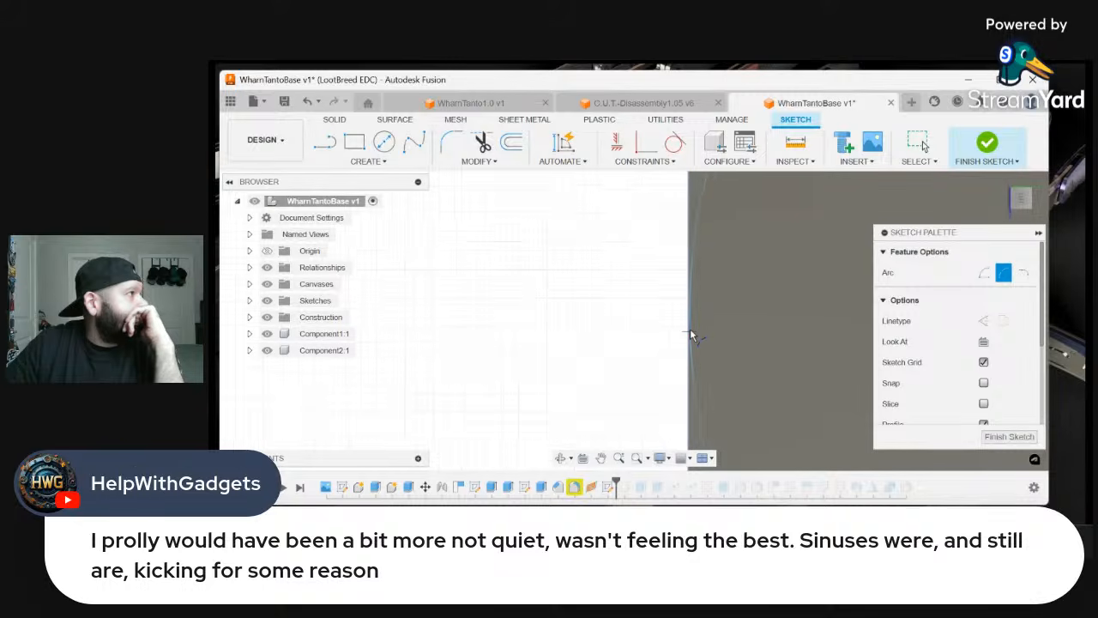
{"action": "scroll", "coordinate": [693, 335], "scroll_direction": "down", "scroll_amount": 3}
{"action": "scroll", "coordinate": [693, 334], "scroll_direction": "down", "scroll_amount": 1}
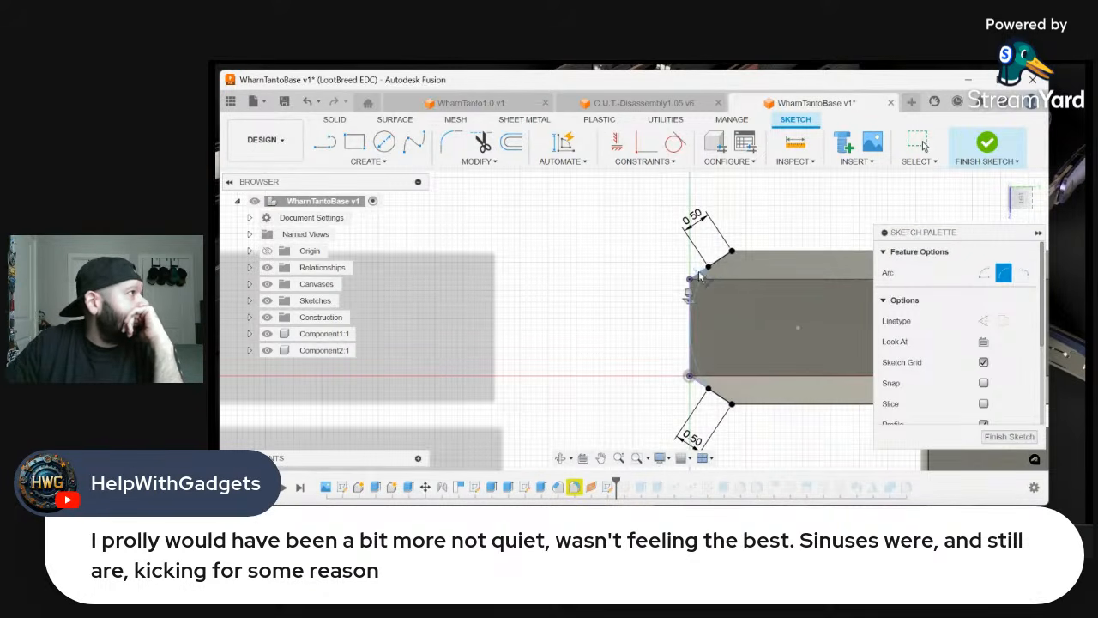
Close the profile with a second three-point arc between the same endpoints, bulging outward past the spine, and finish the sketch
{"action": "left_click", "coordinate": [709, 269]}
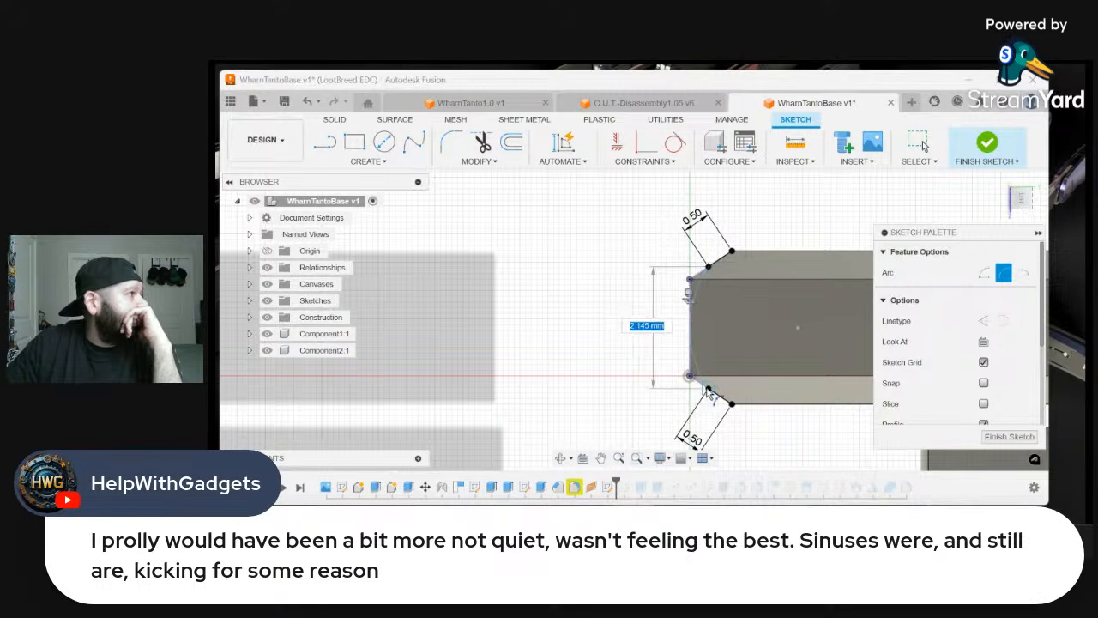
{"action": "left_click", "coordinate": [649, 367]}
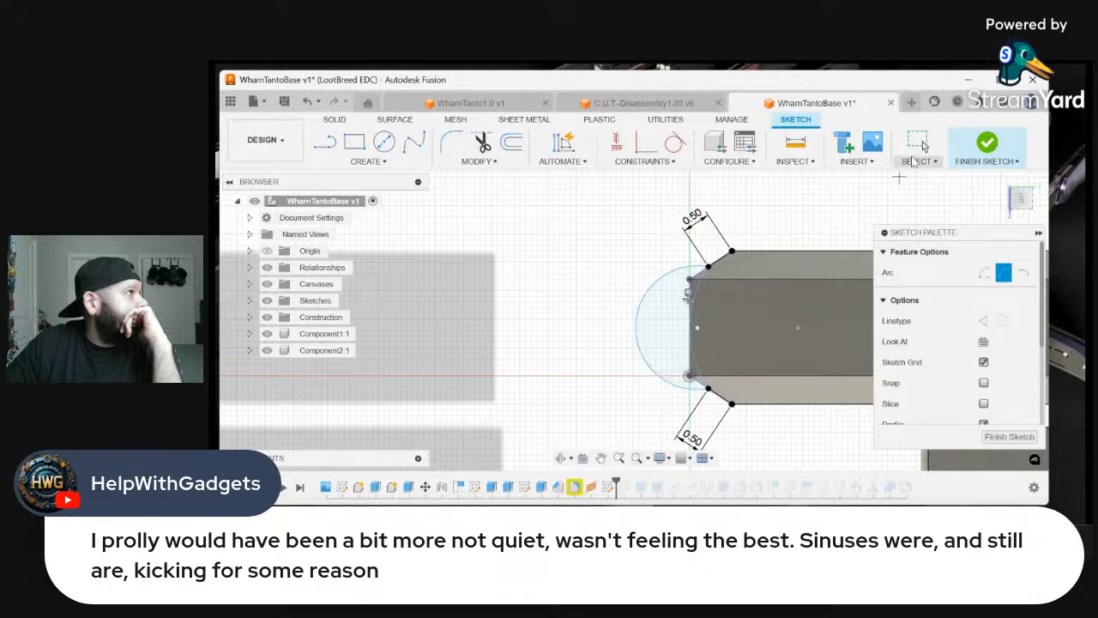
{"action": "left_click", "coordinate": [987, 145]}
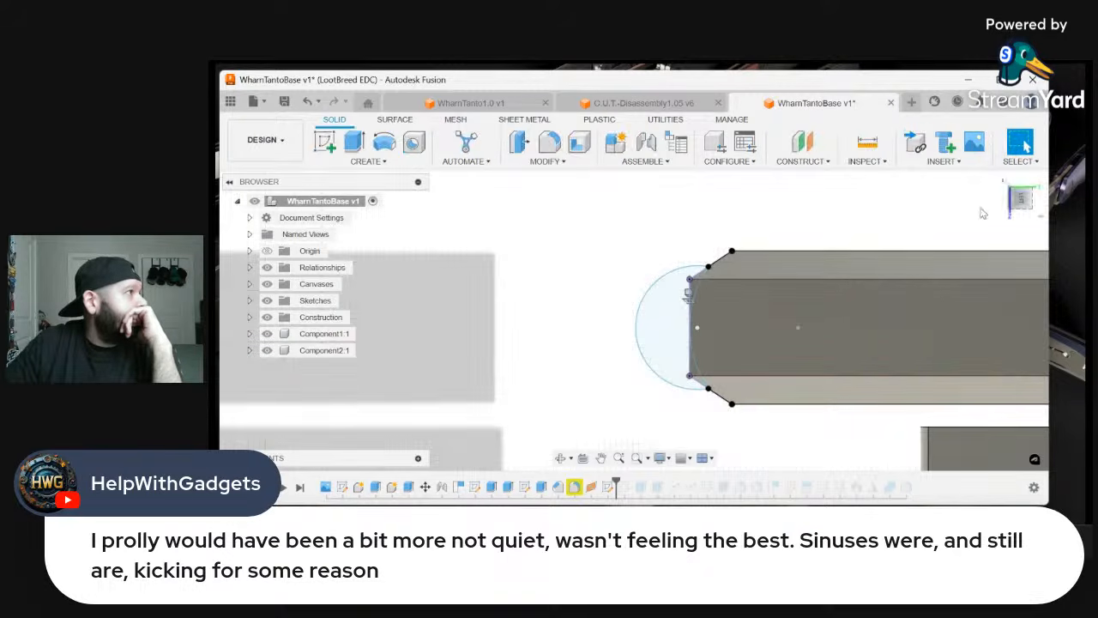
Set up a single-path sweep of the two regions between the arcs, using the spine edge beside the thumb slot as path
{"action": "left_click", "coordinate": [399, 163]}
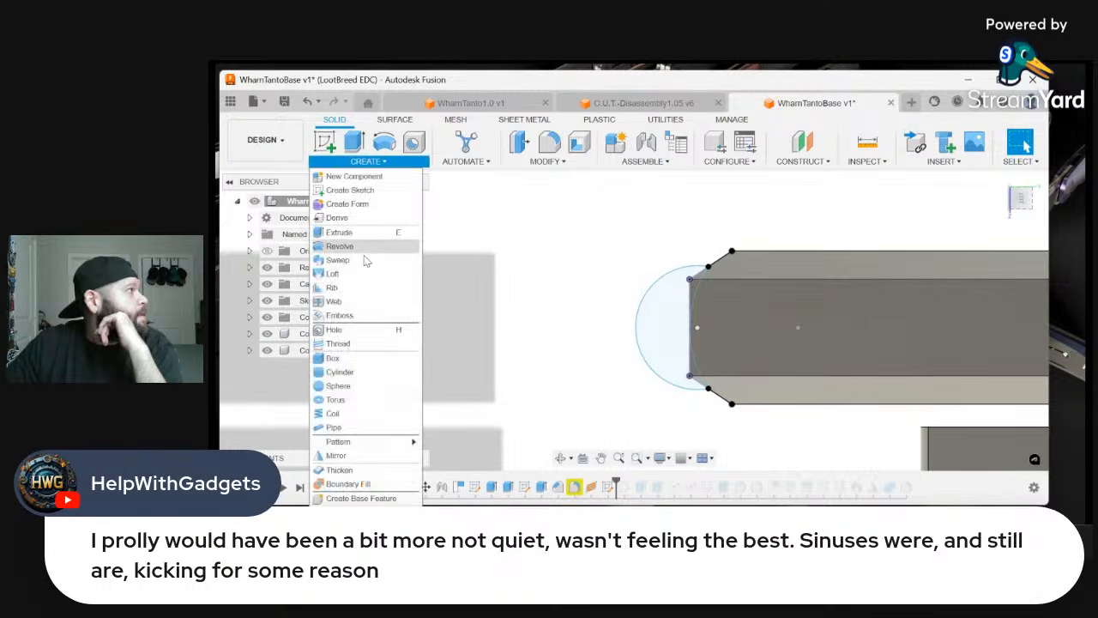
{"action": "left_click", "coordinate": [339, 261]}
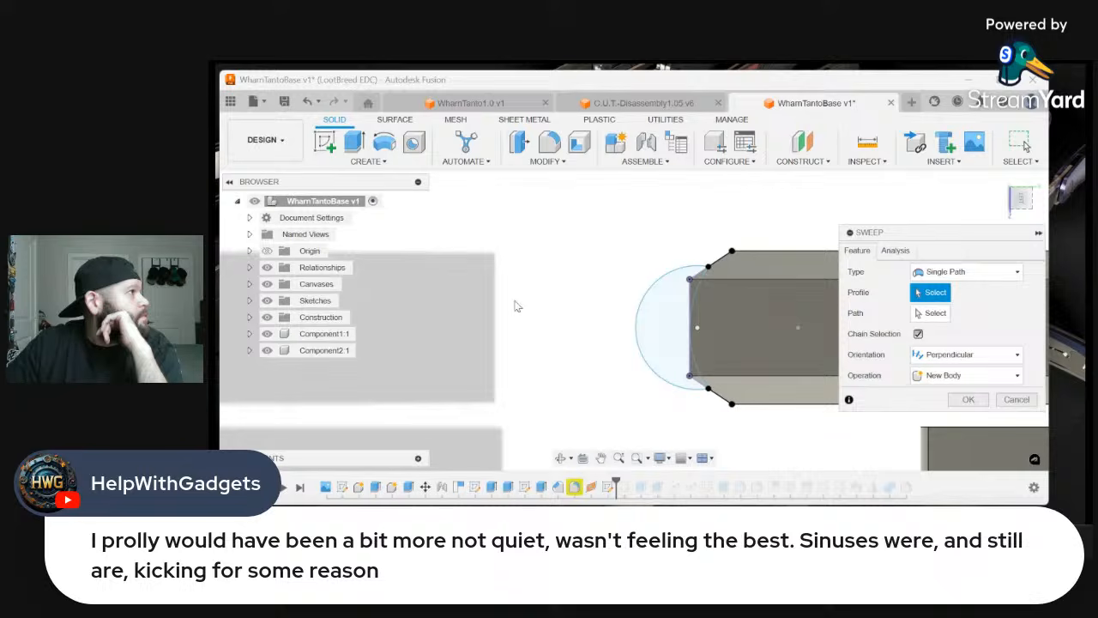
{"action": "left_click", "coordinate": [660, 331]}
{"action": "left_click", "coordinate": [696, 292]}
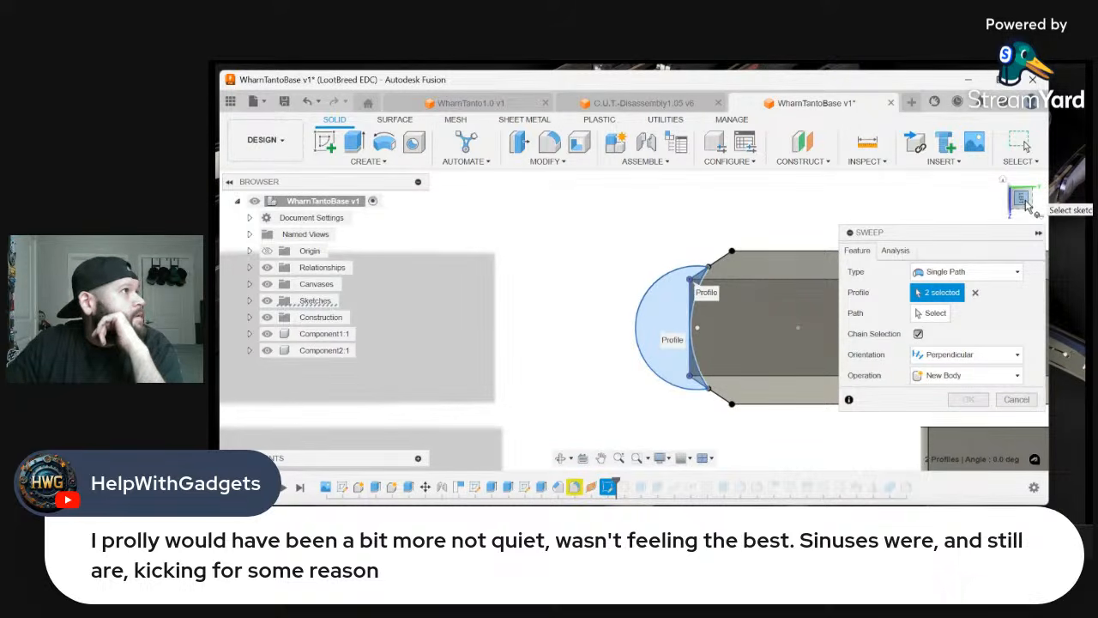
{"action": "mouse_move", "coordinate": [1027, 206]}
{"action": "left_mouse_down"}
{"action": "mouse_move", "coordinate": [1008, 188]}
{"action": "mouse_move", "coordinate": [1034, 198]}
{"action": "mouse_move", "coordinate": [1023, 204]}
{"action": "left_mouse_up"}
{"action": "left_click", "coordinate": [1004, 181]}
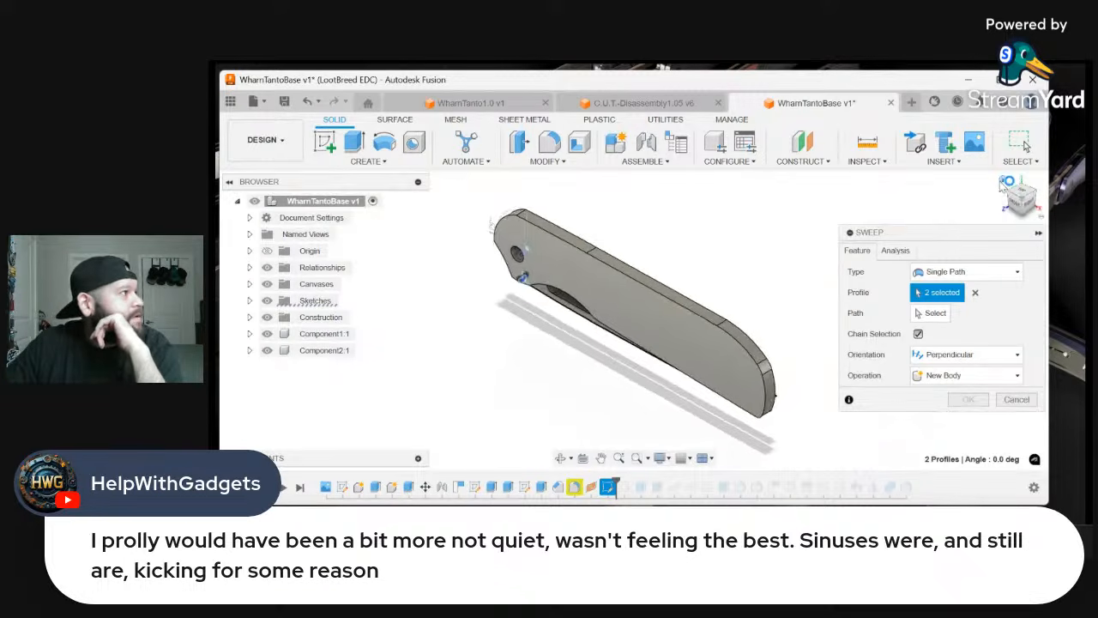
{"action": "left_click", "coordinate": [1010, 213]}
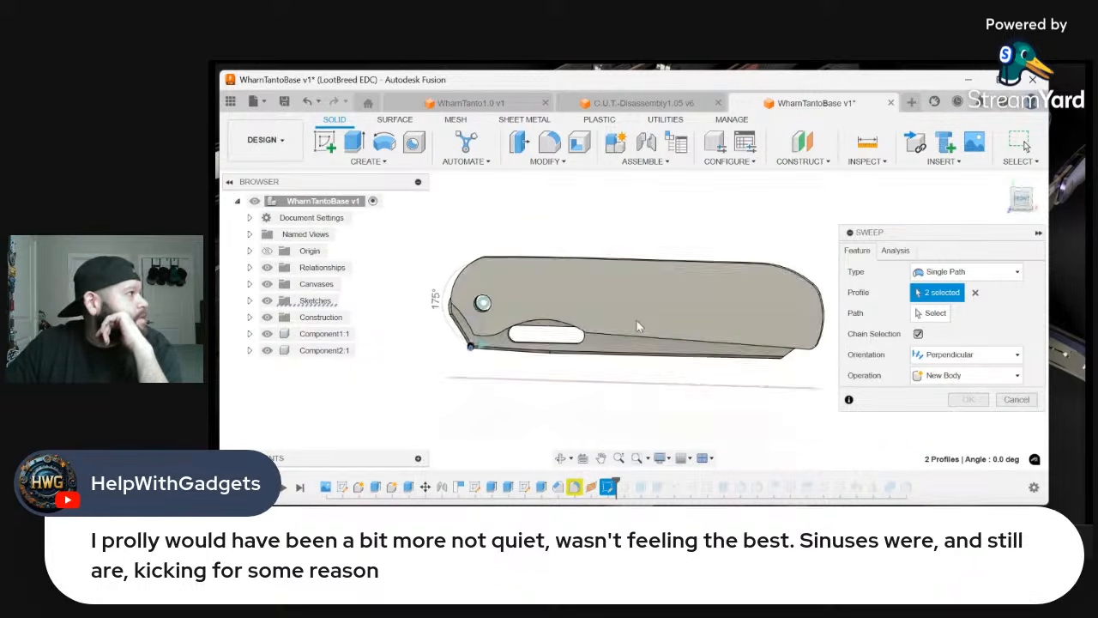
{"action": "scroll", "coordinate": [532, 403], "scroll_direction": "up", "scroll_amount": 3}
{"action": "scroll", "coordinate": [506, 403], "scroll_direction": "up", "scroll_amount": 5}
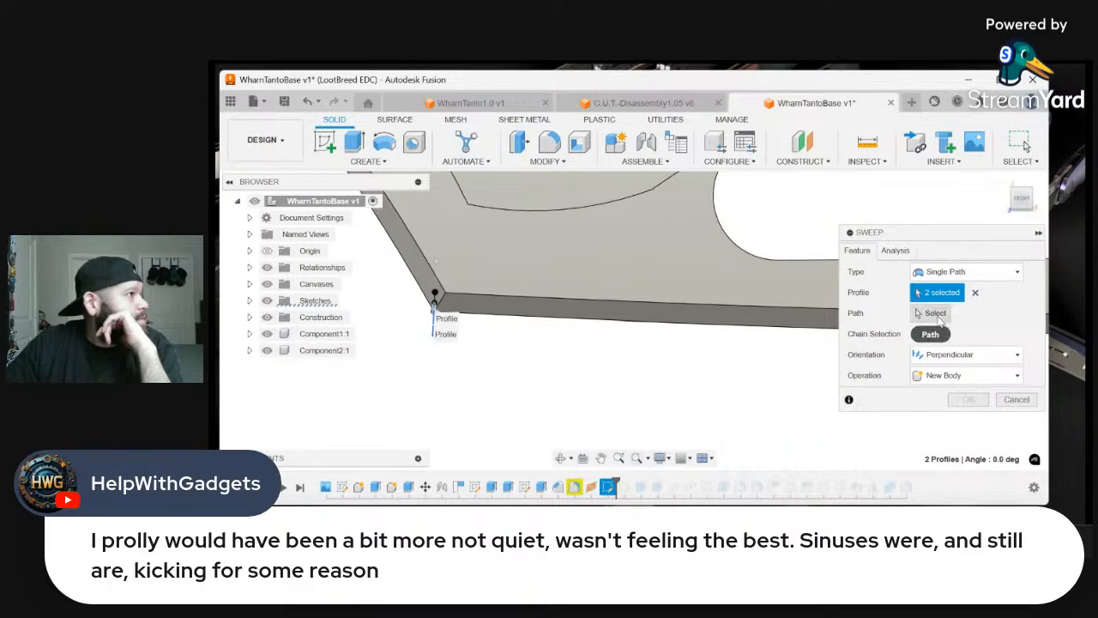
{"action": "left_click", "coordinate": [932, 312]}
{"action": "left_click", "coordinate": [515, 321]}
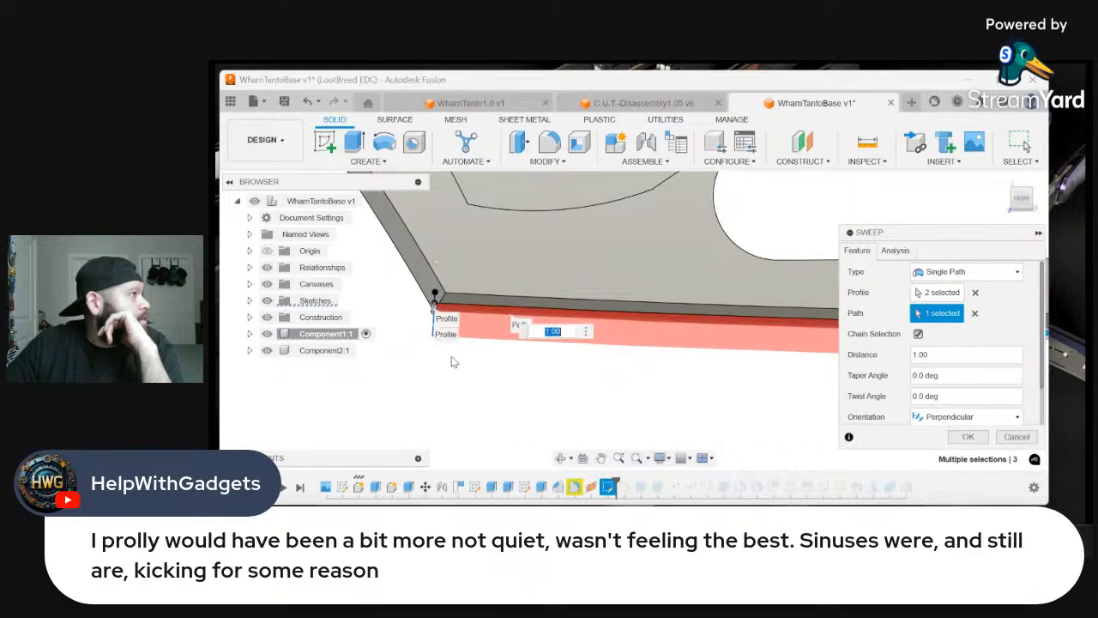
Examine the sweep preview along the chamfered spine and where it ends beside the thumb slot, then cancel the sweep
{"action": "scroll", "coordinate": [446, 378], "scroll_direction": "down", "scroll_amount": 3}
{"action": "scroll", "coordinate": [556, 412], "scroll_direction": "up", "scroll_amount": 2}
{"action": "scroll", "coordinate": [562, 412], "scroll_direction": "down", "scroll_amount": 2}
{"action": "scroll", "coordinate": [730, 376], "scroll_direction": "up", "scroll_amount": 3}
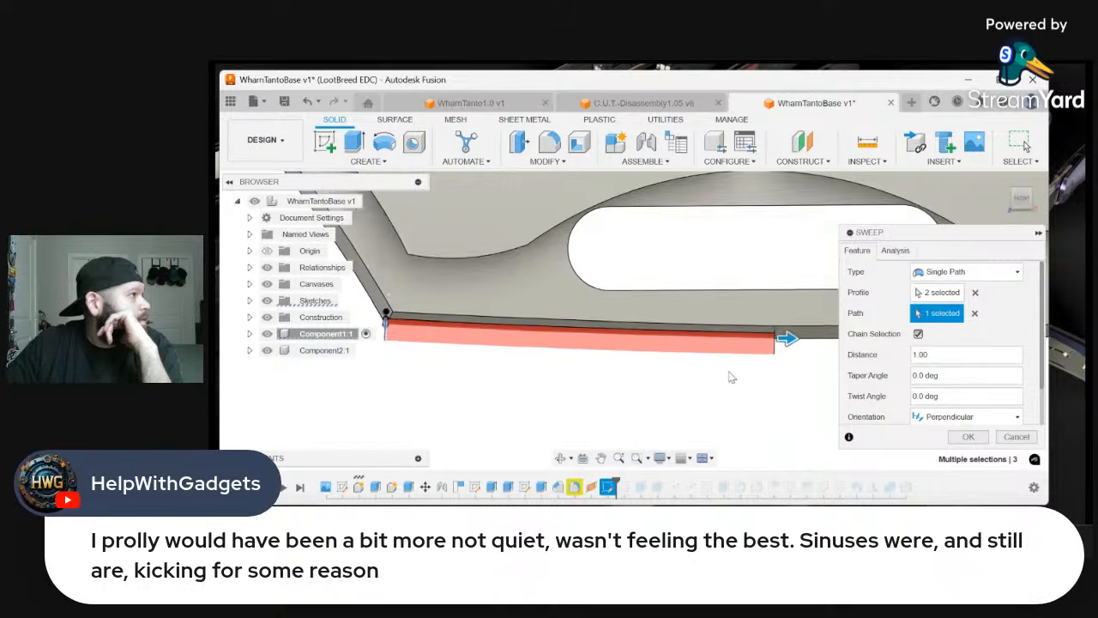
{"action": "scroll", "coordinate": [688, 412], "scroll_direction": "down", "scroll_amount": 5}
{"action": "scroll", "coordinate": [772, 368], "scroll_direction": "up", "scroll_amount": 3}
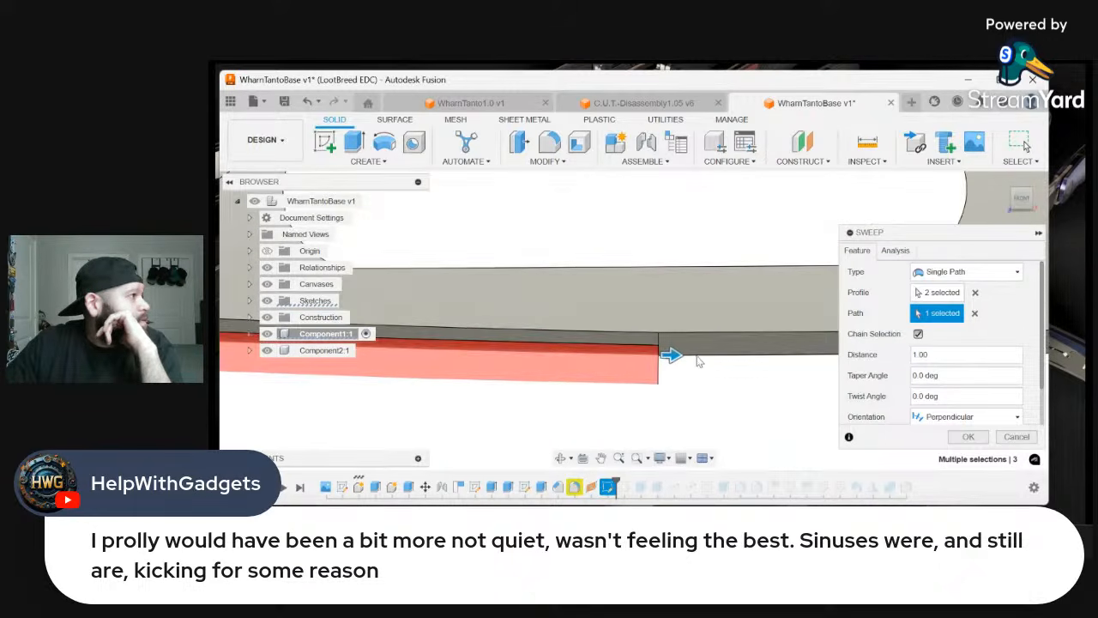
{"action": "scroll", "coordinate": [686, 352], "scroll_direction": "up", "scroll_amount": 5}
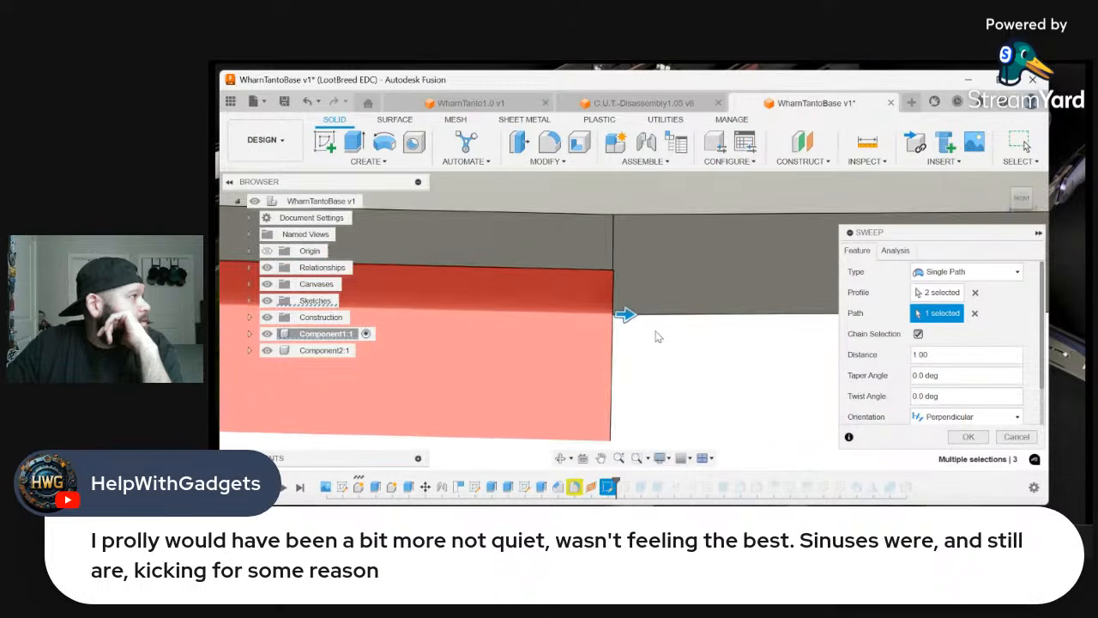
{"action": "scroll", "coordinate": [643, 334], "scroll_direction": "down", "scroll_amount": 3}
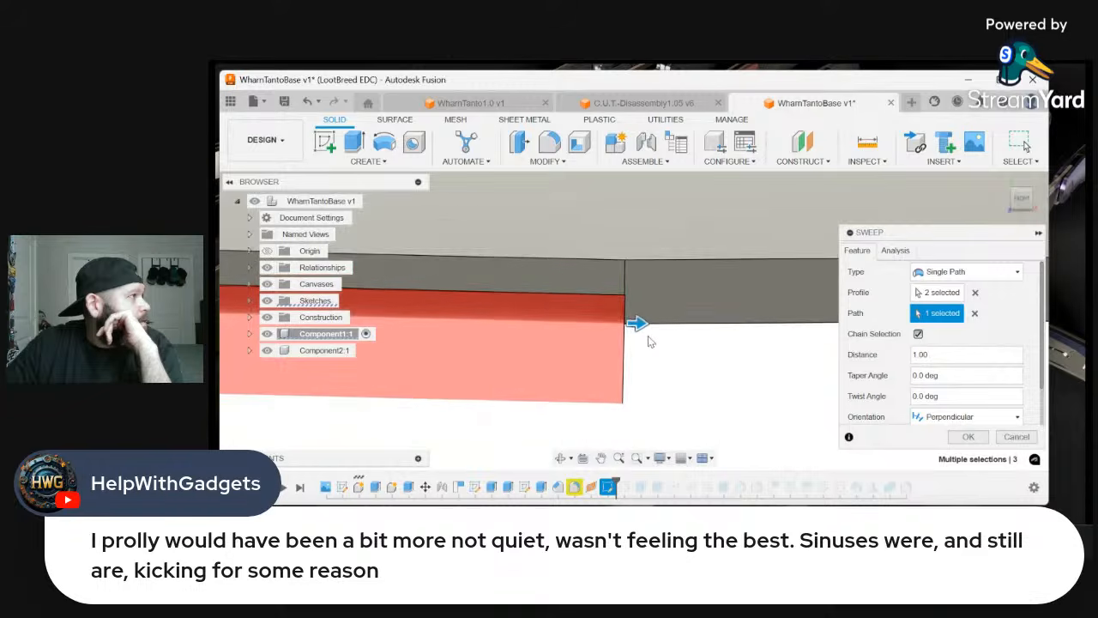
{"action": "left_click", "coordinate": [1032, 207]}
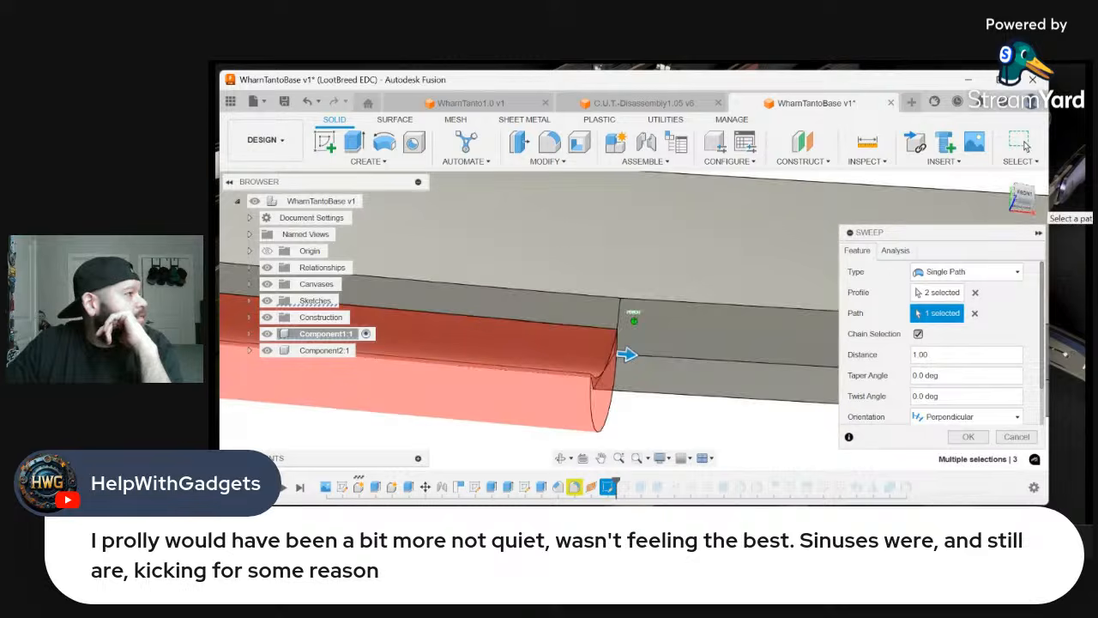
{"action": "left_click_drag", "start_coordinate": [1032, 206], "coordinate": [1037, 195]}
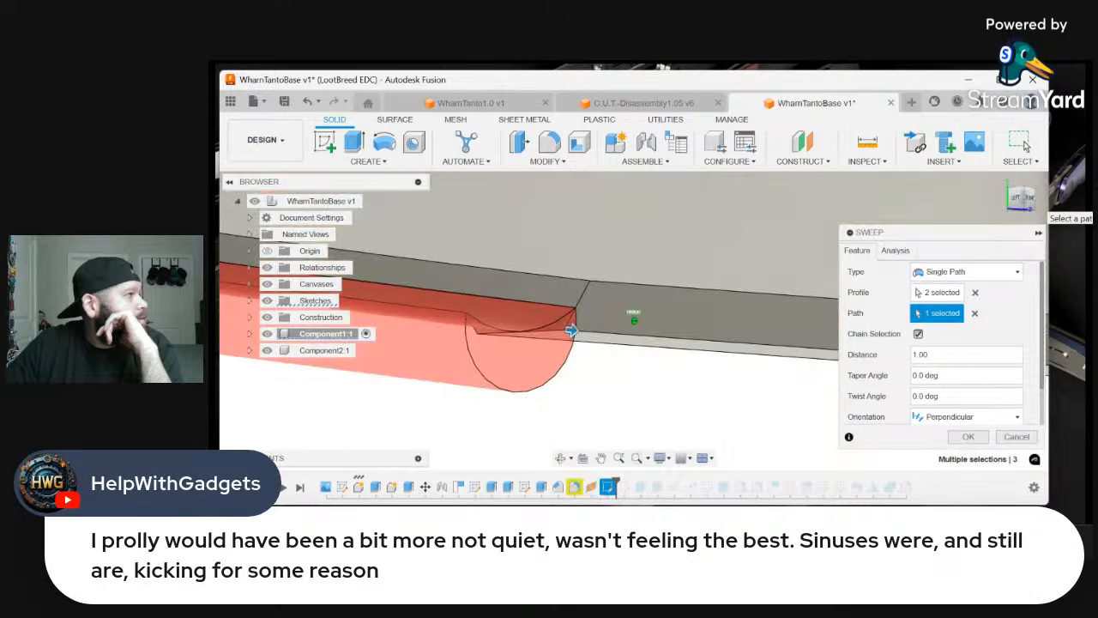
{"action": "middle_click_drag", "start_coordinate": [802, 360], "coordinate": [709, 439], "text": "shift"}
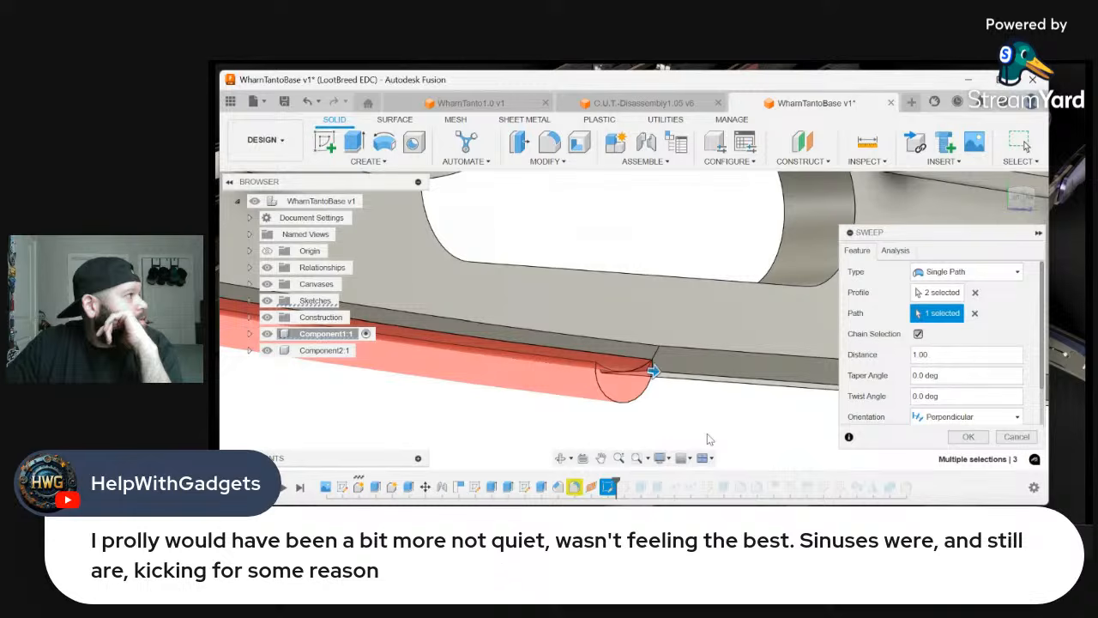
{"action": "left_click", "coordinate": [1015, 436]}
{"action": "right_click", "coordinate": [920, 417]}
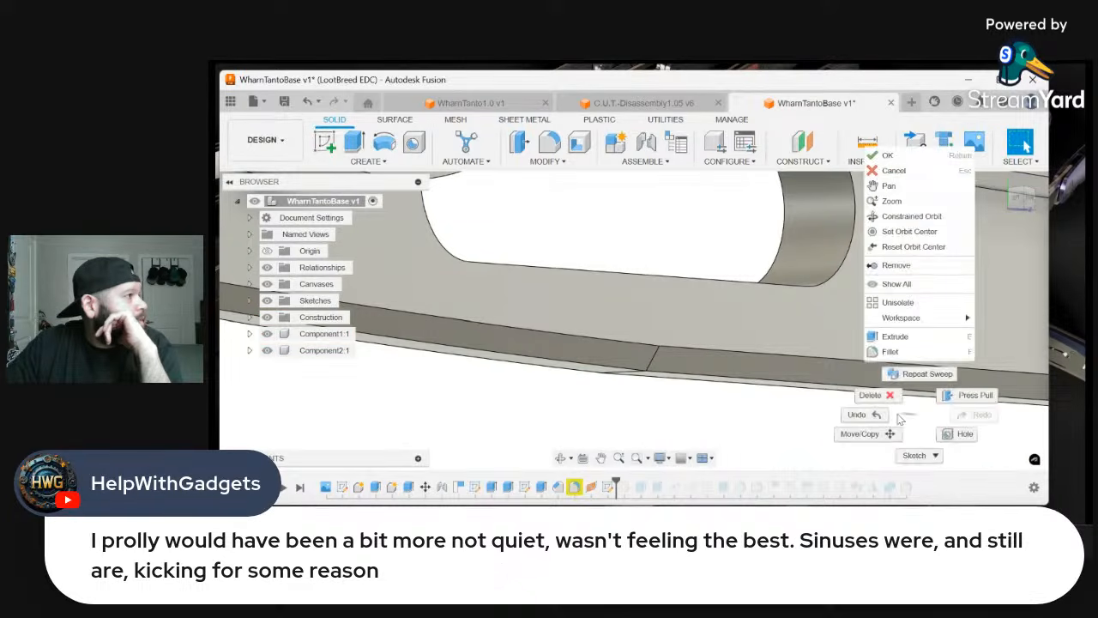
{"action": "left_click", "coordinate": [887, 417]}
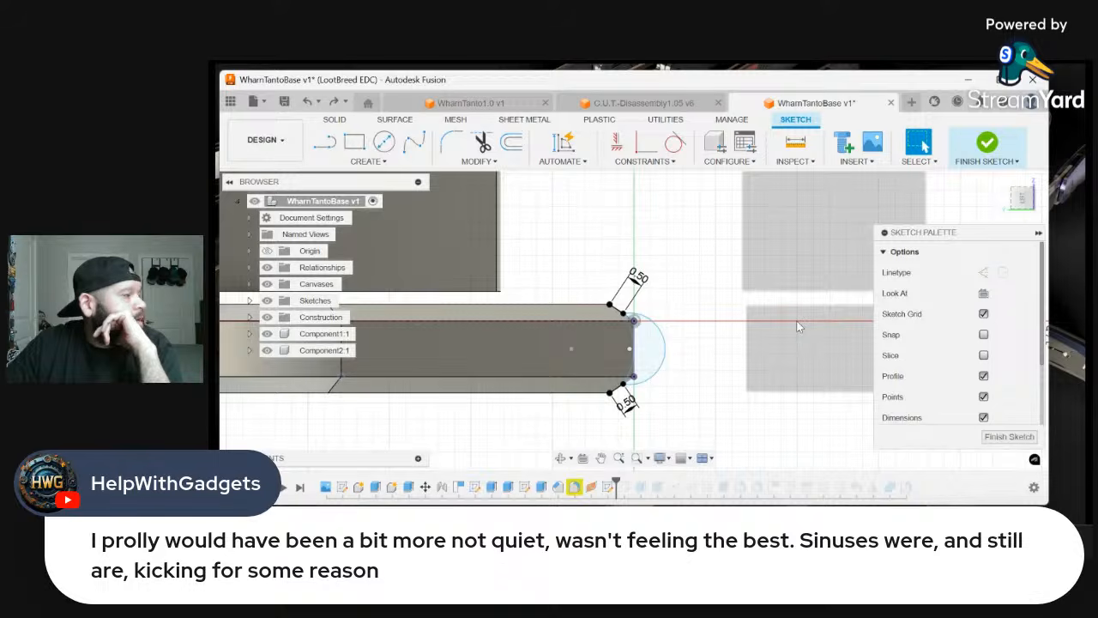
{"action": "right_click", "coordinate": [798, 326]}
{"action": "left_click", "coordinate": [845, 318]}
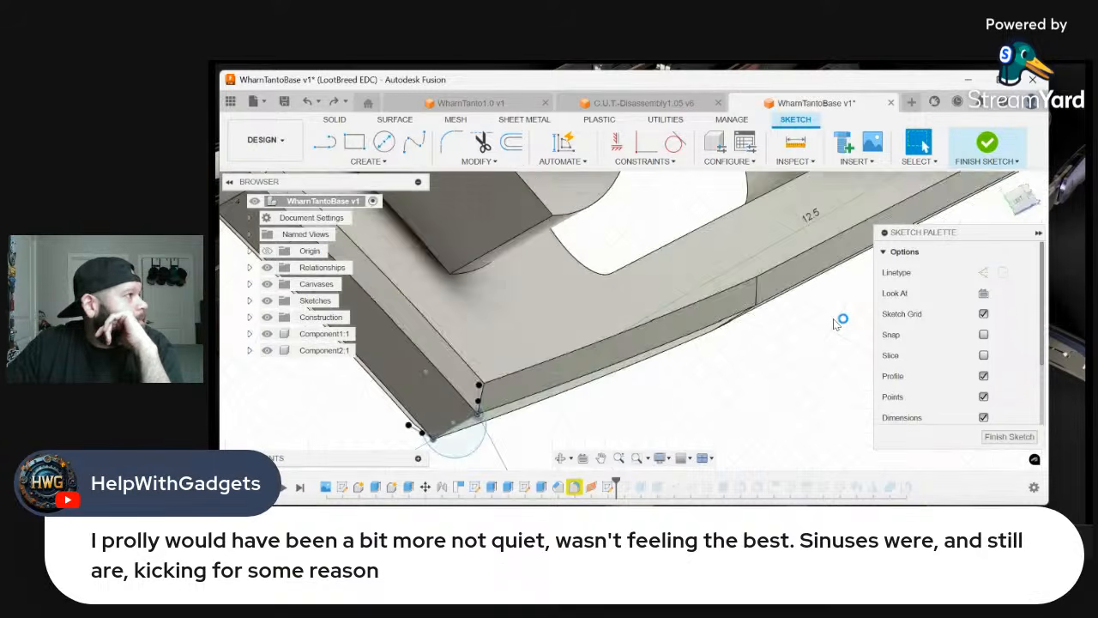
Try a perpendicular single-path sweep cut of both arc profile regions along the spine edge beside the thumb slot, with distance 1.00
{"action": "left_click", "coordinate": [351, 163]}
{"action": "left_click", "coordinate": [360, 270]}
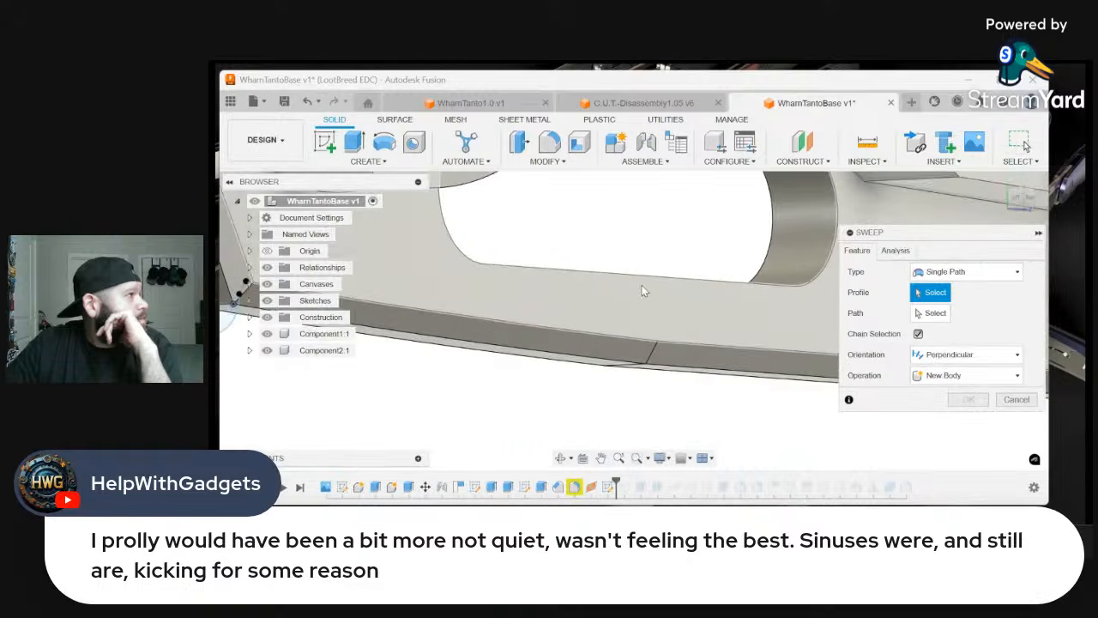
{"action": "scroll", "coordinate": [706, 300], "scroll_direction": "down", "scroll_amount": 3}
{"action": "scroll", "coordinate": [389, 329], "scroll_direction": "up", "scroll_amount": 5}
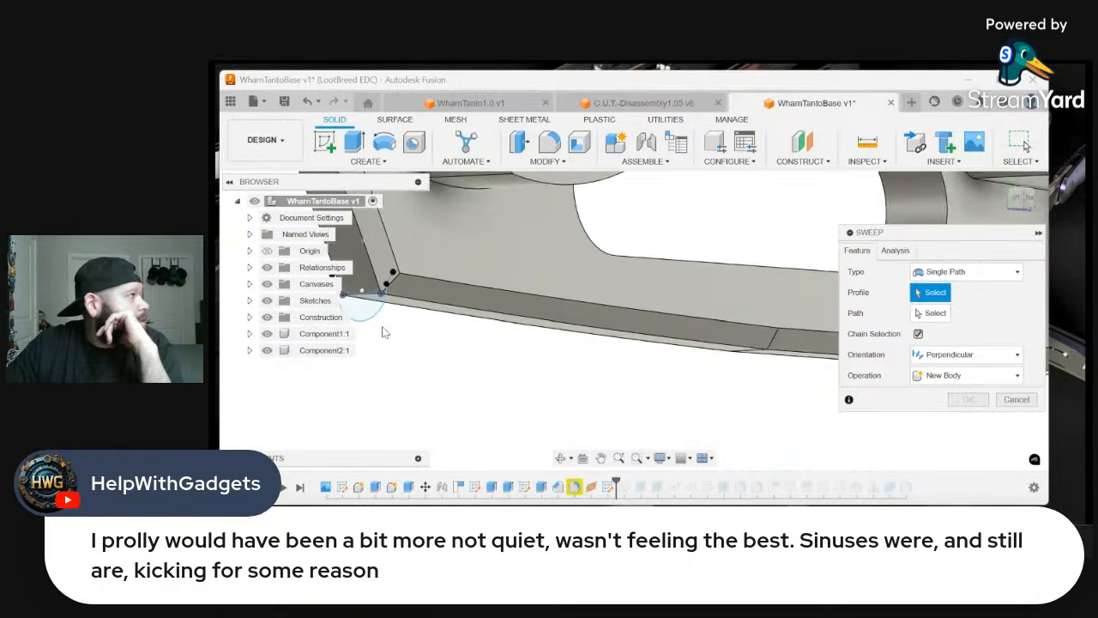
{"action": "left_click", "coordinate": [378, 288]}
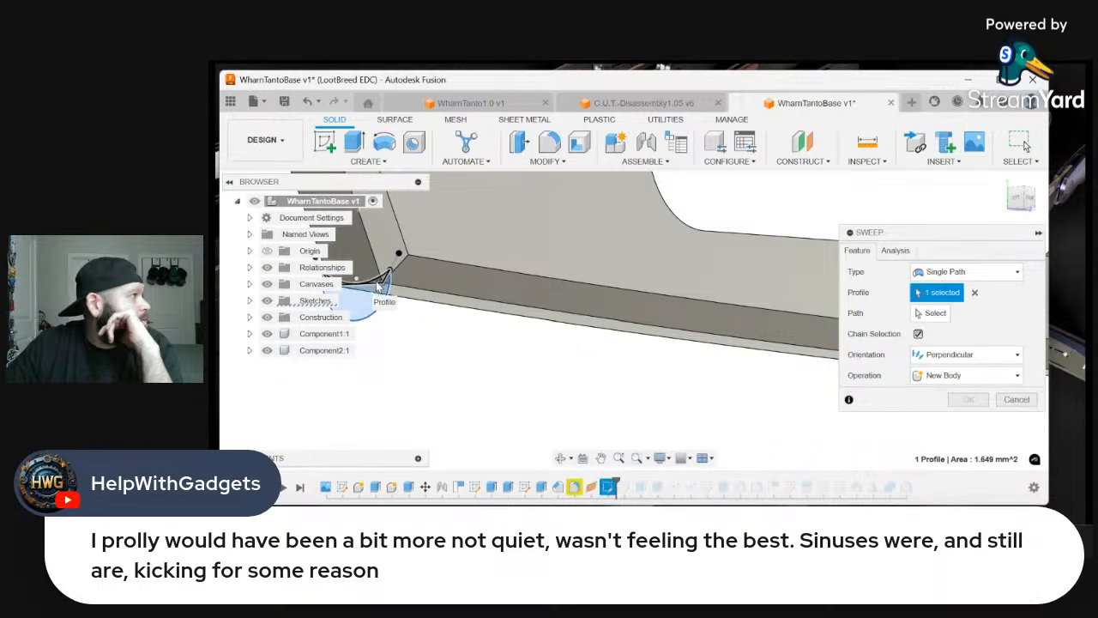
{"action": "left_click", "coordinate": [935, 313]}
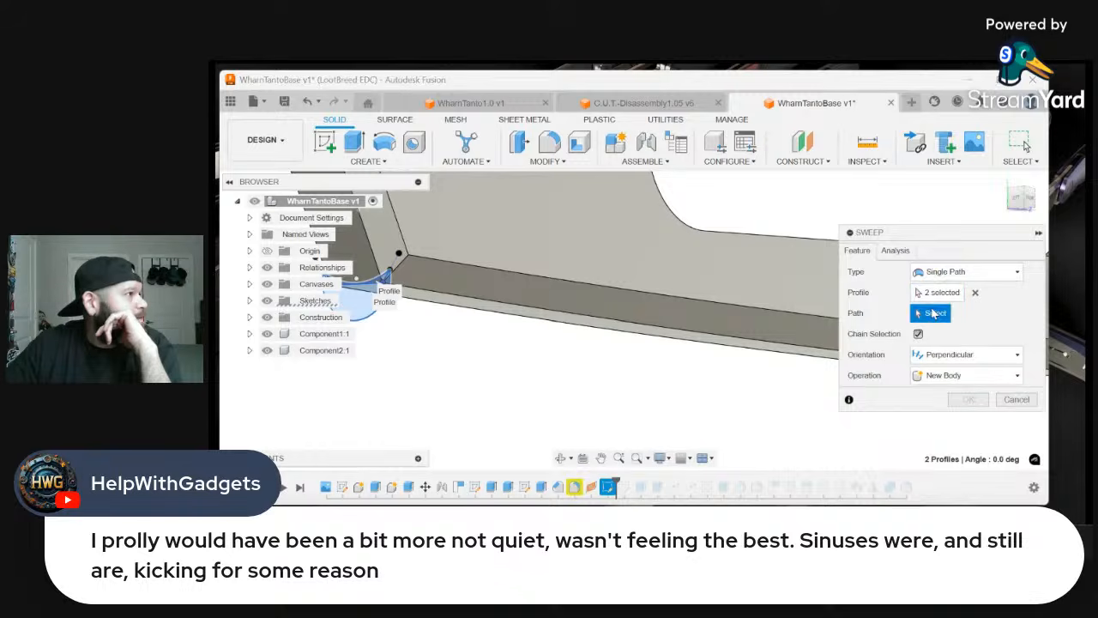
{"action": "left_click", "coordinate": [601, 335]}
{"action": "scroll", "coordinate": [476, 378], "scroll_direction": "down", "scroll_amount": 3}
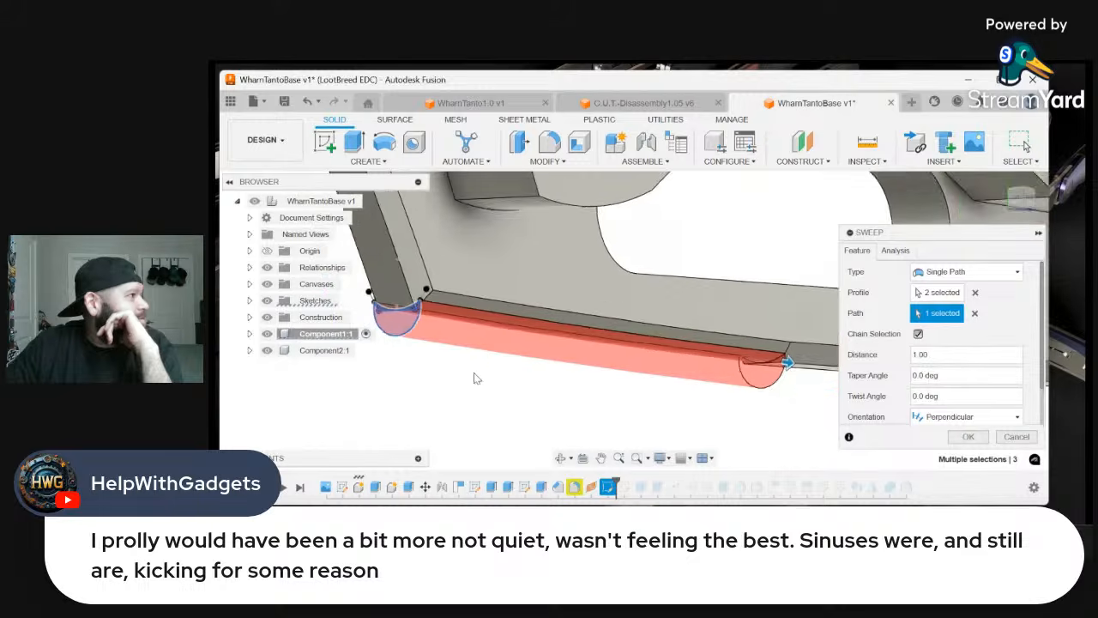
{"action": "left_click", "coordinate": [961, 438]}
{"action": "left_click", "coordinate": [967, 420]}
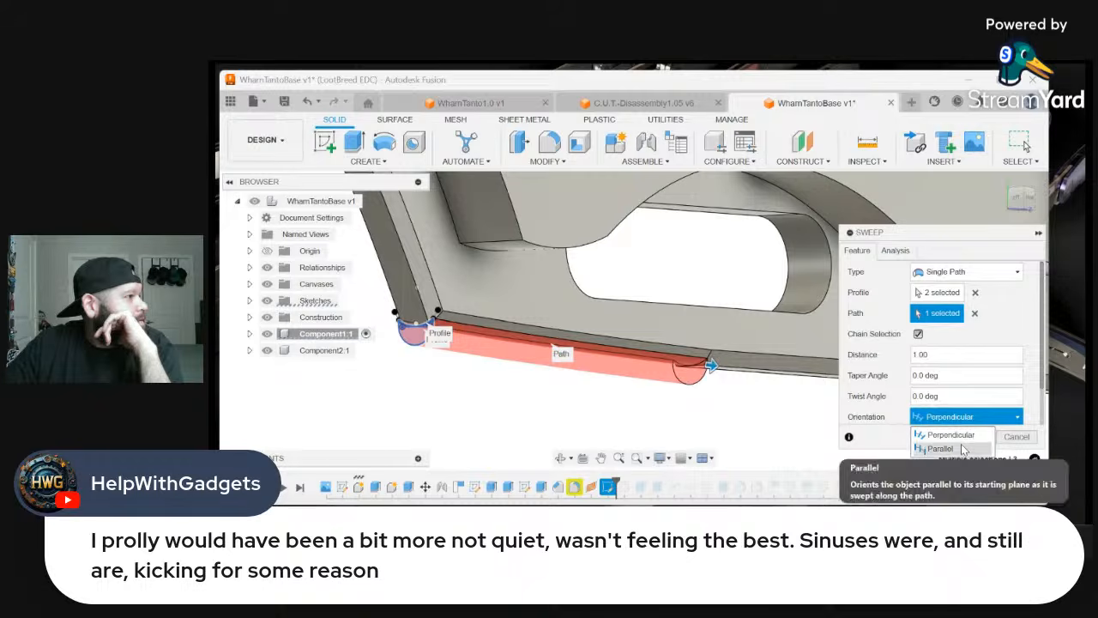
{"action": "left_click", "coordinate": [961, 438]}
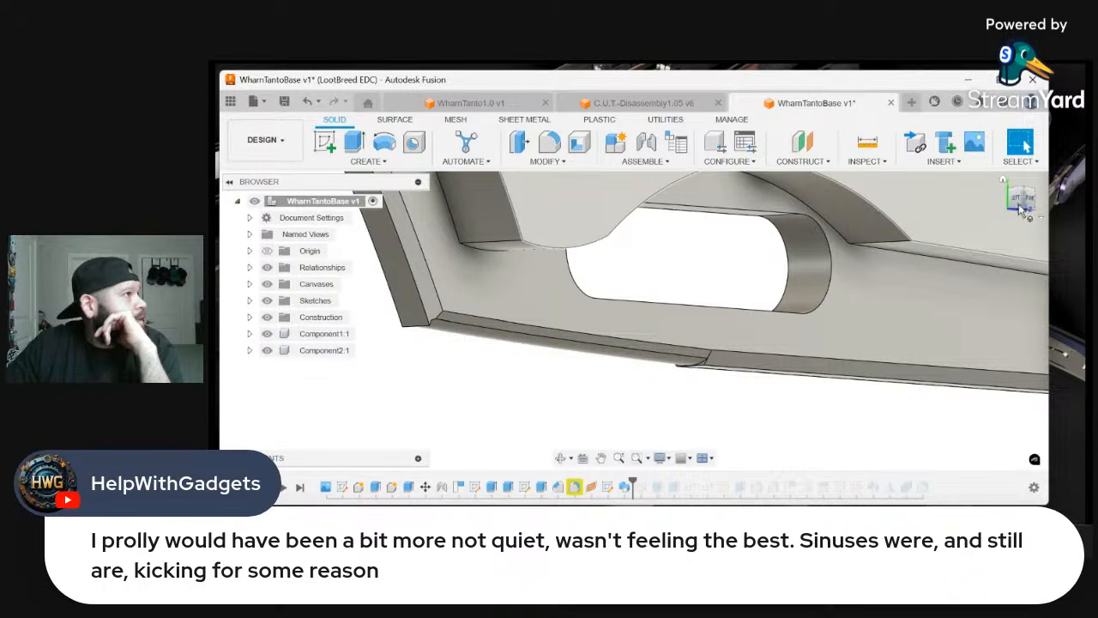
Inspect the swept cut on the spine from the front and undo it
{"action": "left_click", "coordinate": [1029, 201]}
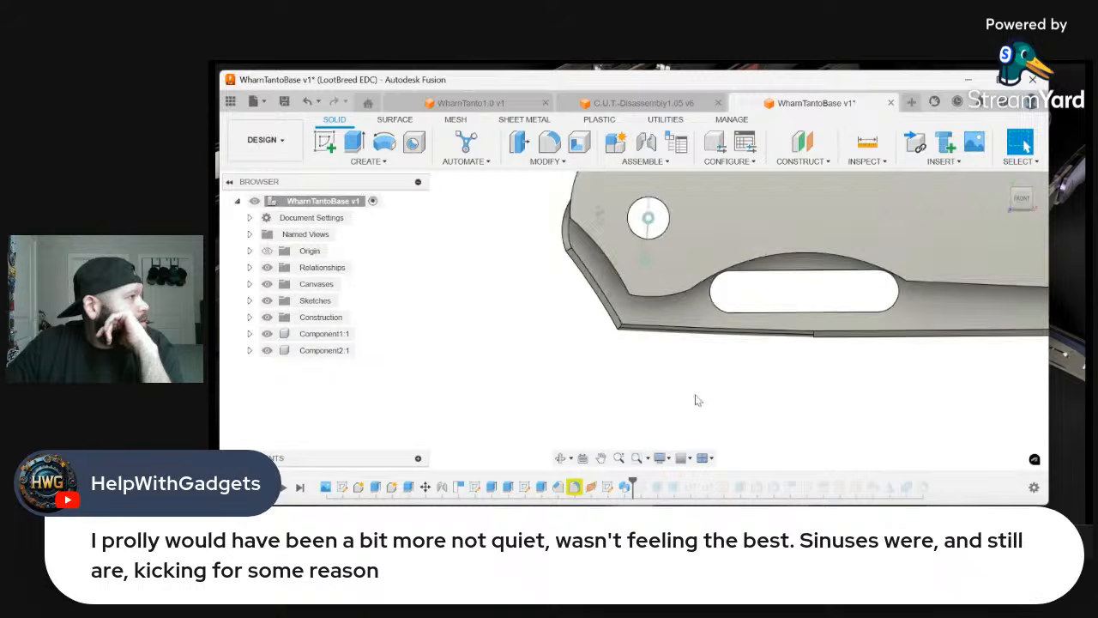
{"action": "right_click", "coordinate": [875, 377]}
{"action": "left_click", "coordinate": [815, 378]}
{"action": "scroll", "coordinate": [696, 392], "scroll_direction": "down", "scroll_amount": 2}
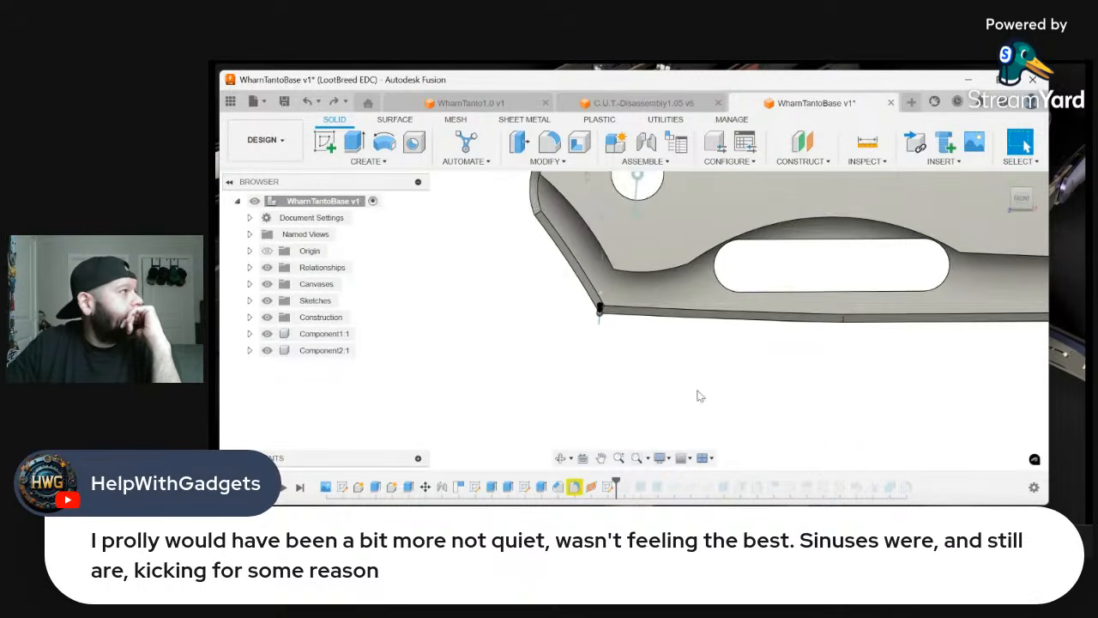
Start a sketch on the blade's flat recessed face around the thumb slot
{"action": "left_click", "coordinate": [326, 141]}
{"action": "left_click", "coordinate": [613, 296]}
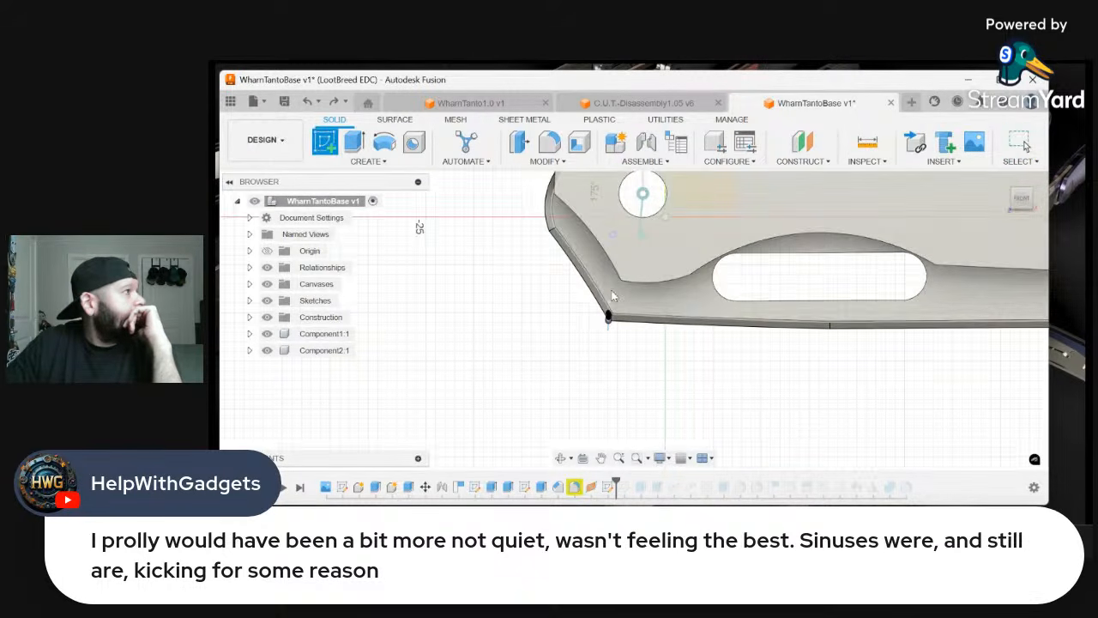
{"action": "left_click", "coordinate": [689, 308]}
Examine how the arc profile sits against the chamfered edges at the spine's corner, from the front and at an angle
{"action": "scroll", "coordinate": [628, 434], "scroll_direction": "up", "scroll_amount": 5}
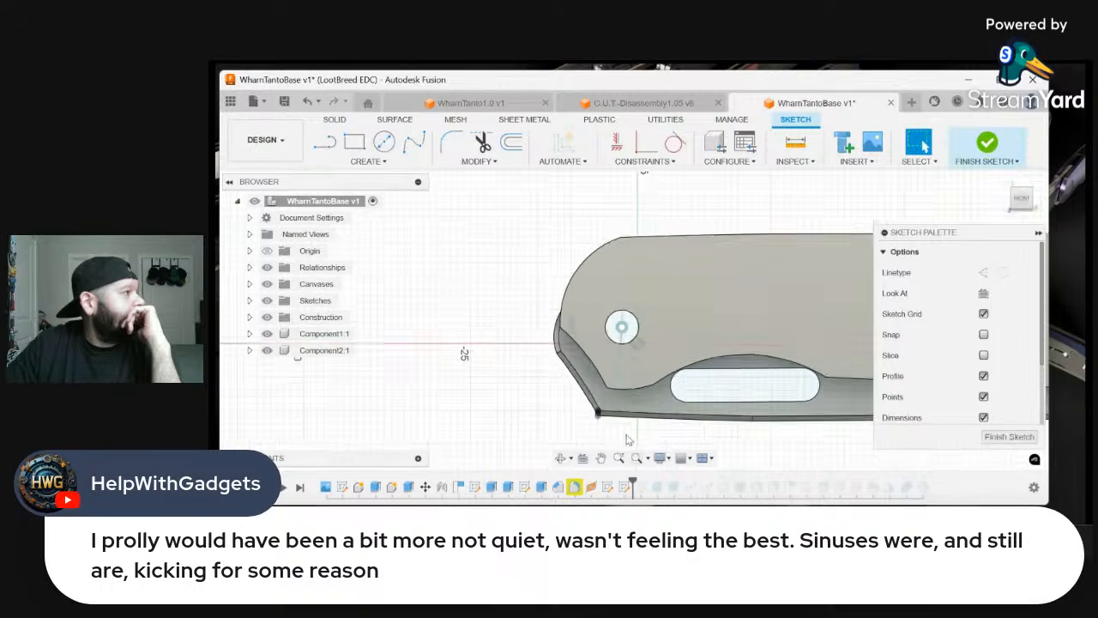
{"action": "scroll", "coordinate": [592, 411], "scroll_direction": "up", "scroll_amount": 3}
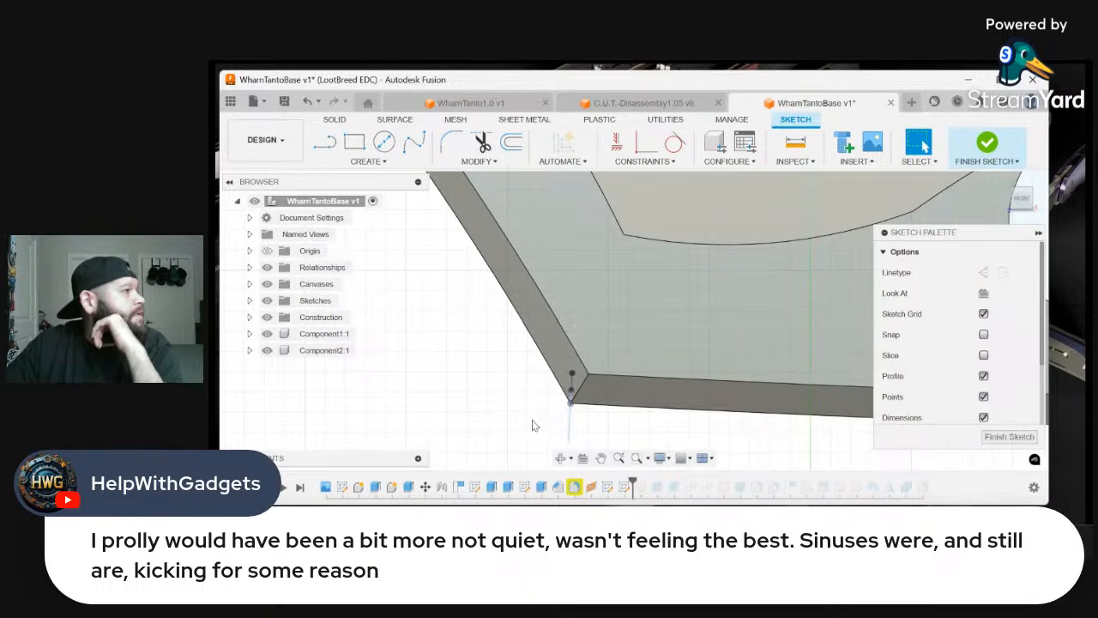
{"action": "scroll", "coordinate": [533, 425], "scroll_direction": "down", "scroll_amount": 1}
{"action": "scroll", "coordinate": [578, 424], "scroll_direction": "up", "scroll_amount": 4}
{"action": "scroll", "coordinate": [579, 424], "scroll_direction": "down", "scroll_amount": 1}
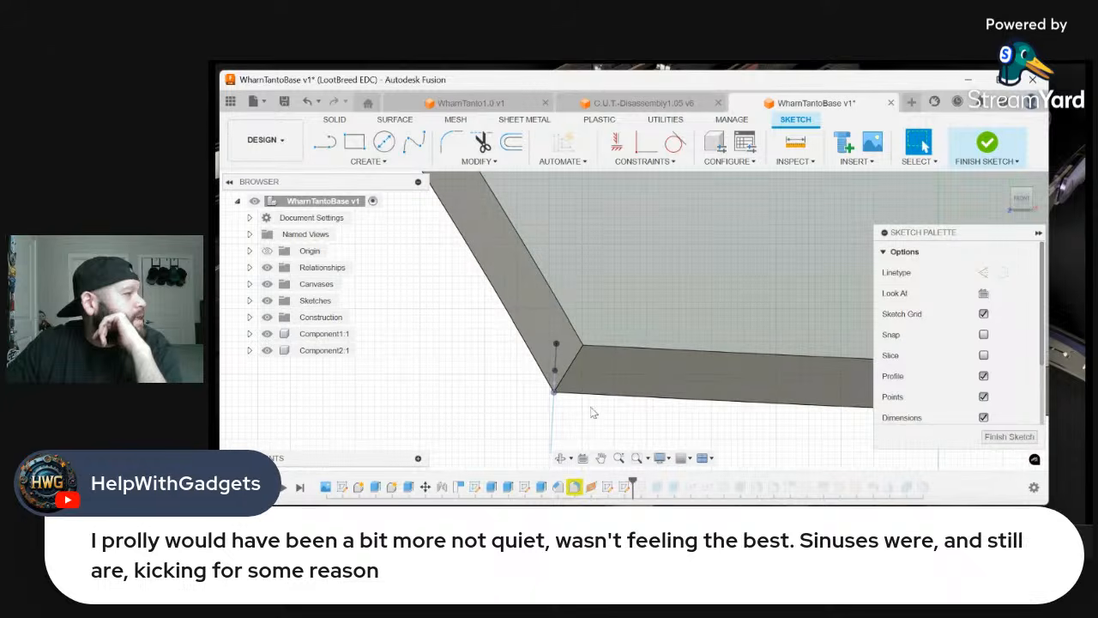
{"action": "left_click_drag", "start_coordinate": [1021, 209], "coordinate": [1034, 208]}
{"action": "scroll", "coordinate": [524, 396], "scroll_direction": "up", "scroll_amount": 5}
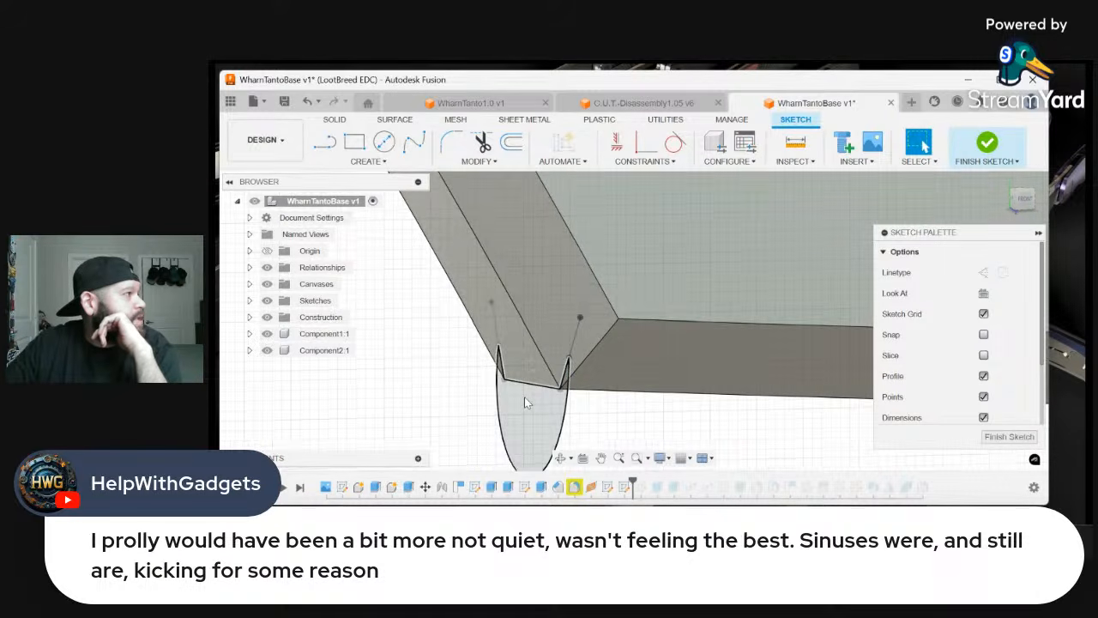
{"action": "left_click", "coordinate": [552, 352]}
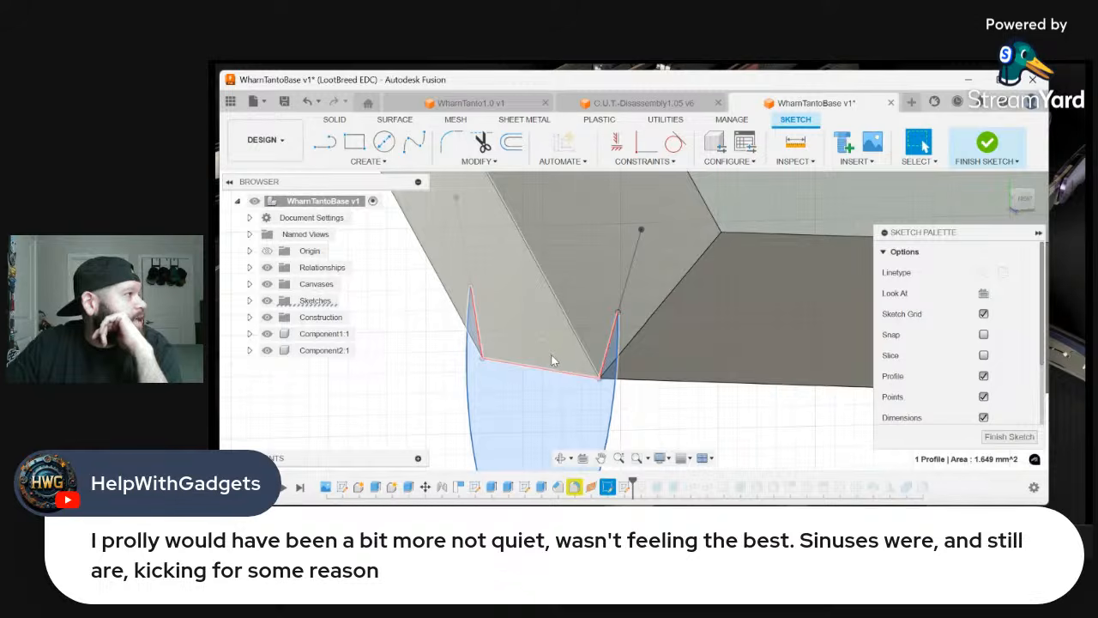
{"action": "scroll", "coordinate": [447, 389], "scroll_direction": "down", "scroll_amount": 2}
{"action": "scroll", "coordinate": [447, 388], "scroll_direction": "down", "scroll_amount": 2}
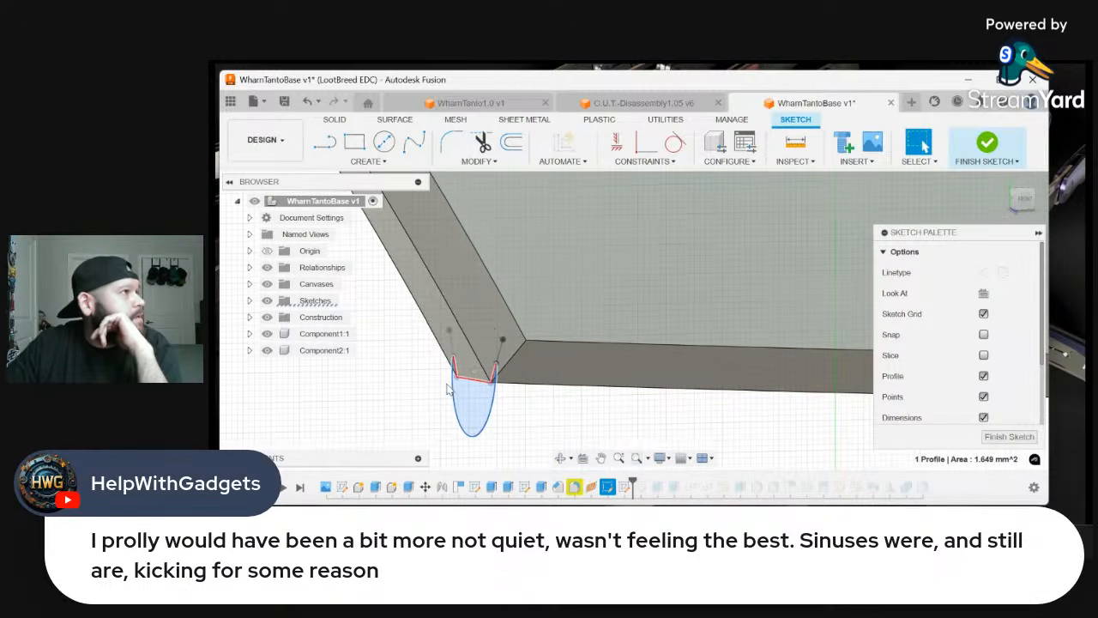
{"action": "left_click", "coordinate": [1023, 208]}
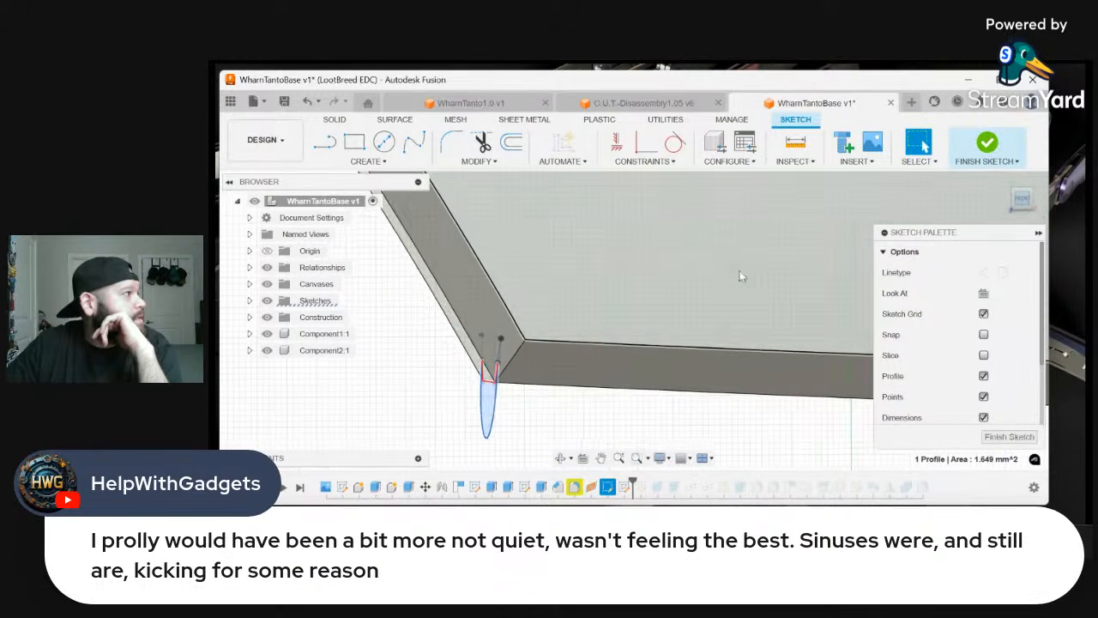
{"action": "scroll", "coordinate": [606, 425], "scroll_direction": "down", "scroll_amount": 2}
{"action": "scroll", "coordinate": [560, 433], "scroll_direction": "up", "scroll_amount": 4}
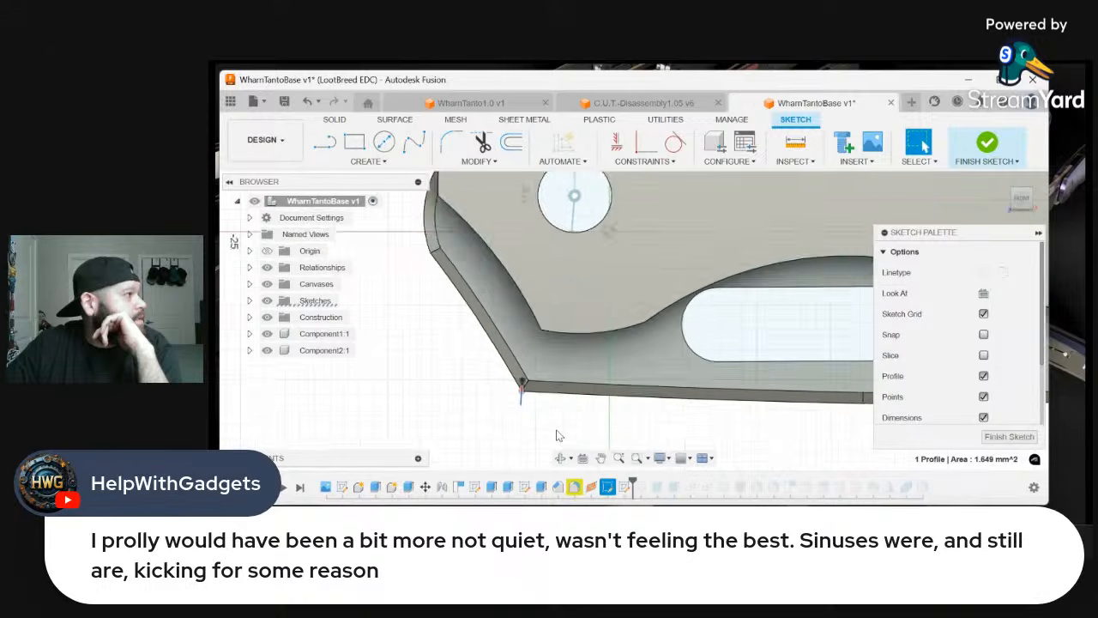
{"action": "scroll", "coordinate": [560, 430], "scroll_direction": "down", "scroll_amount": 3}
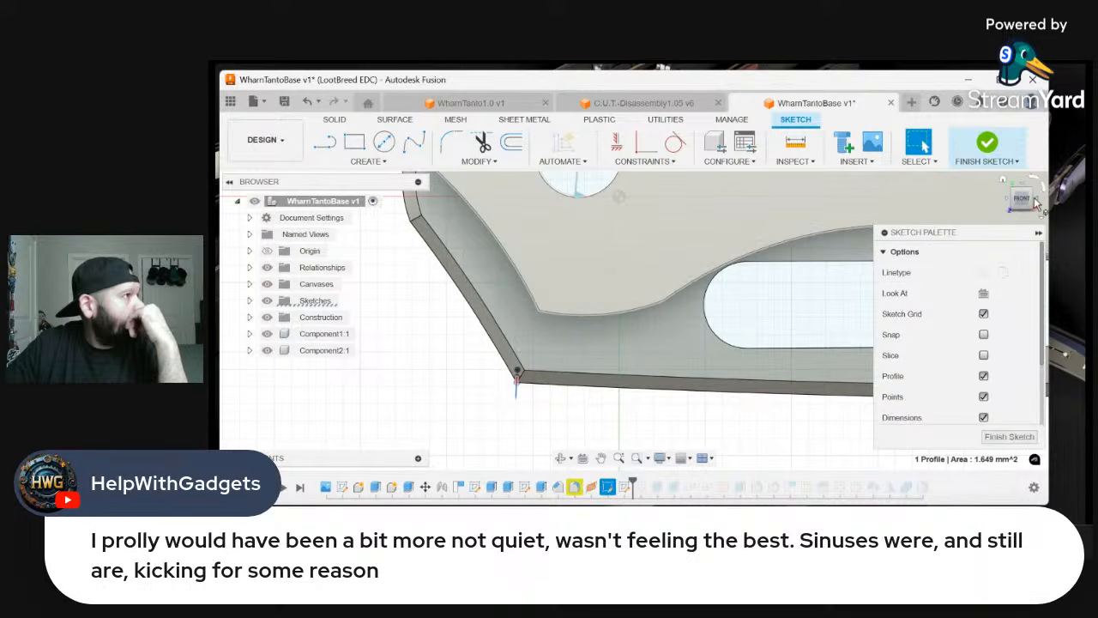
{"action": "scroll", "coordinate": [784, 280], "scroll_direction": "down", "scroll_amount": 1}
Undo the sketch on the blade face and start a new one on the front origin plane through the blade's mid-thickness
{"action": "right_click", "coordinate": [739, 406]}
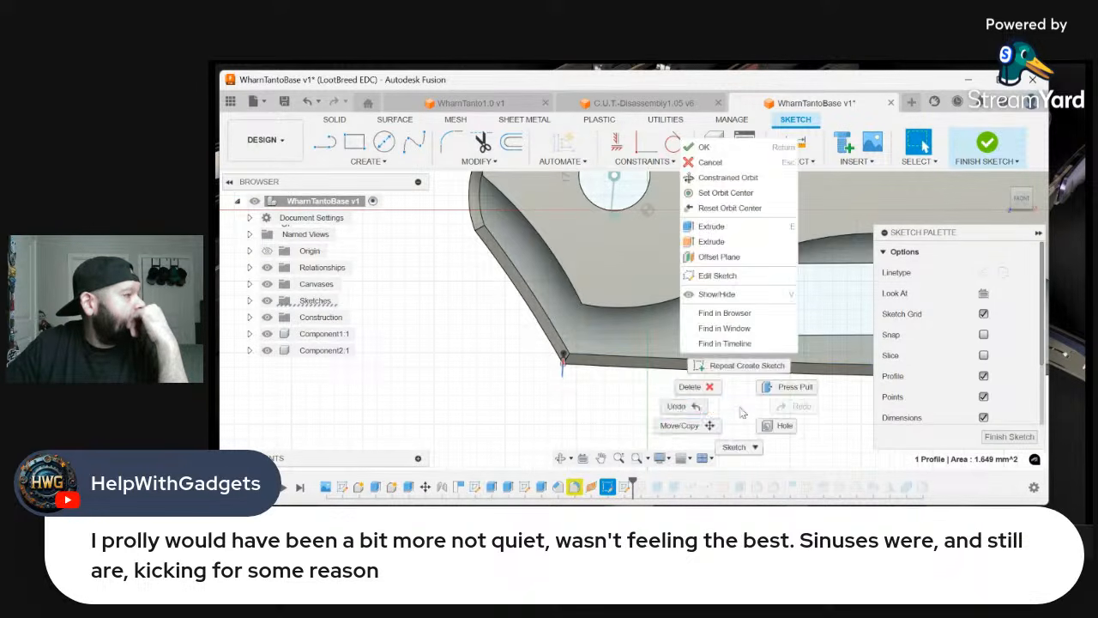
{"action": "left_click", "coordinate": [696, 407]}
{"action": "left_click", "coordinate": [327, 143]}
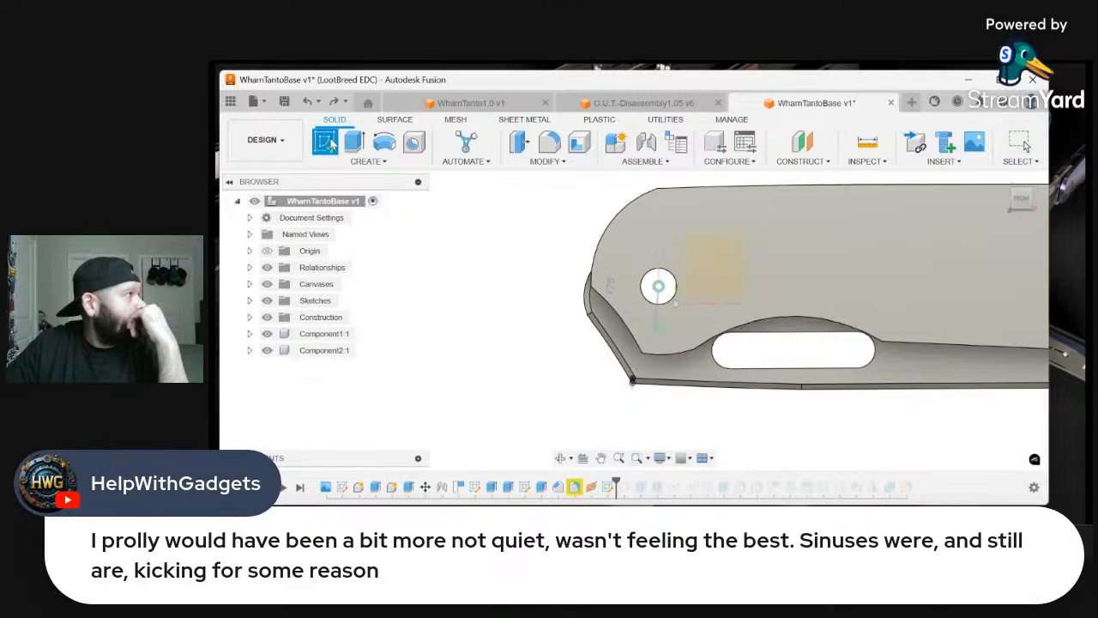
{"action": "left_click", "coordinate": [451, 286]}
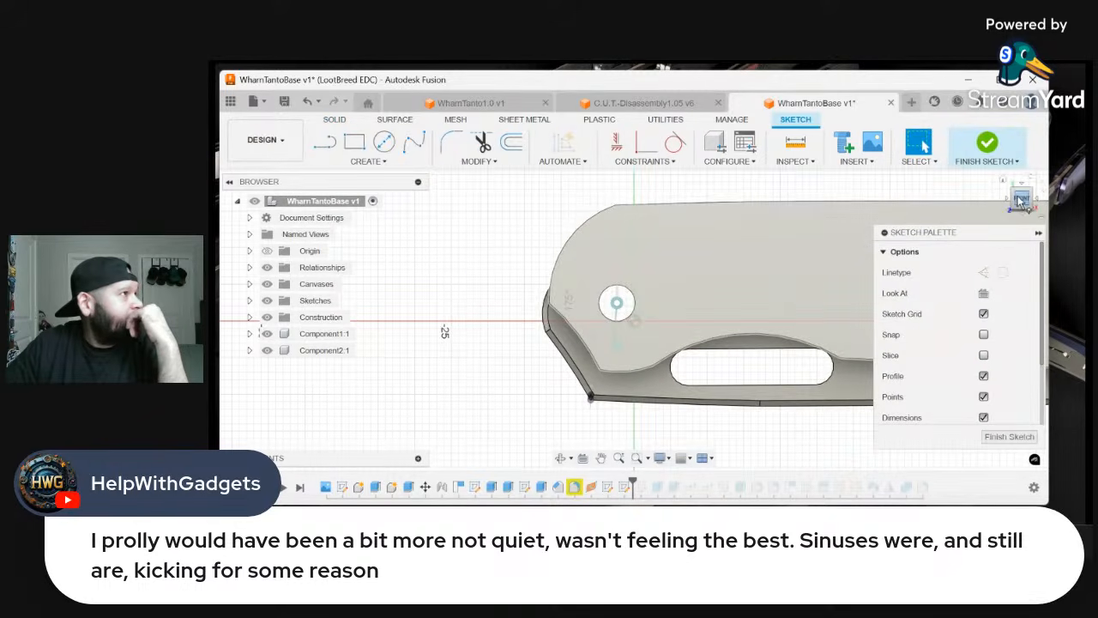
{"action": "left_click", "coordinate": [1022, 202]}
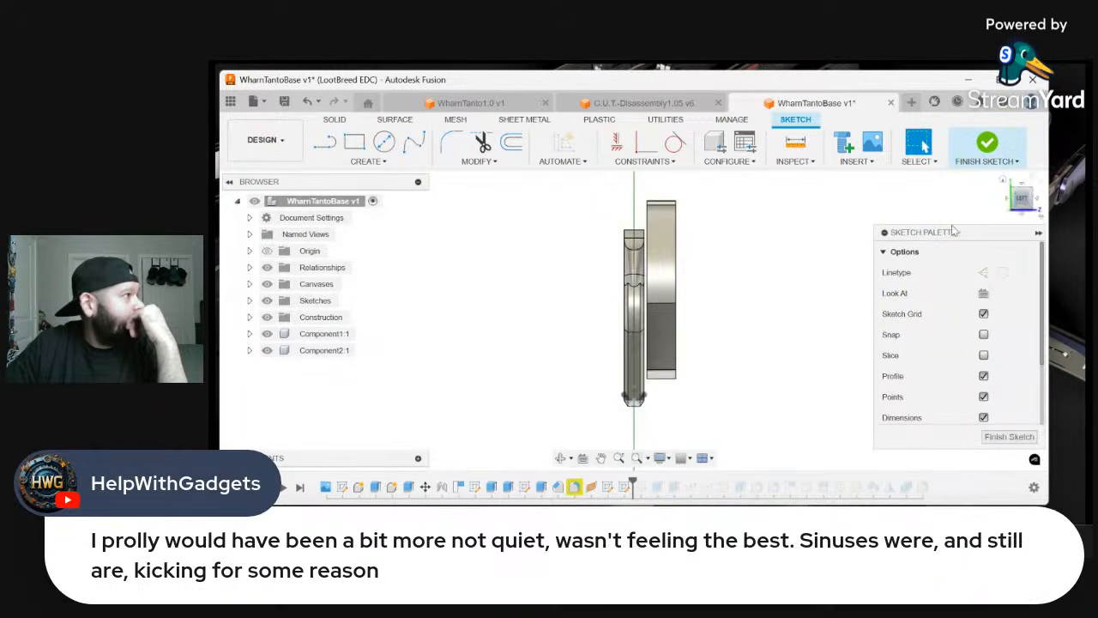
{"action": "scroll", "coordinate": [629, 365], "scroll_direction": "up", "scroll_amount": 5}
{"action": "scroll", "coordinate": [629, 364], "scroll_direction": "down", "scroll_amount": 2}
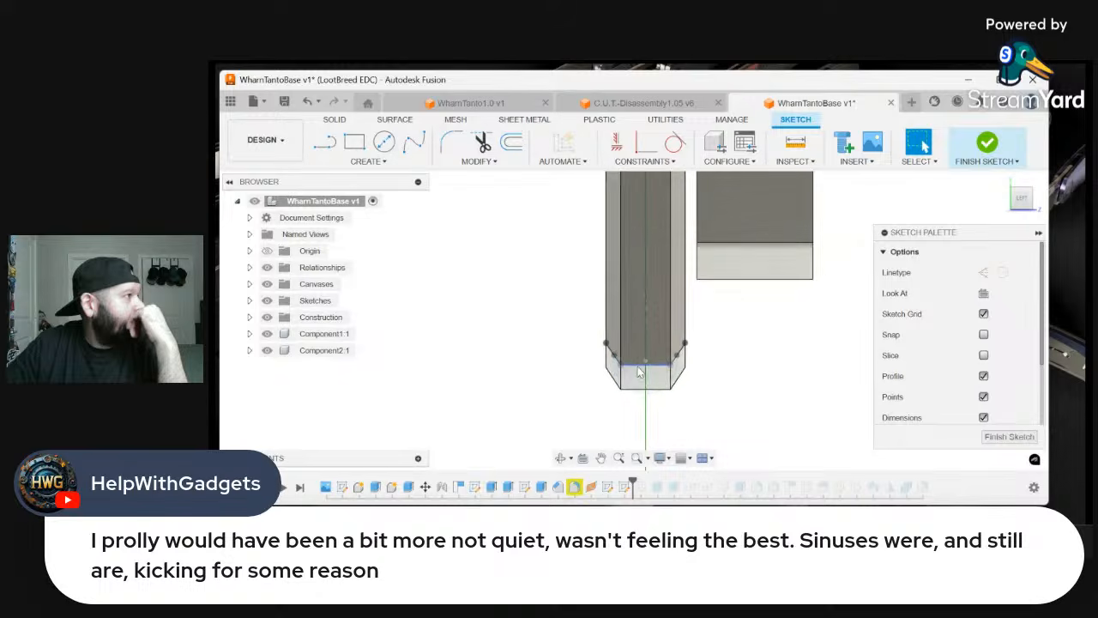
{"action": "left_click", "coordinate": [1027, 206]}
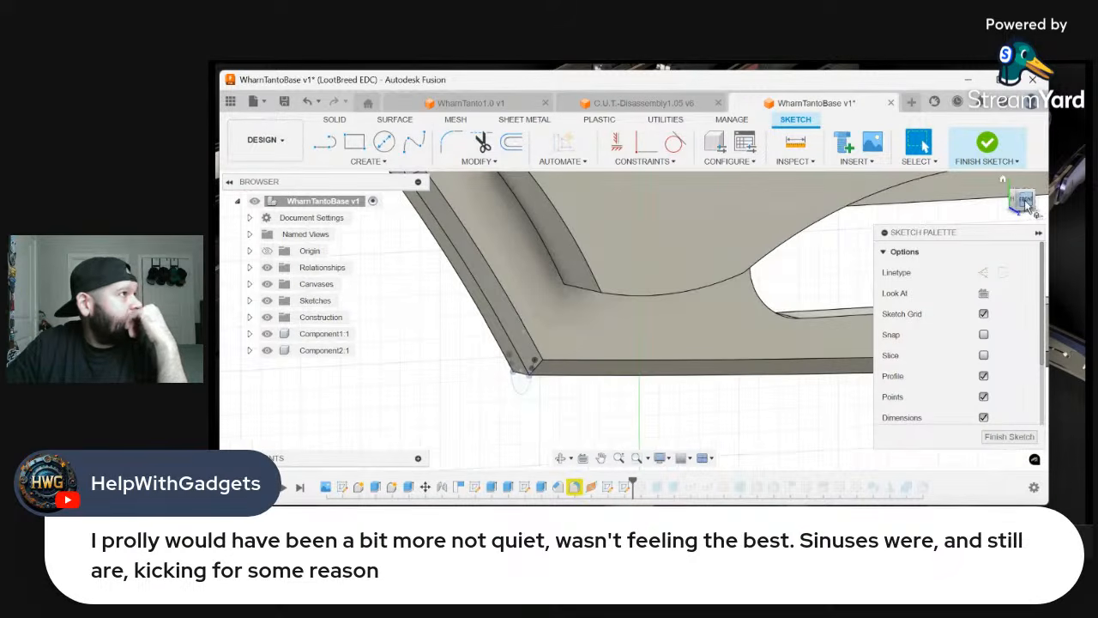
Project the blade's two straight spine edges beneath the thumb slot into the front-plane sketch
{"action": "scroll", "coordinate": [526, 387], "scroll_direction": "down", "scroll_amount": 3}
{"action": "scroll", "coordinate": [701, 376], "scroll_direction": "up", "scroll_amount": 2}
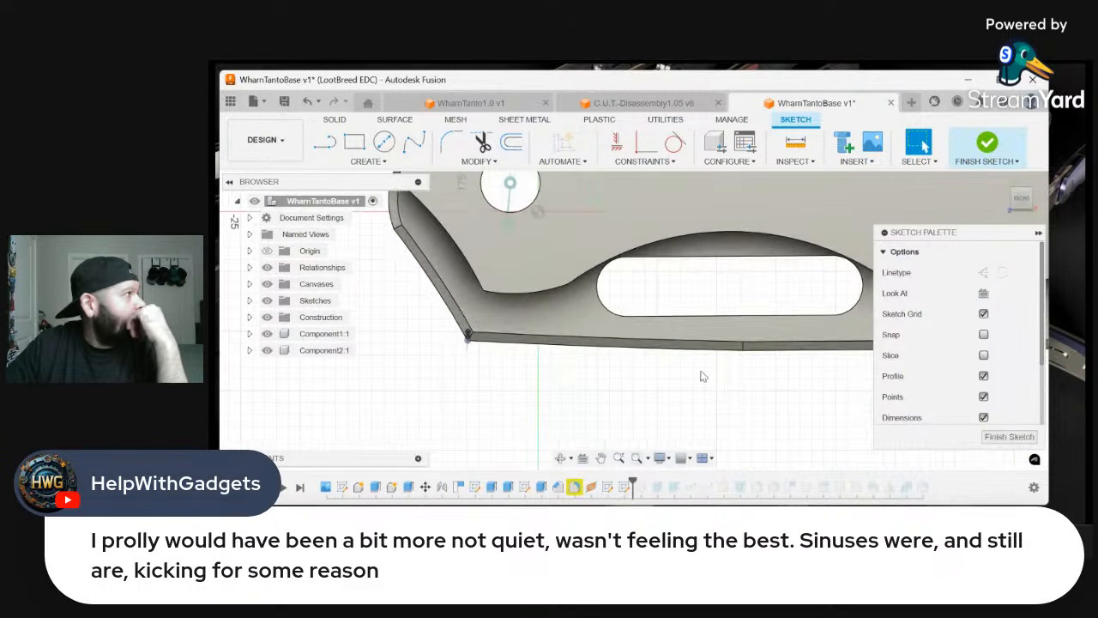
{"action": "left_click", "coordinate": [374, 162]}
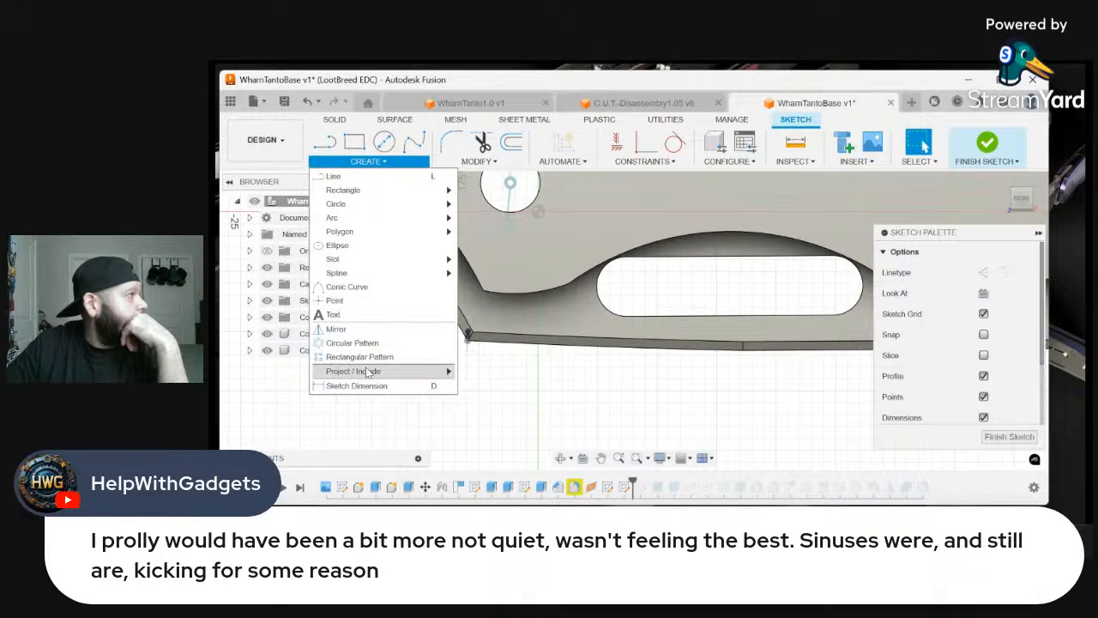
{"action": "mouse_move", "coordinate": [416, 370]}
{"action": "left_click", "coordinate": [481, 370]}
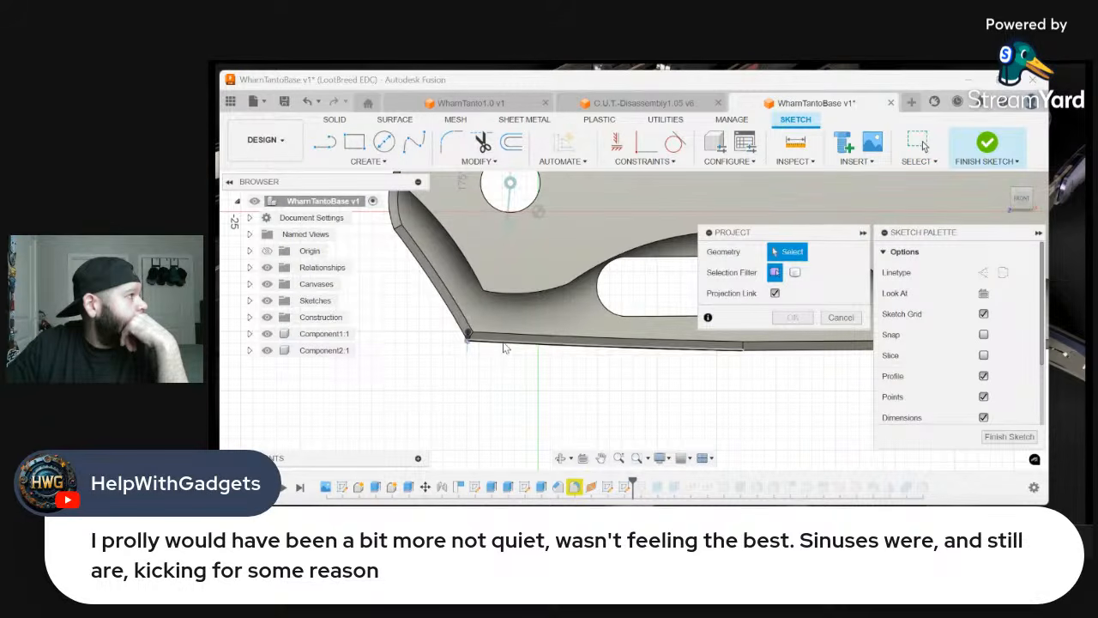
{"action": "left_click", "coordinate": [617, 349]}
{"action": "left_click", "coordinate": [782, 349]}
{"action": "scroll", "coordinate": [557, 369], "scroll_direction": "down", "scroll_amount": 5}
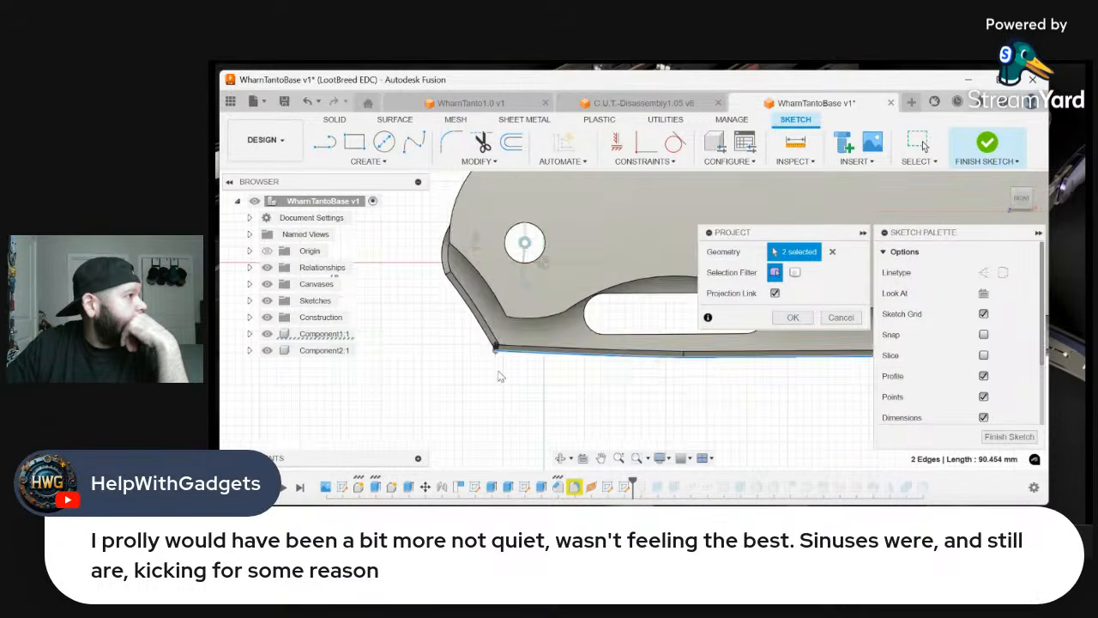
{"action": "scroll", "coordinate": [494, 388], "scroll_direction": "up", "scroll_amount": 4}
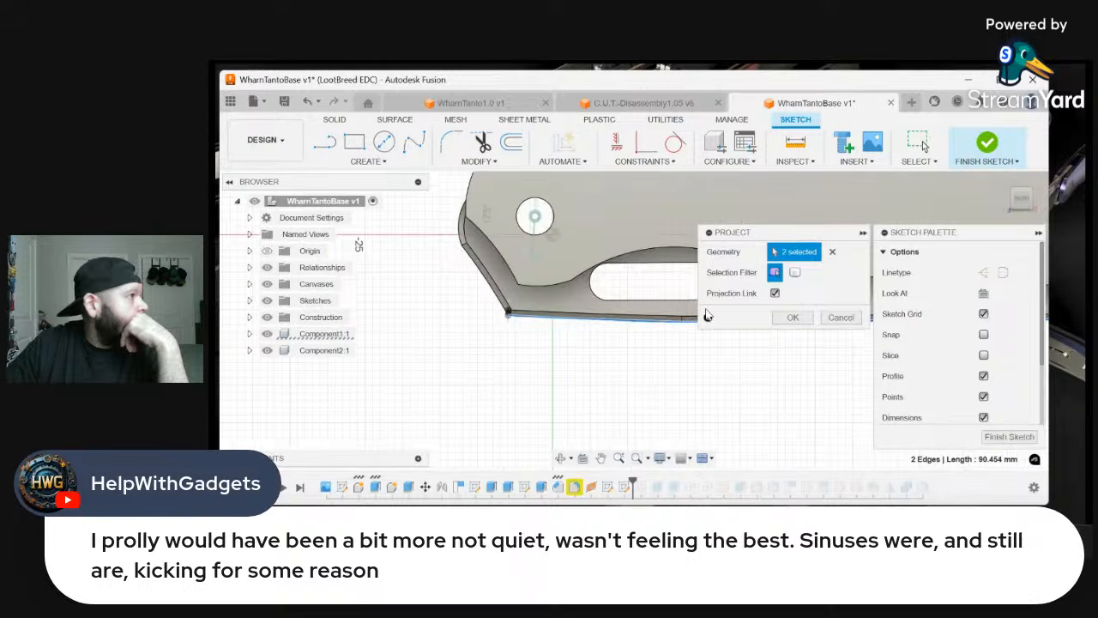
{"action": "left_click", "coordinate": [792, 317]}
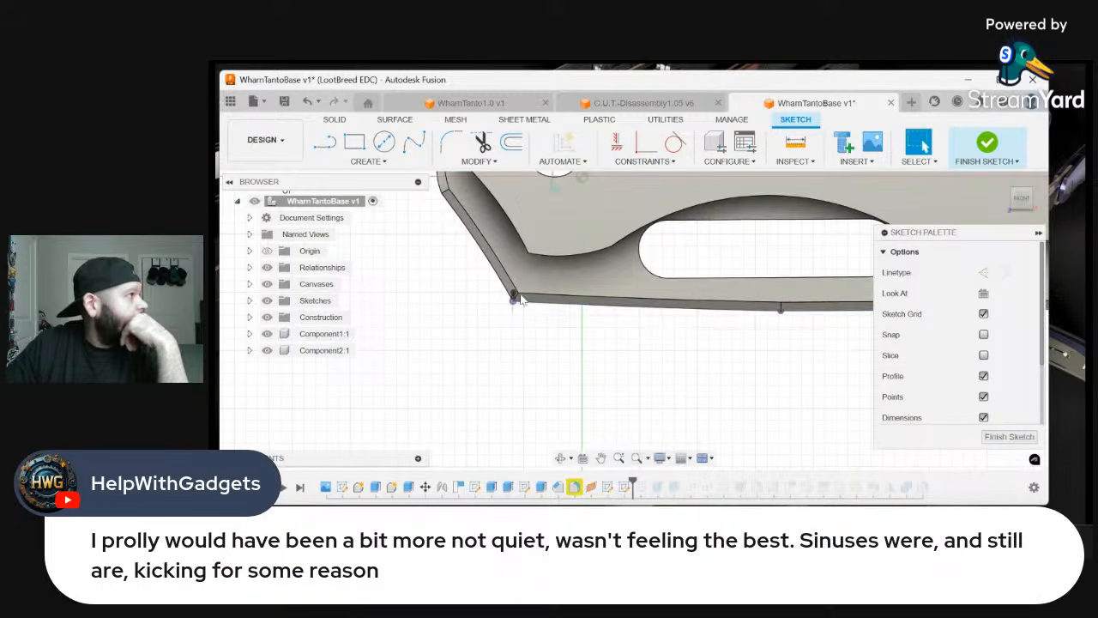
{"action": "left_click", "coordinate": [324, 141]}
{"action": "scroll", "coordinate": [502, 300], "scroll_direction": "up", "scroll_amount": 2}
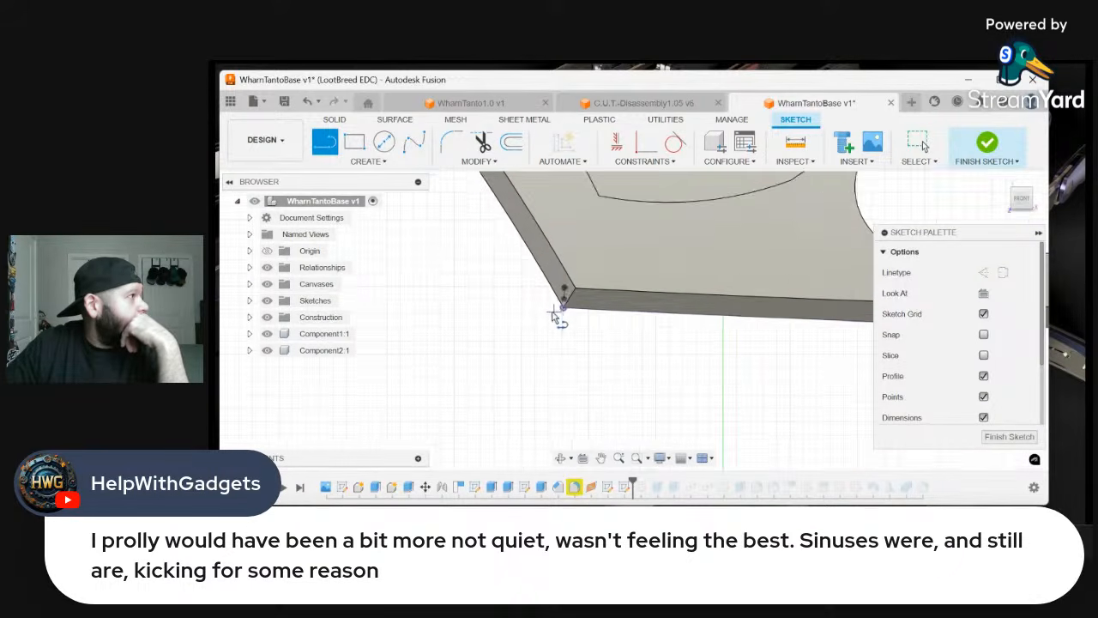
{"action": "scroll", "coordinate": [576, 341], "scroll_direction": "down", "scroll_amount": 1}
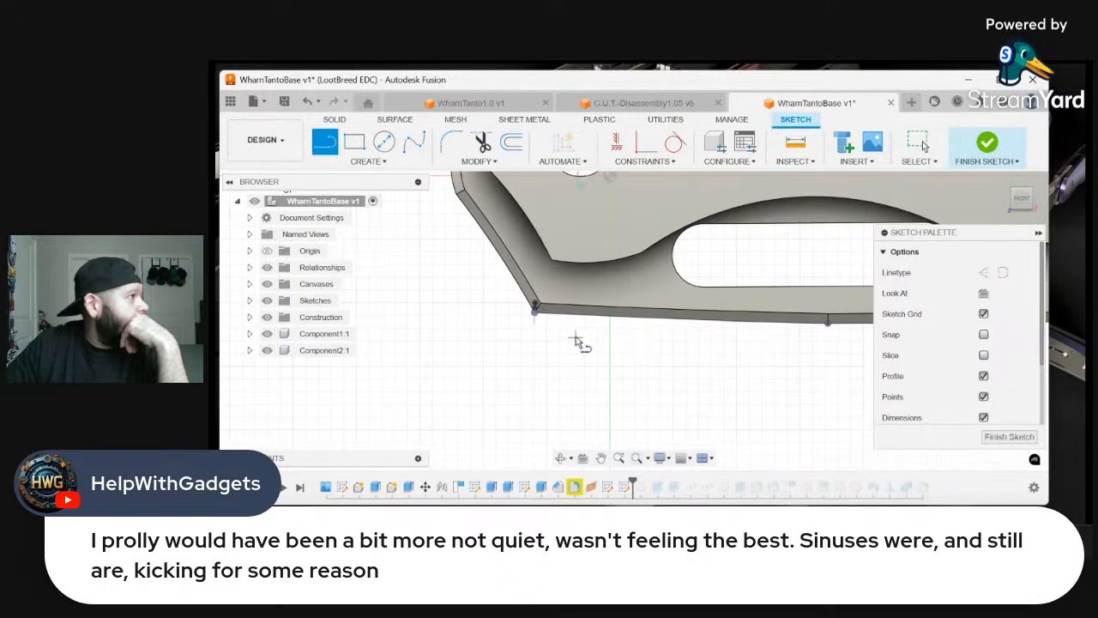
{"action": "left_click", "coordinate": [828, 331]}
{"action": "scroll", "coordinate": [452, 315], "scroll_direction": "up", "scroll_amount": 1}
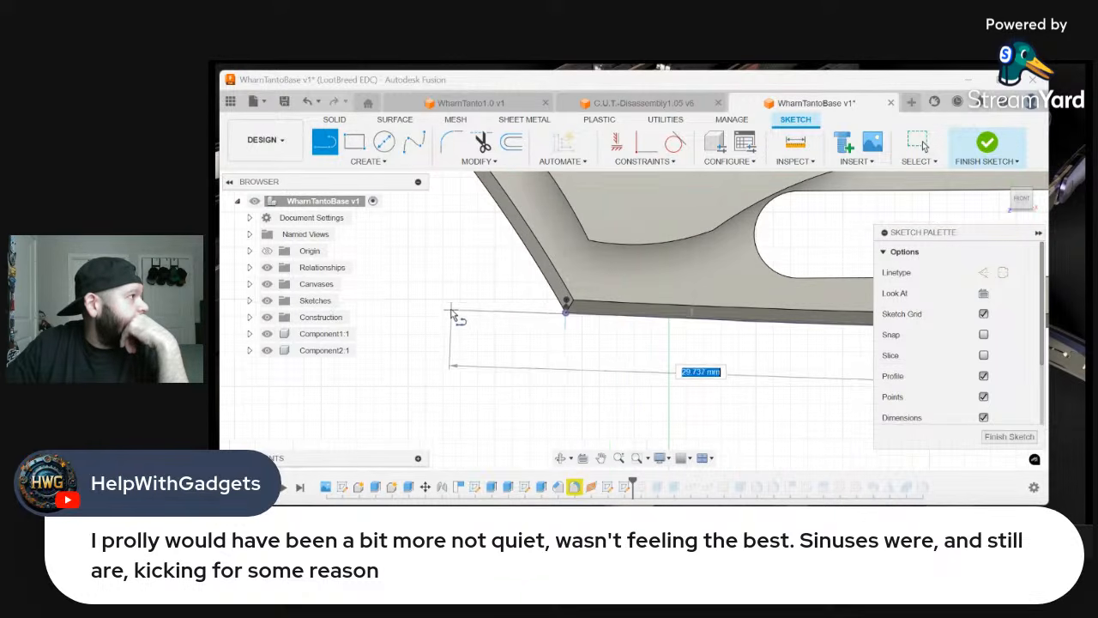
{"action": "right_click", "coordinate": [455, 315]}
{"action": "left_click", "coordinate": [412, 340]}
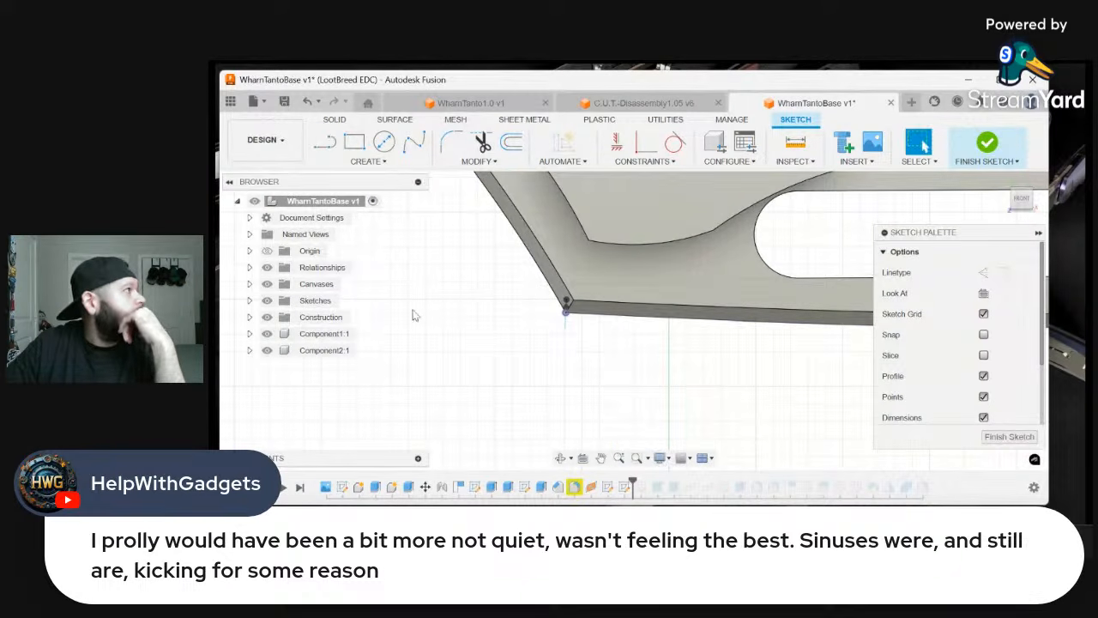
Sketch a three-point arc of about 104 mm radius from beyond the spine corner to the joint between the two projected edges
{"action": "left_click", "coordinate": [384, 166]}
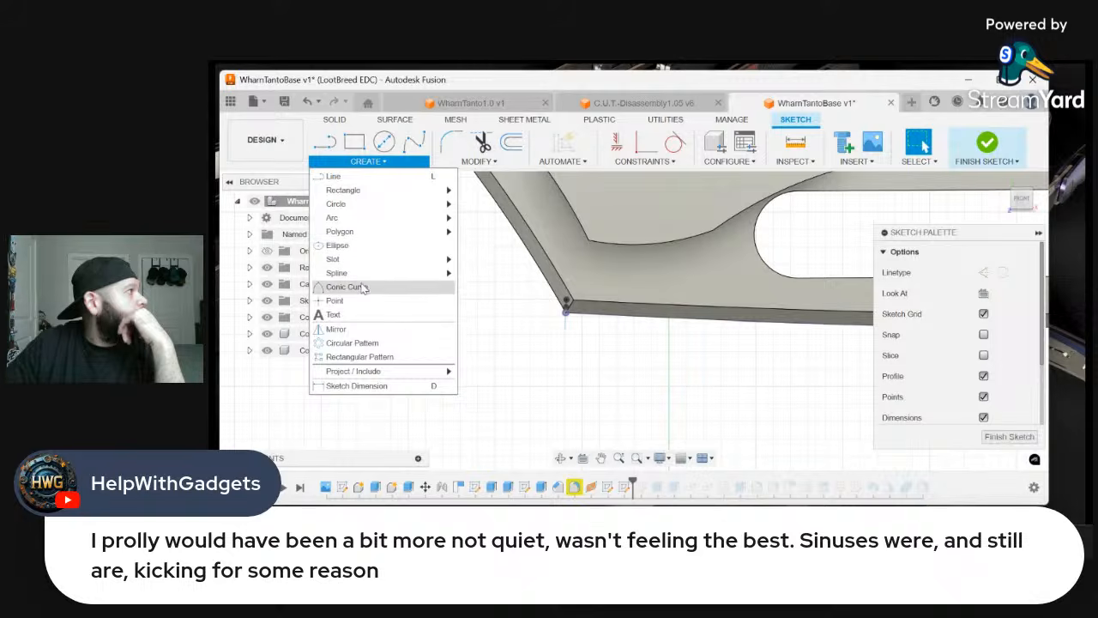
{"action": "mouse_move", "coordinate": [378, 218]}
{"action": "left_click", "coordinate": [481, 216]}
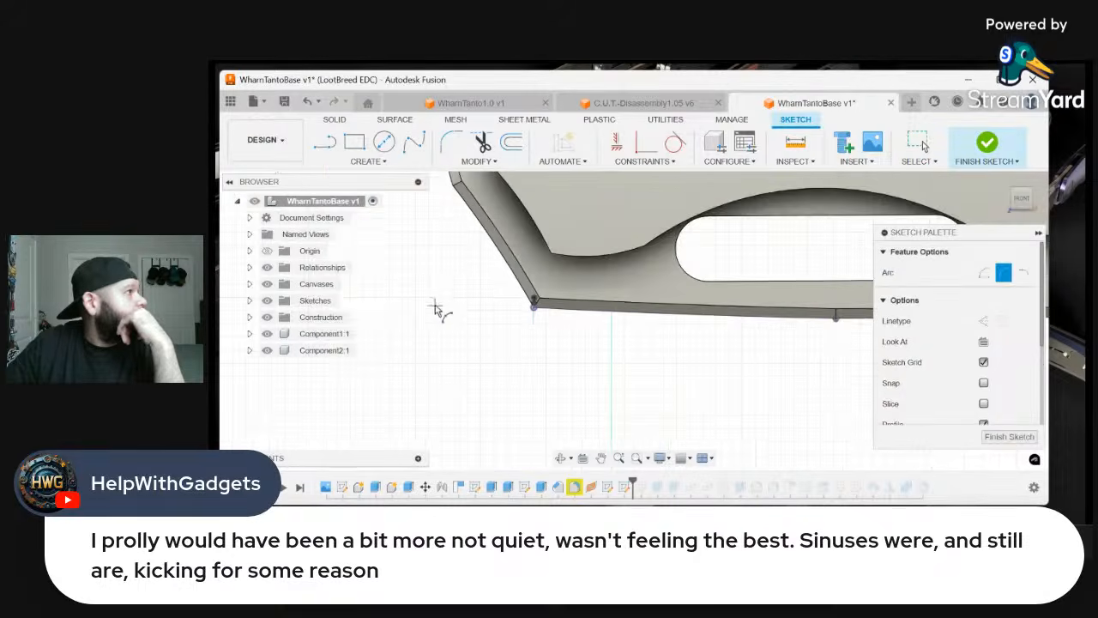
{"action": "middle_click_drag", "start_coordinate": [436, 312], "coordinate": [704, 346], "text": "shift"}
{"action": "scroll", "coordinate": [459, 314], "scroll_direction": "up", "scroll_amount": 4}
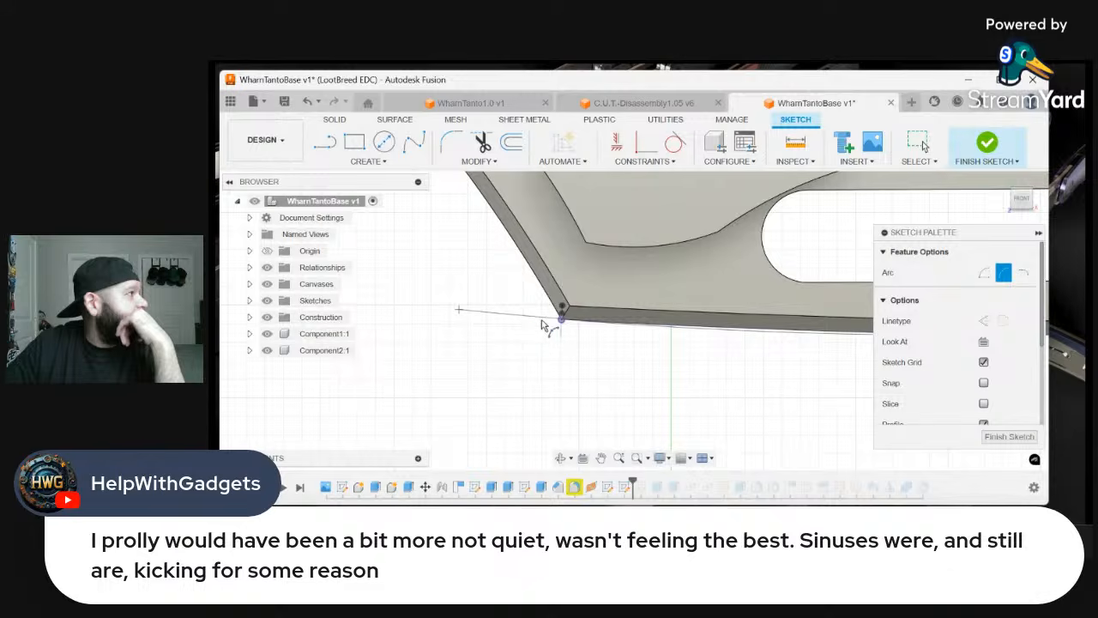
{"action": "scroll", "coordinate": [543, 326], "scroll_direction": "up", "scroll_amount": 2}
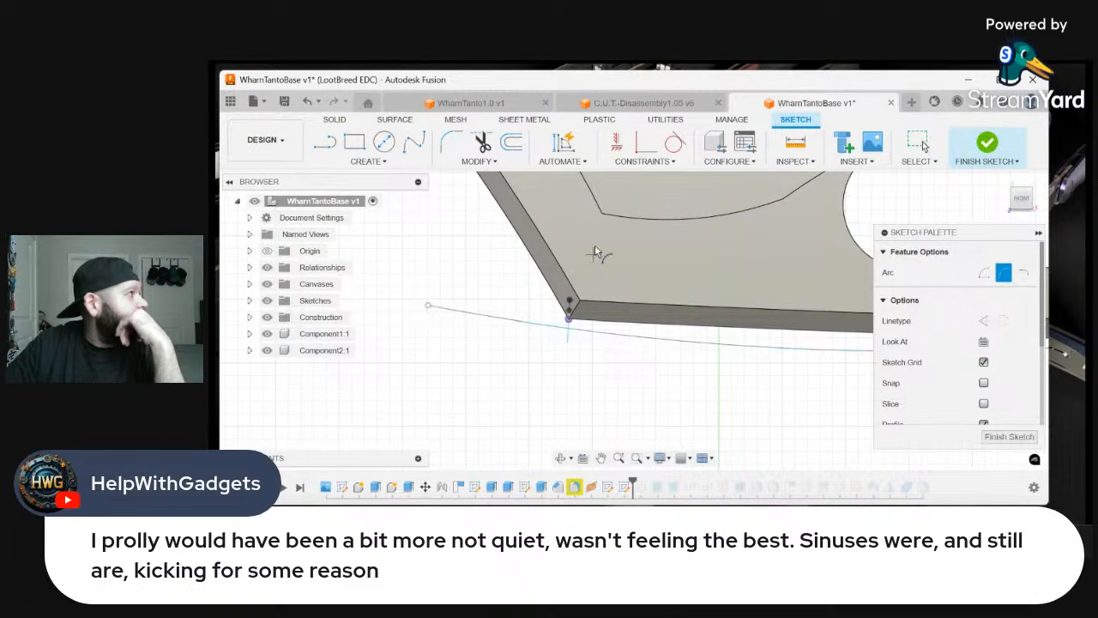
Try a coincident constraint between the long arc and a point of the rounded profile at the spine corner, then undo it
{"action": "left_click", "coordinate": [675, 141]}
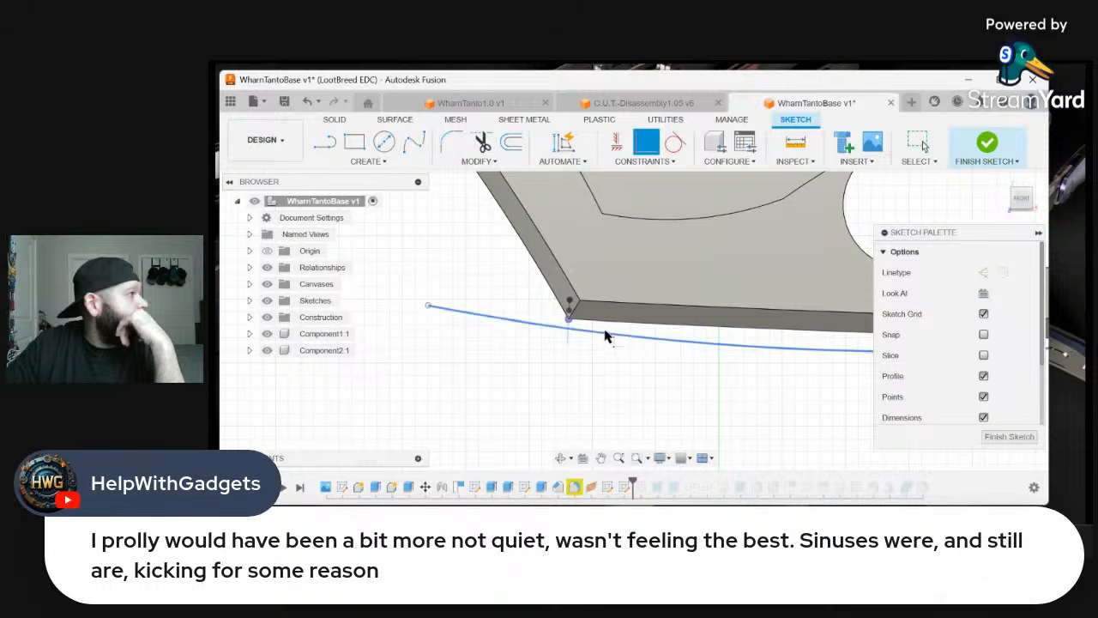
{"action": "left_click", "coordinate": [606, 334]}
{"action": "left_click", "coordinate": [571, 307]}
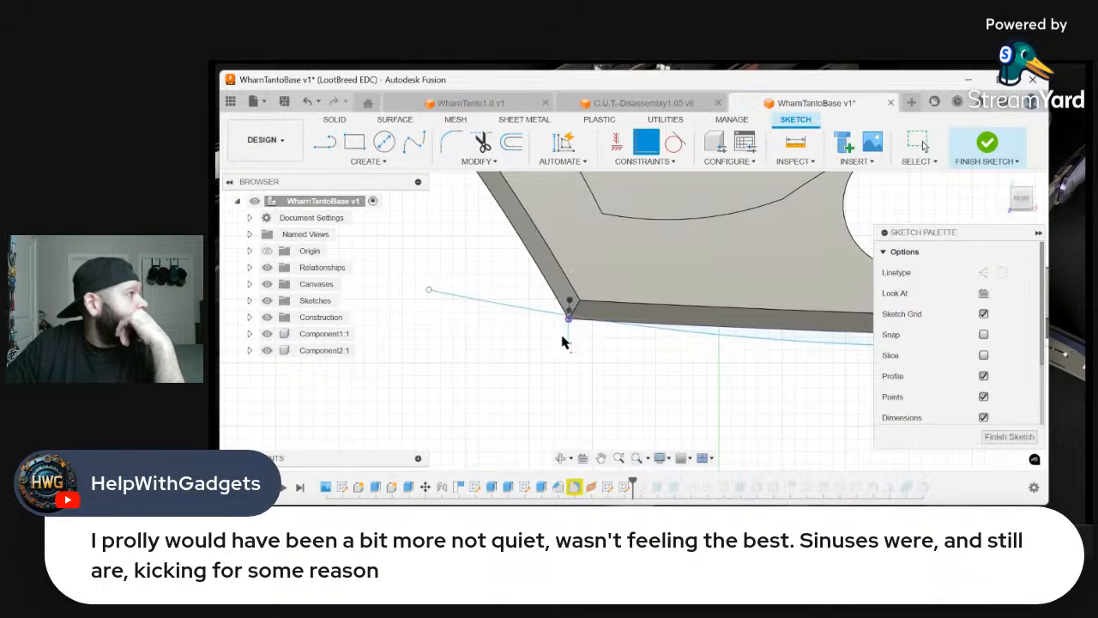
{"action": "scroll", "coordinate": [564, 338], "scroll_direction": "down", "scroll_amount": 2}
{"action": "right_click", "coordinate": [638, 387]}
{"action": "left_click", "coordinate": [584, 385]}
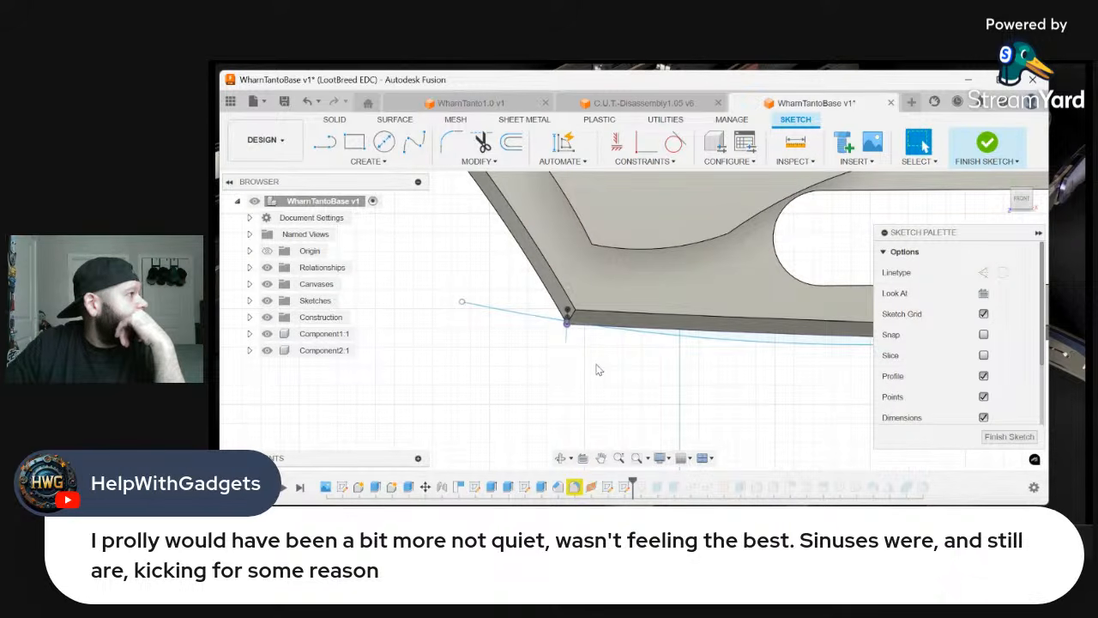
{"action": "right_click", "coordinate": [597, 366]}
{"action": "left_click", "coordinate": [548, 364]}
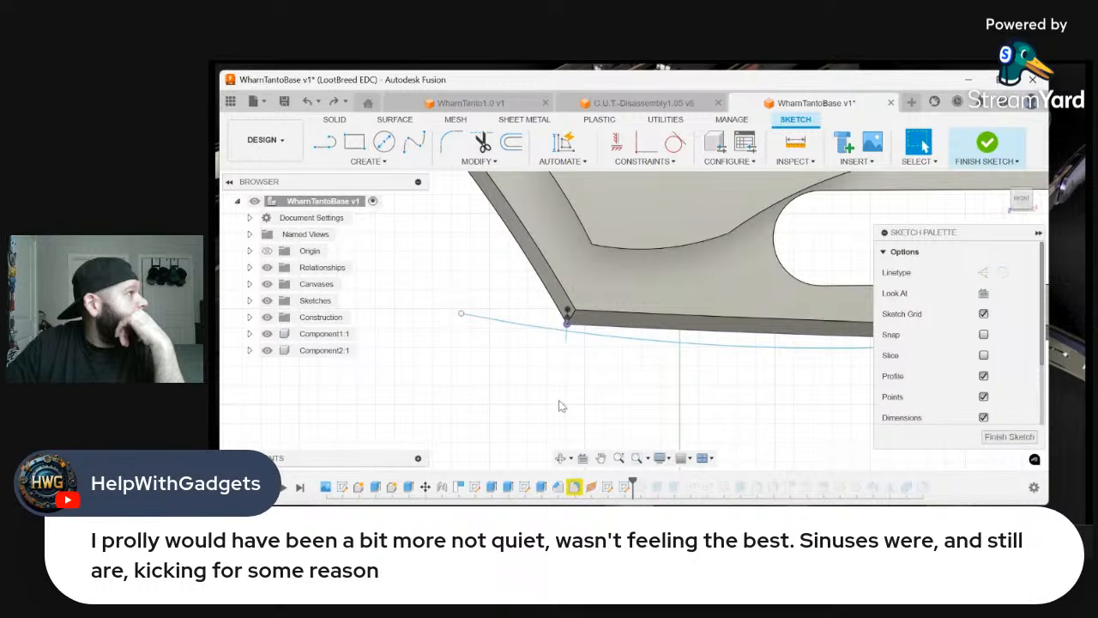
Constrain the long arc coincident with the rounded profile's centre point between the two chamfer corners
{"action": "scroll", "coordinate": [562, 406], "scroll_direction": "down", "scroll_amount": 3}
{"action": "scroll", "coordinate": [582, 403], "scroll_direction": "up", "scroll_amount": 4}
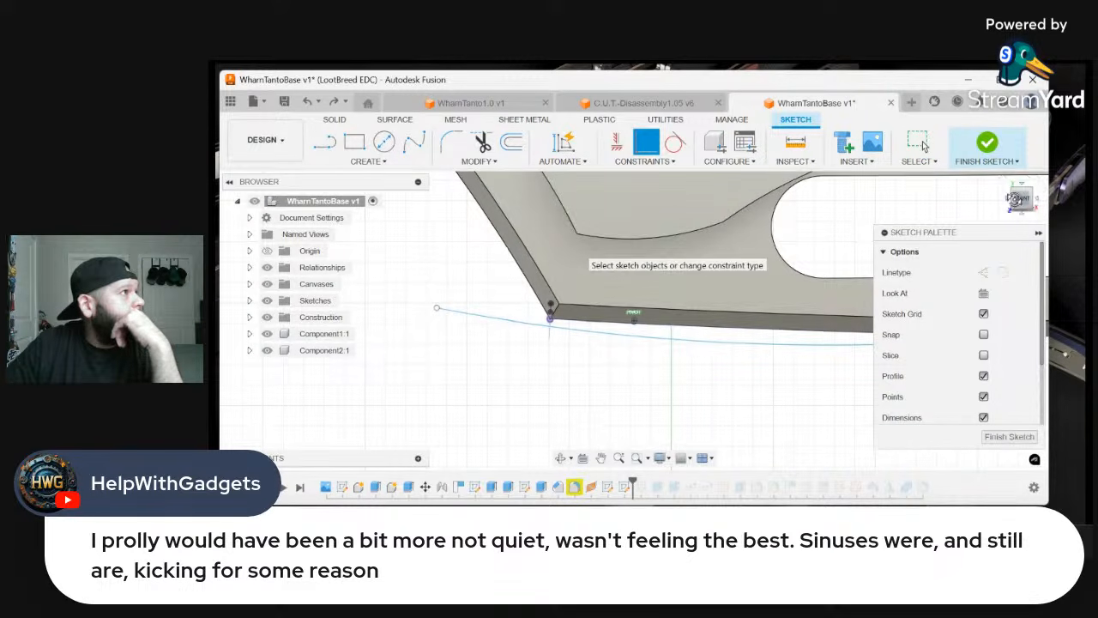
{"action": "left_click_drag", "start_coordinate": [1014, 202], "coordinate": [1040, 204]}
{"action": "scroll", "coordinate": [584, 334], "scroll_direction": "up", "scroll_amount": 6}
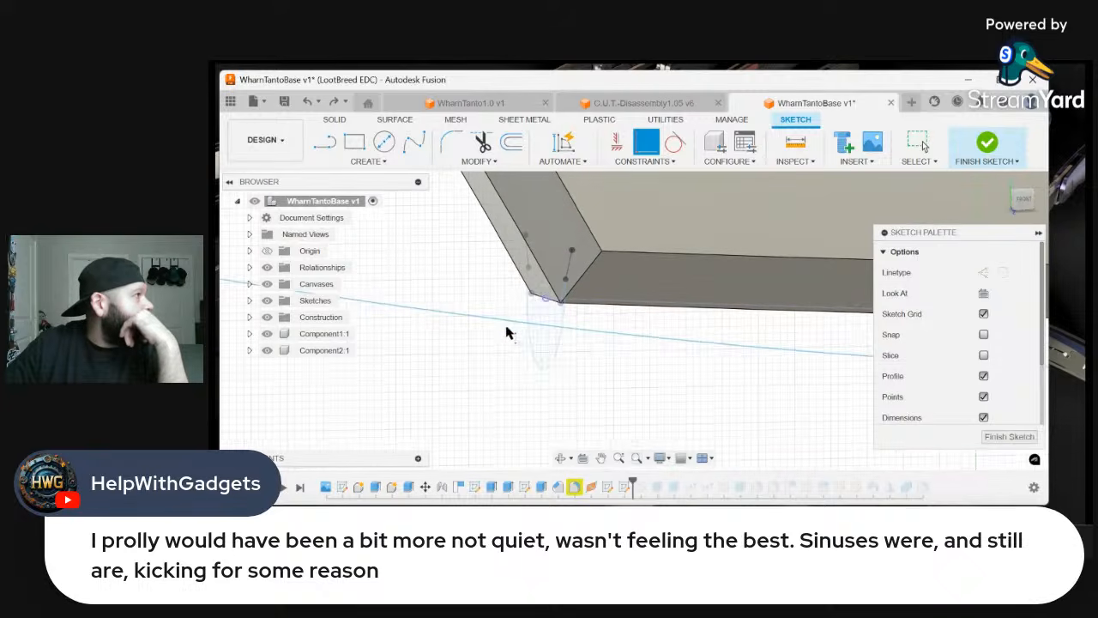
{"action": "left_click", "coordinate": [513, 326]}
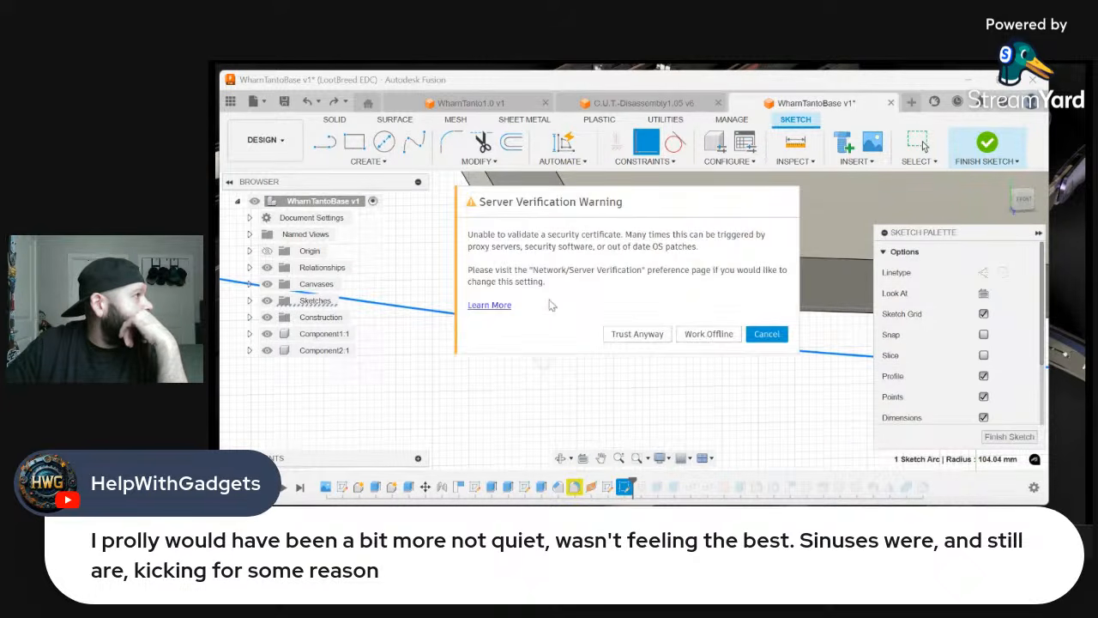
{"action": "left_click", "coordinate": [766, 333]}
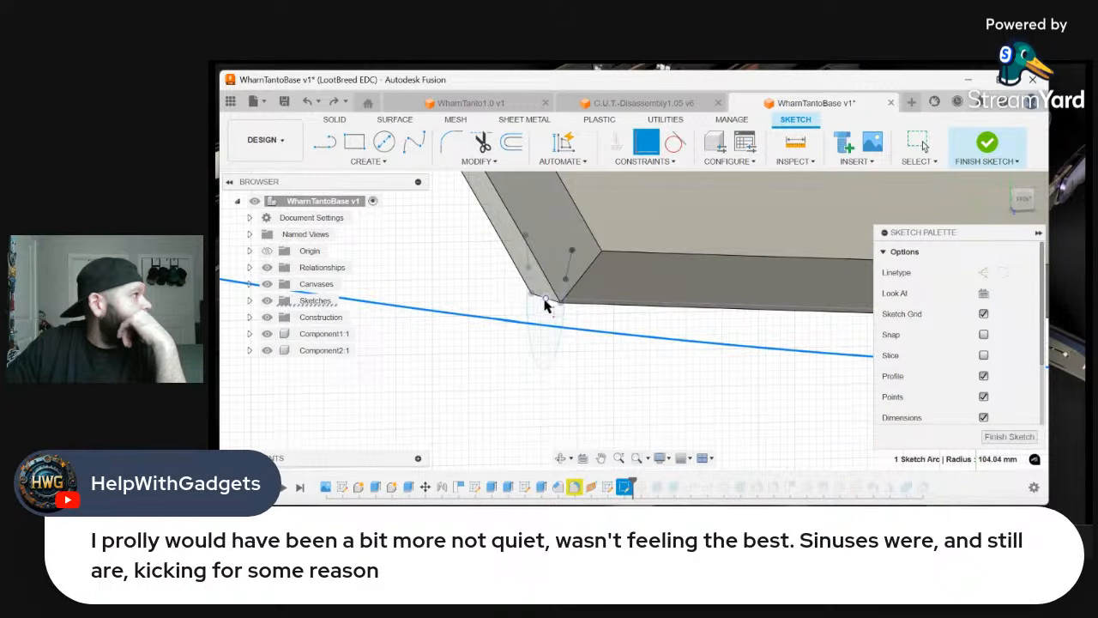
{"action": "left_click", "coordinate": [546, 300]}
{"action": "scroll", "coordinate": [431, 330], "scroll_direction": "down", "scroll_amount": 2}
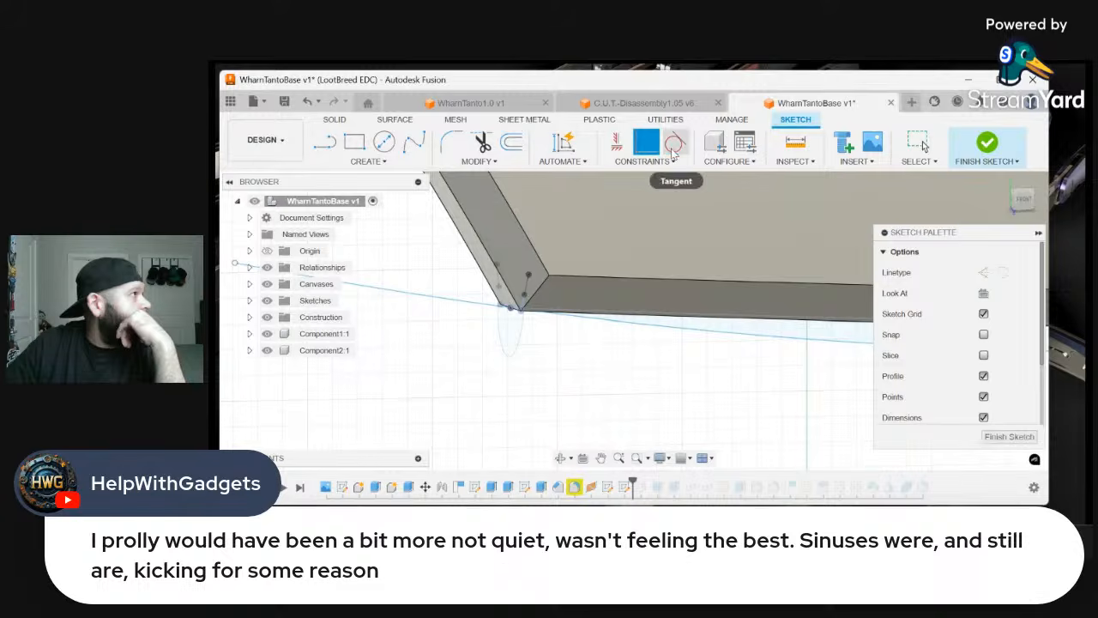
Make the long arc tangent to the projected spine edge
{"action": "left_click", "coordinate": [674, 144]}
{"action": "left_click", "coordinate": [714, 318]}
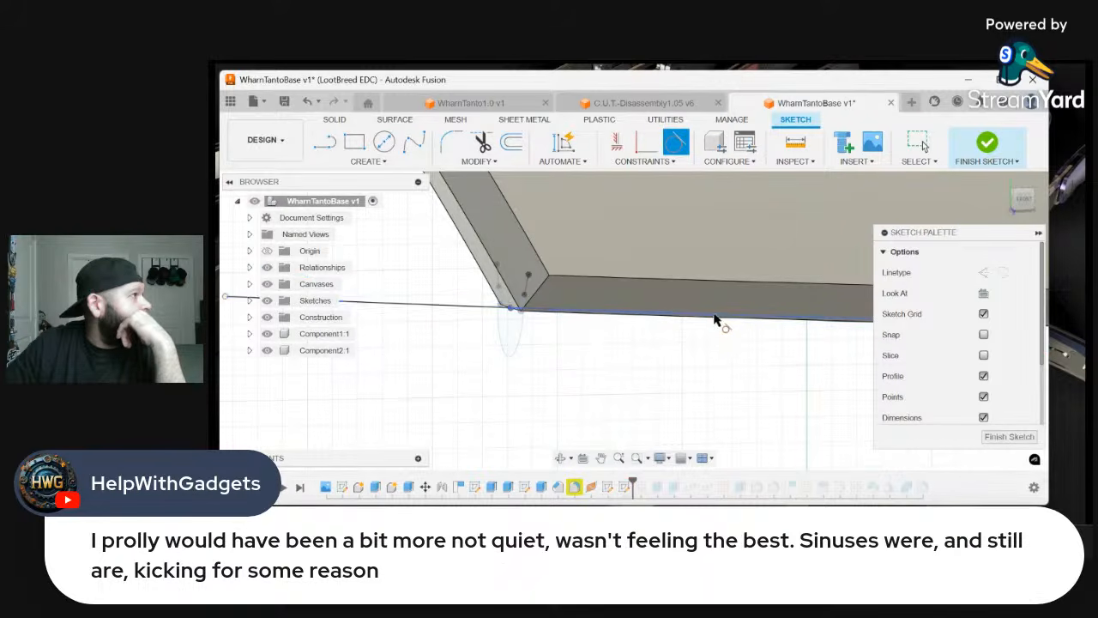
{"action": "scroll", "coordinate": [444, 399], "scroll_direction": "down", "scroll_amount": 3}
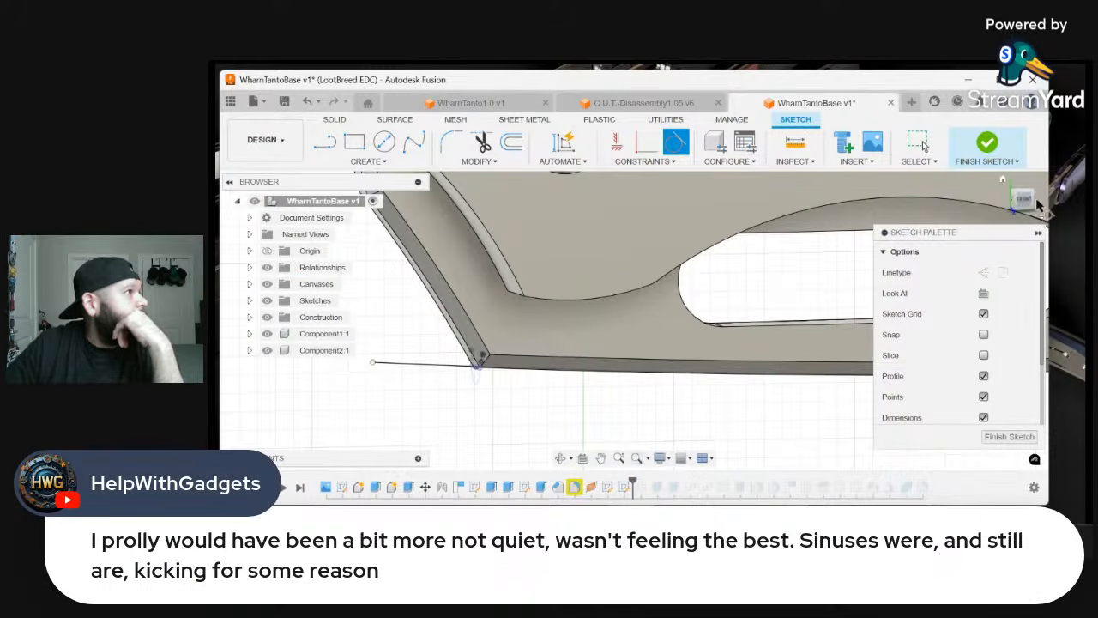
{"action": "left_click", "coordinate": [1037, 204]}
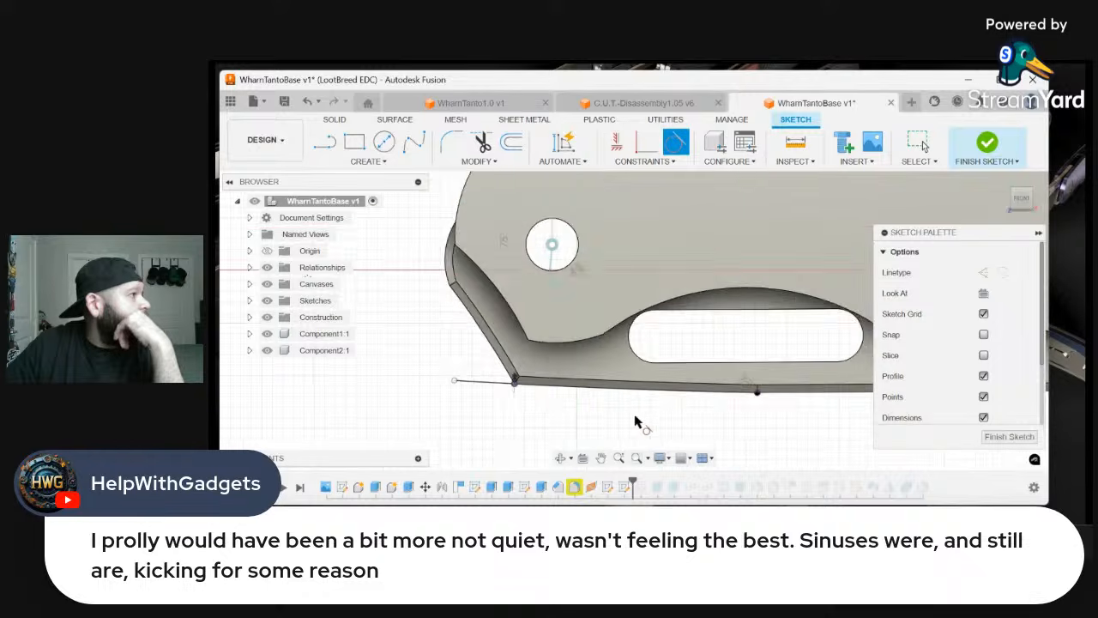
Examine how the constrained arc follows the spine at the profile corner and the edge joint, from the front and at an angle
{"action": "scroll", "coordinate": [680, 410], "scroll_direction": "up", "scroll_amount": 4}
{"action": "scroll", "coordinate": [723, 392], "scroll_direction": "down", "scroll_amount": 3}
{"action": "scroll", "coordinate": [522, 391], "scroll_direction": "up", "scroll_amount": 2}
{"action": "scroll", "coordinate": [468, 386], "scroll_direction": "down", "scroll_amount": 1}
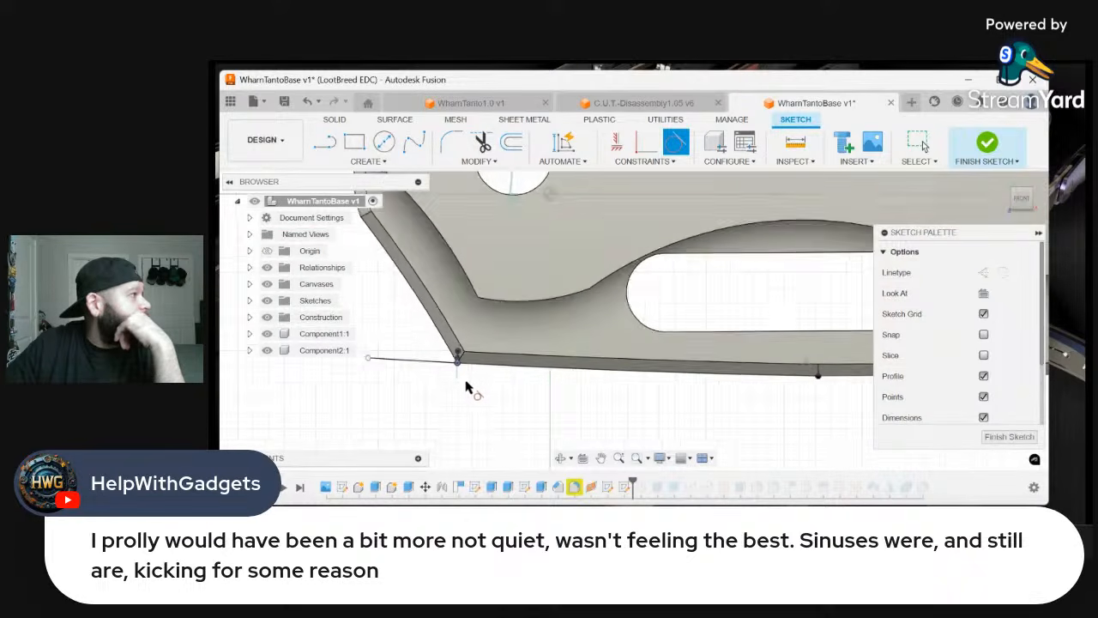
{"action": "scroll", "coordinate": [476, 389], "scroll_direction": "up", "scroll_amount": 2}
{"action": "scroll", "coordinate": [450, 367], "scroll_direction": "up", "scroll_amount": 2}
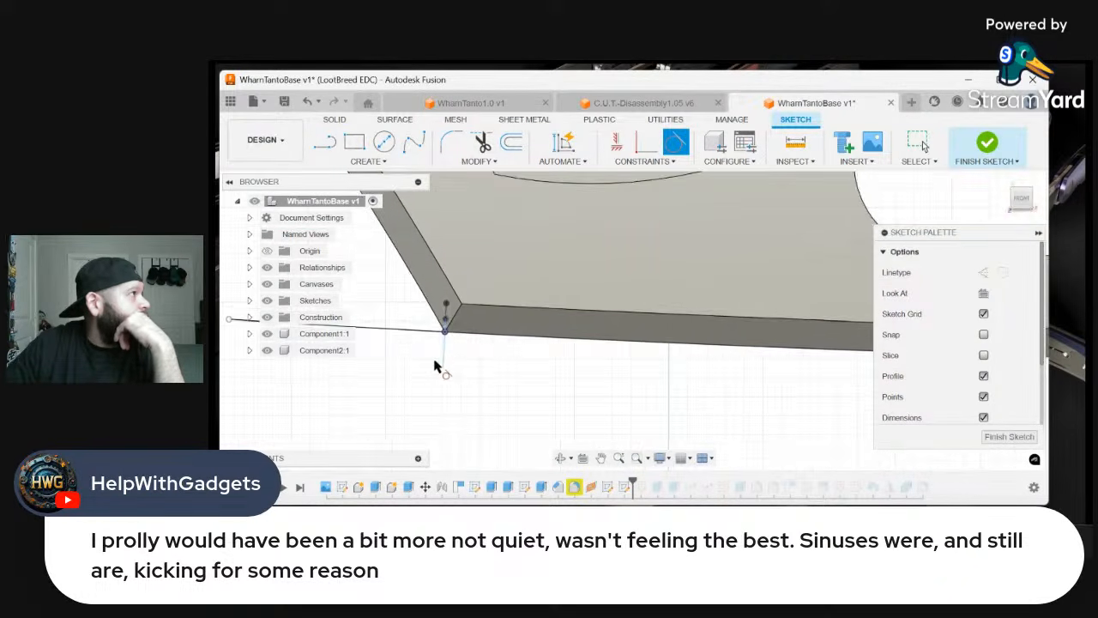
{"action": "left_click", "coordinate": [645, 153]}
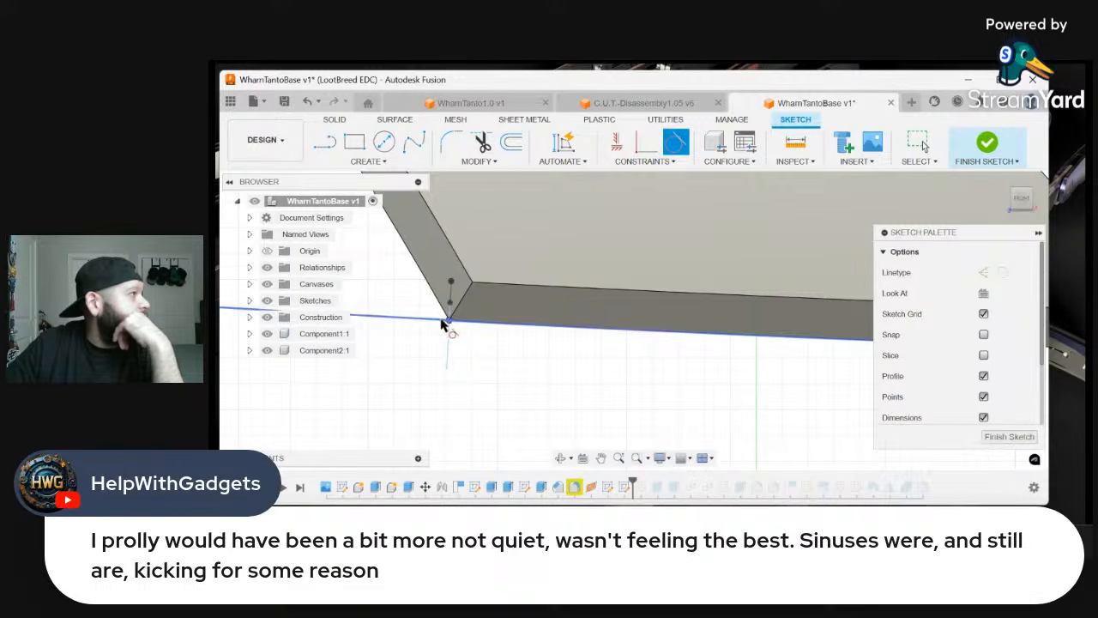
{"action": "scroll", "coordinate": [448, 320], "scroll_direction": "up", "scroll_amount": 3}
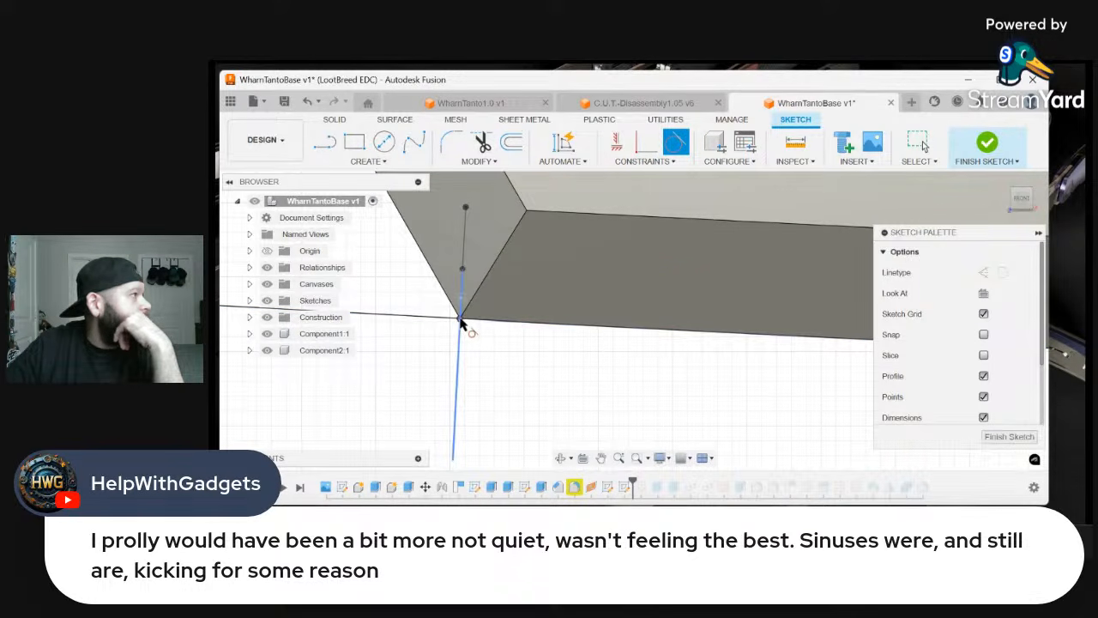
{"action": "left_click", "coordinate": [1021, 201]}
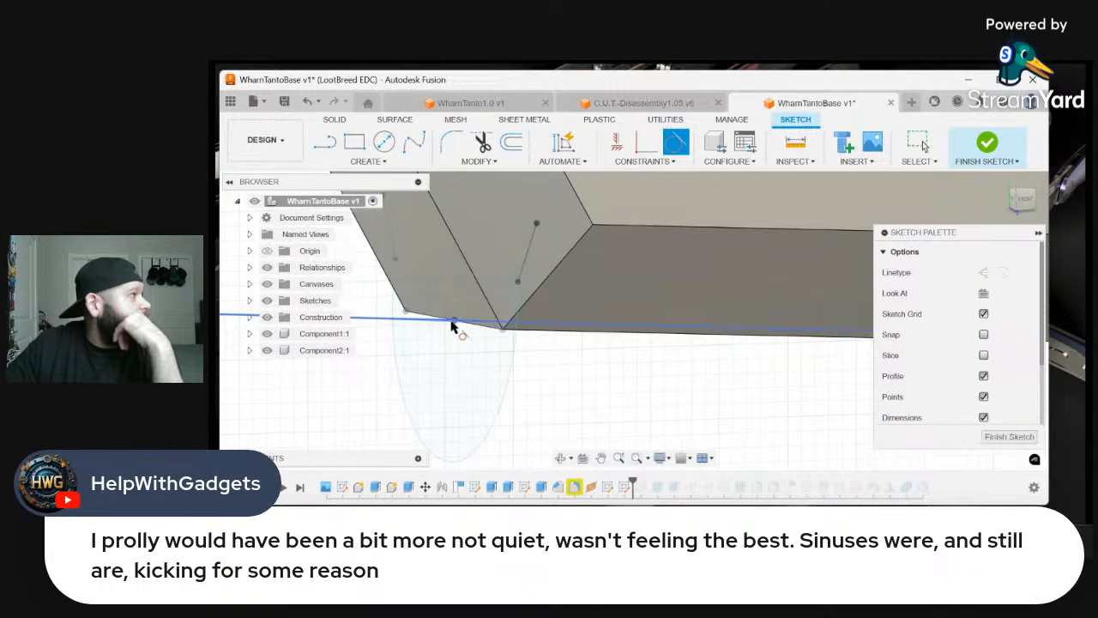
{"action": "scroll", "coordinate": [452, 324], "scroll_direction": "down", "scroll_amount": 1}
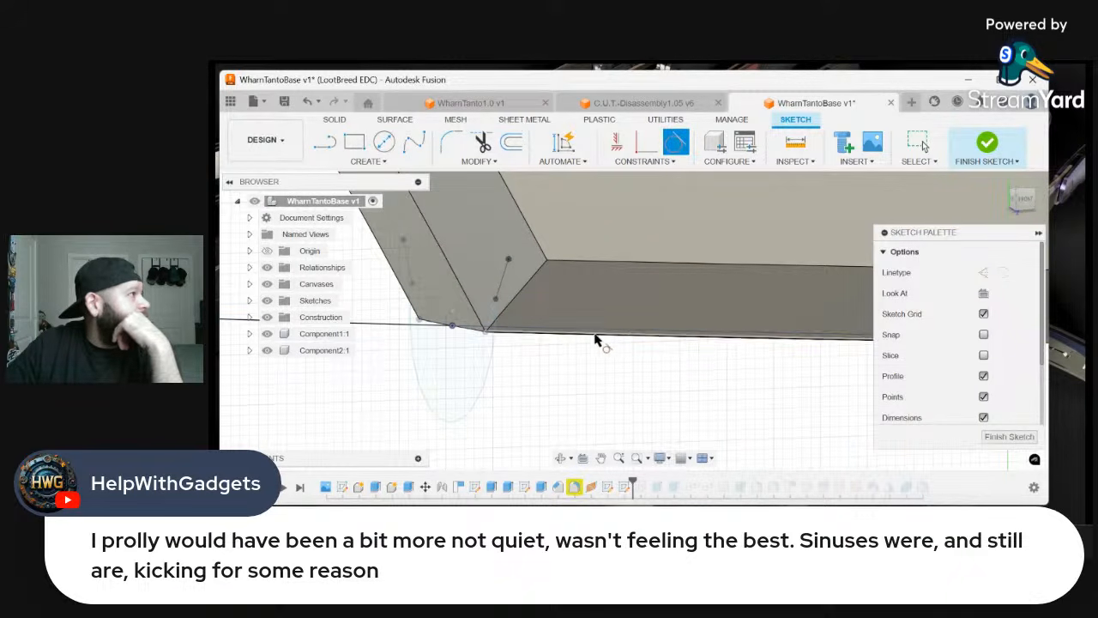
{"action": "left_click", "coordinate": [1029, 207]}
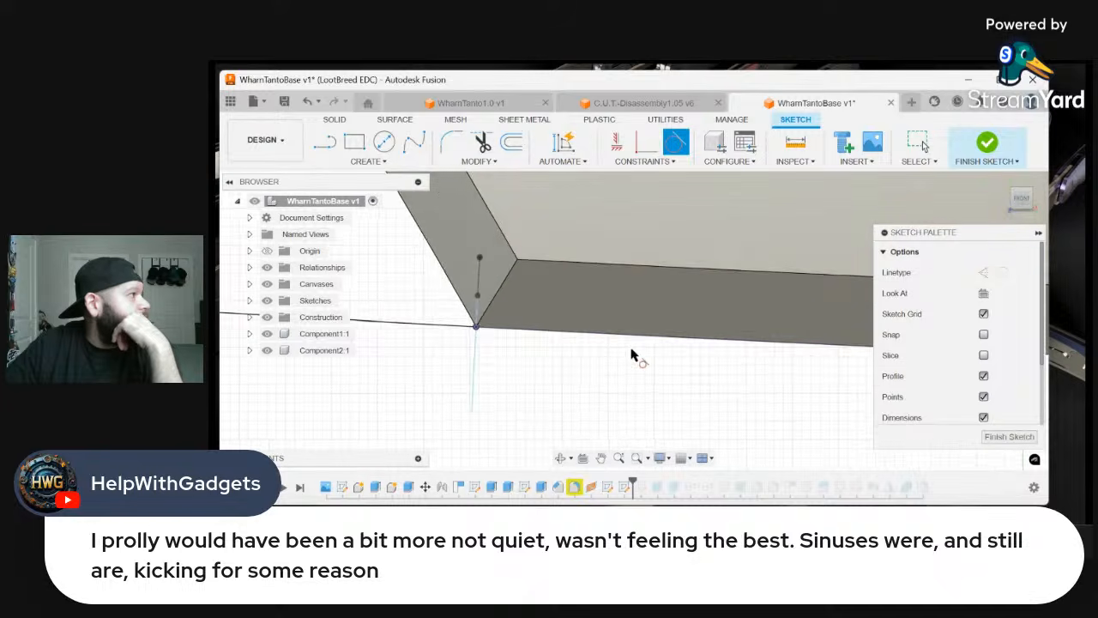
{"action": "scroll", "coordinate": [498, 349], "scroll_direction": "down", "scroll_amount": 2}
{"action": "scroll", "coordinate": [785, 362], "scroll_direction": "up", "scroll_amount": 1}
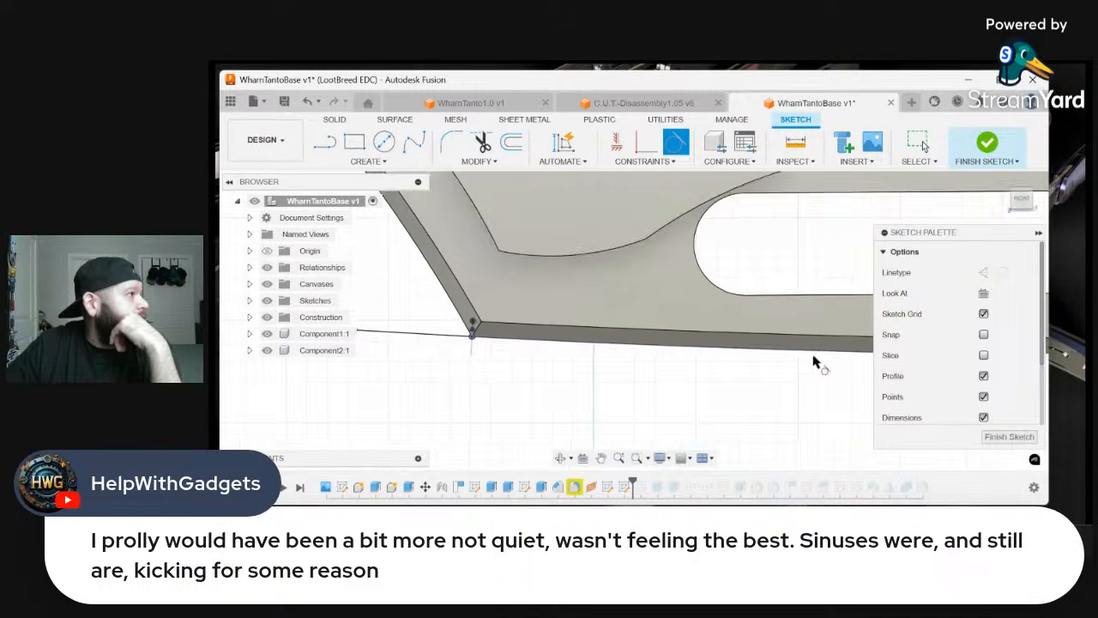
{"action": "scroll", "coordinate": [644, 368], "scroll_direction": "down", "scroll_amount": 3}
{"action": "scroll", "coordinate": [750, 371], "scroll_direction": "up", "scroll_amount": 3}
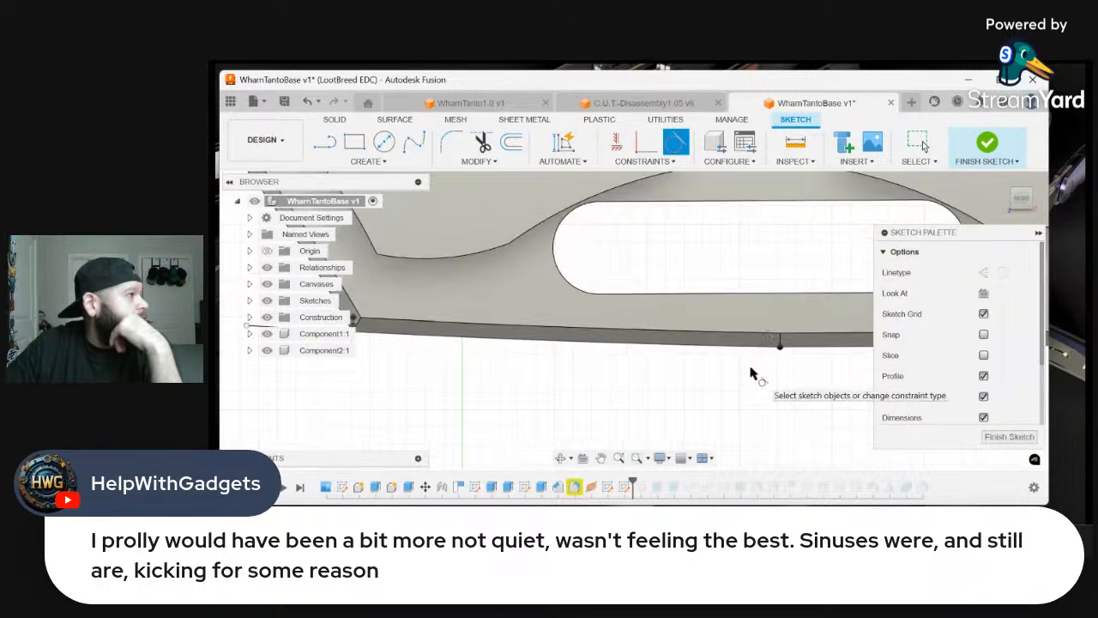
Finish the front-plane sketch containing the constrained arc along the blade spine
{"action": "scroll", "coordinate": [712, 371], "scroll_direction": "down", "scroll_amount": 5}
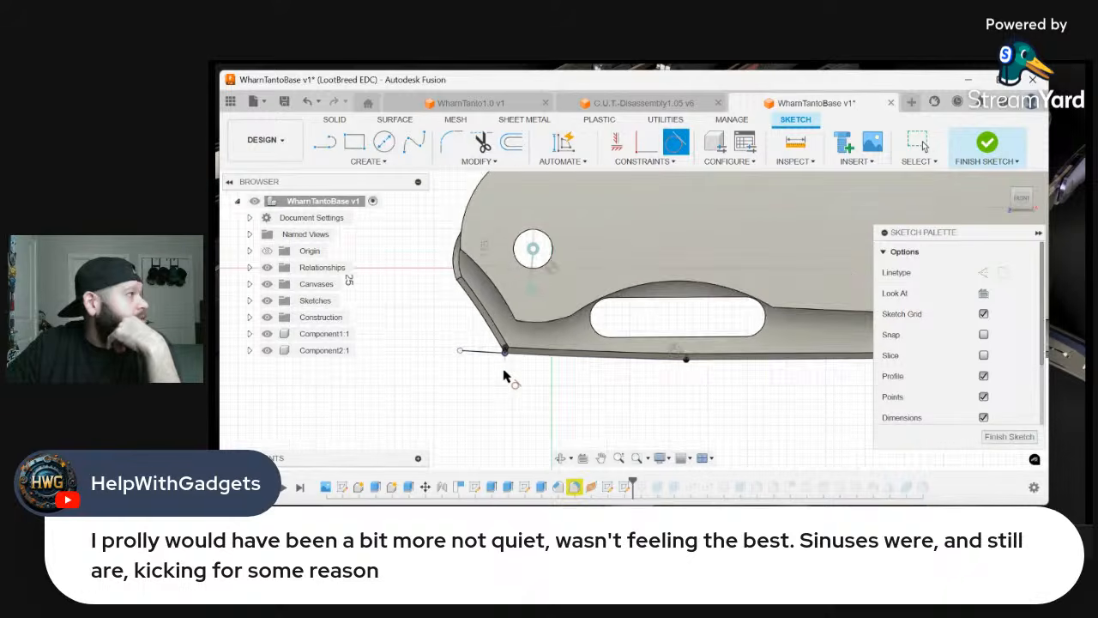
{"action": "scroll", "coordinate": [506, 372], "scroll_direction": "up", "scroll_amount": 2}
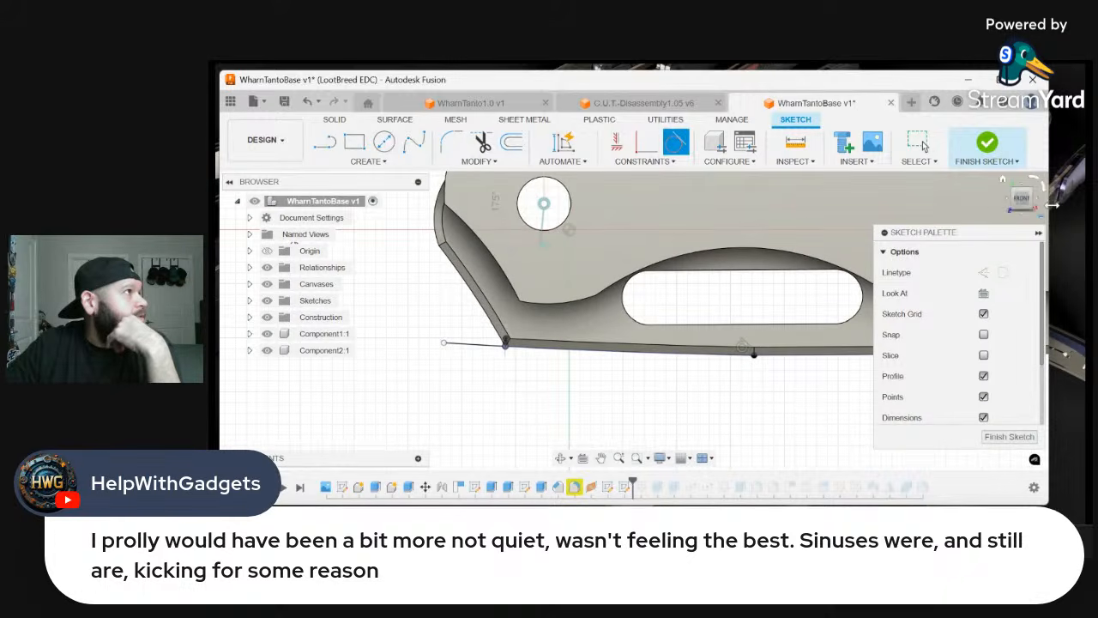
{"action": "left_click", "coordinate": [984, 163]}
{"action": "middle_click_drag", "start_coordinate": [633, 320], "coordinate": [674, 344], "text": "shift"}
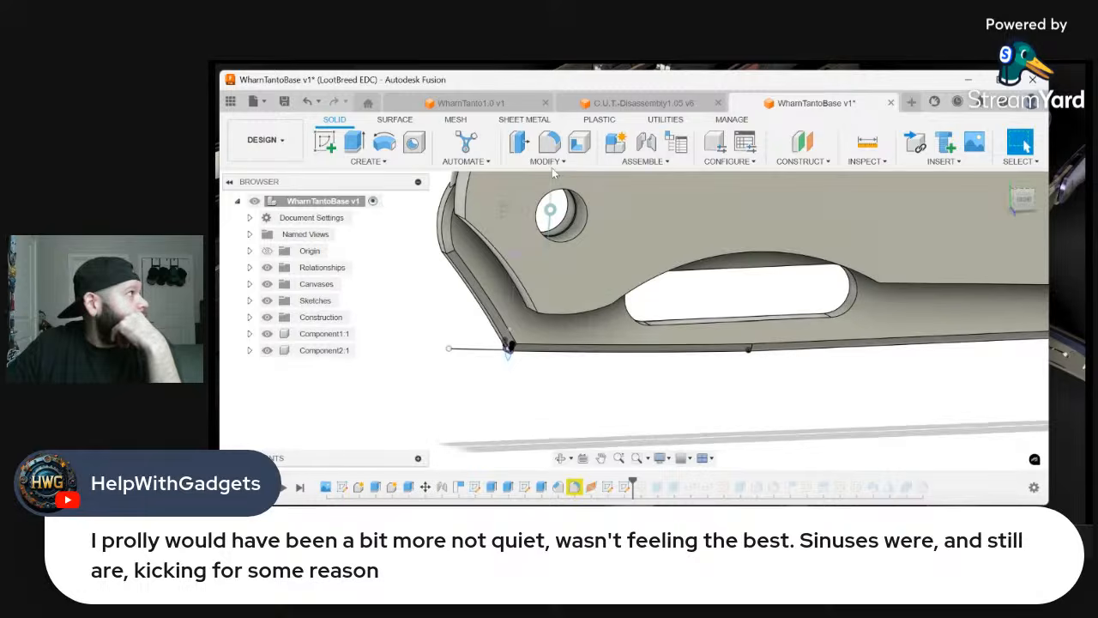
{"action": "scroll", "coordinate": [503, 395], "scroll_direction": "up", "scroll_amount": 2}
Set up a single-path sweep using both regions of the rounded profile as the profile and the long spine arc as the path
{"action": "left_click", "coordinate": [369, 163]}
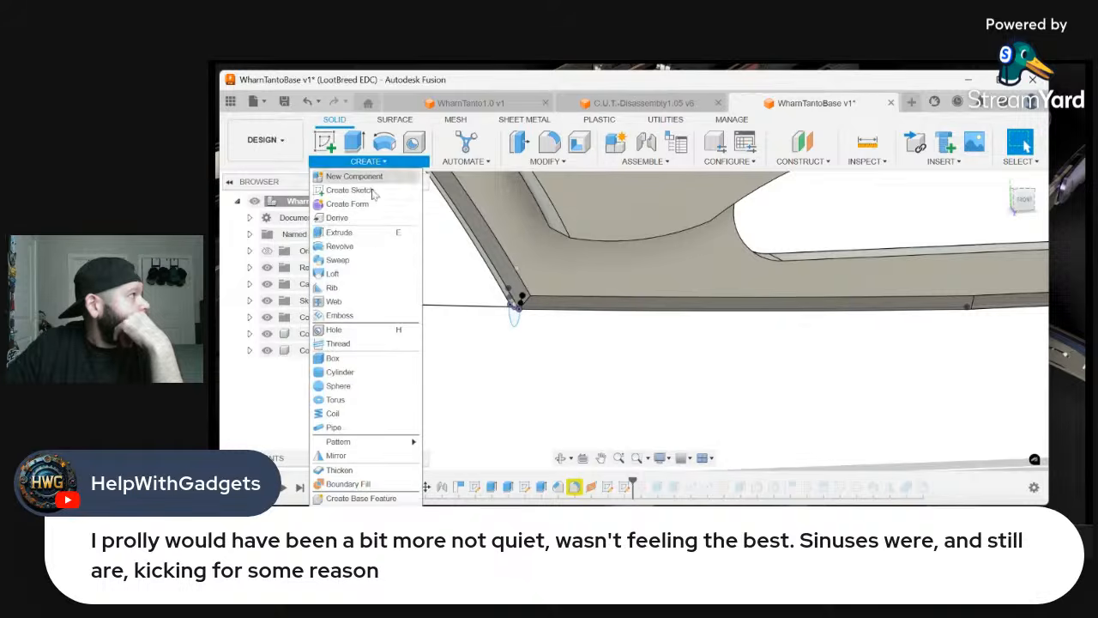
{"action": "left_click", "coordinate": [343, 262]}
{"action": "scroll", "coordinate": [532, 300], "scroll_direction": "up", "scroll_amount": 2}
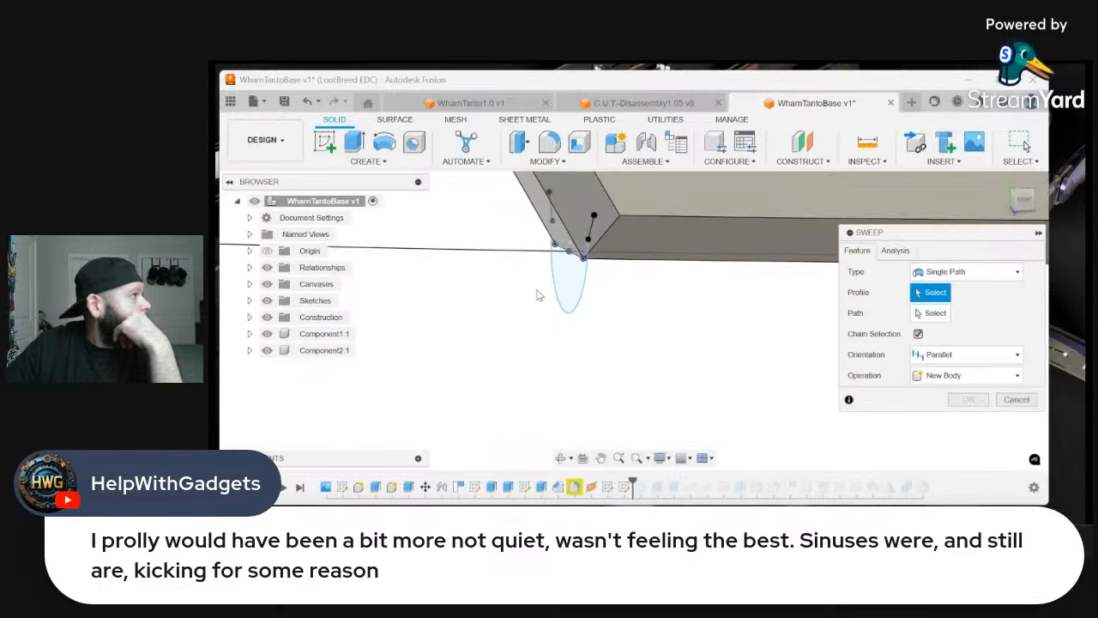
{"action": "left_click", "coordinate": [561, 268]}
{"action": "scroll", "coordinate": [575, 255], "scroll_direction": "up", "scroll_amount": 2}
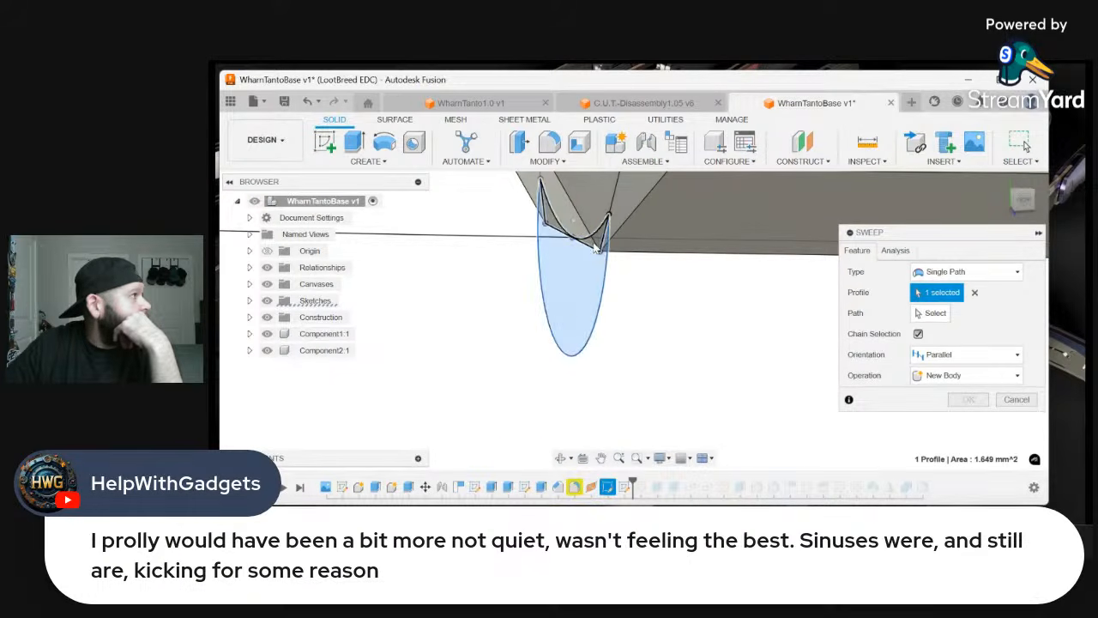
{"action": "left_click", "coordinate": [575, 229]}
{"action": "left_click", "coordinate": [922, 313]}
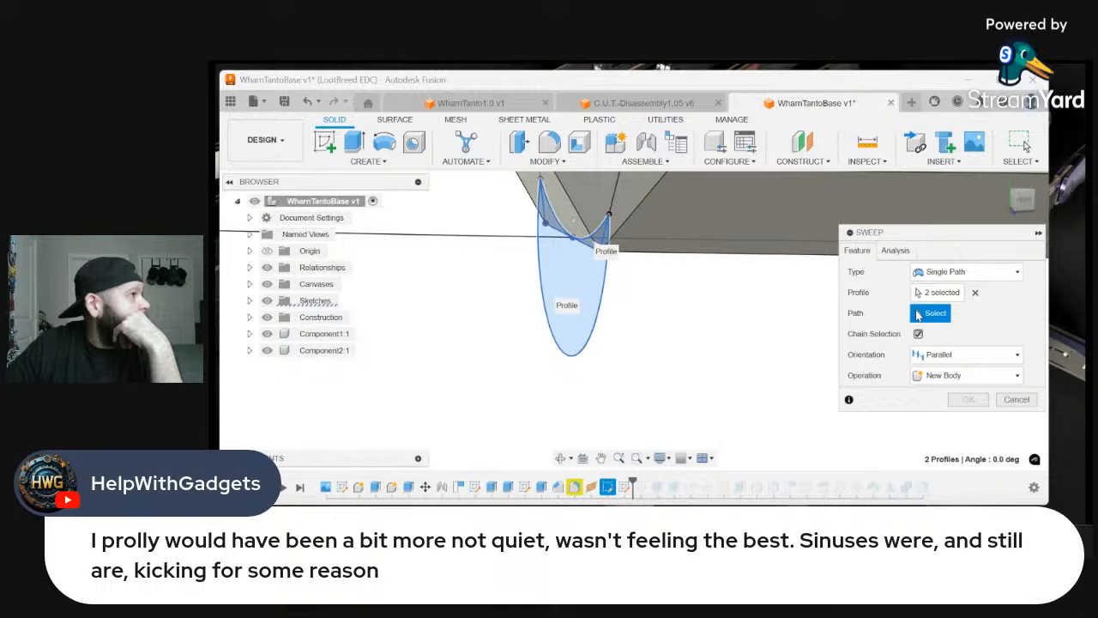
{"action": "left_click", "coordinate": [514, 237]}
Check the sweep preview at both ends of the arc and apply it as a cut with parallel orientation
{"action": "scroll", "coordinate": [484, 253], "scroll_direction": "down", "scroll_amount": 2}
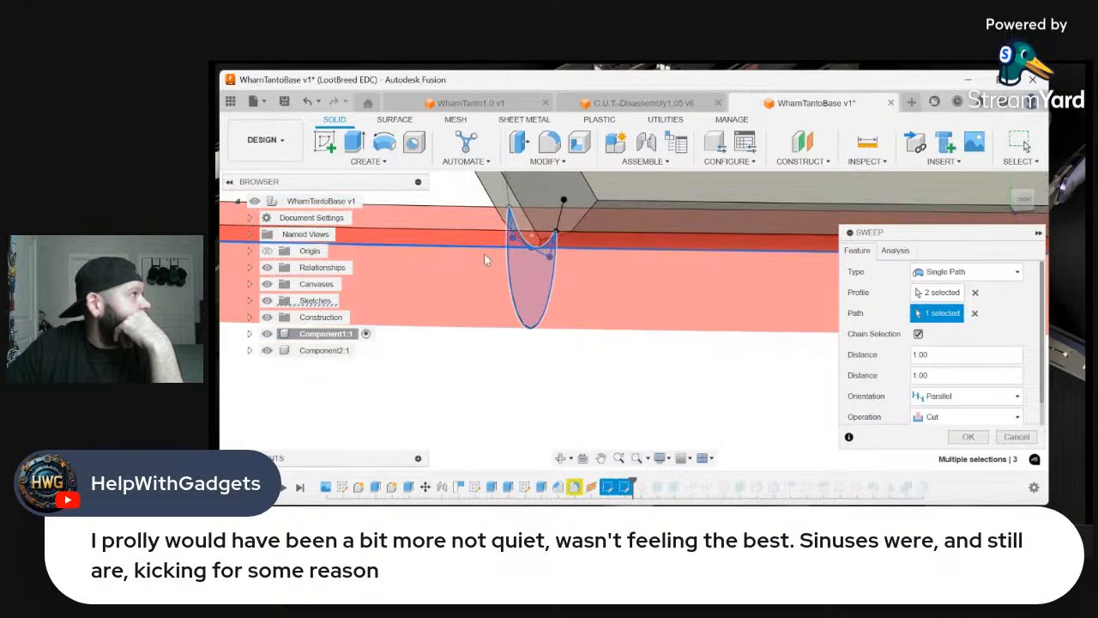
{"action": "left_click_drag", "start_coordinate": [1024, 202], "coordinate": [1039, 201]}
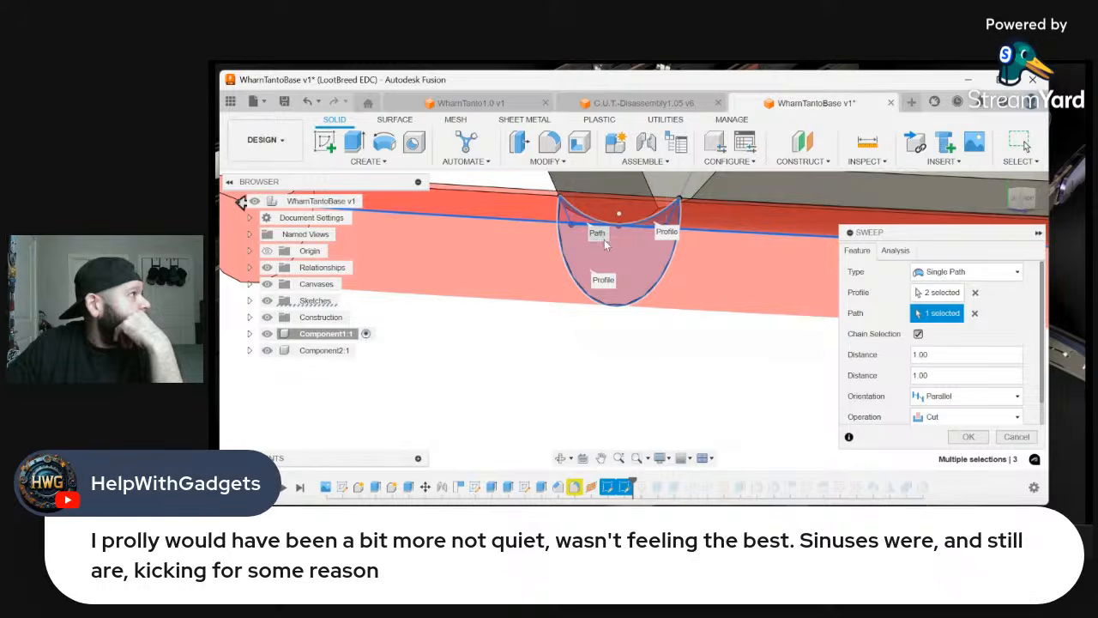
{"action": "scroll", "coordinate": [697, 354], "scroll_direction": "down", "scroll_amount": 3}
{"action": "scroll", "coordinate": [614, 315], "scroll_direction": "down", "scroll_amount": 5}
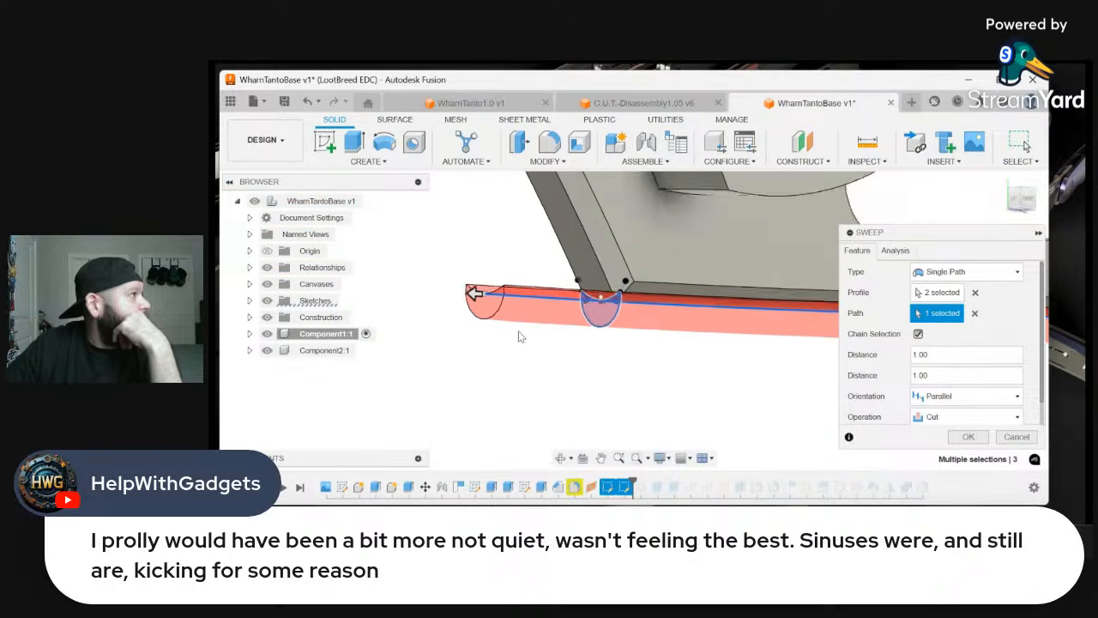
{"action": "scroll", "coordinate": [677, 356], "scroll_direction": "up", "scroll_amount": 2}
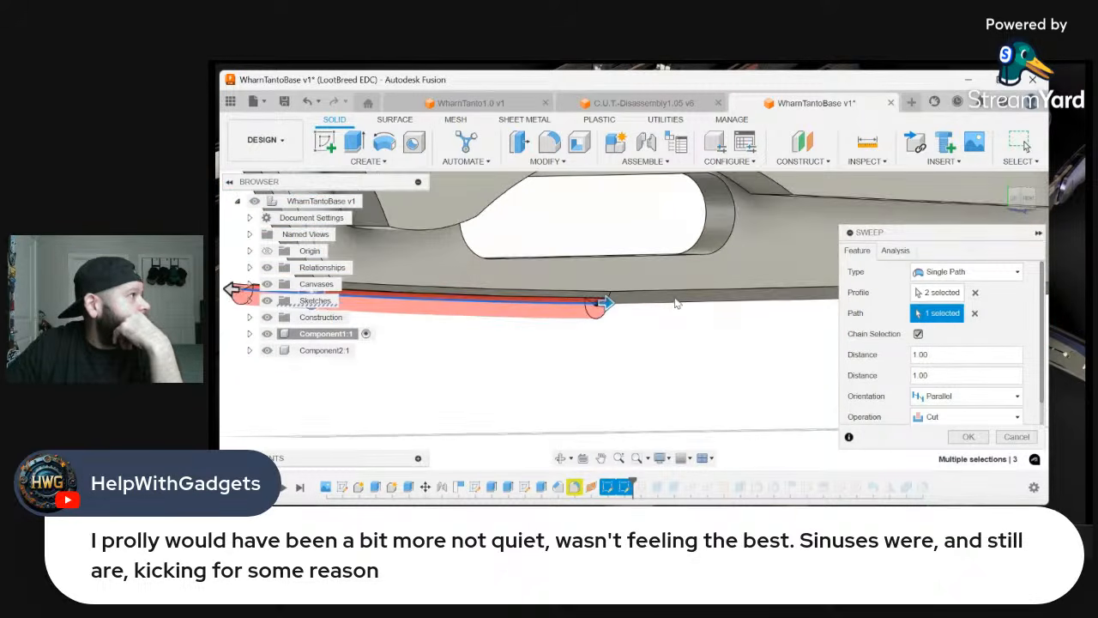
{"action": "left_click", "coordinate": [1021, 208]}
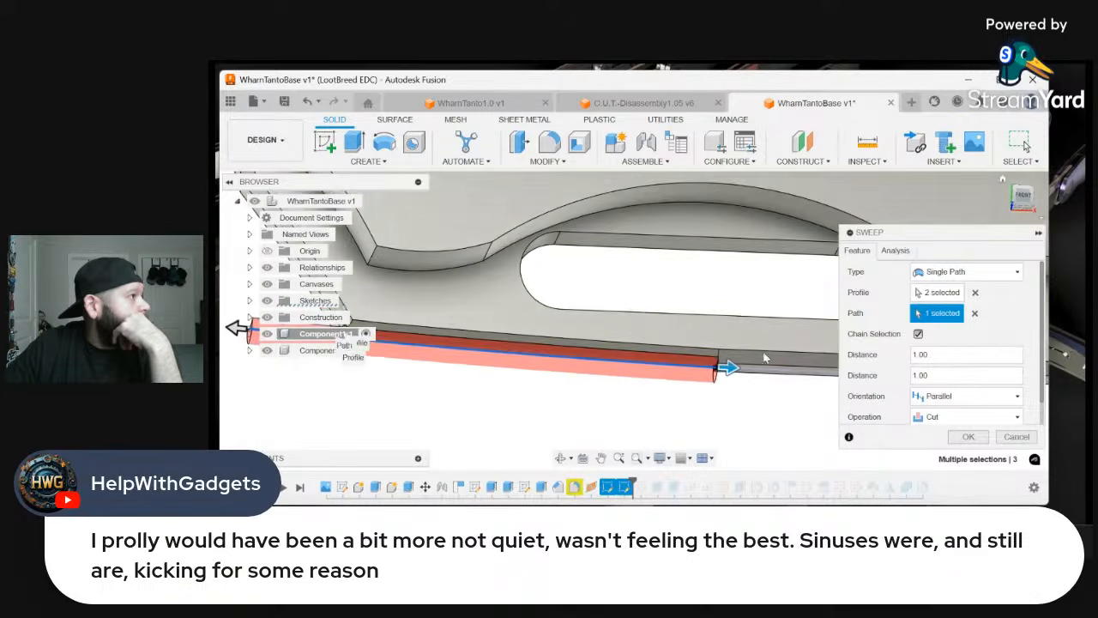
{"action": "scroll", "coordinate": [713, 369], "scroll_direction": "up", "scroll_amount": 3}
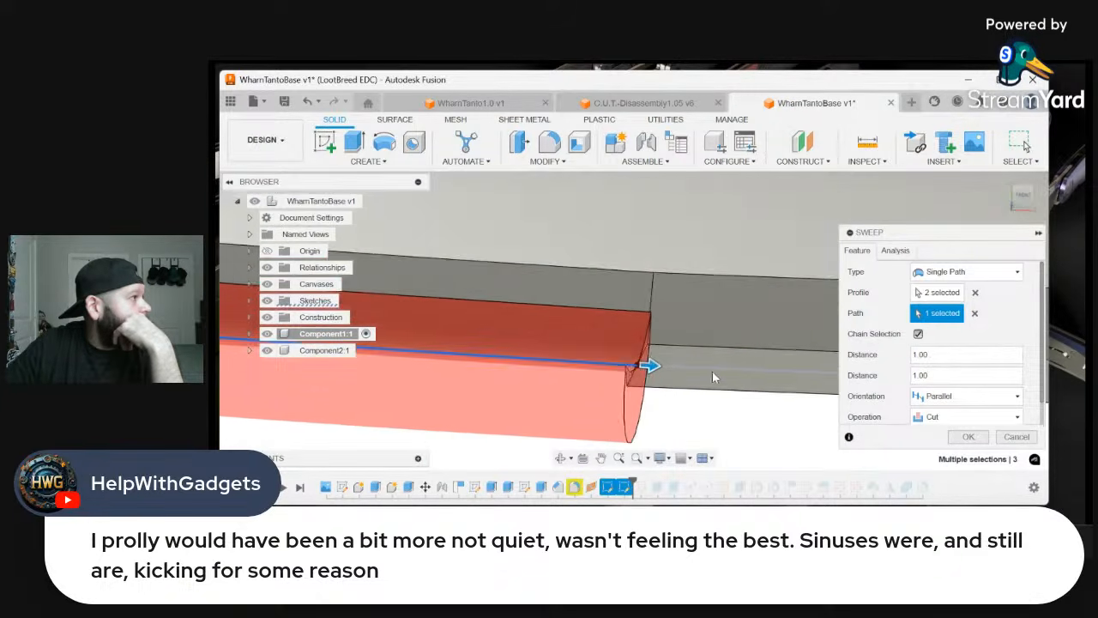
{"action": "middle_click_drag", "start_coordinate": [712, 370], "coordinate": [533, 353], "text": "shift"}
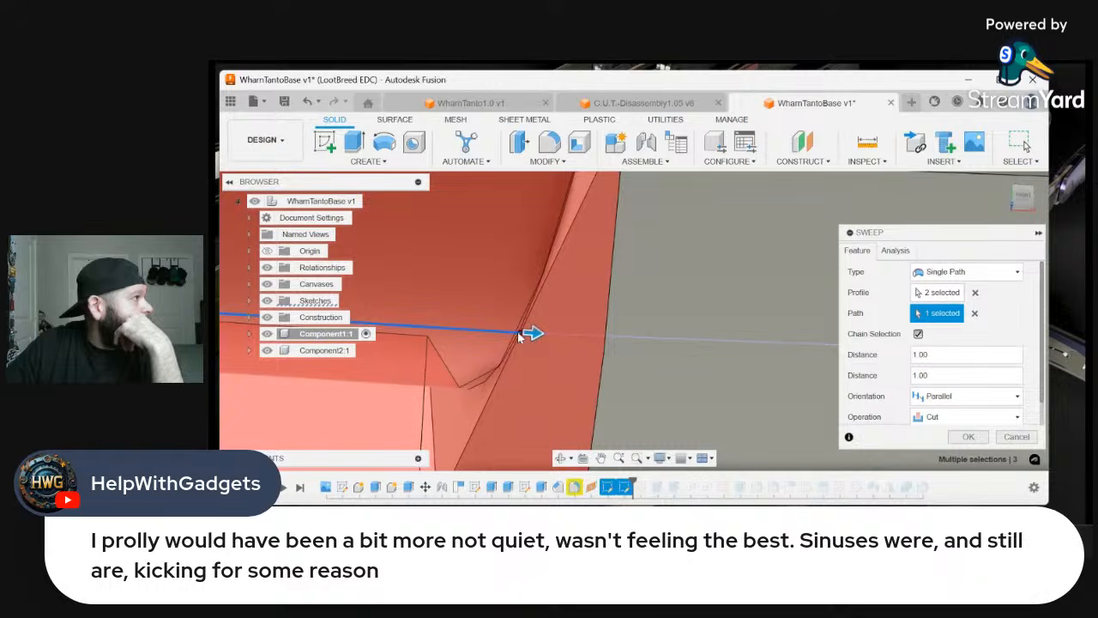
{"action": "middle_click_drag", "start_coordinate": [607, 337], "coordinate": [643, 352], "text": "shift"}
{"action": "left_click", "coordinate": [966, 438]}
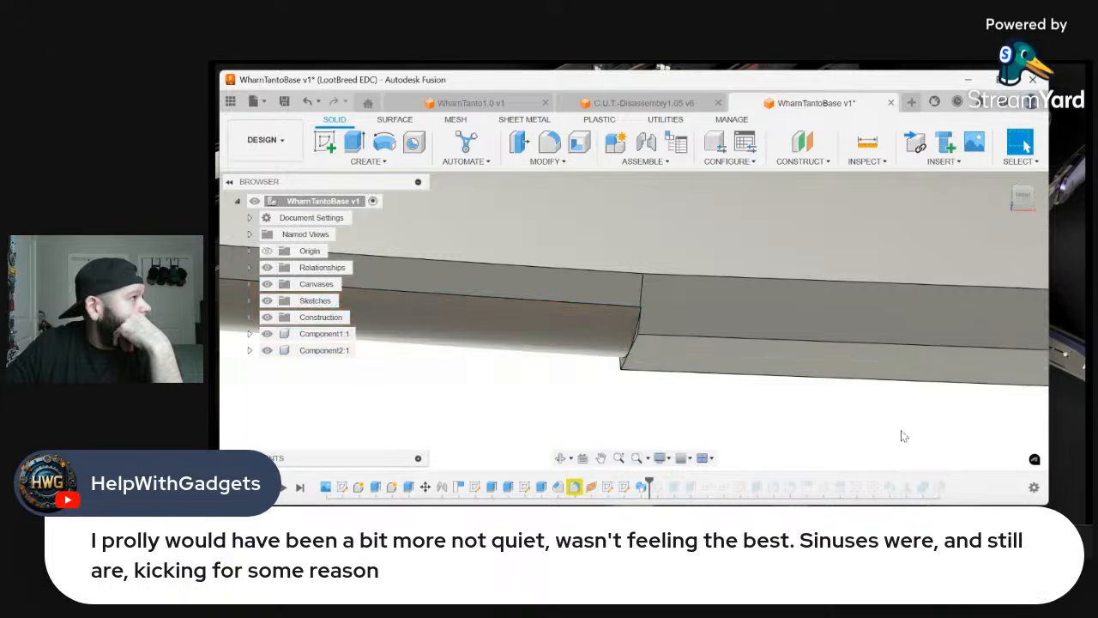
Examine the swept rounding at the blade's spine corner and where it meets the remaining chamfered edge
{"action": "middle_click_drag", "start_coordinate": [779, 433], "coordinate": [541, 408], "text": "shift"}
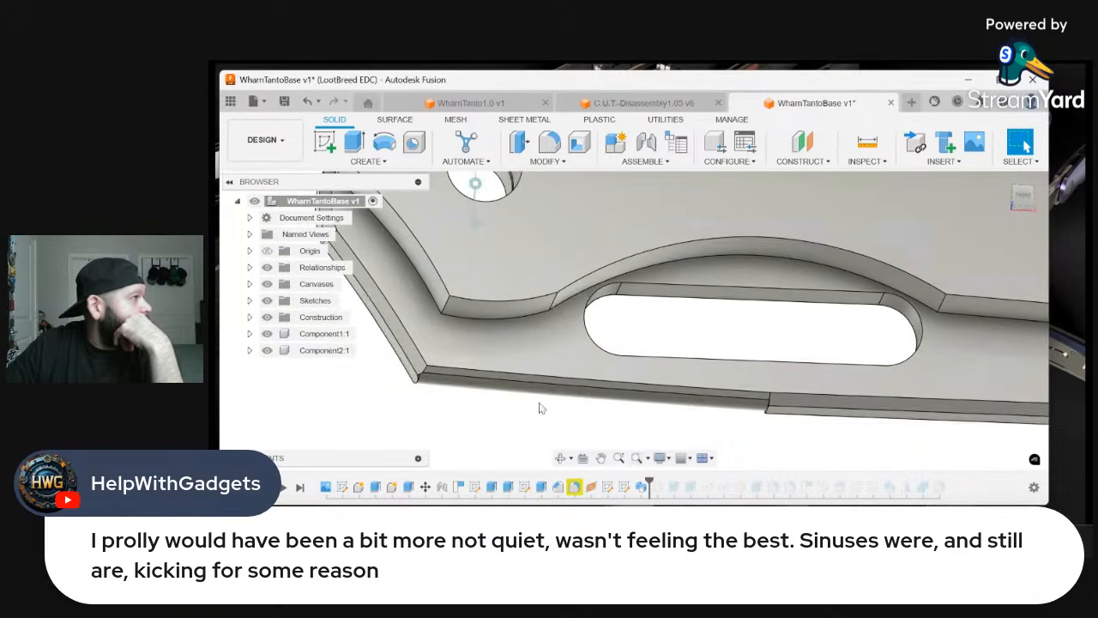
{"action": "scroll", "coordinate": [405, 389], "scroll_direction": "up", "scroll_amount": 8}
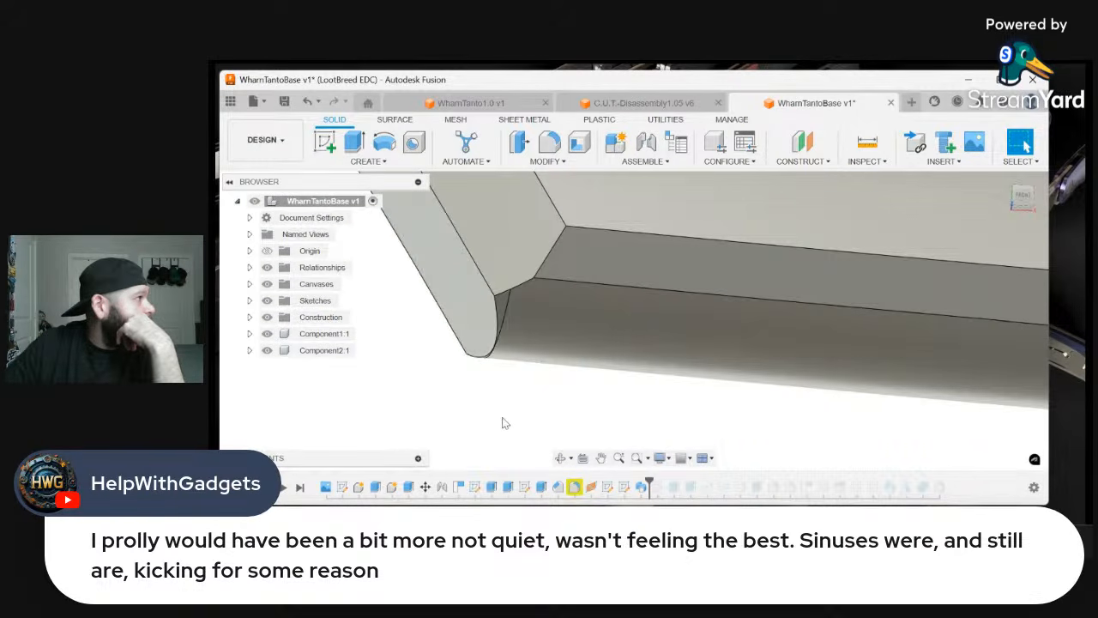
{"action": "scroll", "coordinate": [582, 413], "scroll_direction": "down", "scroll_amount": 4}
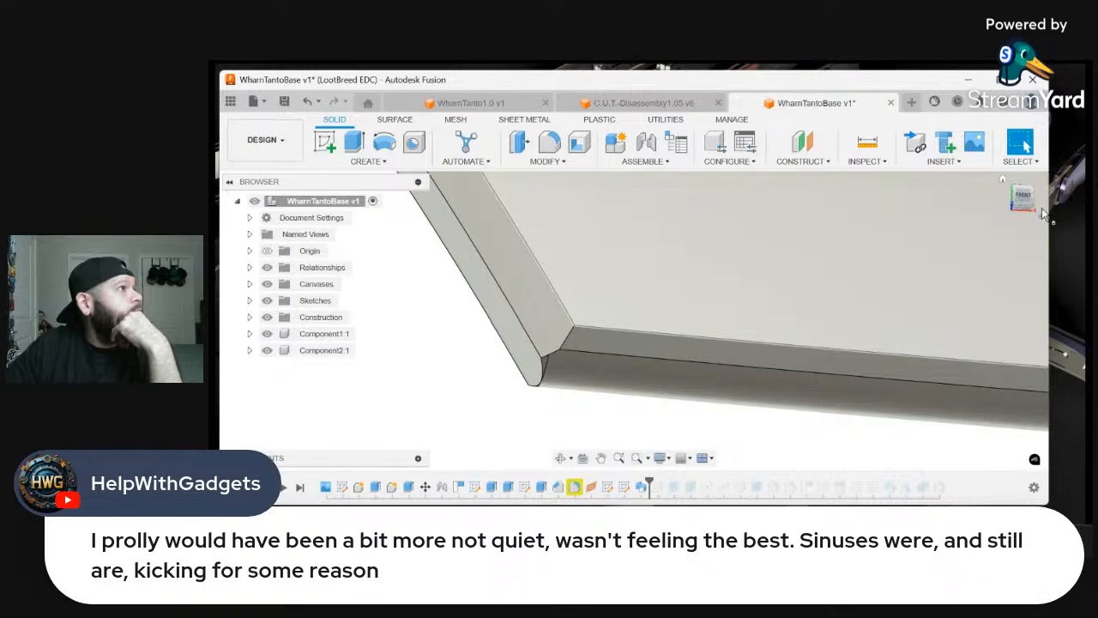
{"action": "mouse_move", "coordinate": [1027, 208]}
{"action": "left_mouse_down"}
{"action": "mouse_move", "coordinate": [1039, 225]}
{"action": "mouse_move", "coordinate": [1029, 214]}
{"action": "left_mouse_up"}
{"action": "scroll", "coordinate": [647, 385], "scroll_direction": "down", "scroll_amount": 5}
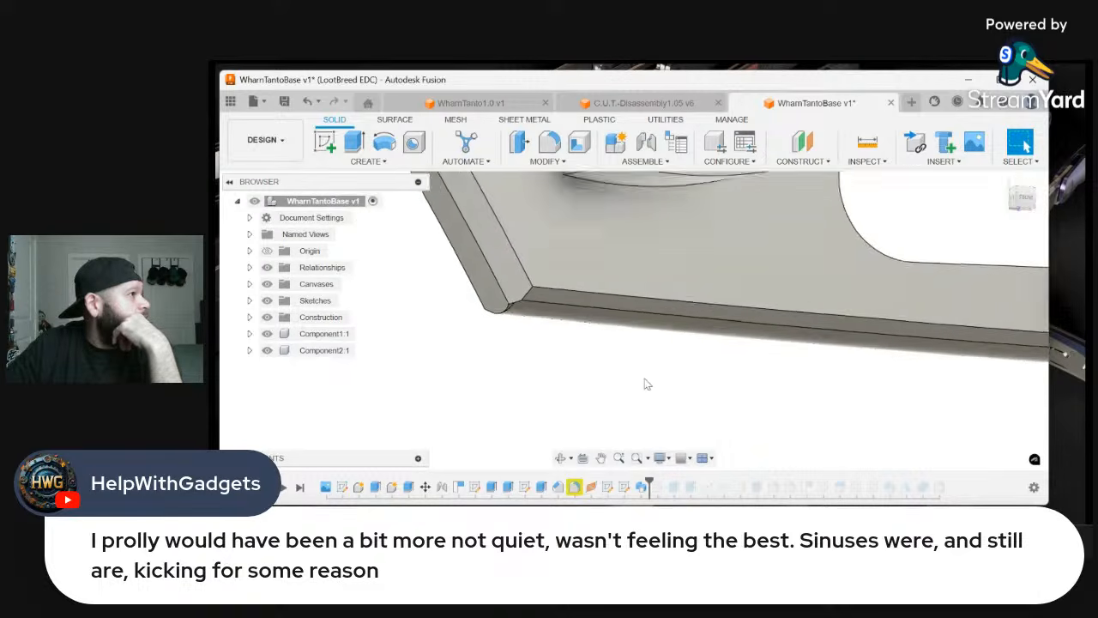
{"action": "scroll", "coordinate": [648, 387], "scroll_direction": "down", "scroll_amount": 1}
{"action": "scroll", "coordinate": [821, 407], "scroll_direction": "up", "scroll_amount": 6}
{"action": "scroll", "coordinate": [889, 389], "scroll_direction": "up", "scroll_amount": 4}
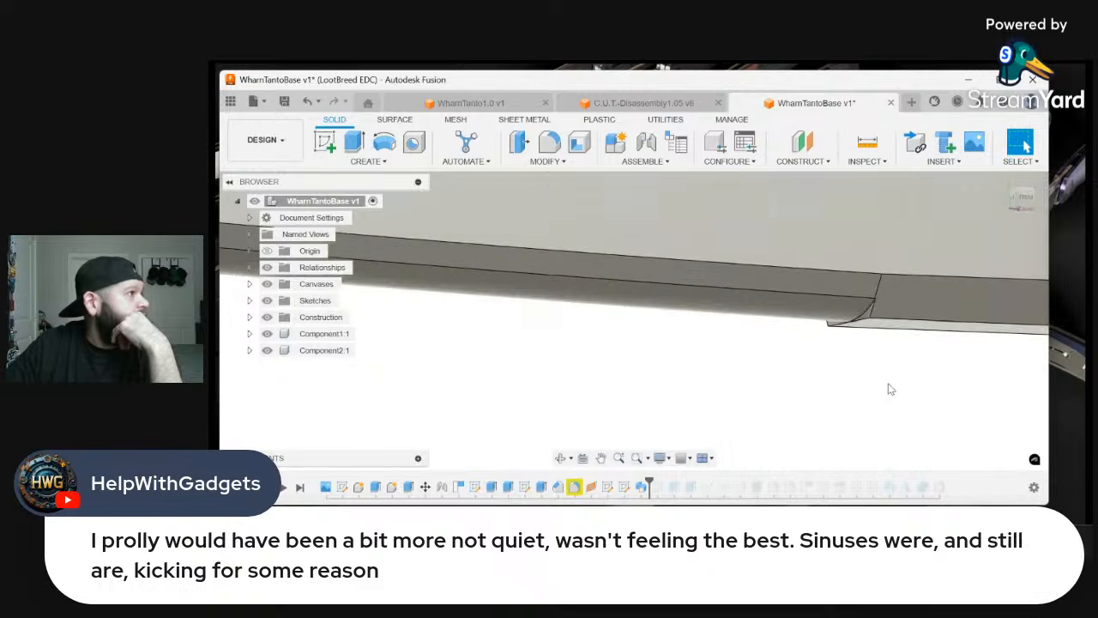
Start a second single-path sweep with the small end face left by the first cut as its profile
{"action": "left_click", "coordinate": [375, 161]}
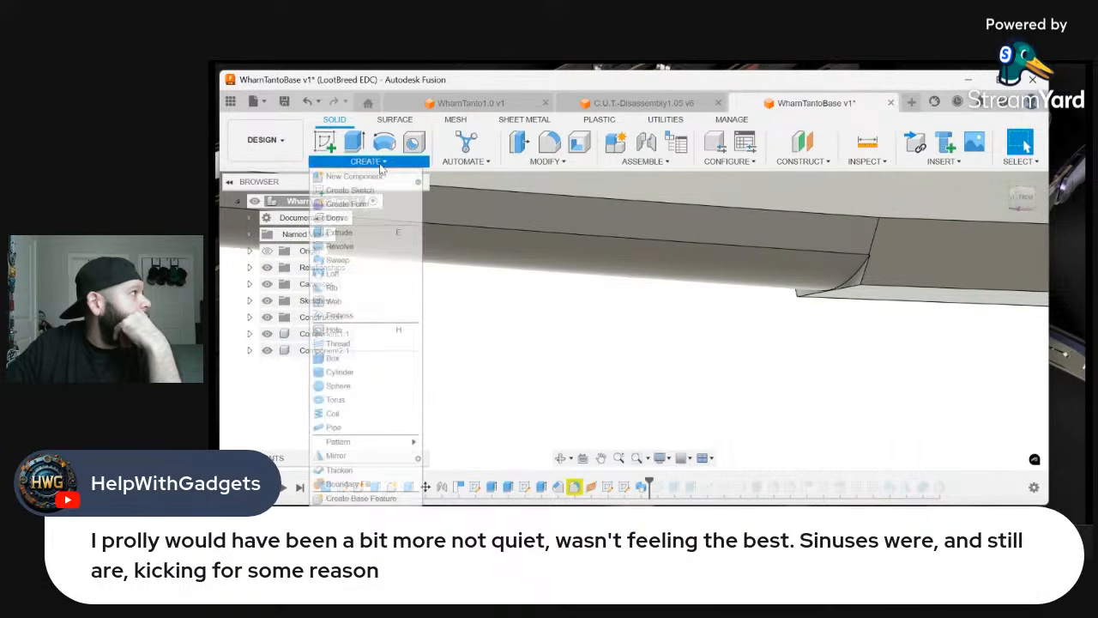
{"action": "left_click", "coordinate": [387, 262]}
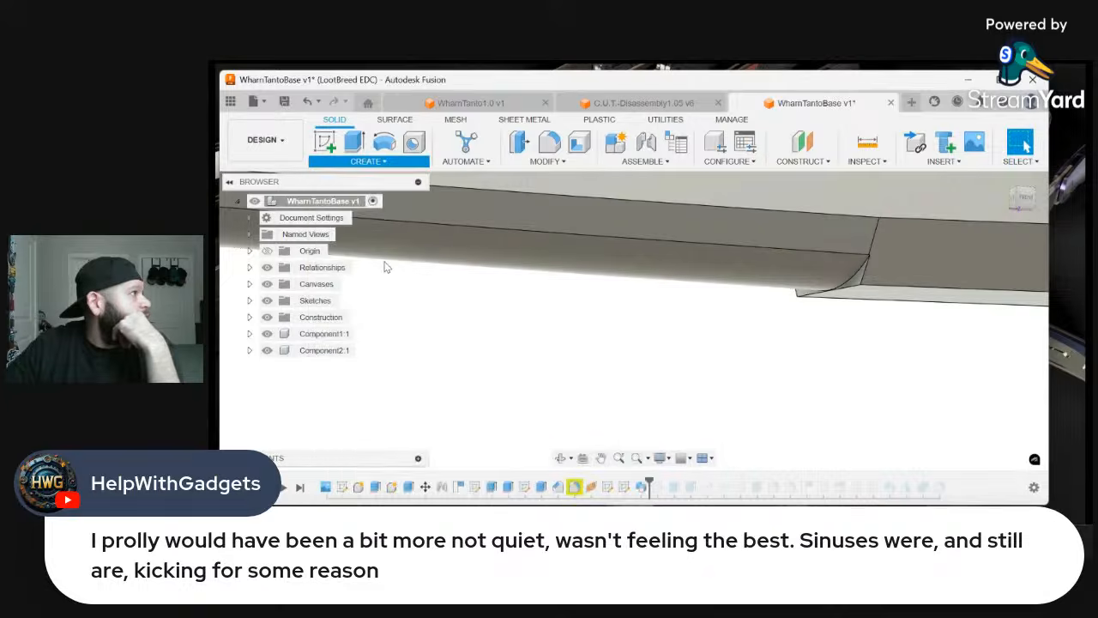
{"action": "left_click", "coordinate": [795, 293]}
{"action": "scroll", "coordinate": [632, 338], "scroll_direction": "down", "scroll_amount": 3}
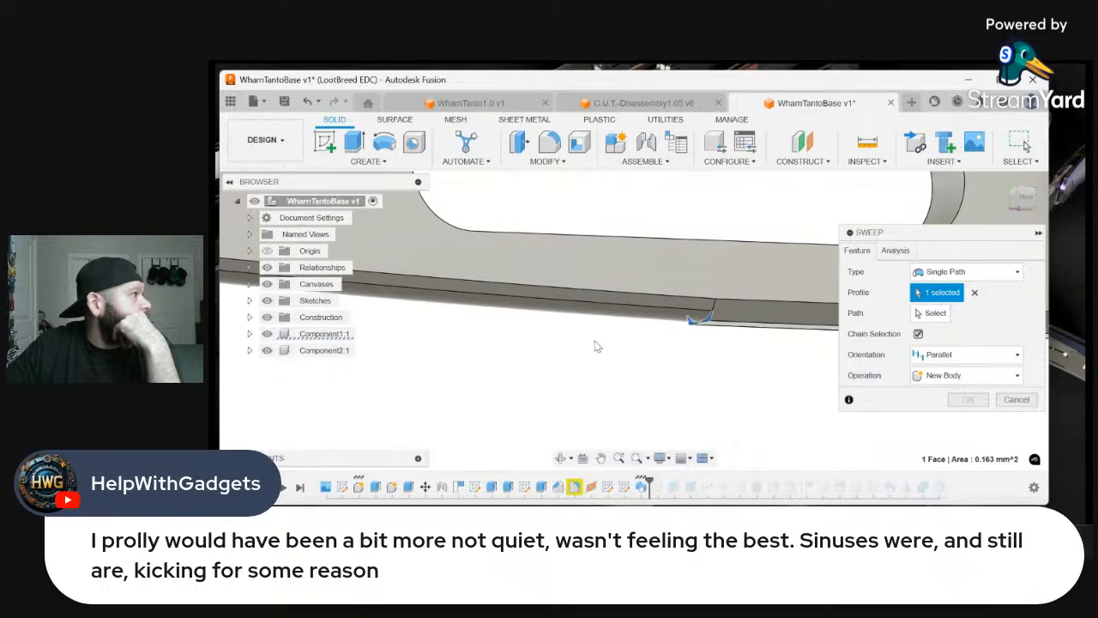
Show Sketch10 and select its projected spine edge beyond the joint as the sweep path
{"action": "left_click", "coordinate": [250, 300]}
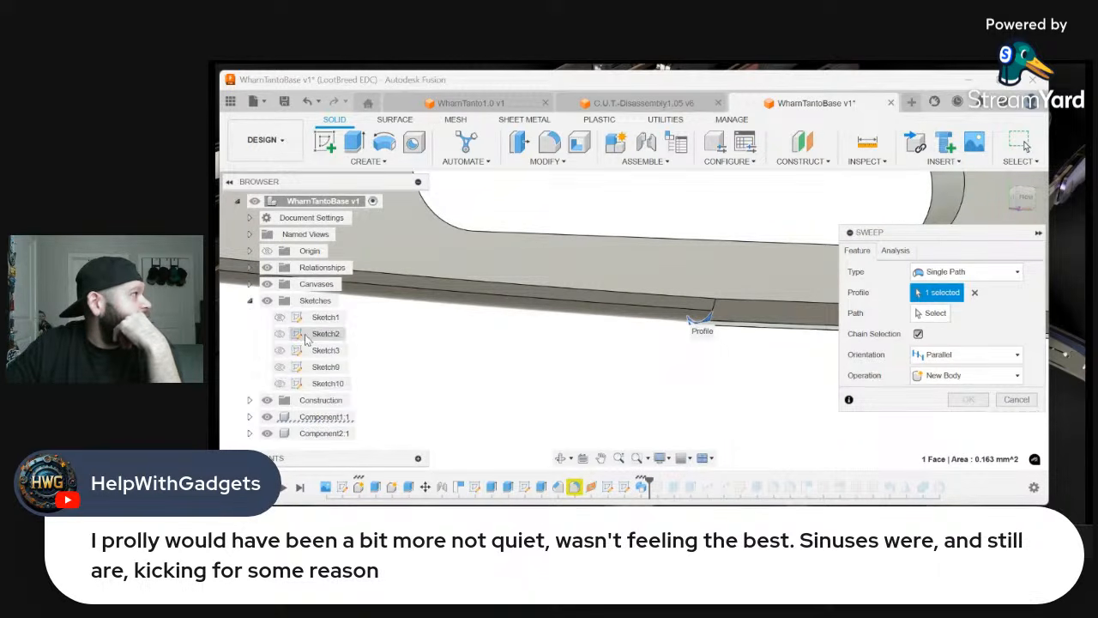
{"action": "left_click", "coordinate": [280, 383]}
{"action": "scroll", "coordinate": [513, 382], "scroll_direction": "down", "scroll_amount": 4}
{"action": "scroll", "coordinate": [742, 394], "scroll_direction": "up", "scroll_amount": 2}
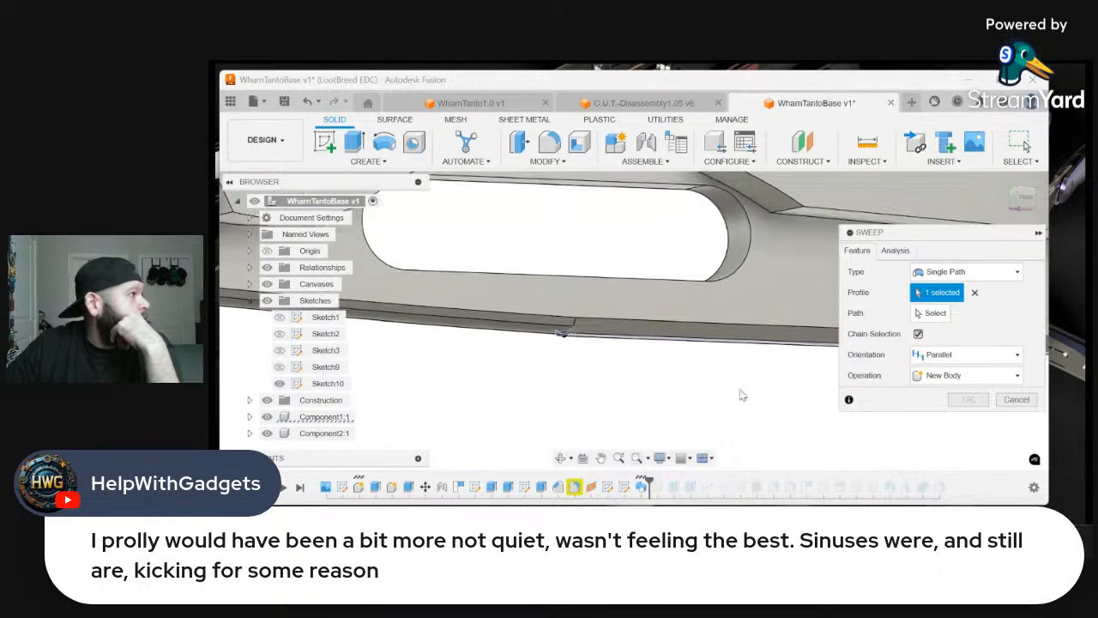
{"action": "scroll", "coordinate": [741, 390], "scroll_direction": "up", "scroll_amount": 1}
{"action": "left_click", "coordinate": [931, 314]}
{"action": "scroll", "coordinate": [599, 354], "scroll_direction": "up", "scroll_amount": 2}
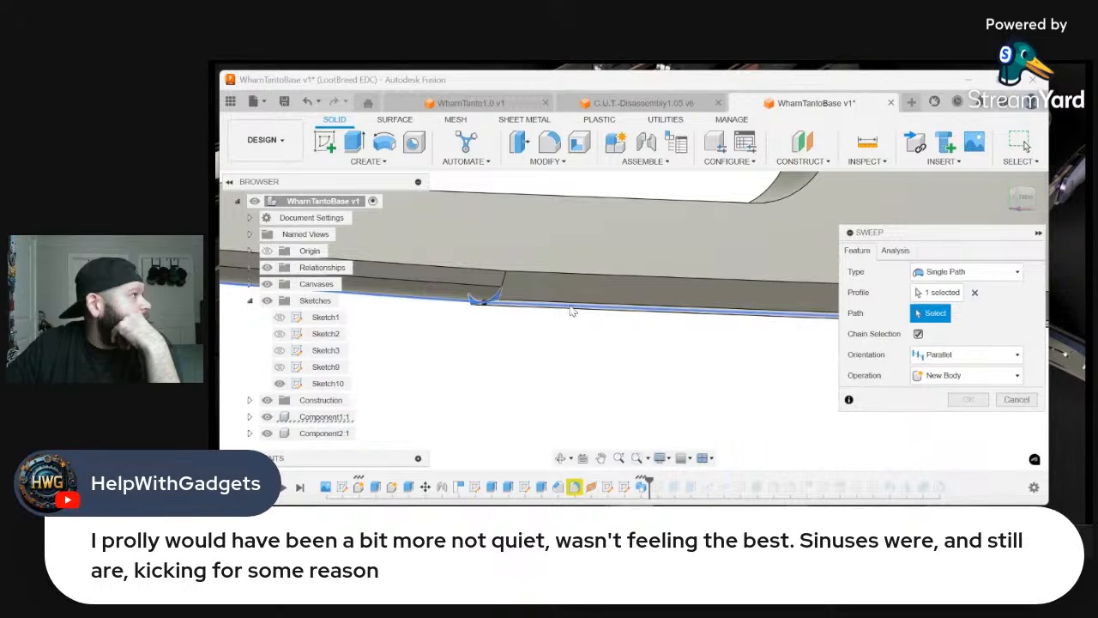
{"action": "left_click", "coordinate": [572, 312]}
{"action": "scroll", "coordinate": [510, 343], "scroll_direction": "down", "scroll_amount": 3}
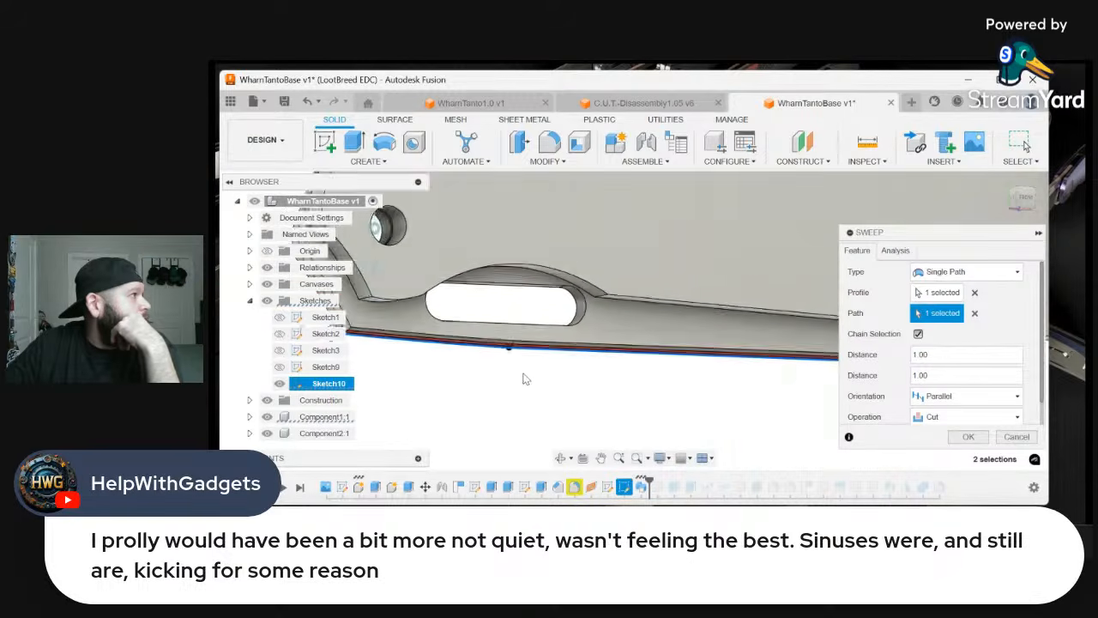
Set the sweep's first distance to 0.00, keeping the second at 1.00, and apply it as a cut
{"action": "scroll", "coordinate": [507, 378], "scroll_direction": "down", "scroll_amount": 2}
{"action": "left_click_drag", "start_coordinate": [382, 349], "coordinate": [500, 364]}
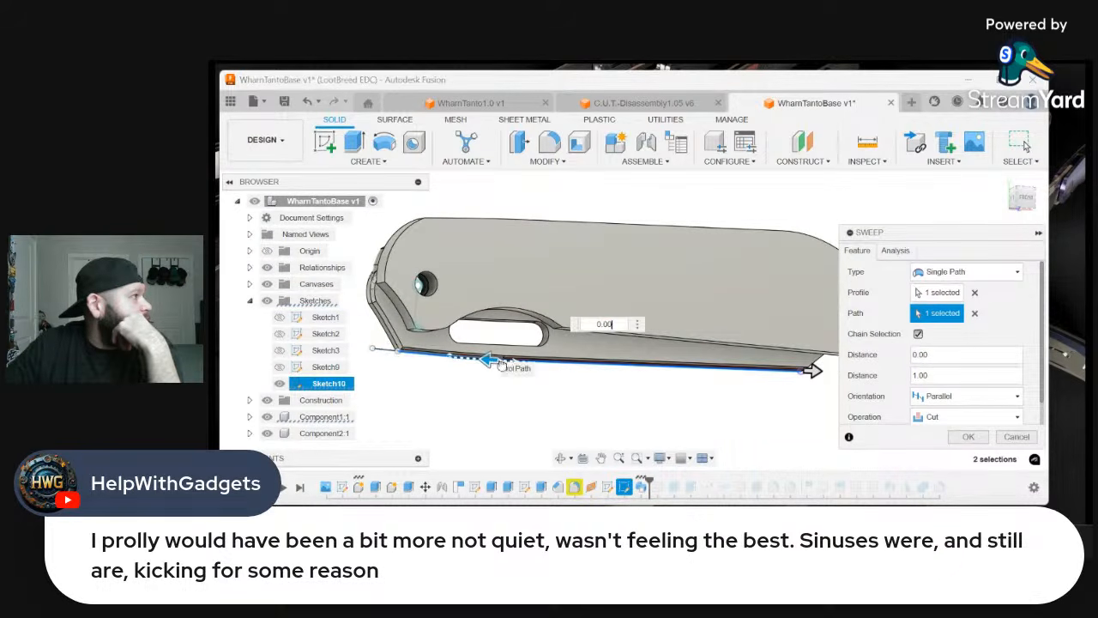
{"action": "scroll", "coordinate": [540, 404], "scroll_direction": "up", "scroll_amount": 3}
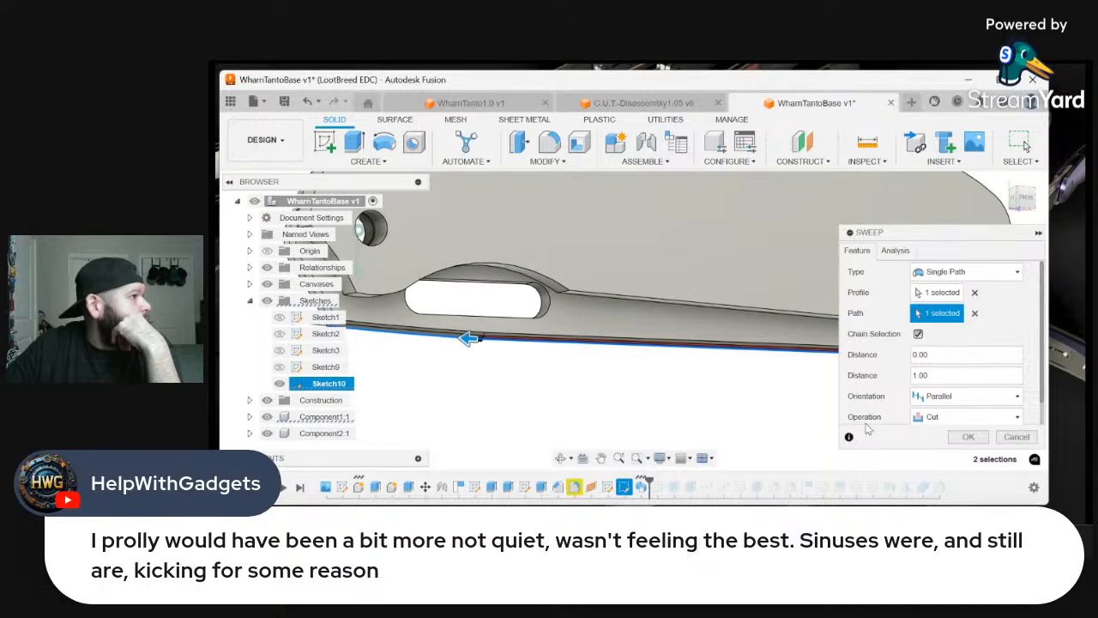
{"action": "left_click", "coordinate": [967, 436]}
Examine the rounded spine at the joint between the two swept cuts and at the angled tip corner
{"action": "scroll", "coordinate": [581, 385], "scroll_direction": "up", "scroll_amount": 3}
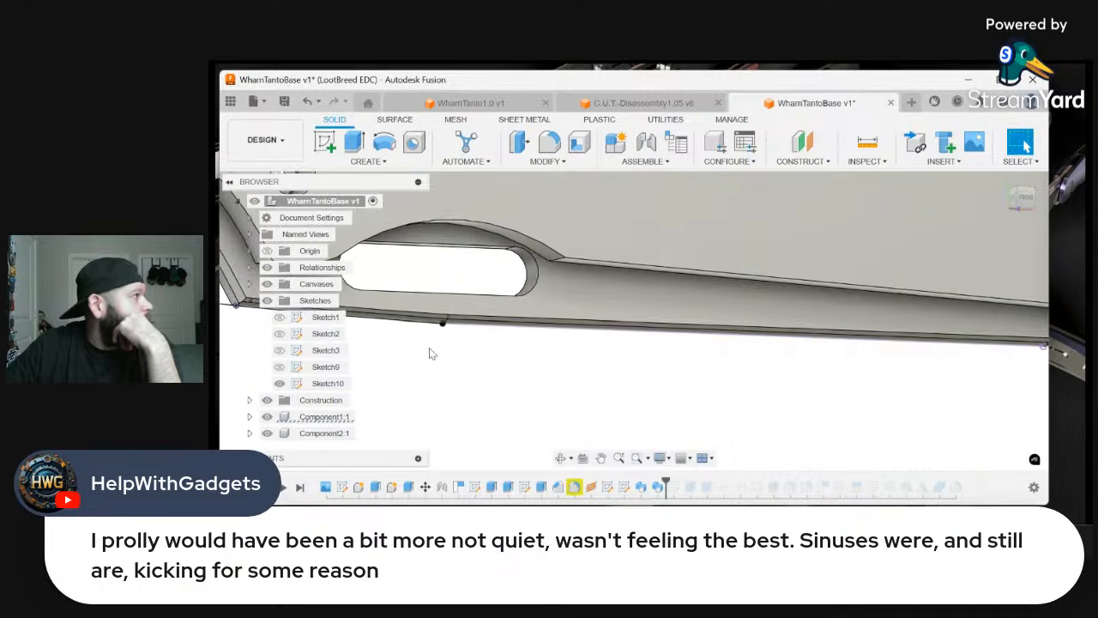
{"action": "scroll", "coordinate": [420, 349], "scroll_direction": "up", "scroll_amount": 3}
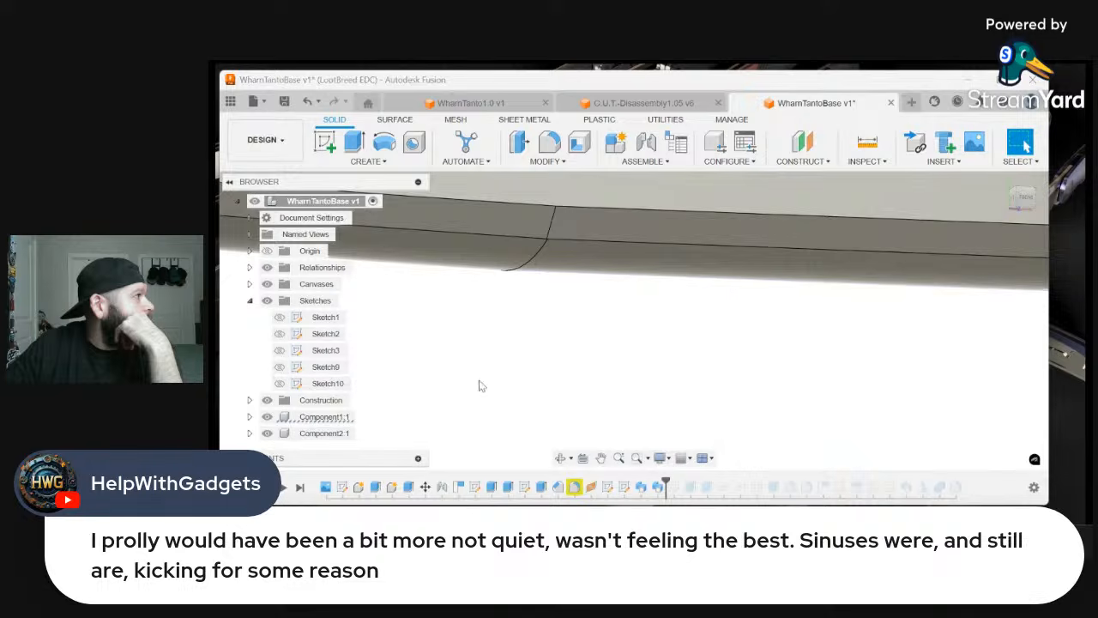
{"action": "scroll", "coordinate": [554, 384], "scroll_direction": "down", "scroll_amount": 2}
{"action": "scroll", "coordinate": [554, 385], "scroll_direction": "down", "scroll_amount": 3}
{"action": "scroll", "coordinate": [485, 409], "scroll_direction": "down", "scroll_amount": 4}
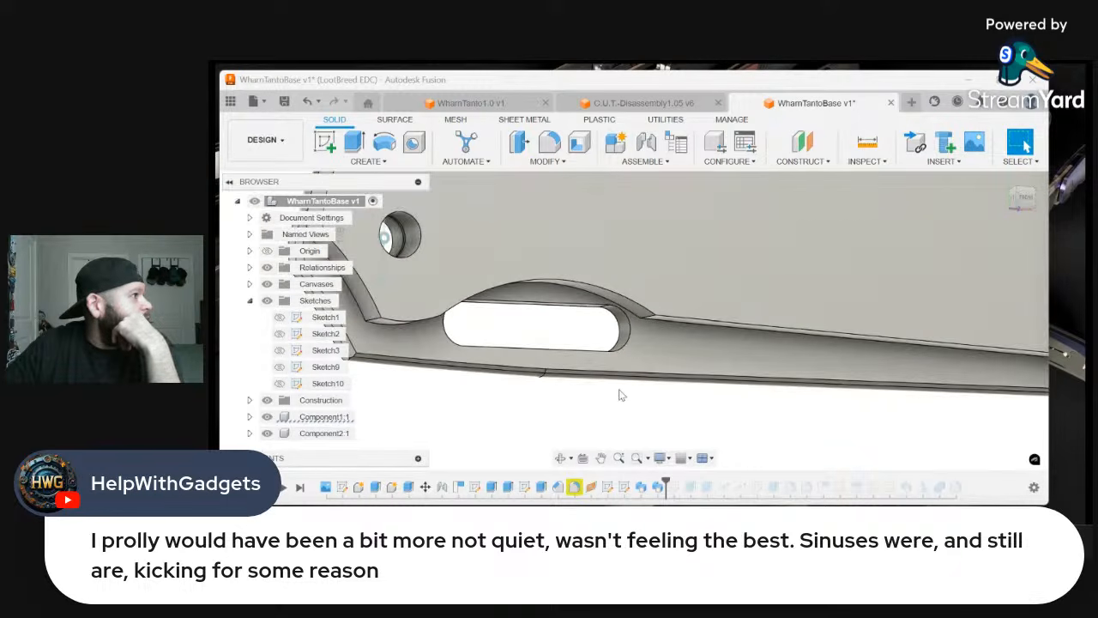
{"action": "scroll", "coordinate": [662, 392], "scroll_direction": "down", "scroll_amount": 1}
{"action": "left_click", "coordinate": [1025, 199]}
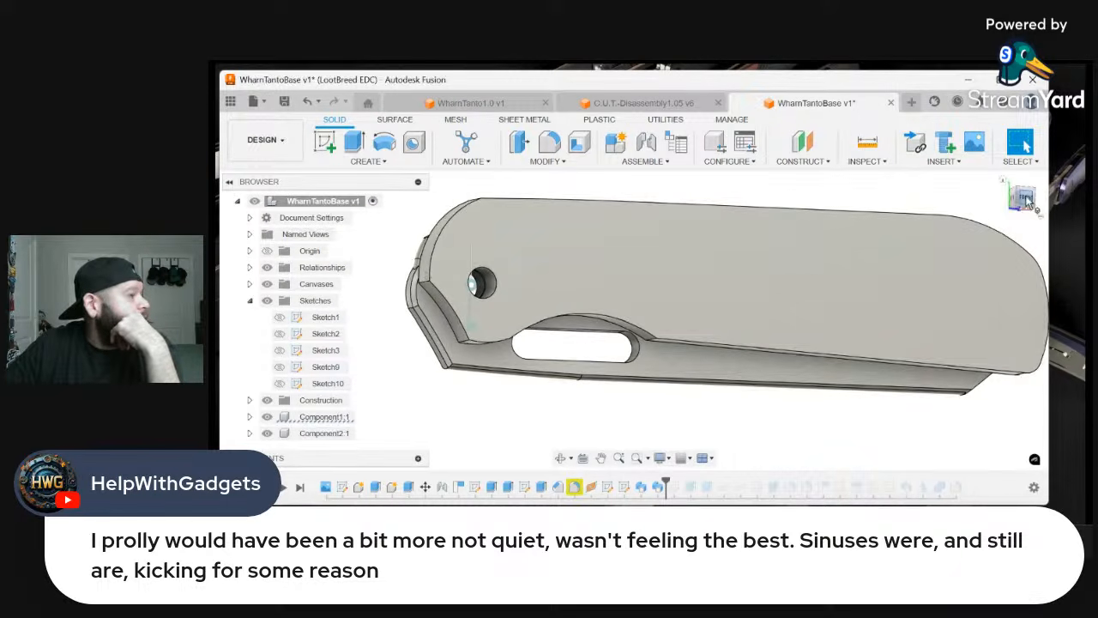
{"action": "scroll", "coordinate": [777, 410], "scroll_direction": "up", "scroll_amount": 5}
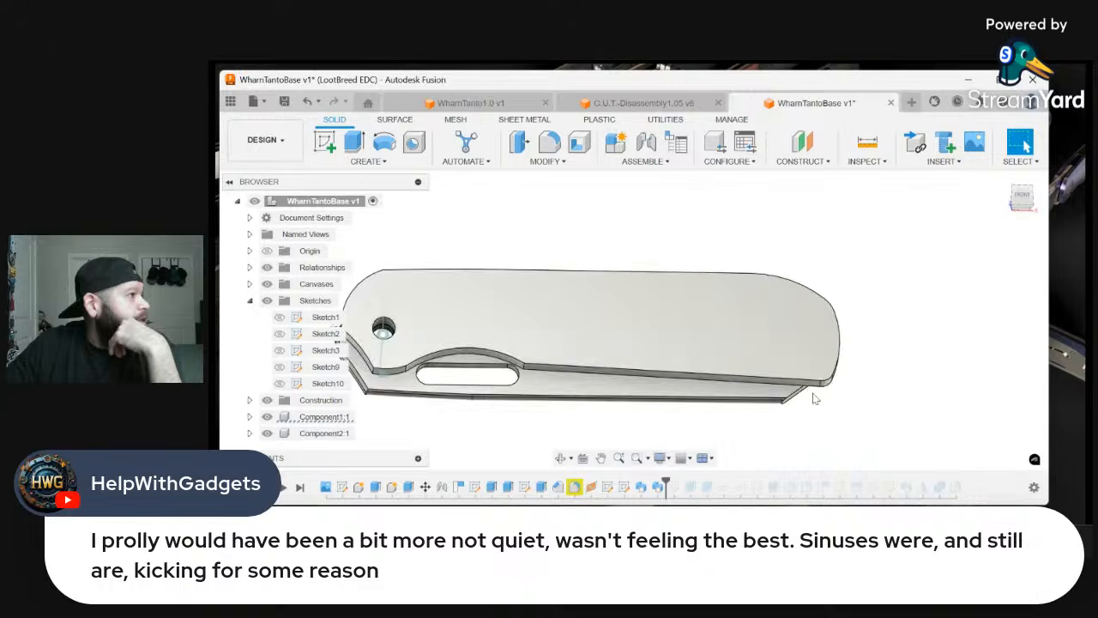
{"action": "scroll", "coordinate": [777, 410], "scroll_direction": "up", "scroll_amount": 3}
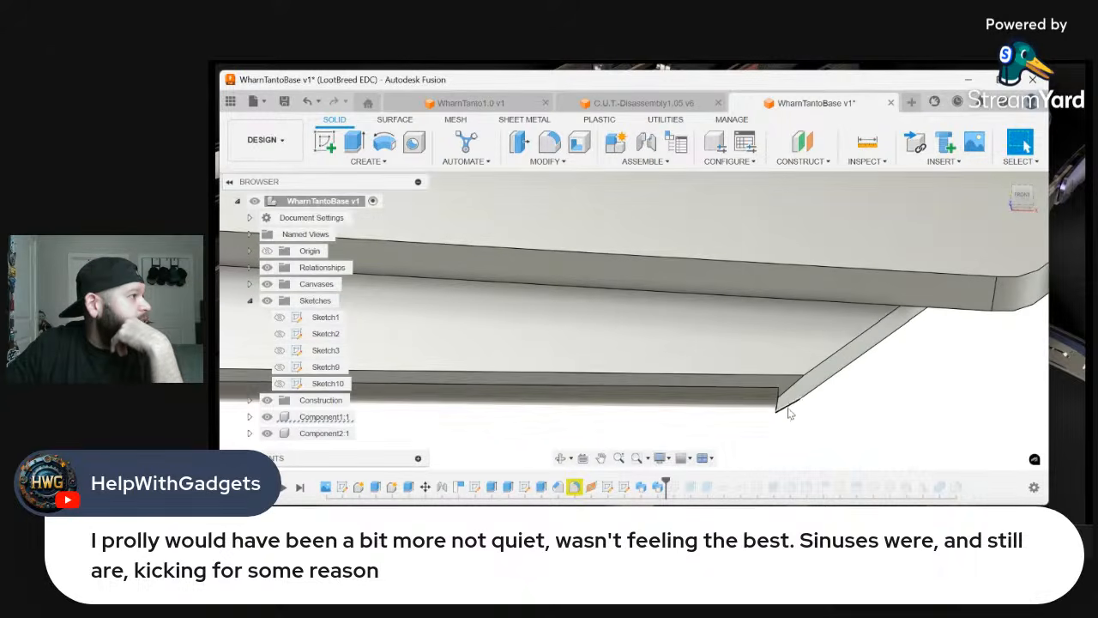
Swing the blade open from the handle by setting the Revolute 1 joint angle to 0 deg
{"action": "scroll", "coordinate": [791, 414], "scroll_direction": "up", "scroll_amount": 2}
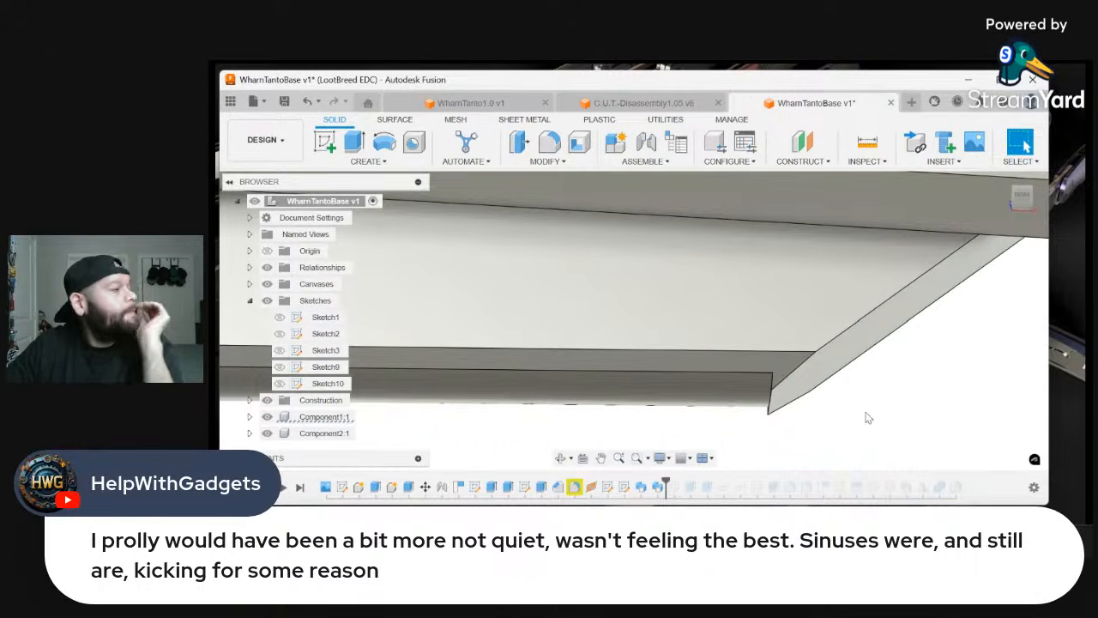
{"action": "scroll", "coordinate": [816, 411], "scroll_direction": "down", "scroll_amount": 2}
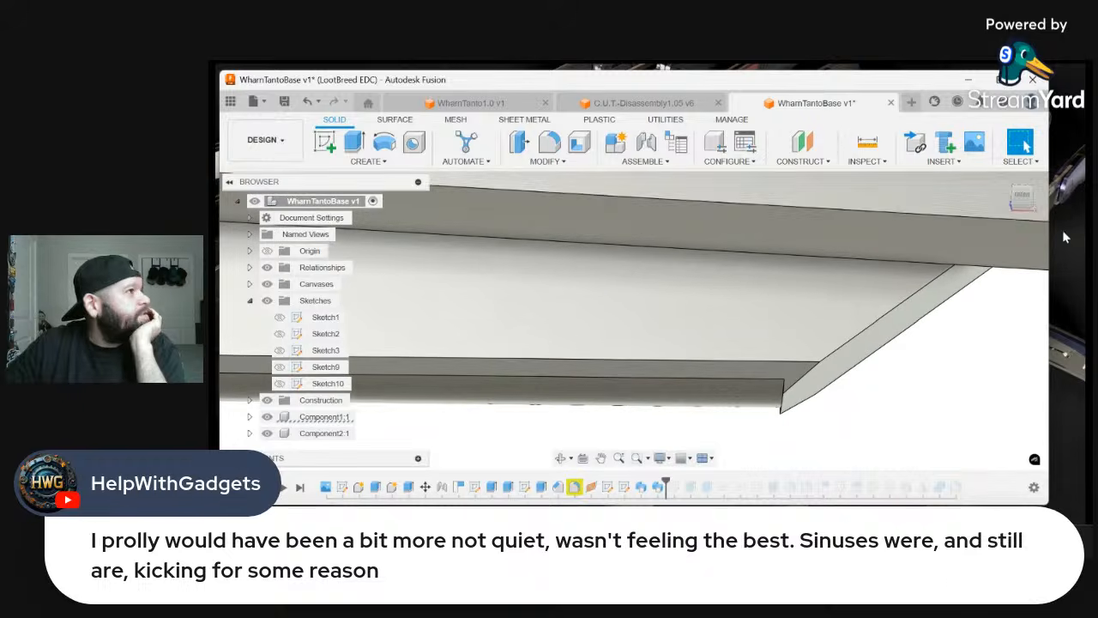
{"action": "left_click_drag", "start_coordinate": [1023, 203], "coordinate": [1041, 194]}
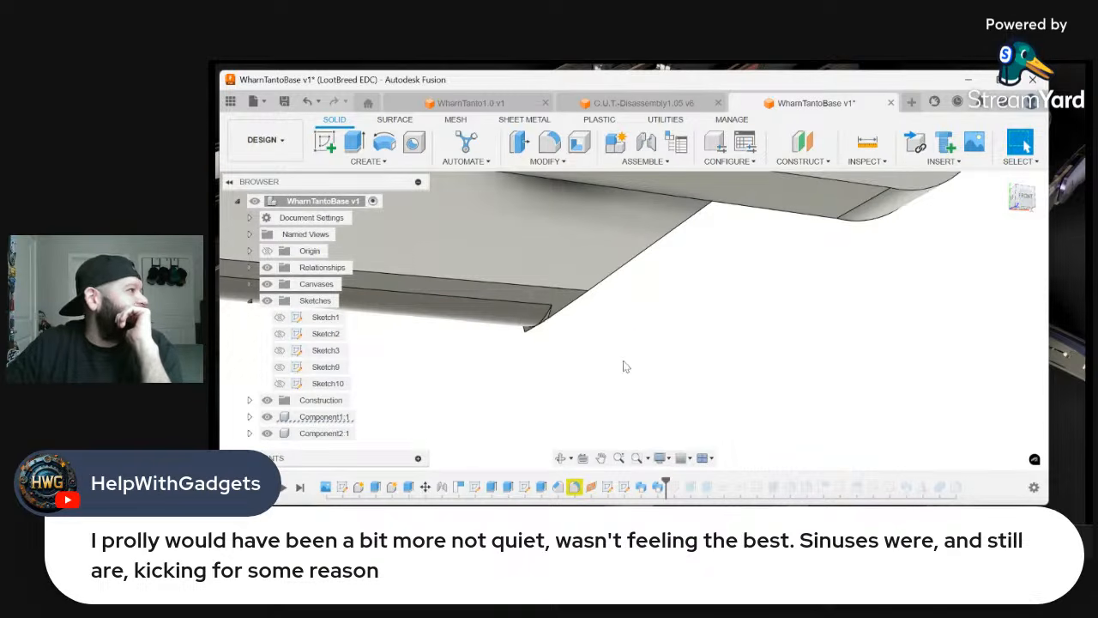
{"action": "scroll", "coordinate": [761, 368], "scroll_direction": "down", "scroll_amount": 2}
{"action": "scroll", "coordinate": [761, 368], "scroll_direction": "down", "scroll_amount": 5}
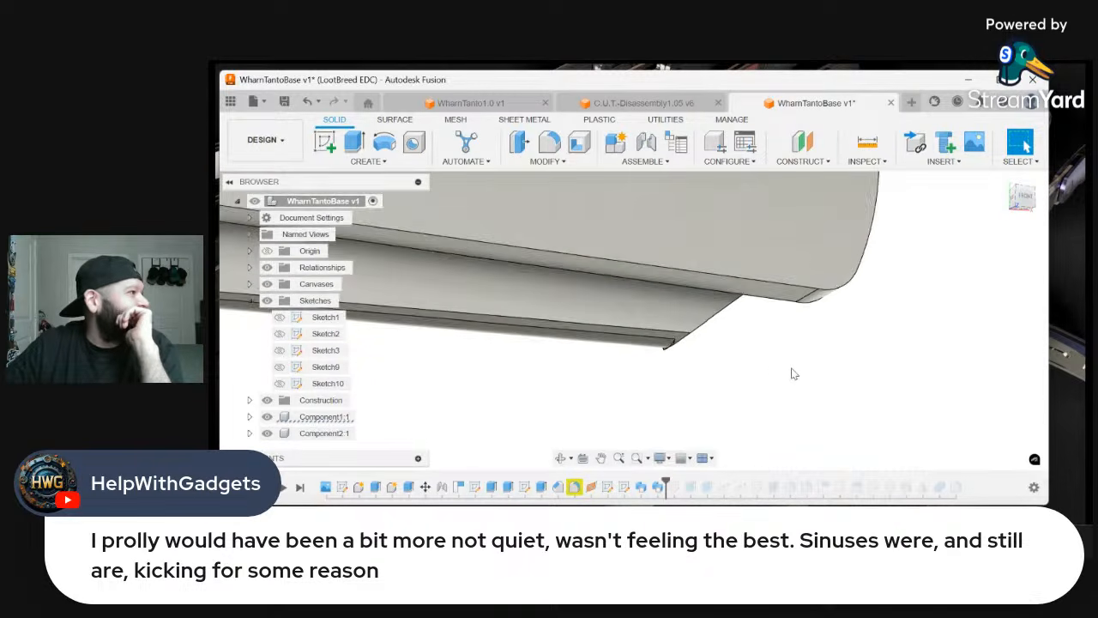
{"action": "scroll", "coordinate": [553, 325], "scroll_direction": "up", "scroll_amount": 3}
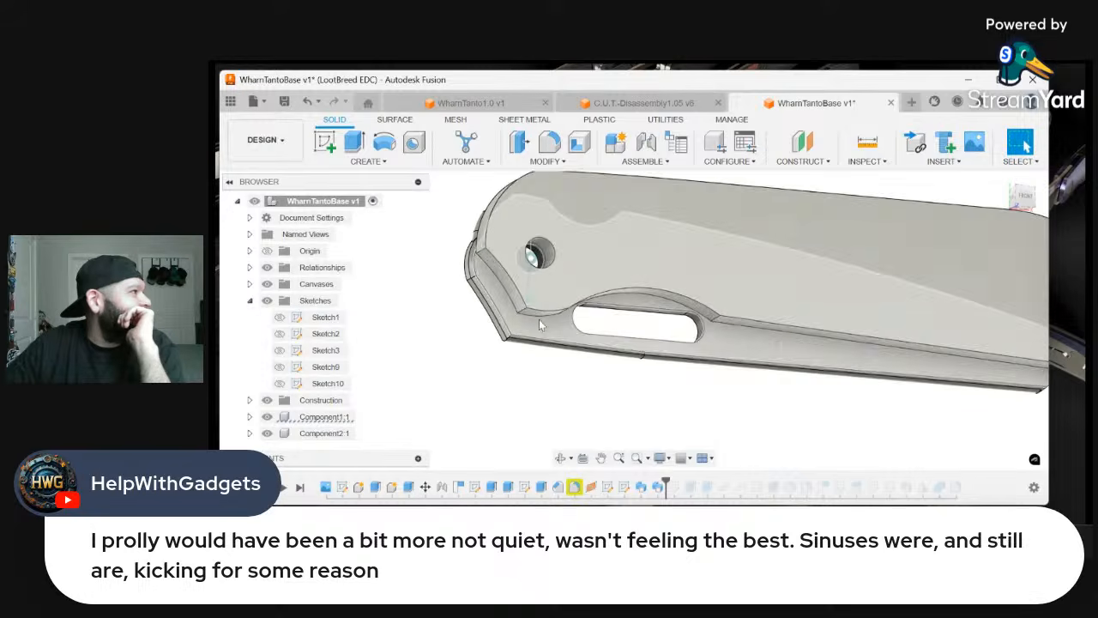
{"action": "left_click", "coordinate": [532, 302]}
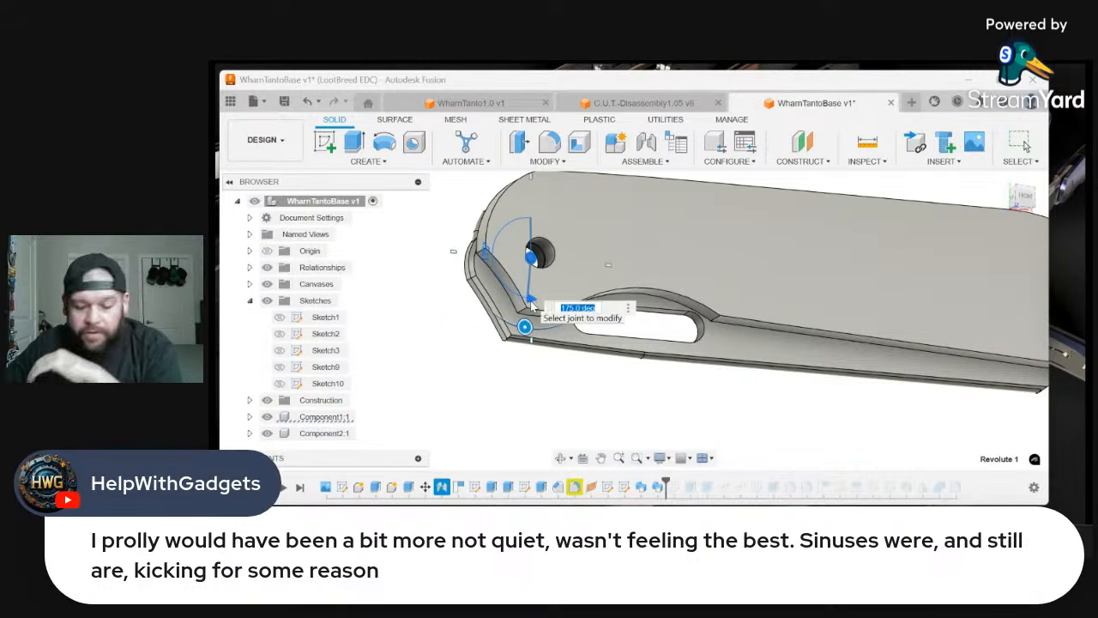
{"action": "type", "text": "0"}
{"action": "key", "text": "Return"}
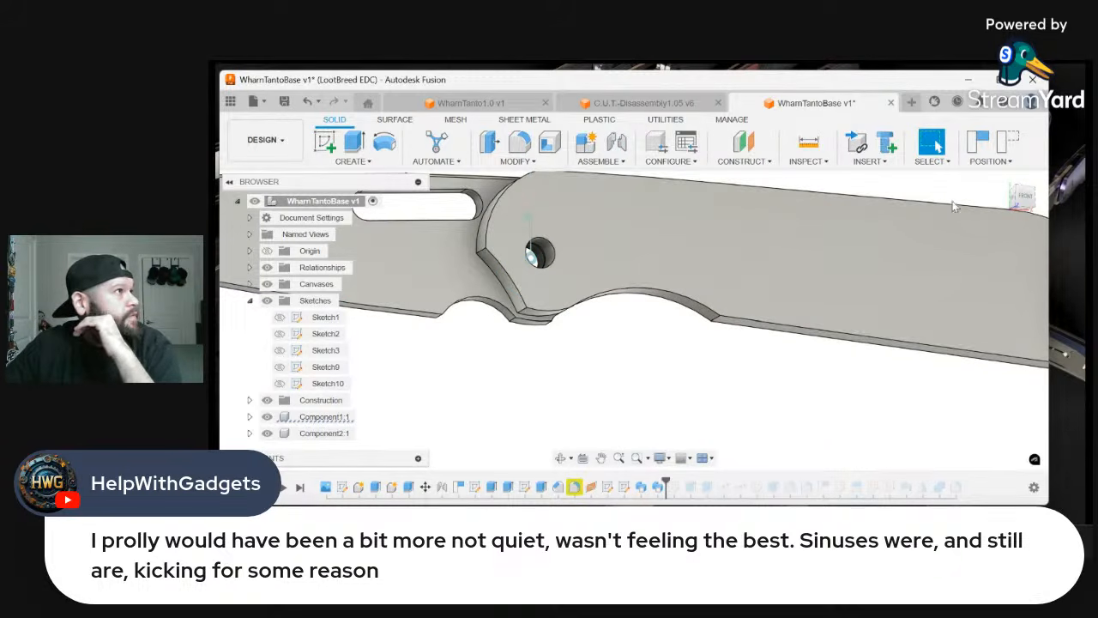
Examine the opened blade's rounded spine around the handle pivot and above the slot, from both sides and the front
{"action": "mouse_move", "coordinate": [1023, 198]}
{"action": "left_mouse_down"}
{"action": "mouse_move", "coordinate": [1021, 214]}
{"action": "mouse_move", "coordinate": [1020, 199]}
{"action": "left_mouse_up"}
{"action": "scroll", "coordinate": [890, 311], "scroll_direction": "down", "scroll_amount": 3}
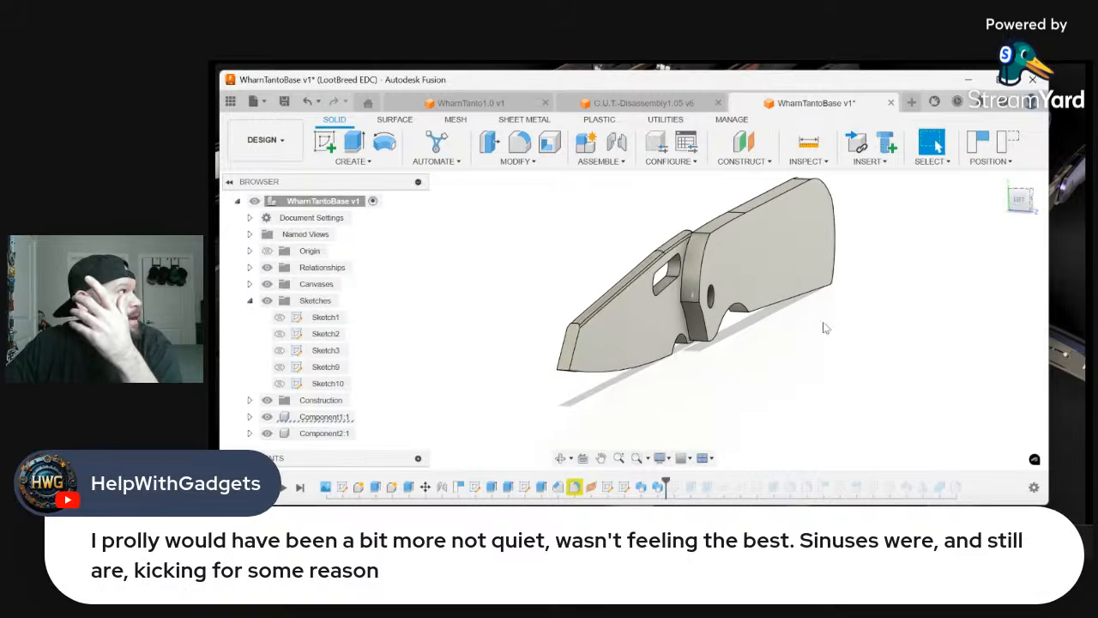
{"action": "scroll", "coordinate": [599, 264], "scroll_direction": "up", "scroll_amount": 2}
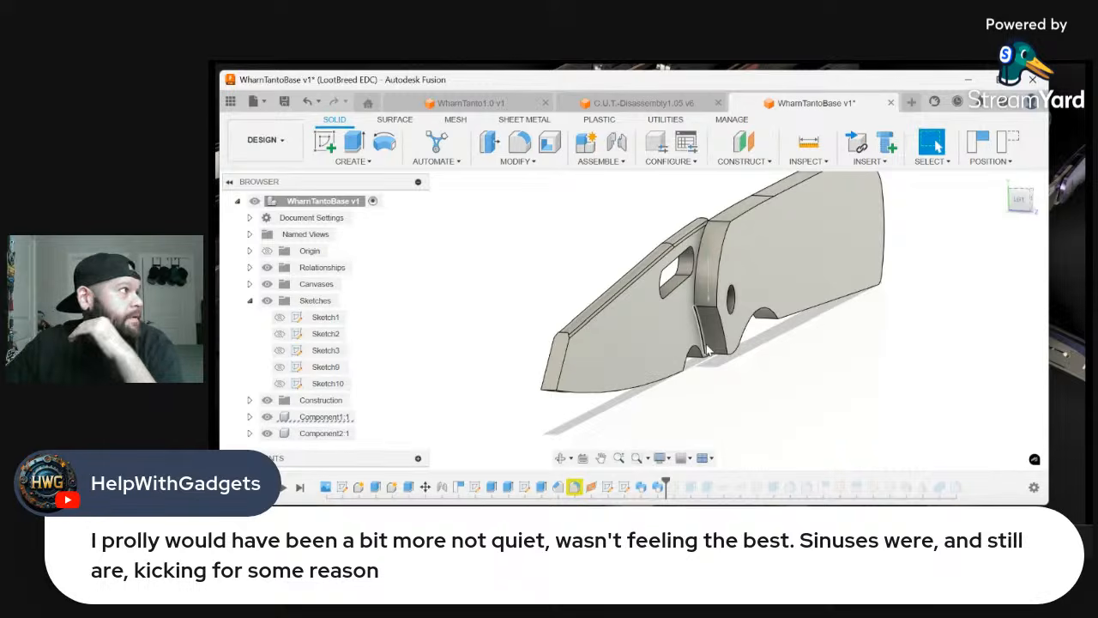
{"action": "scroll", "coordinate": [643, 232], "scroll_direction": "up", "scroll_amount": 2}
{"action": "scroll", "coordinate": [644, 233], "scroll_direction": "up", "scroll_amount": 2}
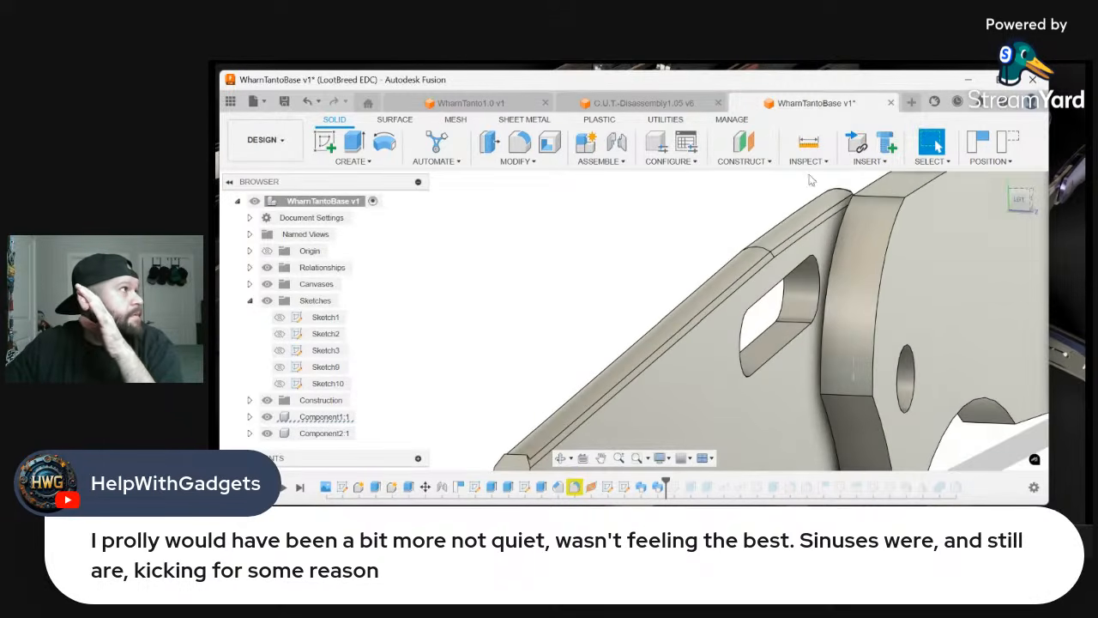
{"action": "mouse_move", "coordinate": [1022, 203]}
{"action": "left_mouse_down"}
{"action": "mouse_move", "coordinate": [1006, 200]}
{"action": "mouse_move", "coordinate": [1021, 204]}
{"action": "left_mouse_up"}
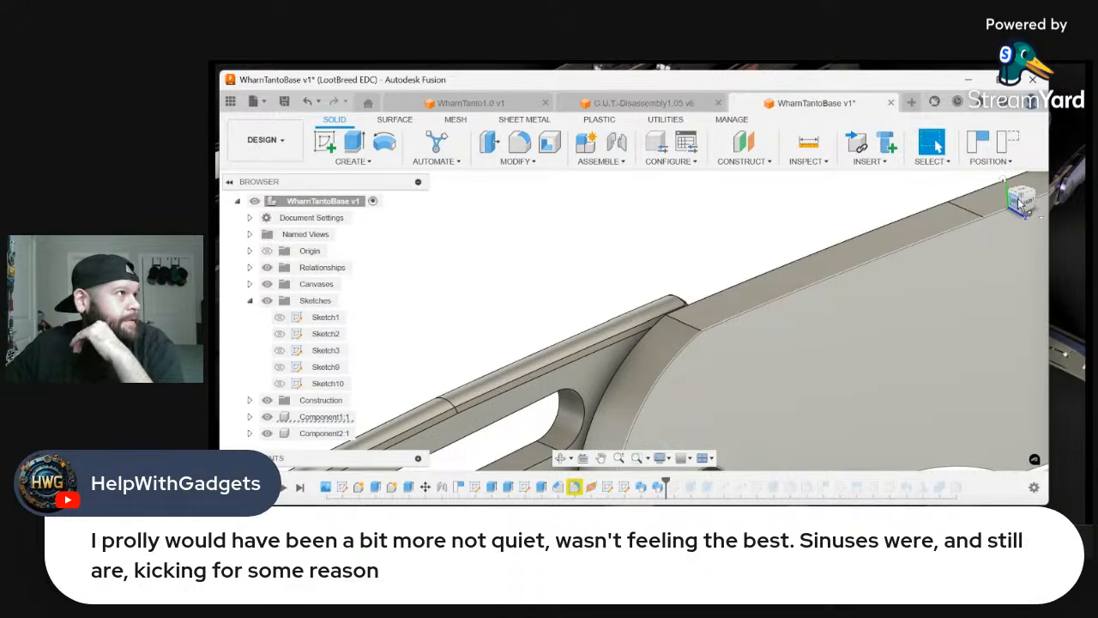
{"action": "left_click_drag", "start_coordinate": [1021, 202], "coordinate": [1021, 200]}
{"action": "middle_click_drag", "start_coordinate": [678, 433], "coordinate": [757, 418], "text": "shift"}
{"action": "scroll", "coordinate": [758, 418], "scroll_direction": "down", "scroll_amount": 4}
{"action": "scroll", "coordinate": [756, 413], "scroll_direction": "down", "scroll_amount": 2}
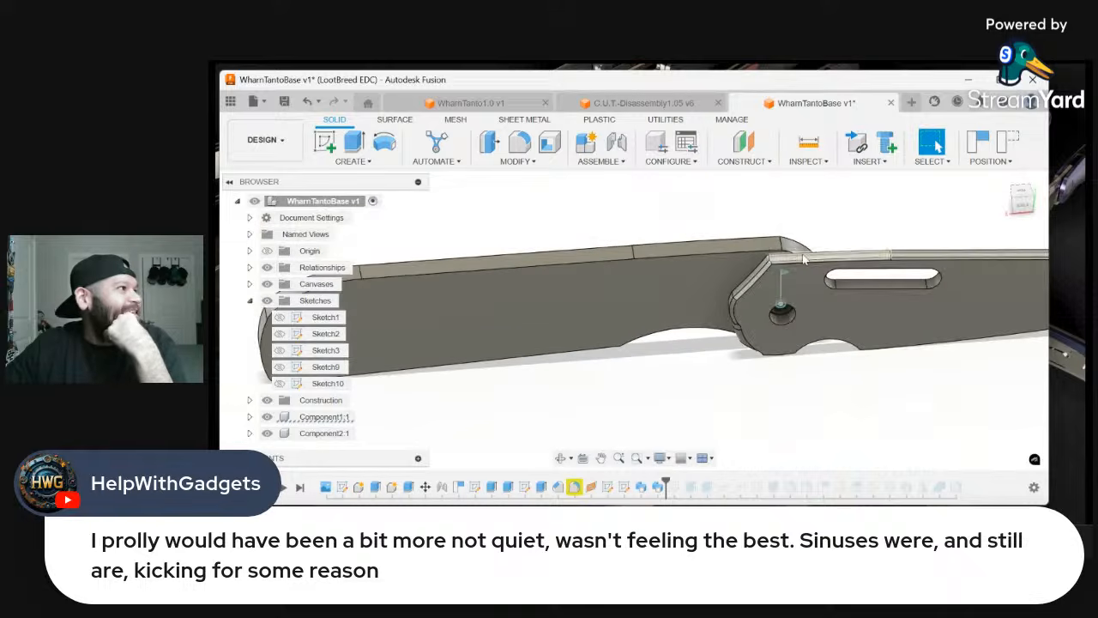
{"action": "scroll", "coordinate": [813, 235], "scroll_direction": "up", "scroll_amount": 6}
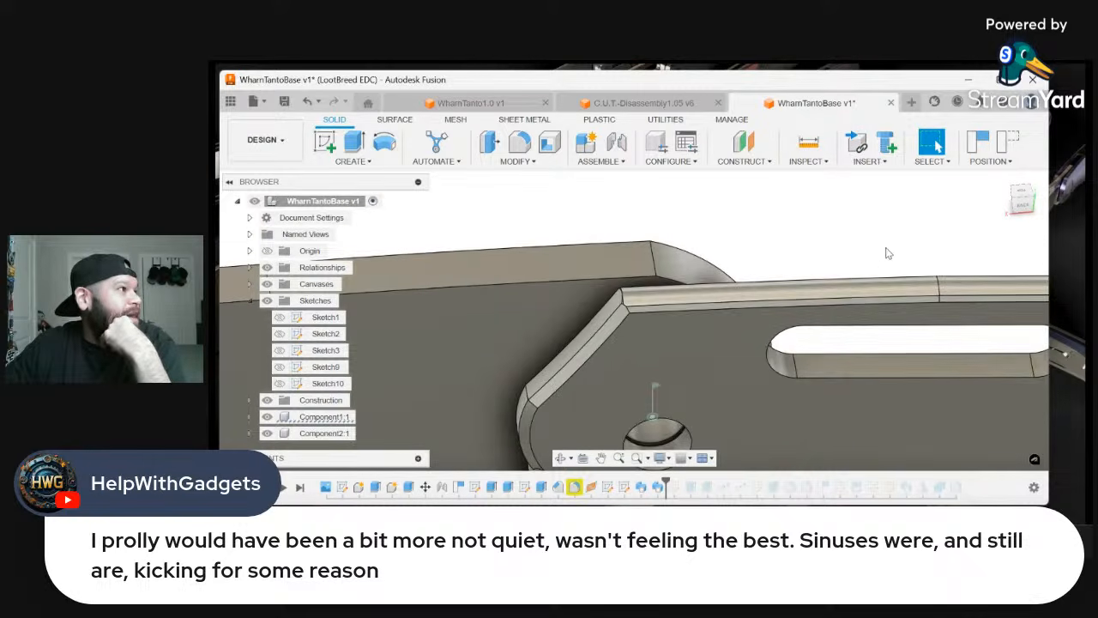
{"action": "scroll", "coordinate": [888, 253], "scroll_direction": "up", "scroll_amount": 2}
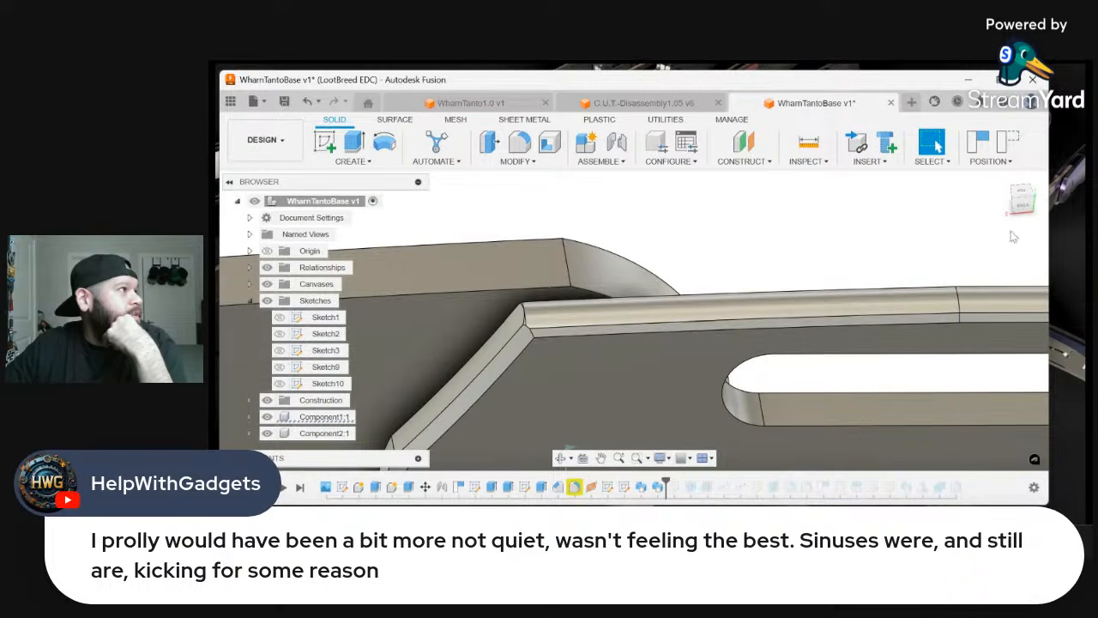
{"action": "mouse_move", "coordinate": [1024, 208]}
{"action": "left_mouse_down"}
{"action": "mouse_move", "coordinate": [1072, 202]}
{"action": "mouse_move", "coordinate": [1025, 207]}
{"action": "left_mouse_up"}
{"action": "left_click", "coordinate": [1021, 203]}
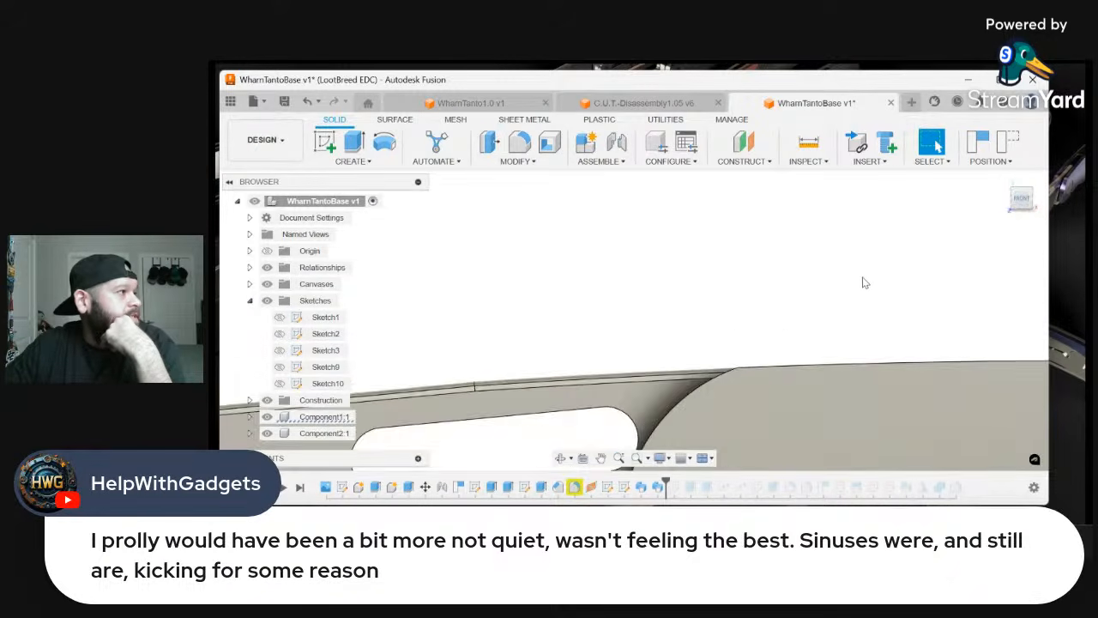
{"action": "scroll", "coordinate": [729, 293], "scroll_direction": "down", "scroll_amount": 3}
{"action": "scroll", "coordinate": [642, 284], "scroll_direction": "up", "scroll_amount": 3}
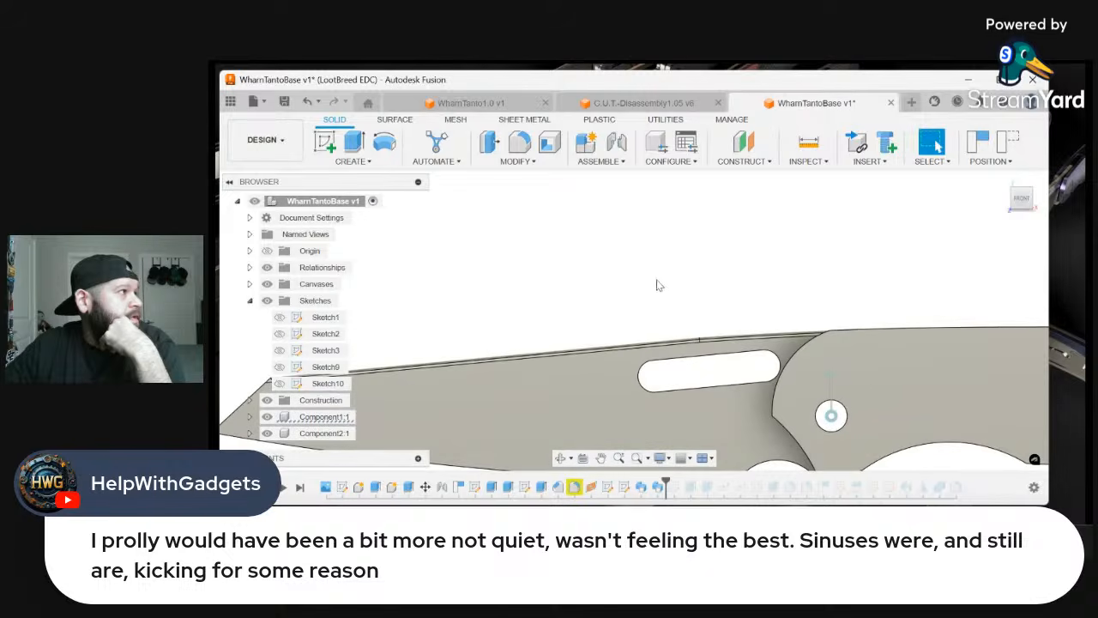
Inspect the rounded spine cut where it meets the angled tip, and the overall profile of the opened knife
{"action": "mouse_move", "coordinate": [1025, 212]}
{"action": "left_mouse_down"}
{"action": "mouse_move", "coordinate": [1010, 219]}
{"action": "mouse_move", "coordinate": [1045, 213]}
{"action": "mouse_move", "coordinate": [1021, 207]}
{"action": "left_mouse_up"}
{"action": "scroll", "coordinate": [585, 322], "scroll_direction": "down", "scroll_amount": 3}
{"action": "scroll", "coordinate": [459, 386], "scroll_direction": "up", "scroll_amount": 6}
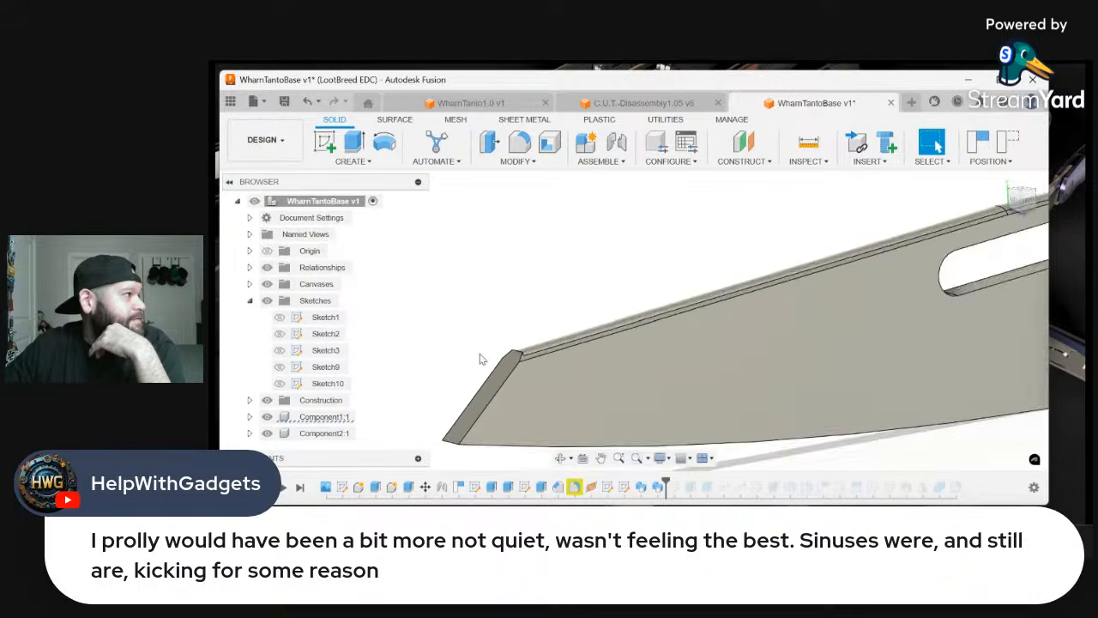
{"action": "scroll", "coordinate": [536, 339], "scroll_direction": "down", "scroll_amount": 5}
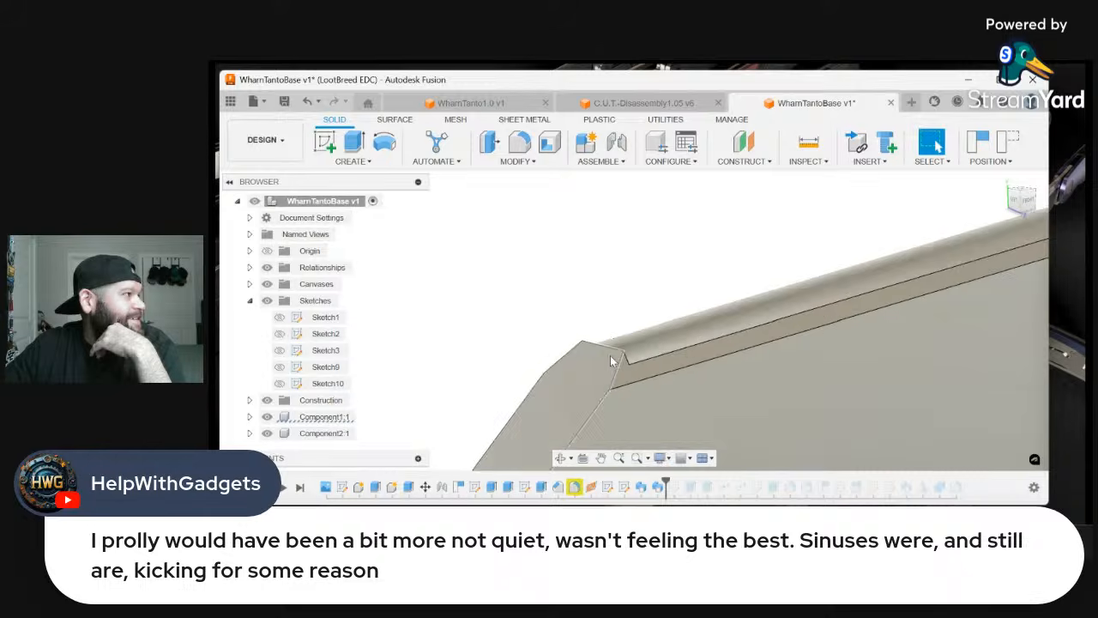
{"action": "scroll", "coordinate": [541, 316], "scroll_direction": "down", "scroll_amount": 6}
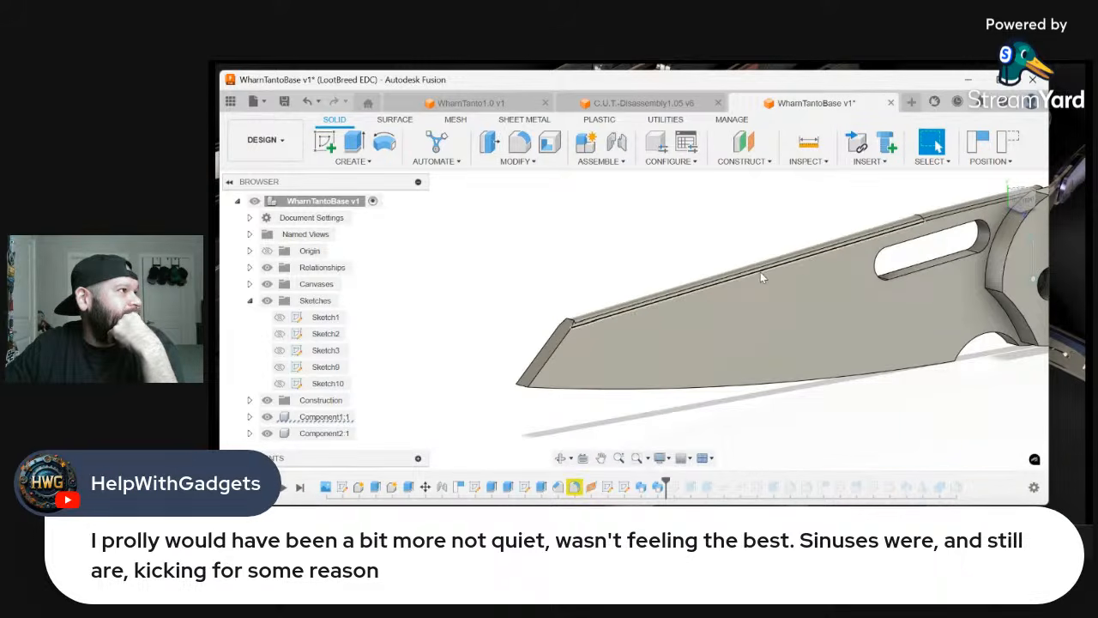
{"action": "scroll", "coordinate": [901, 206], "scroll_direction": "up", "scroll_amount": 4}
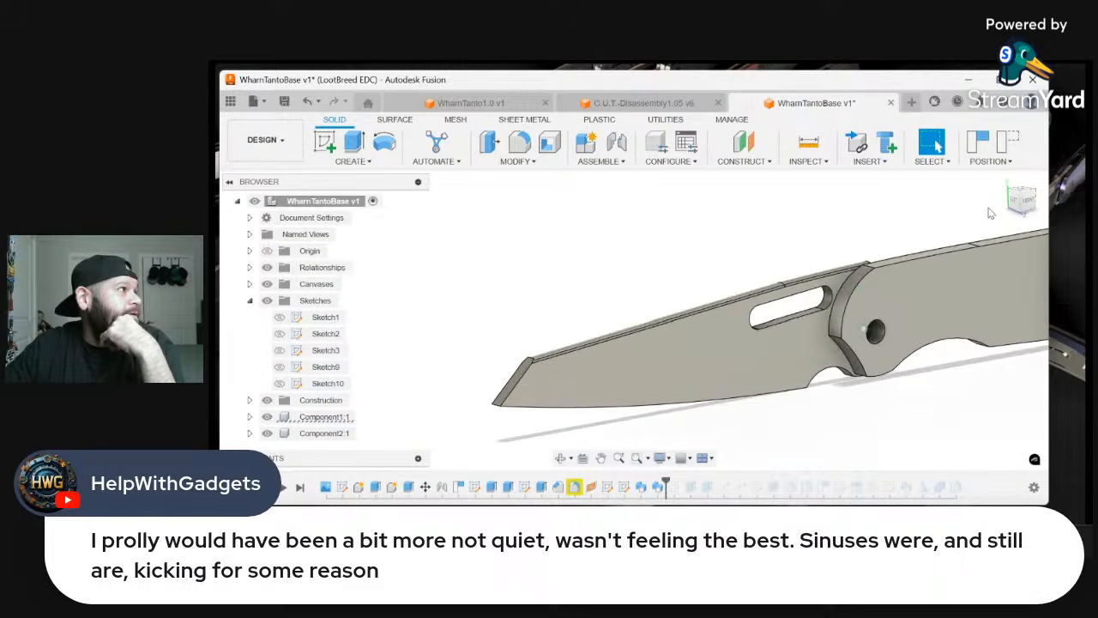
{"action": "left_click_drag", "start_coordinate": [1031, 199], "coordinate": [1009, 204]}
{"action": "middle_click_drag", "start_coordinate": [634, 321], "coordinate": [873, 351], "text": "shift"}
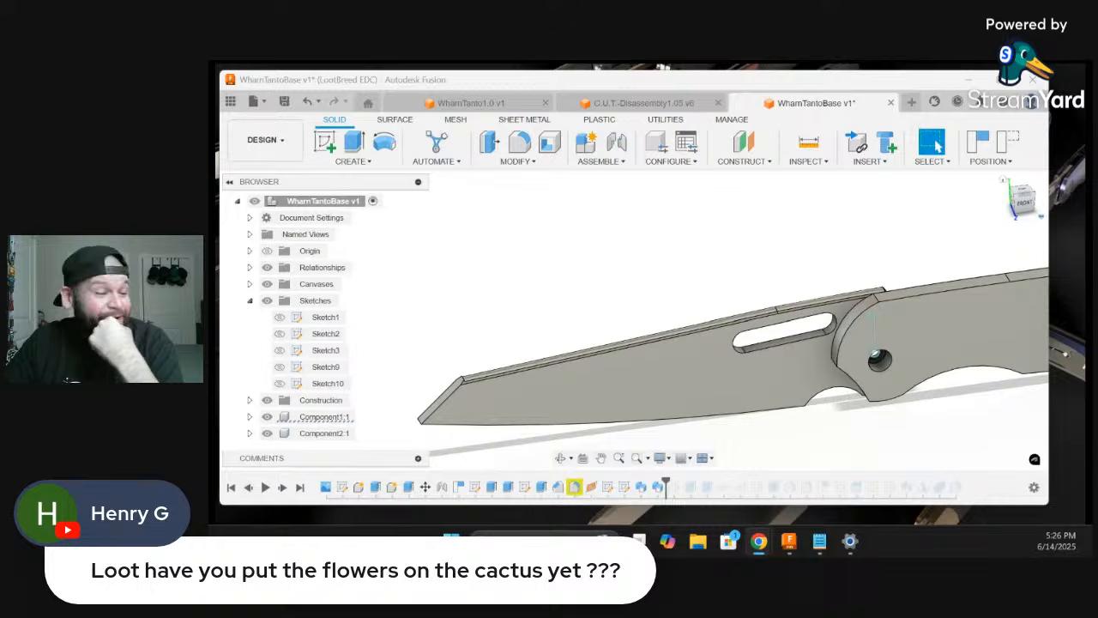
Switch to the C.U.T.-Disassembly1.05 v6 design and examine the potted cactus and its three arms on the desk
{"action": "left_click", "coordinate": [668, 106]}
{"action": "scroll", "coordinate": [772, 223], "scroll_direction": "up", "scroll_amount": 5}
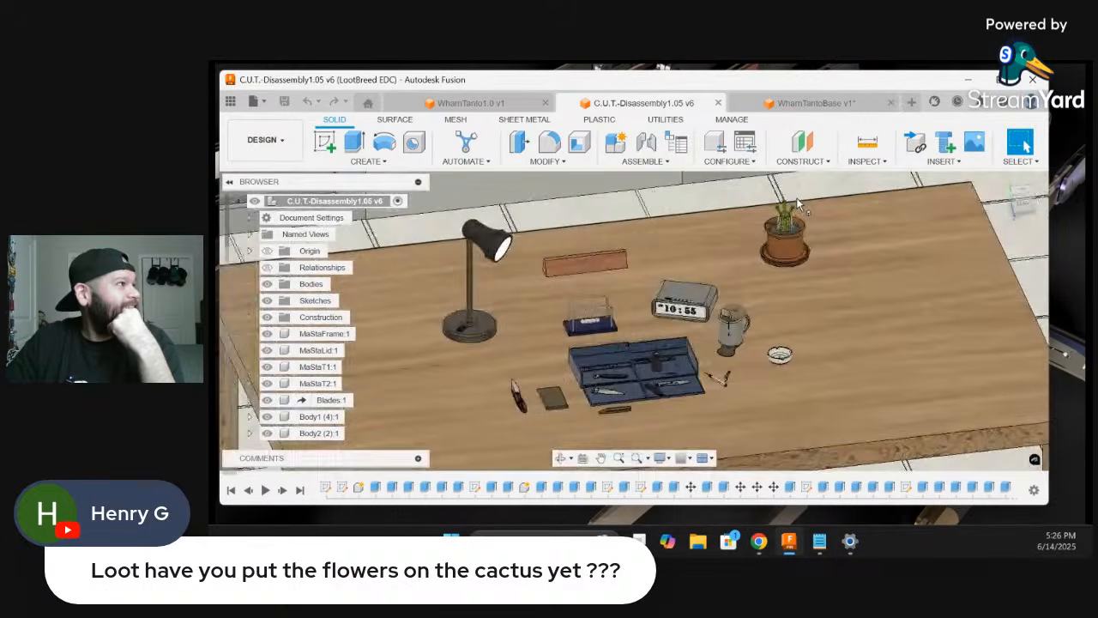
{"action": "scroll", "coordinate": [798, 206], "scroll_direction": "up", "scroll_amount": 10}
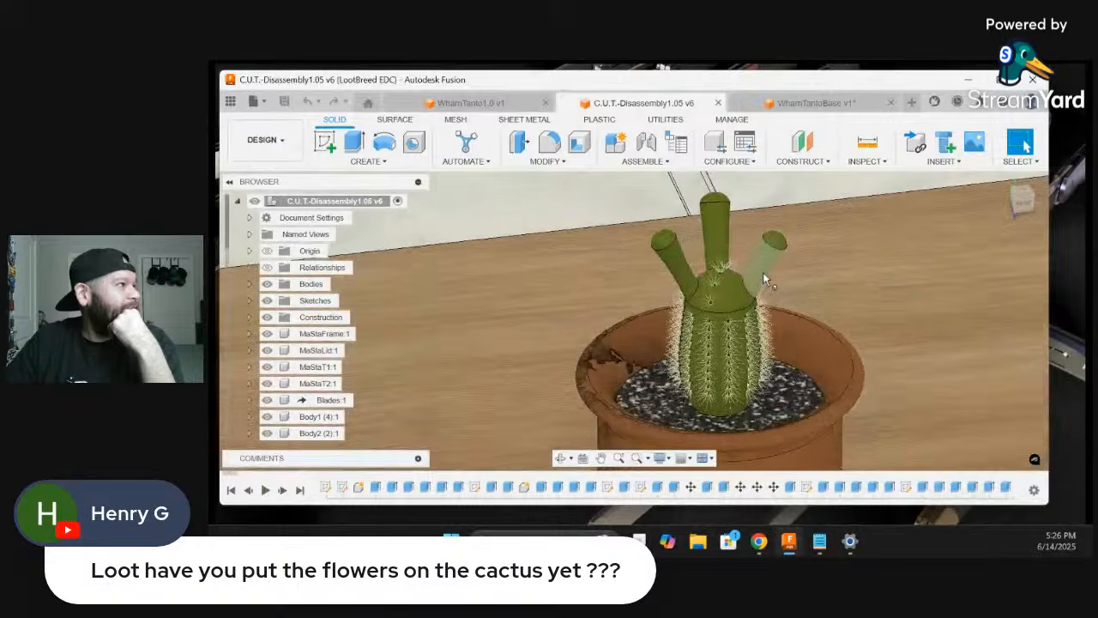
{"action": "scroll", "coordinate": [761, 265], "scroll_direction": "up", "scroll_amount": 5}
{"action": "scroll", "coordinate": [759, 267], "scroll_direction": "down", "scroll_amount": 8}
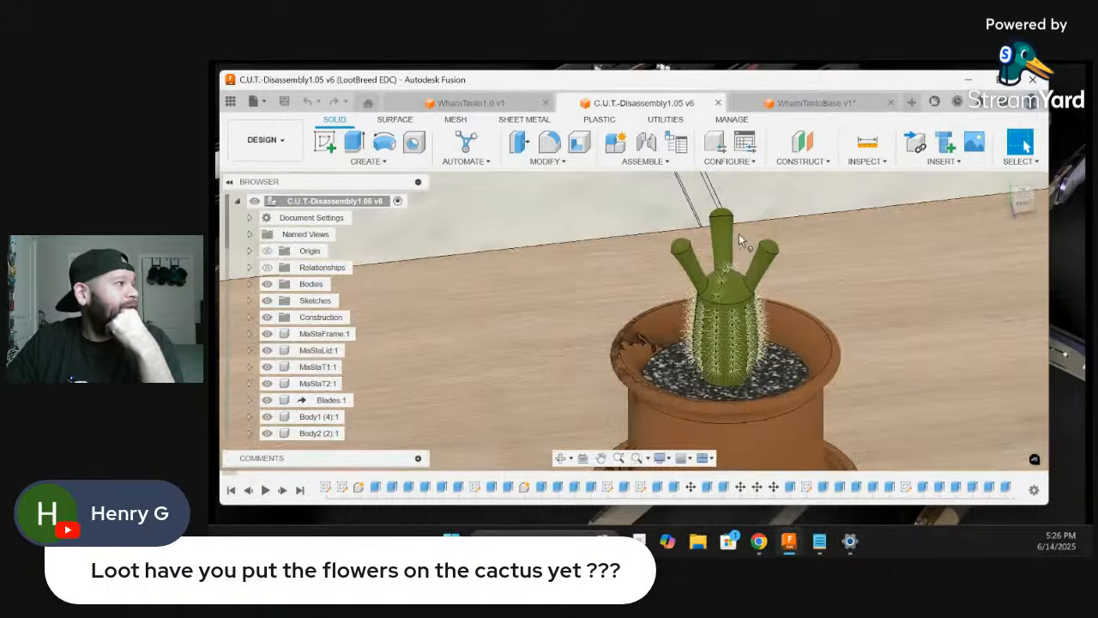
{"action": "scroll", "coordinate": [738, 223], "scroll_direction": "up", "scroll_amount": 5}
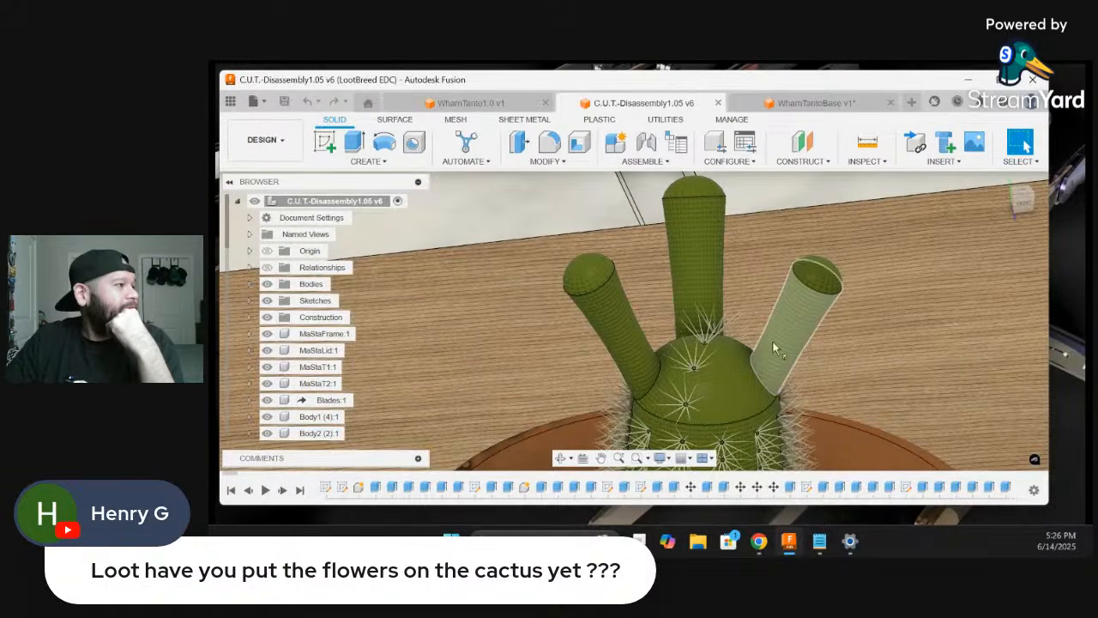
{"action": "scroll", "coordinate": [743, 330], "scroll_direction": "down", "scroll_amount": 6}
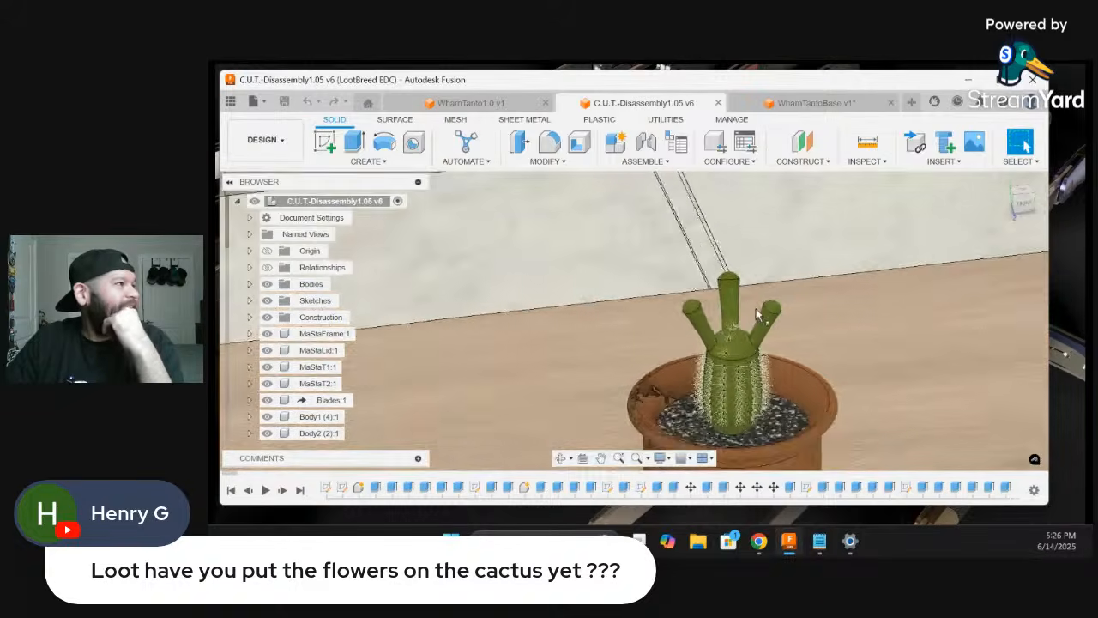
{"action": "scroll", "coordinate": [758, 315], "scroll_direction": "down", "scroll_amount": 8}
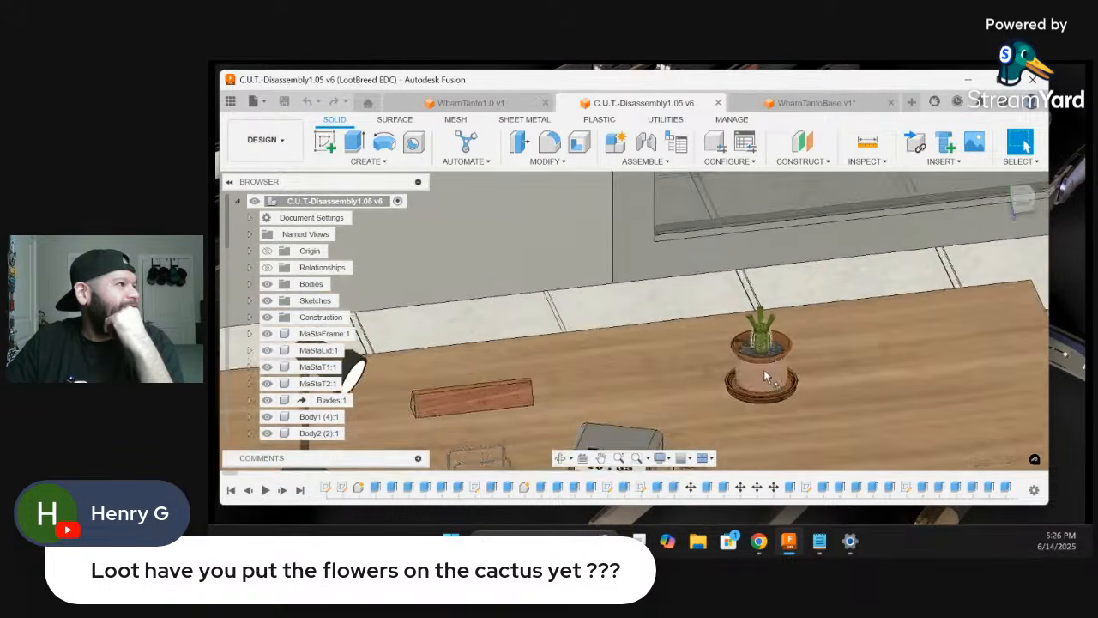
{"action": "scroll", "coordinate": [765, 372], "scroll_direction": "up", "scroll_amount": 10}
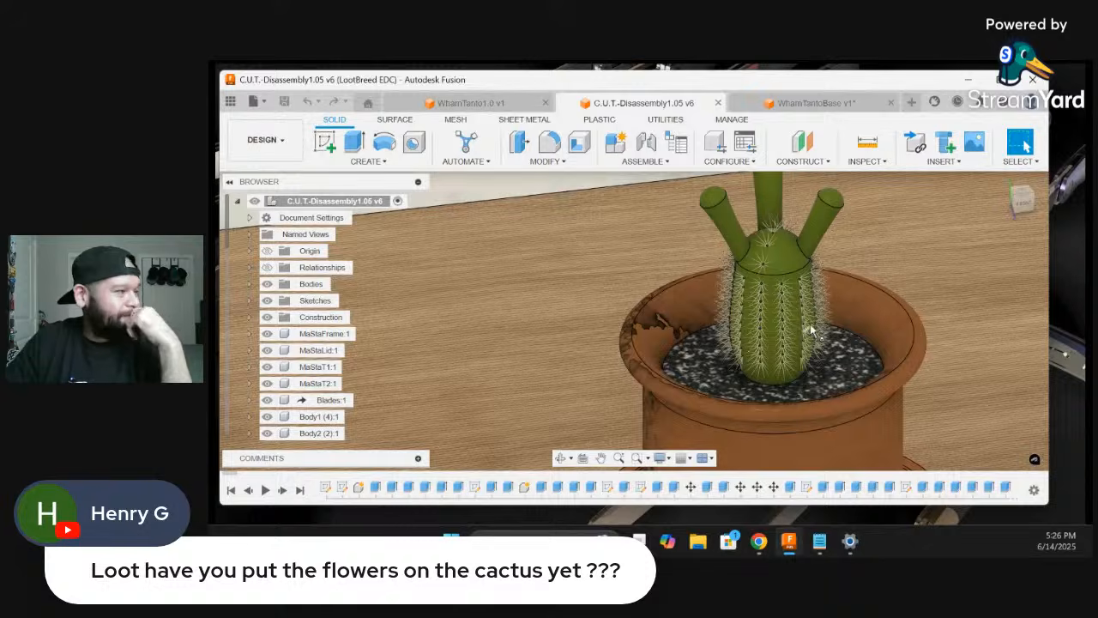
{"action": "scroll", "coordinate": [810, 323], "scroll_direction": "down", "scroll_amount": 10}
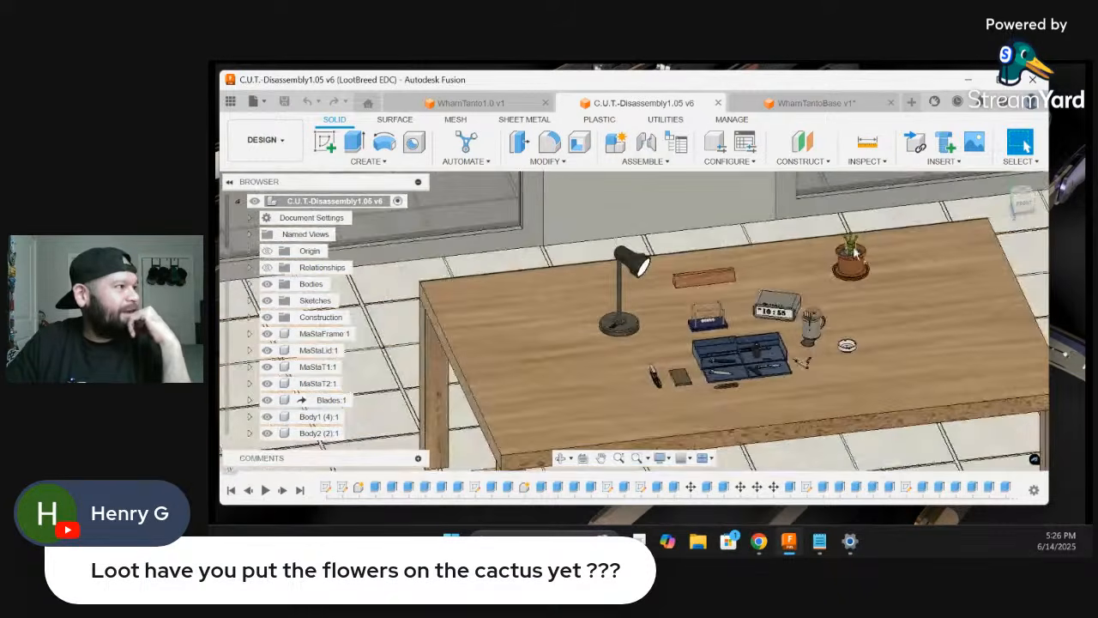
Look over the knife tray and other objects on the desk, the table itself and the tiled floor
{"action": "scroll", "coordinate": [725, 378], "scroll_direction": "up", "scroll_amount": 5}
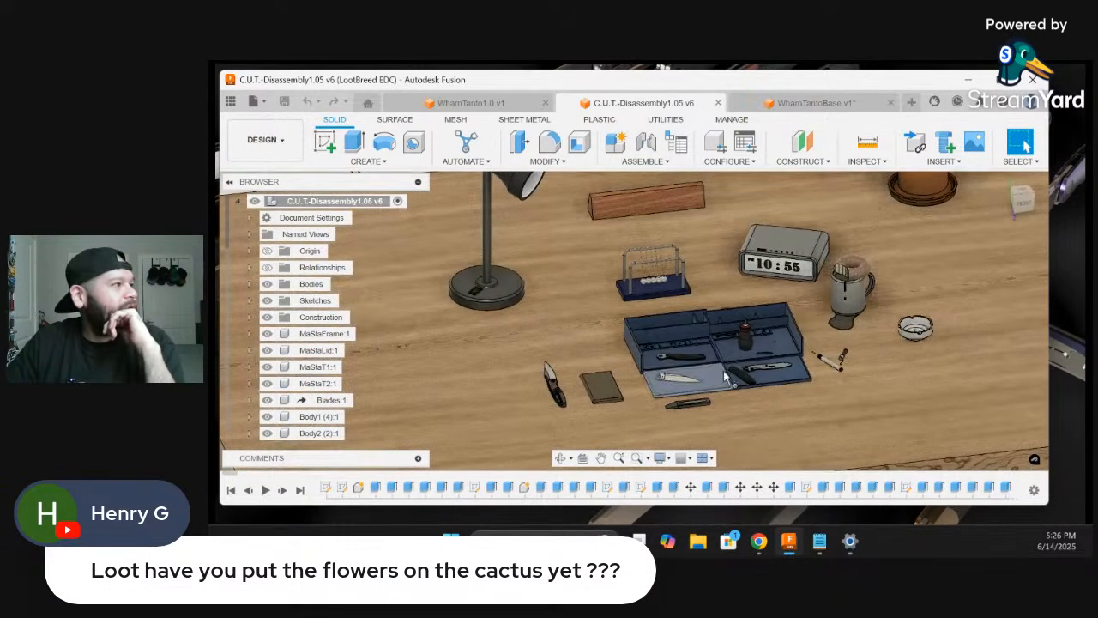
{"action": "scroll", "coordinate": [725, 377], "scroll_direction": "down", "scroll_amount": 5}
{"action": "scroll", "coordinate": [760, 367], "scroll_direction": "up", "scroll_amount": 5}
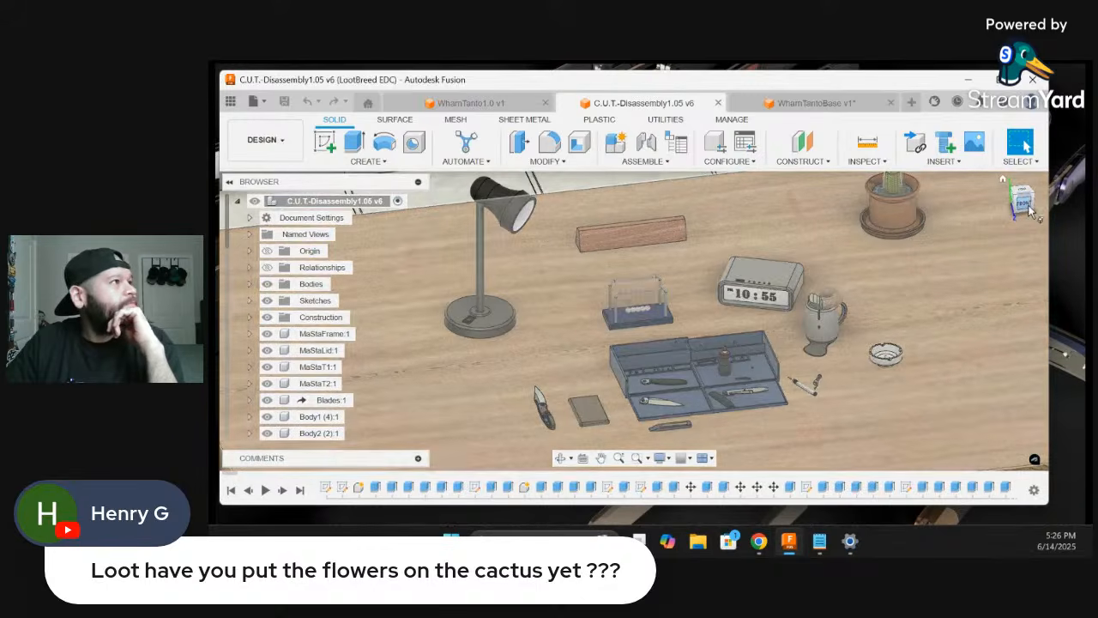
{"action": "middle_click_drag", "start_coordinate": [761, 367], "coordinate": [840, 376], "text": "shift"}
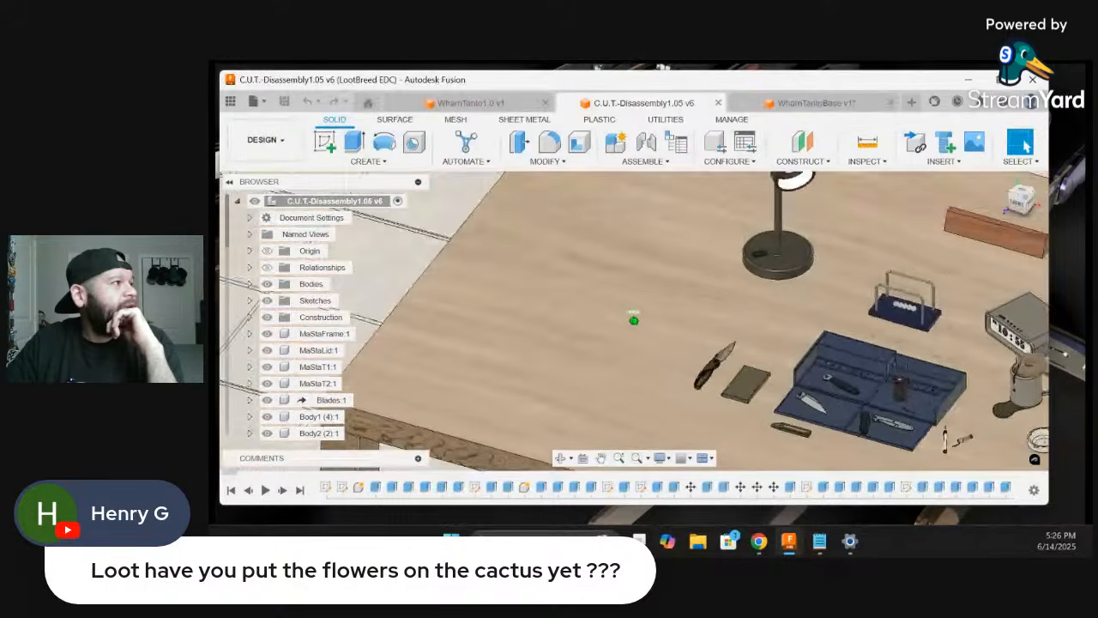
{"action": "middle_click_drag", "start_coordinate": [634, 314], "coordinate": [686, 214], "text": "shift"}
{"action": "middle_click_drag", "start_coordinate": [686, 215], "coordinate": [758, 326]}
{"action": "scroll", "coordinate": [758, 326], "scroll_direction": "down", "scroll_amount": 4}
{"action": "scroll", "coordinate": [857, 323], "scroll_direction": "down", "scroll_amount": 2}
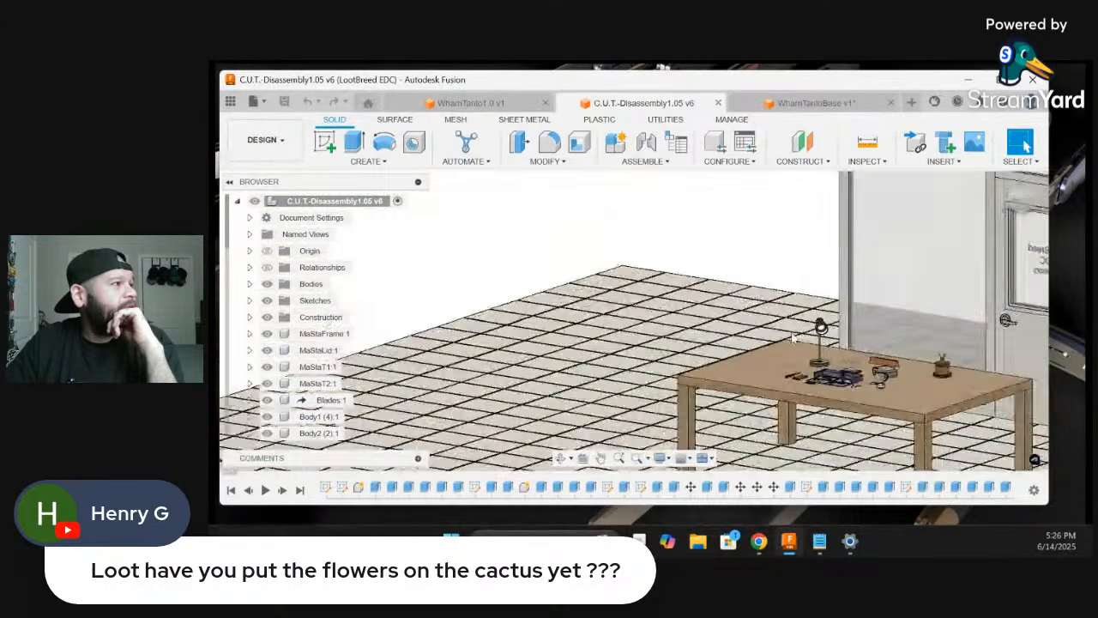
{"action": "scroll", "coordinate": [793, 337], "scroll_direction": "down", "scroll_amount": 4}
{"action": "scroll", "coordinate": [863, 421], "scroll_direction": "up", "scroll_amount": 5}
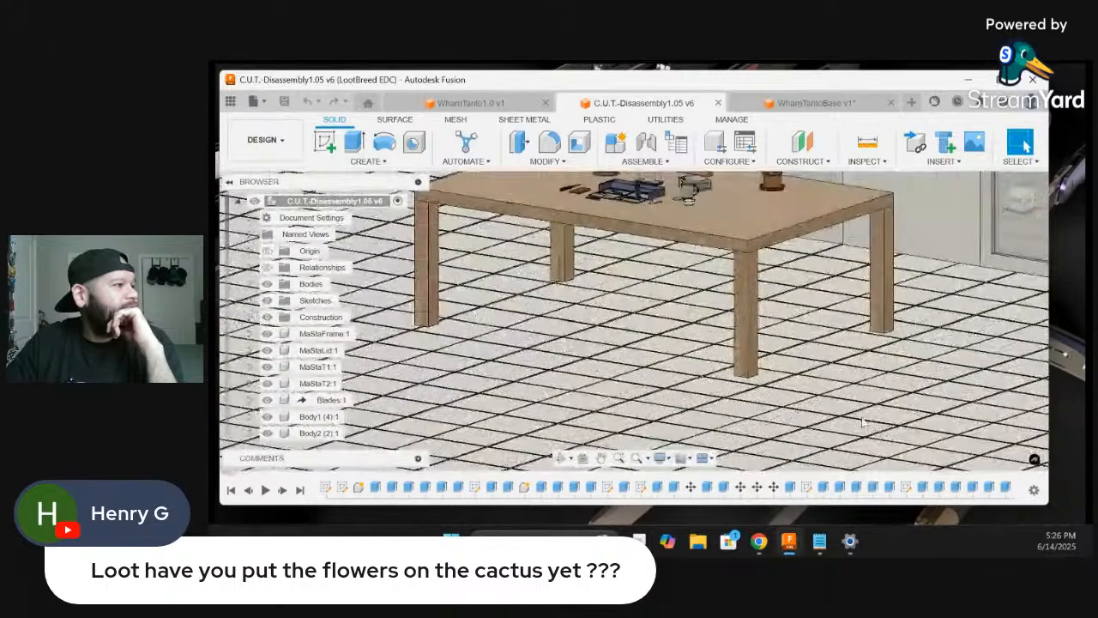
{"action": "scroll", "coordinate": [863, 421], "scroll_direction": "up", "scroll_amount": 6}
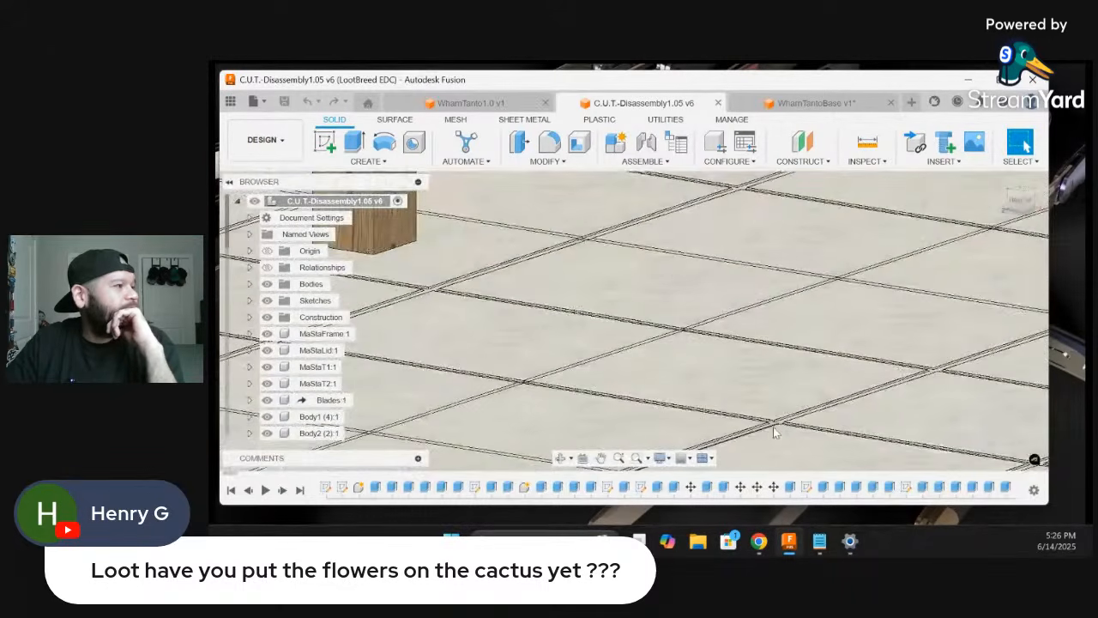
Examine the grout lines between the floor tiles up close and across the floor around the table legs
{"action": "scroll", "coordinate": [774, 432], "scroll_direction": "up", "scroll_amount": 4}
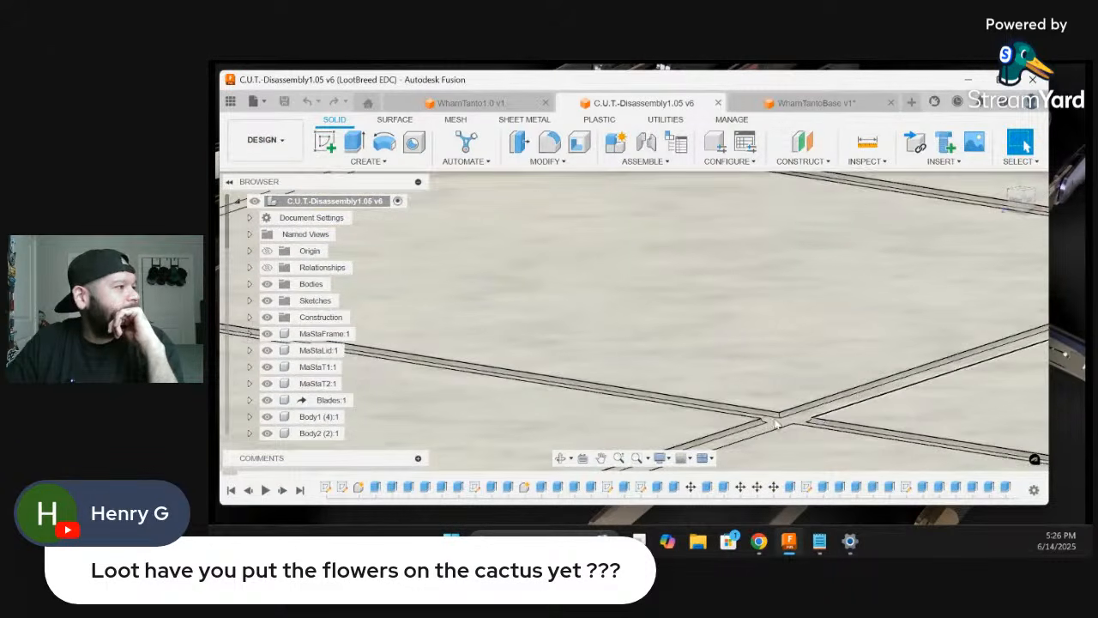
{"action": "scroll", "coordinate": [775, 423], "scroll_direction": "up", "scroll_amount": 2}
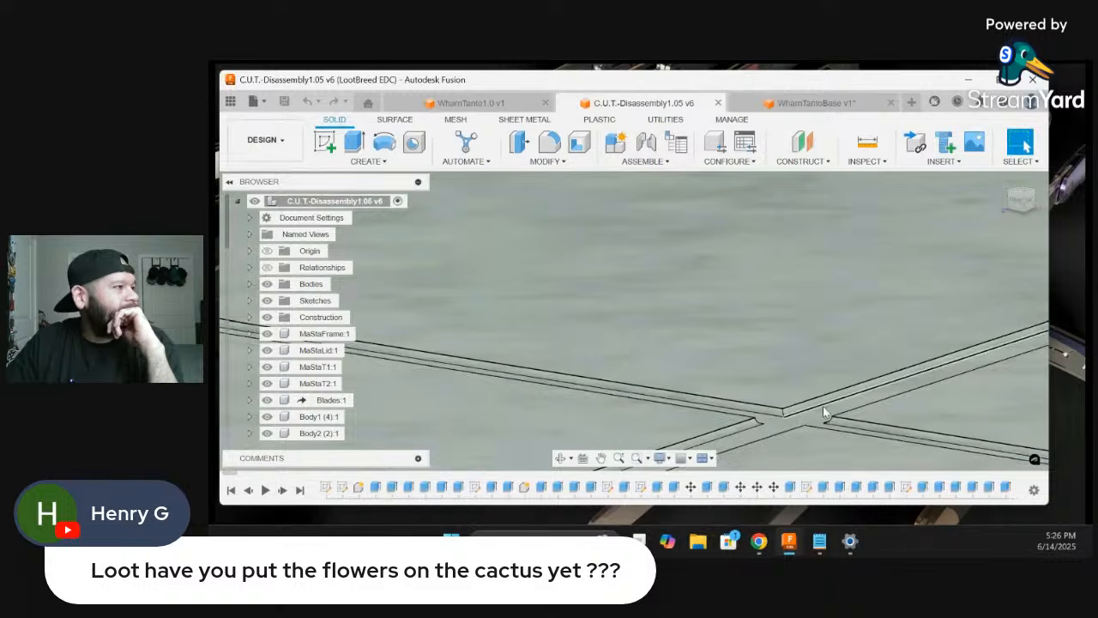
{"action": "scroll", "coordinate": [824, 413], "scroll_direction": "down", "scroll_amount": 3}
{"action": "left_click", "coordinate": [826, 410]}
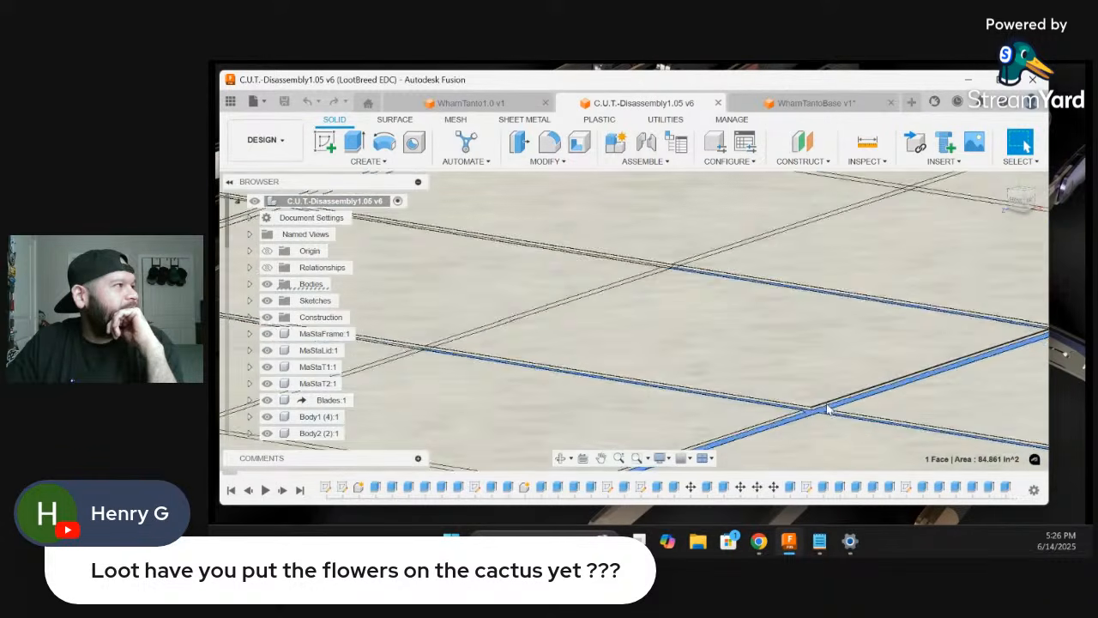
{"action": "scroll", "coordinate": [747, 341], "scroll_direction": "down", "scroll_amount": 6}
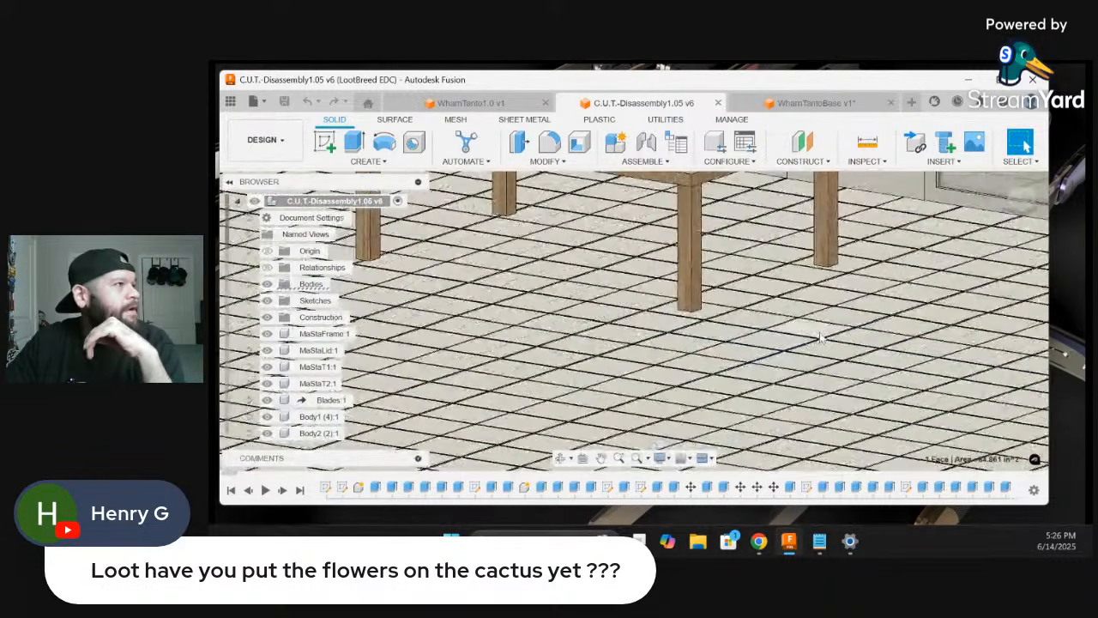
{"action": "scroll", "coordinate": [819, 337], "scroll_direction": "down", "scroll_amount": 2}
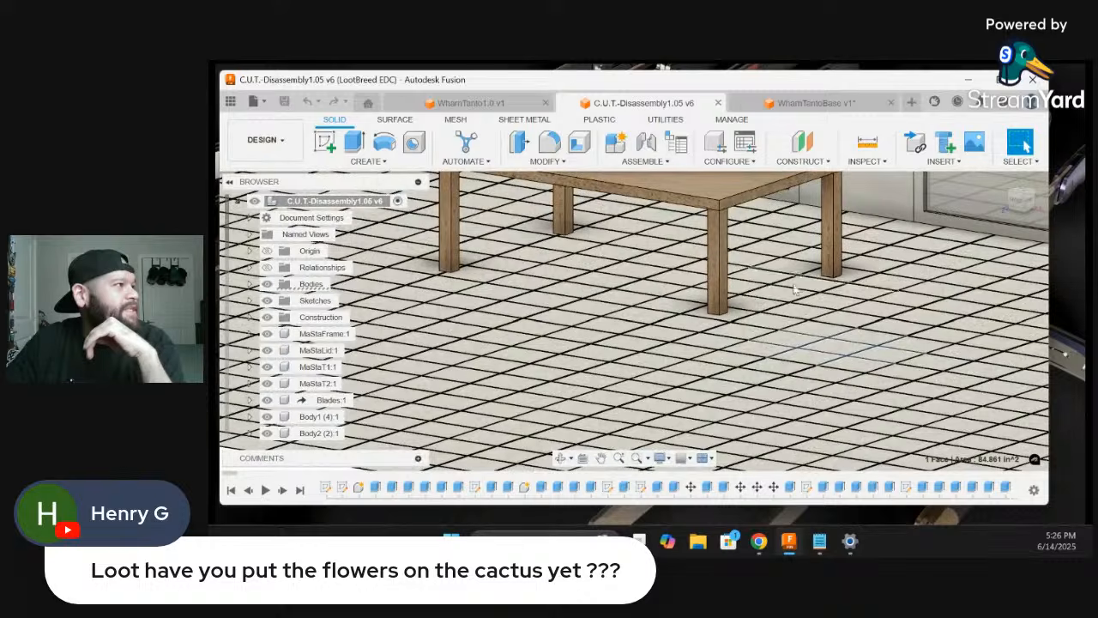
{"action": "scroll", "coordinate": [854, 315], "scroll_direction": "up", "scroll_amount": 8}
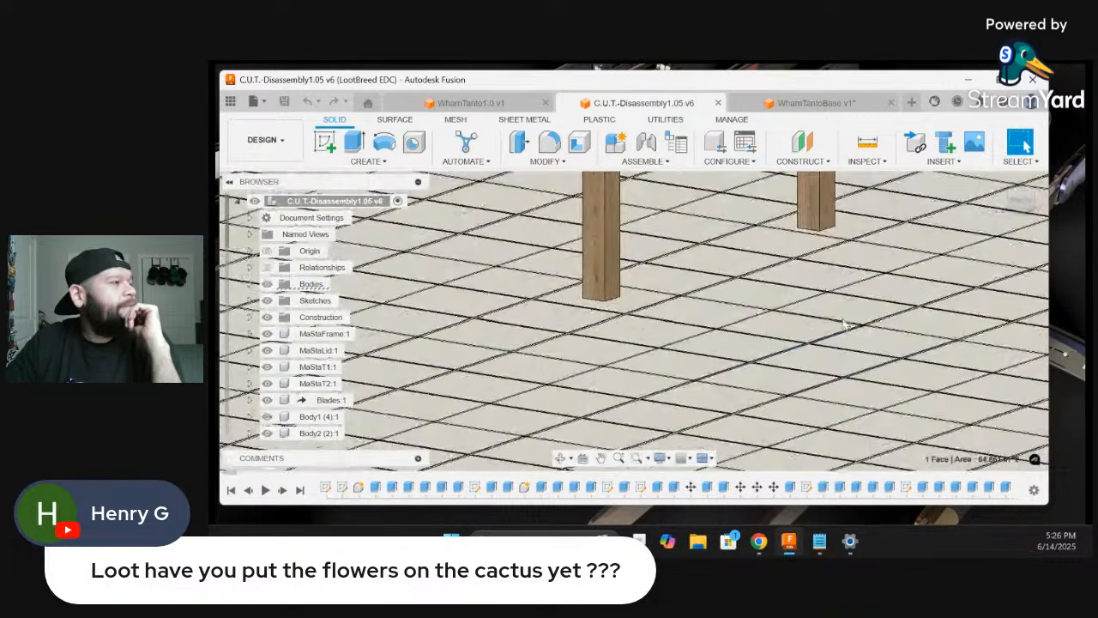
{"action": "scroll", "coordinate": [892, 343], "scroll_direction": "up", "scroll_amount": 4}
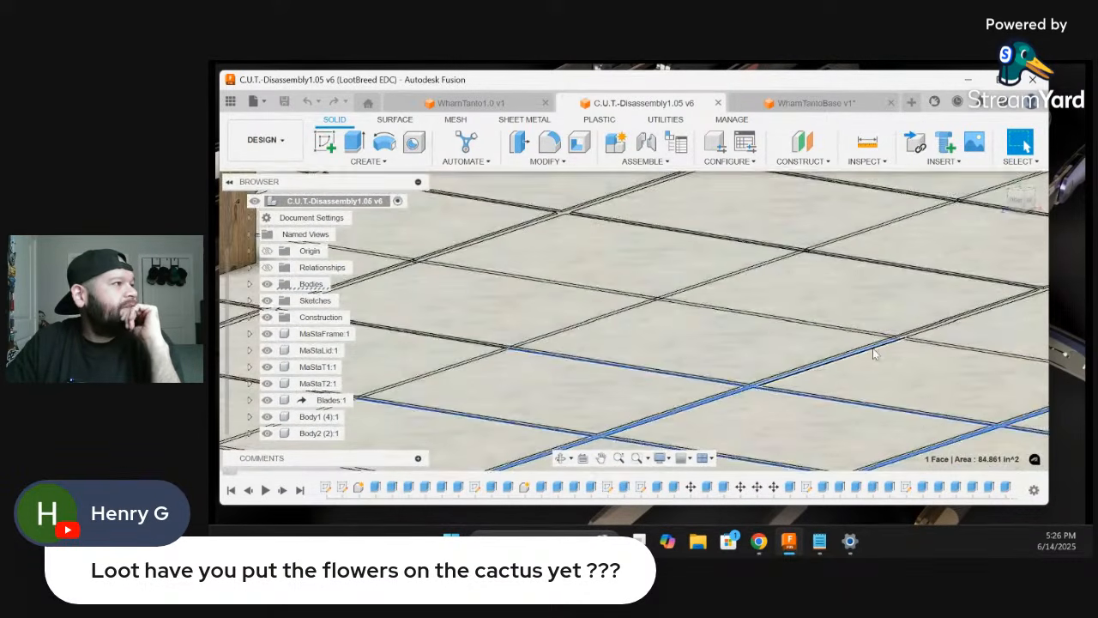
{"action": "scroll", "coordinate": [919, 334], "scroll_direction": "down", "scroll_amount": 3}
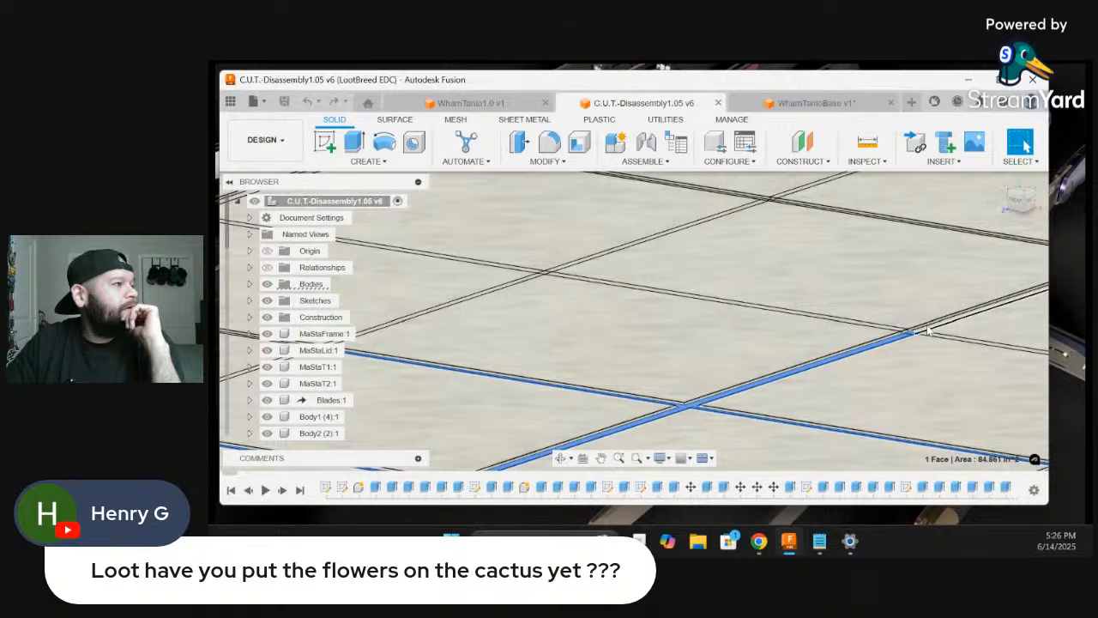
{"action": "scroll", "coordinate": [931, 330], "scroll_direction": "down", "scroll_amount": 6}
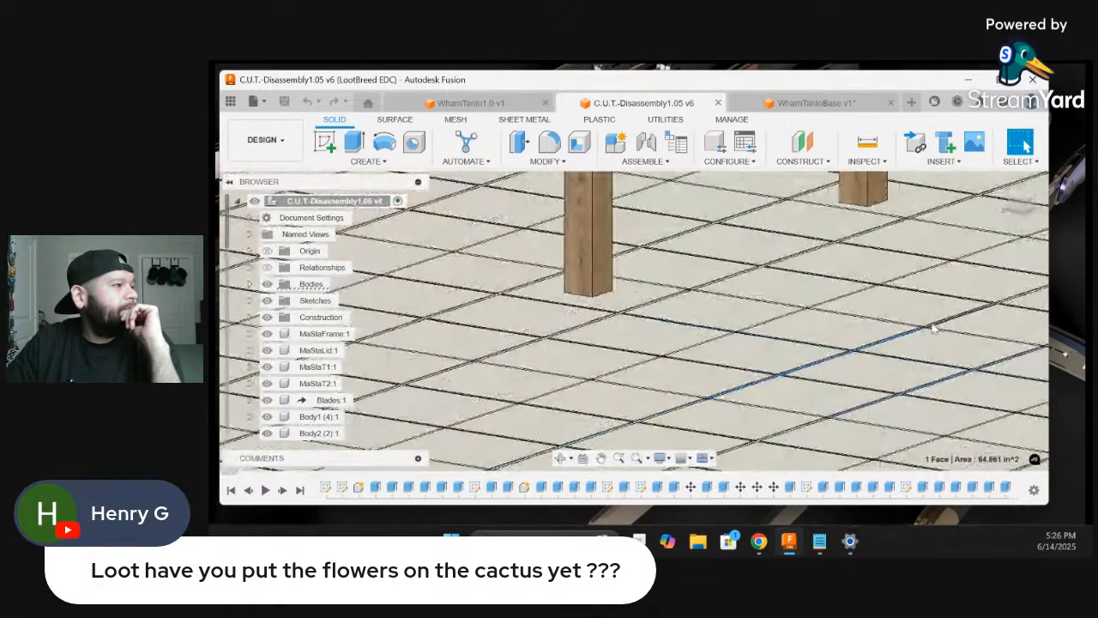
{"action": "scroll", "coordinate": [800, 362], "scroll_direction": "up", "scroll_amount": 1}
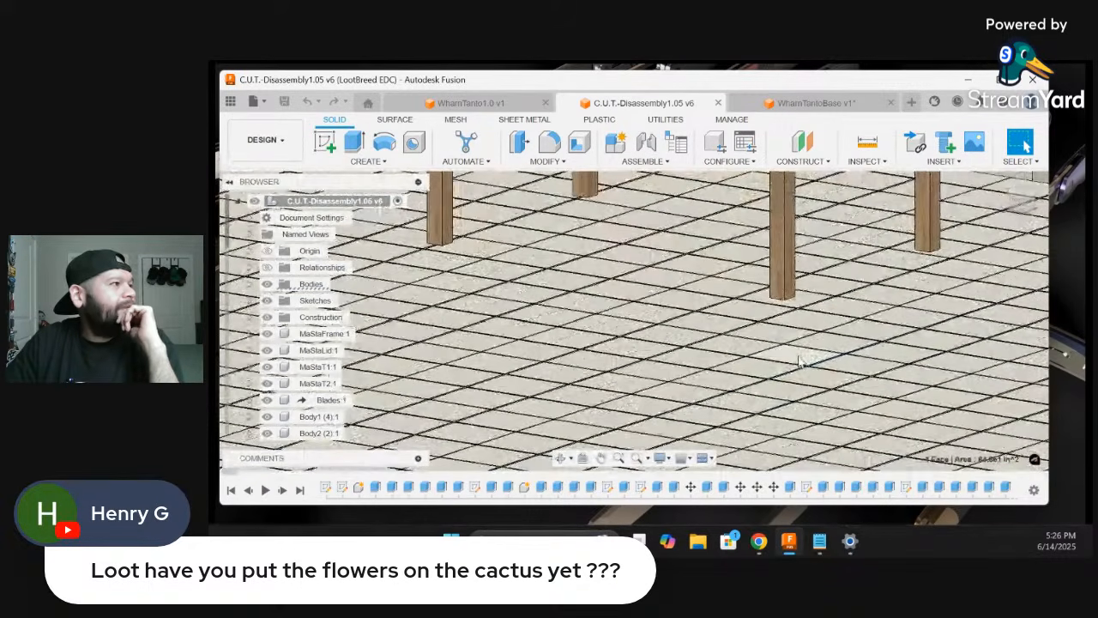
{"action": "scroll", "coordinate": [804, 358], "scroll_direction": "down", "scroll_amount": 2}
{"action": "scroll", "coordinate": [806, 357], "scroll_direction": "up", "scroll_amount": 2}
{"action": "scroll", "coordinate": [807, 356], "scroll_direction": "down", "scroll_amount": 5}
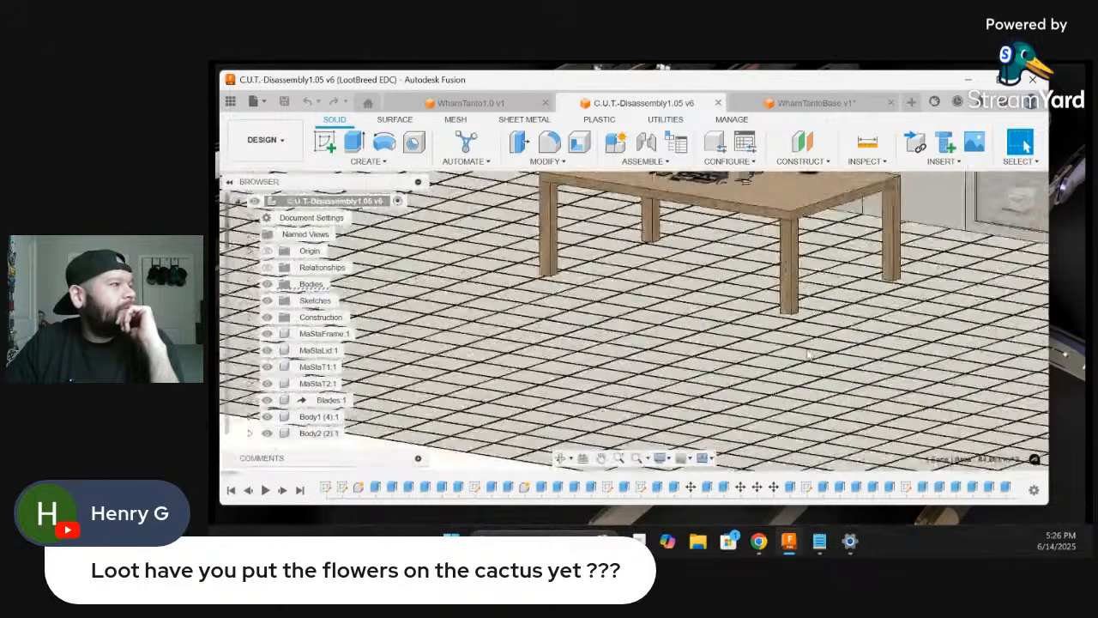
{"action": "scroll", "coordinate": [813, 350], "scroll_direction": "up", "scroll_amount": 5}
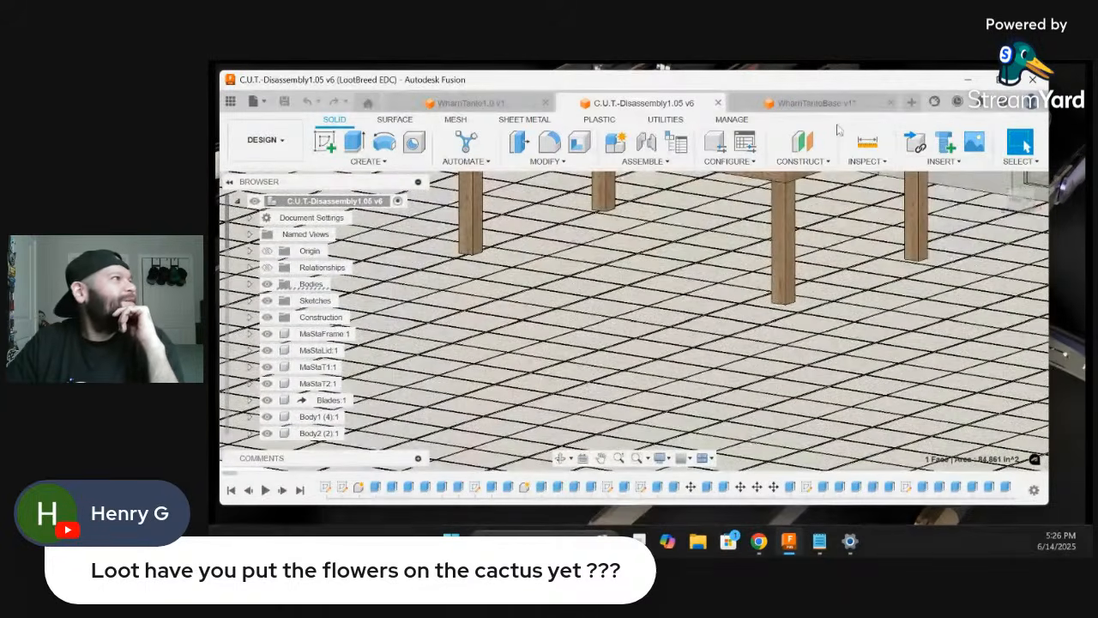
Look over the Newton's cradle and other desk objects, including the nameplate as viewed through the glass partition
{"action": "scroll", "coordinate": [815, 347], "scroll_direction": "down", "scroll_amount": 6}
{"action": "scroll", "coordinate": [677, 311], "scroll_direction": "up", "scroll_amount": 7}
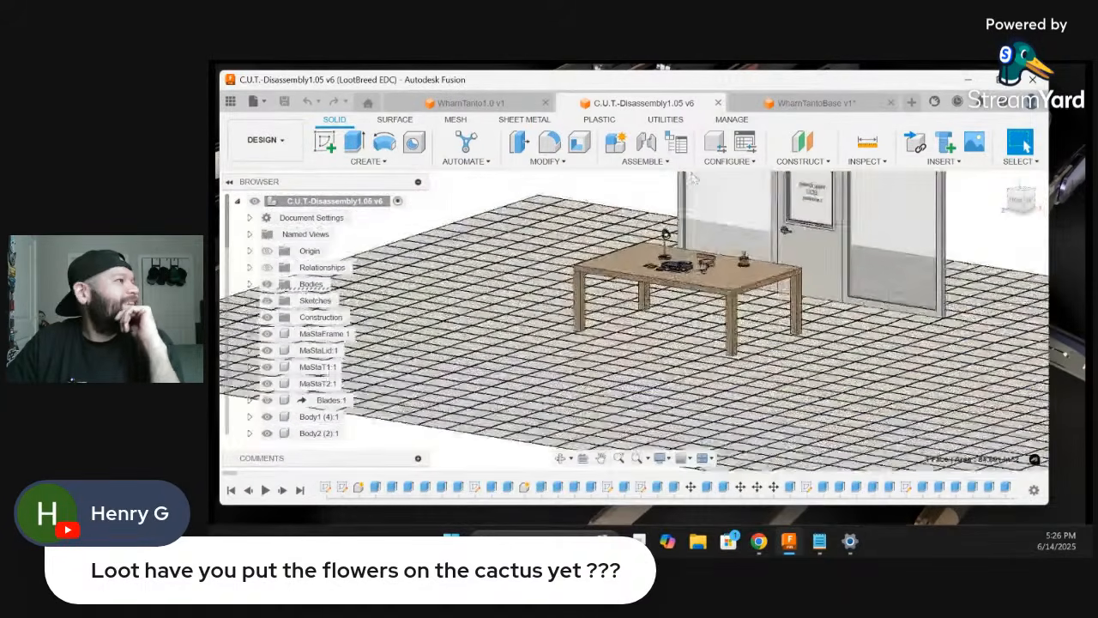
{"action": "scroll", "coordinate": [663, 313], "scroll_direction": "up", "scroll_amount": 6}
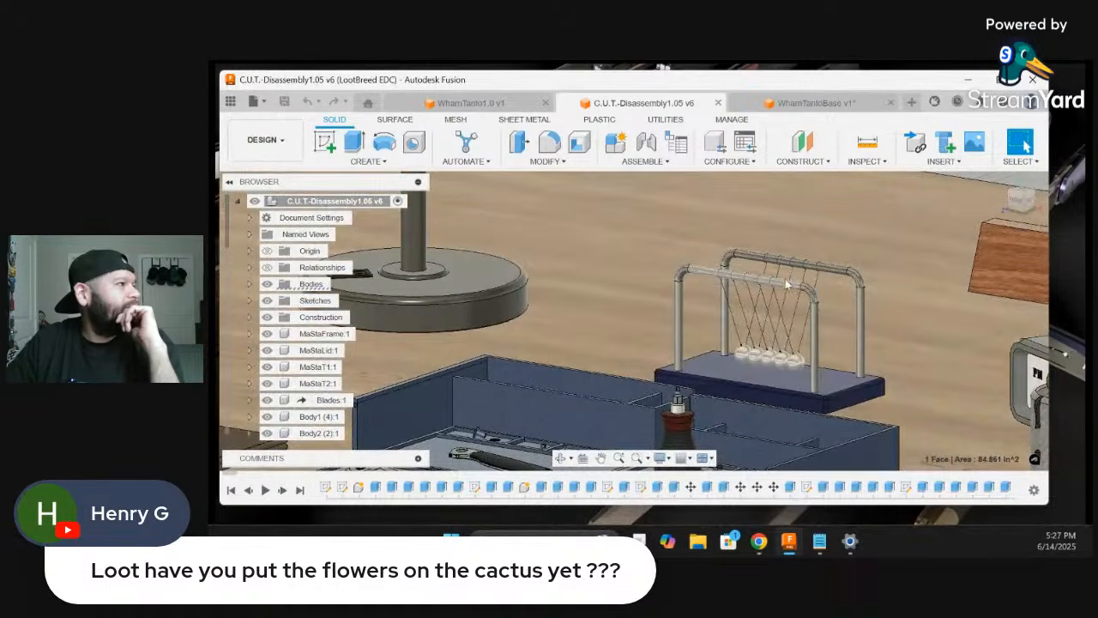
{"action": "scroll", "coordinate": [729, 331], "scroll_direction": "down", "scroll_amount": 8}
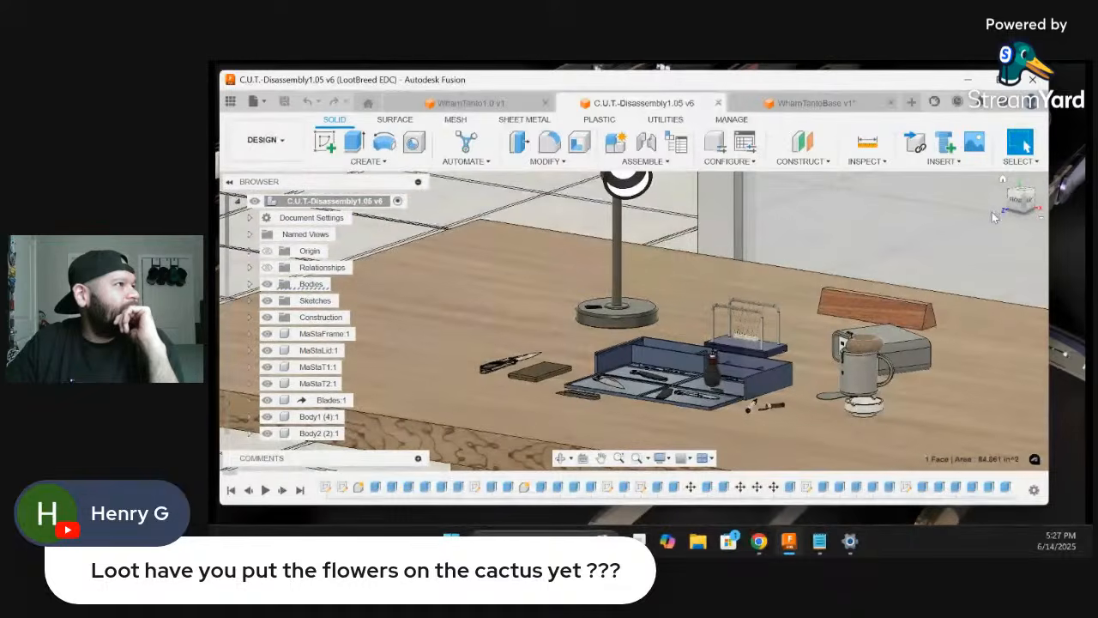
{"action": "left_click_drag", "start_coordinate": [1017, 204], "coordinate": [868, 235]}
{"action": "scroll", "coordinate": [834, 384], "scroll_direction": "down", "scroll_amount": 2}
{"action": "scroll", "coordinate": [956, 427], "scroll_direction": "up", "scroll_amount": 10}
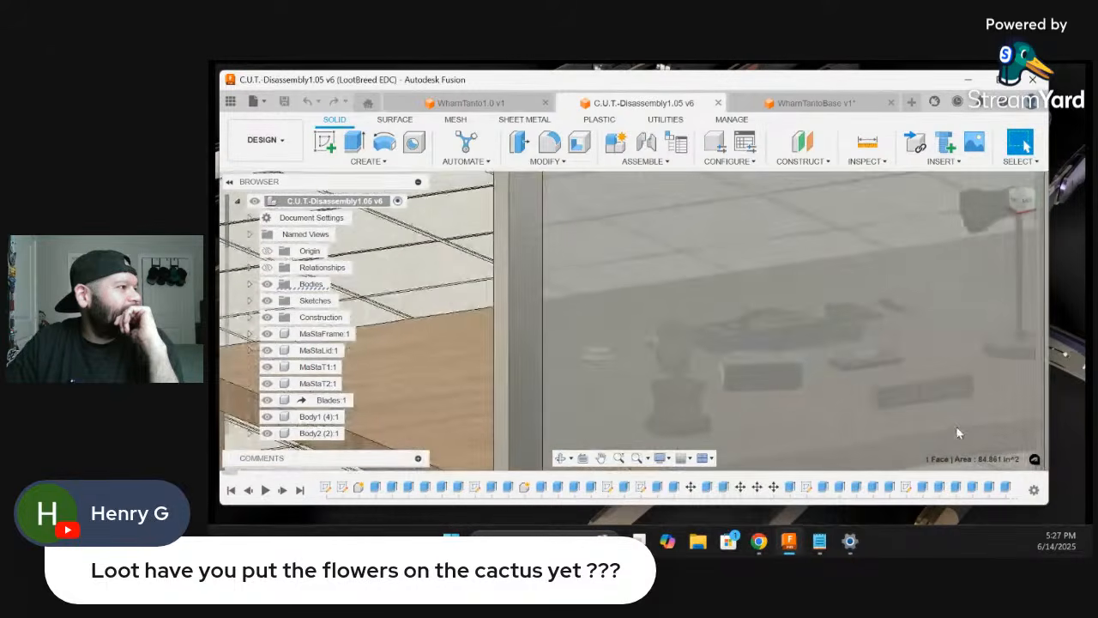
{"action": "scroll", "coordinate": [847, 393], "scroll_direction": "down", "scroll_amount": 3}
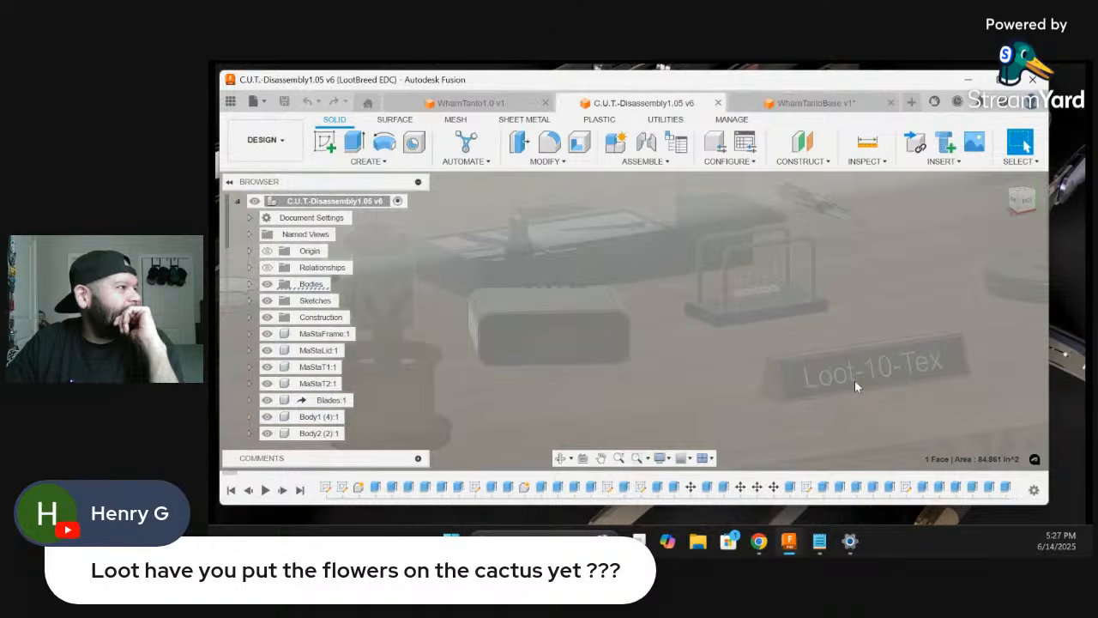
{"action": "scroll", "coordinate": [820, 383], "scroll_direction": "down", "scroll_amount": 5}
{"action": "scroll", "coordinate": [786, 386], "scroll_direction": "down", "scroll_amount": 3}
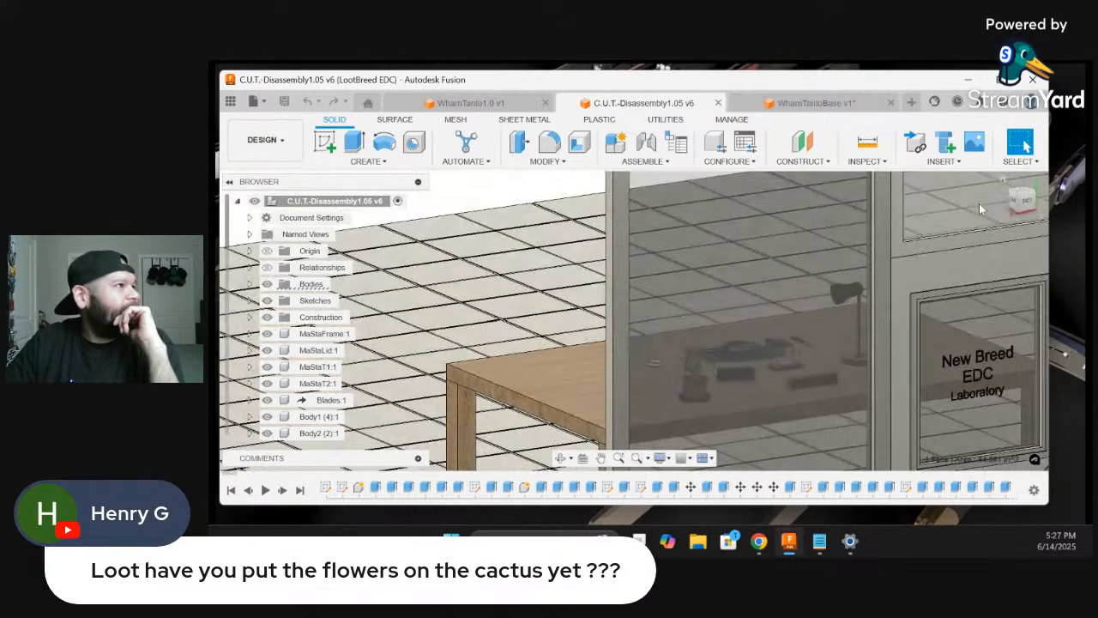
Examine the ashtray with its cigarette from above, along with the nearby mug and spill on the desk
{"action": "left_click", "coordinate": [1022, 201]}
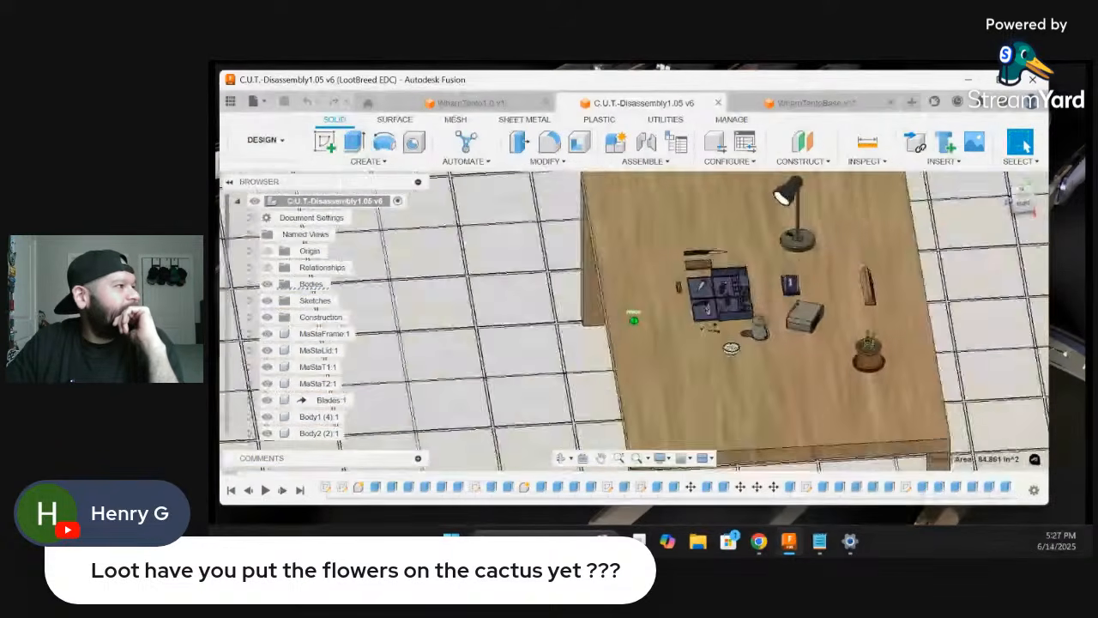
{"action": "left_click_drag", "start_coordinate": [1021, 202], "coordinate": [1018, 220]}
{"action": "scroll", "coordinate": [726, 303], "scroll_direction": "up", "scroll_amount": 10}
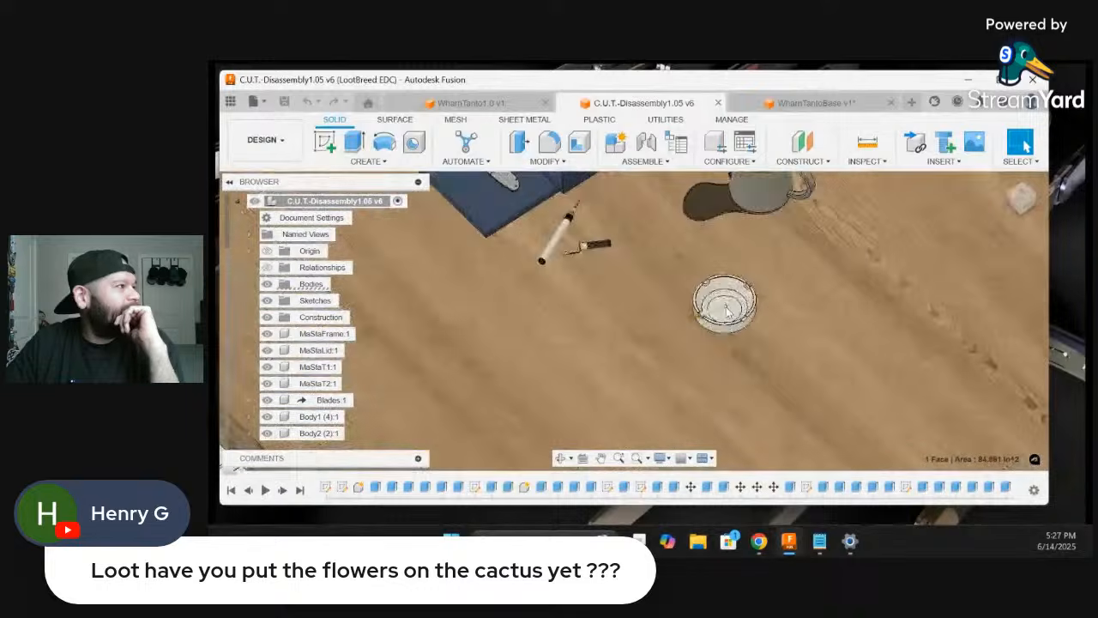
{"action": "scroll", "coordinate": [694, 345], "scroll_direction": "up", "scroll_amount": 6}
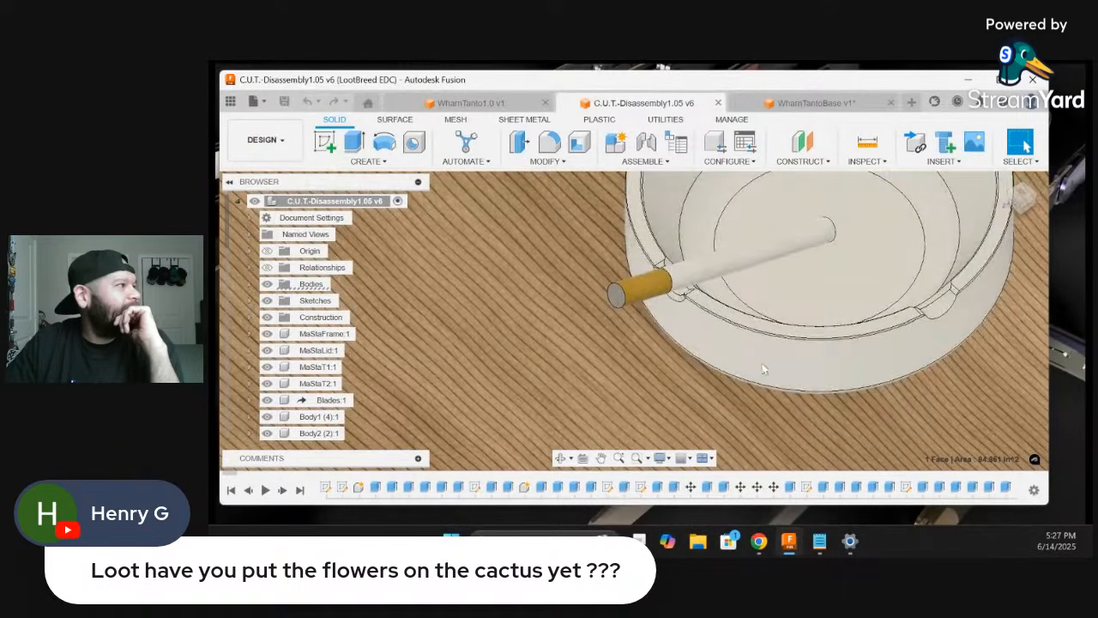
{"action": "scroll", "coordinate": [764, 315], "scroll_direction": "down", "scroll_amount": 8}
{"action": "scroll", "coordinate": [811, 300], "scroll_direction": "up", "scroll_amount": 4}
{"action": "scroll", "coordinate": [802, 321], "scroll_direction": "down", "scroll_amount": 4}
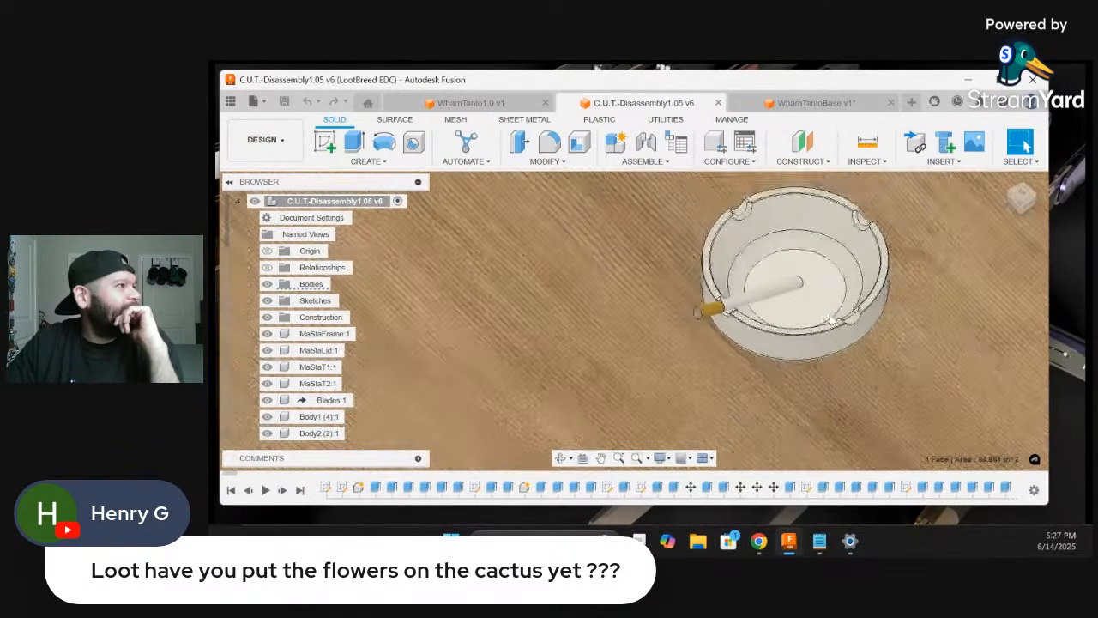
{"action": "scroll", "coordinate": [800, 334], "scroll_direction": "down", "scroll_amount": 8}
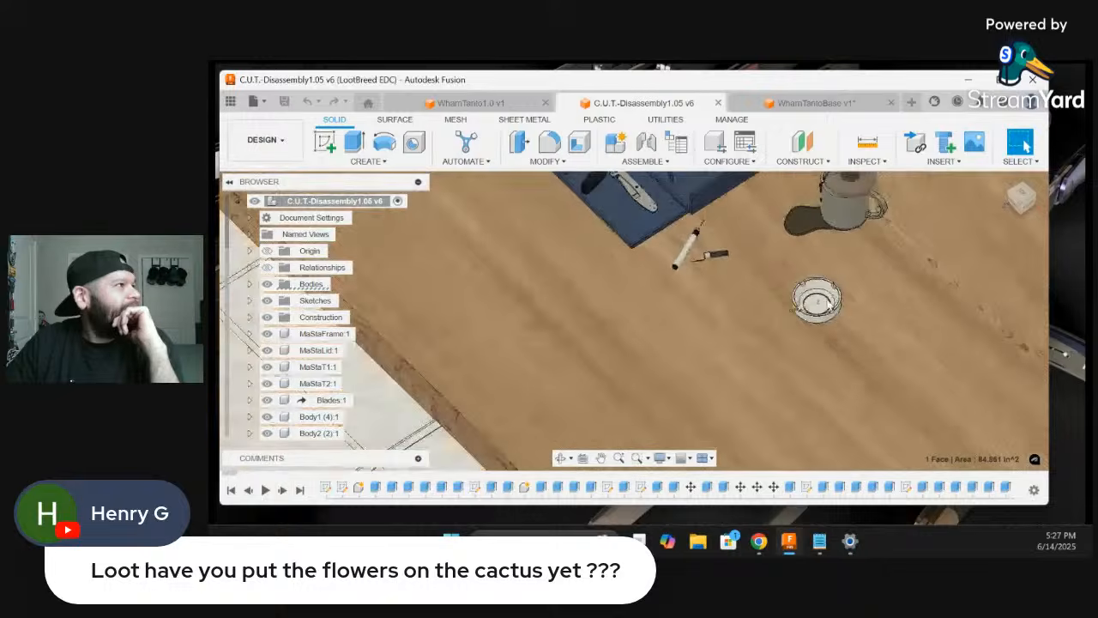
{"action": "scroll", "coordinate": [839, 204], "scroll_direction": "down", "scroll_amount": 3}
{"action": "scroll", "coordinate": [847, 204], "scroll_direction": "up", "scroll_amount": 6}
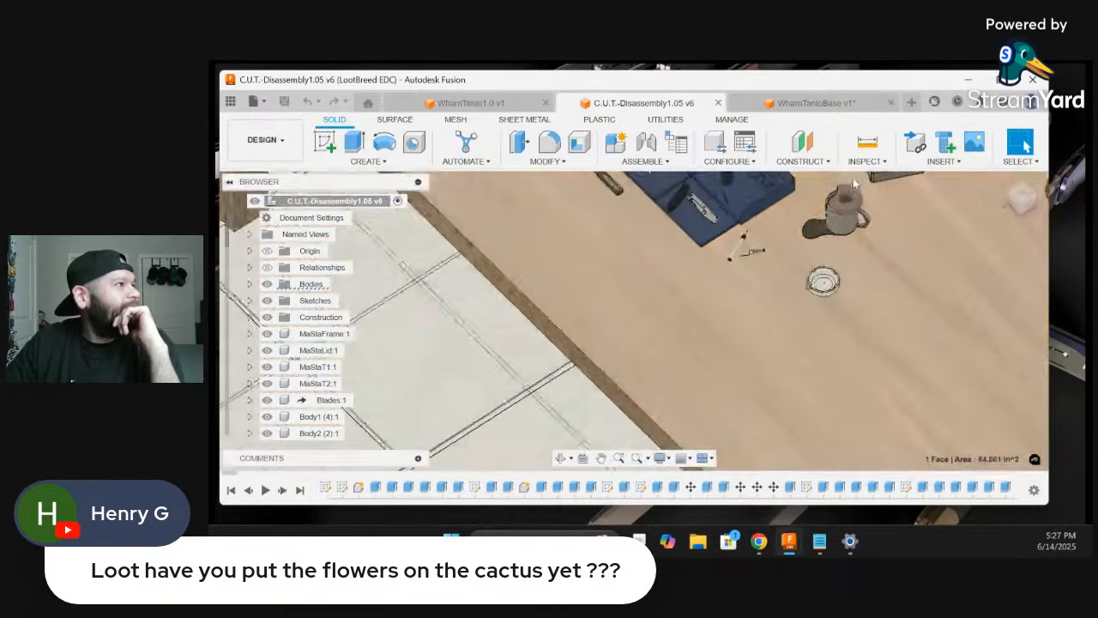
{"action": "scroll", "coordinate": [854, 206], "scroll_direction": "up", "scroll_amount": 2}
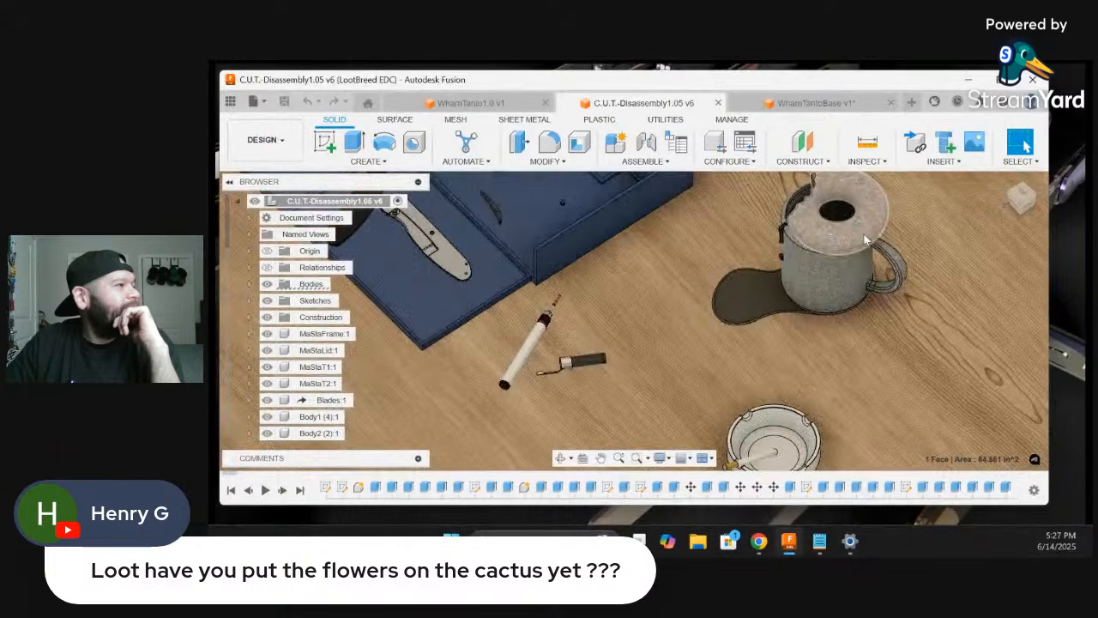
{"action": "scroll", "coordinate": [841, 275], "scroll_direction": "down", "scroll_amount": 5}
{"action": "scroll", "coordinate": [732, 368], "scroll_direction": "down", "scroll_amount": 6}
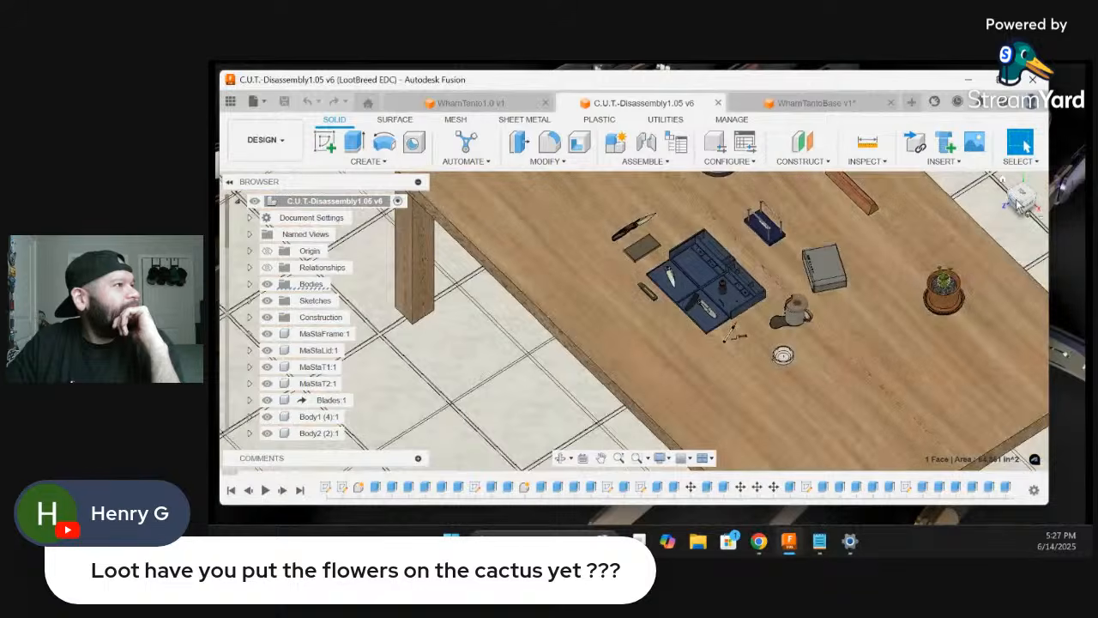
View the desk from the front and inspect the cactus in its terracotta pot and saucer
{"action": "scroll", "coordinate": [773, 326], "scroll_direction": "up", "scroll_amount": 3}
{"action": "left_click_drag", "start_coordinate": [1020, 206], "coordinate": [1042, 192]}
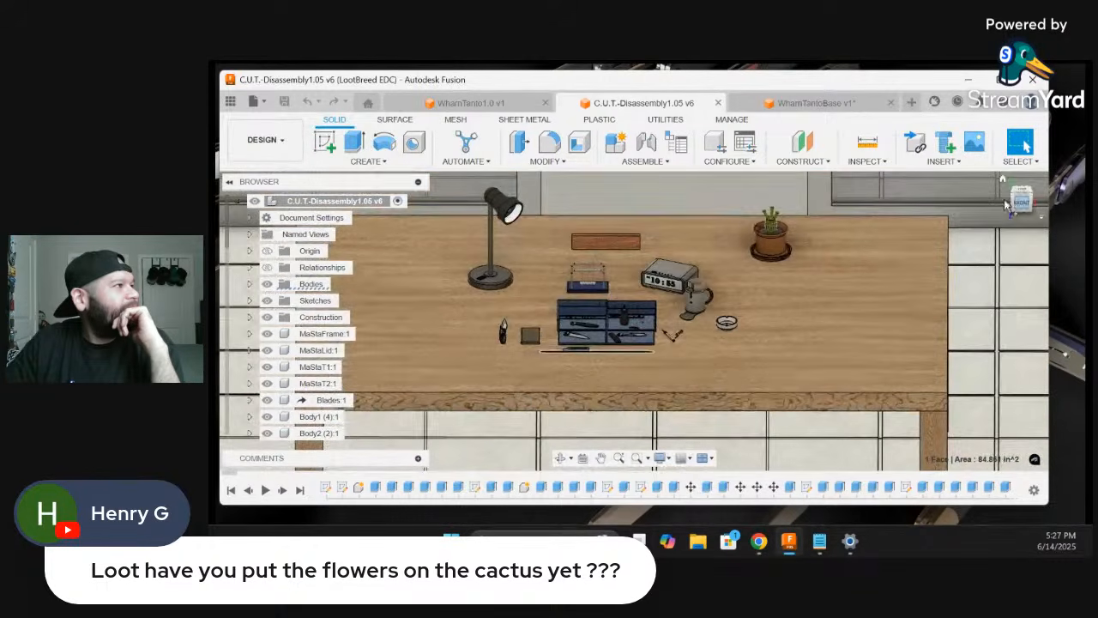
{"action": "scroll", "coordinate": [762, 221], "scroll_direction": "up", "scroll_amount": 3}
{"action": "scroll", "coordinate": [764, 221], "scroll_direction": "up", "scroll_amount": 5}
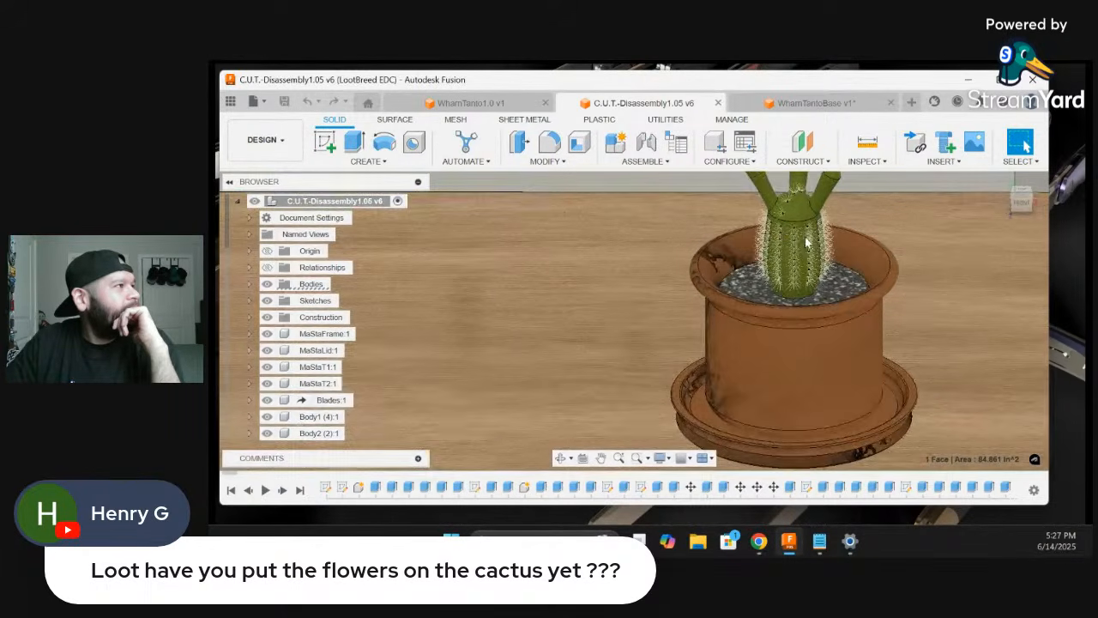
{"action": "scroll", "coordinate": [803, 249], "scroll_direction": "down", "scroll_amount": 8}
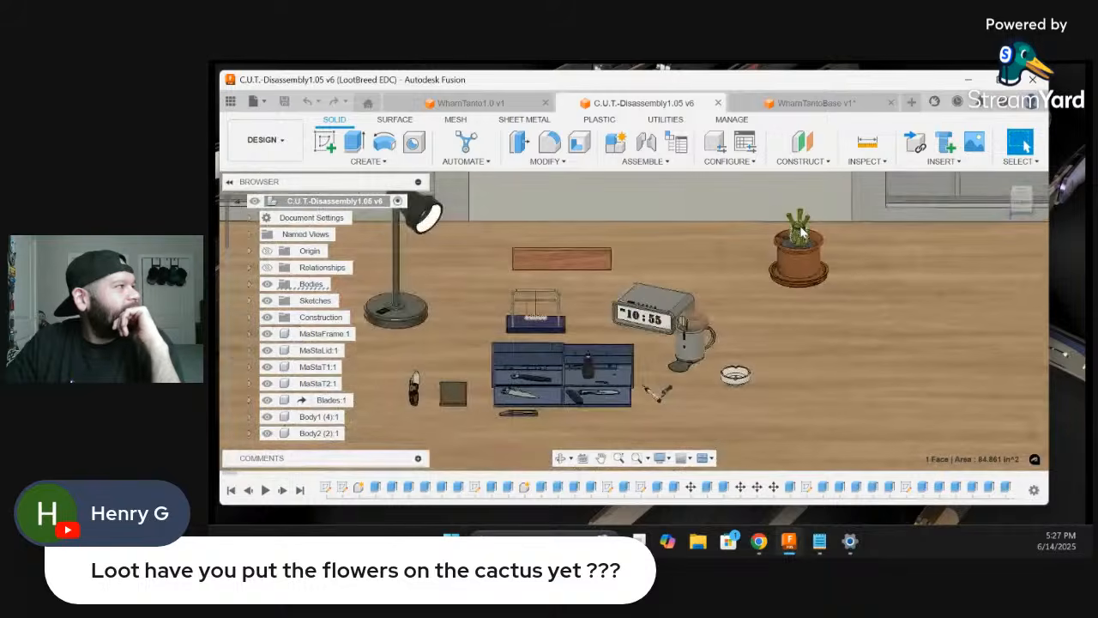
Inspect the desk lamp's shade and bulb area, its round base and the rocker switch on the base
{"action": "scroll", "coordinate": [653, 226], "scroll_direction": "up", "scroll_amount": 8}
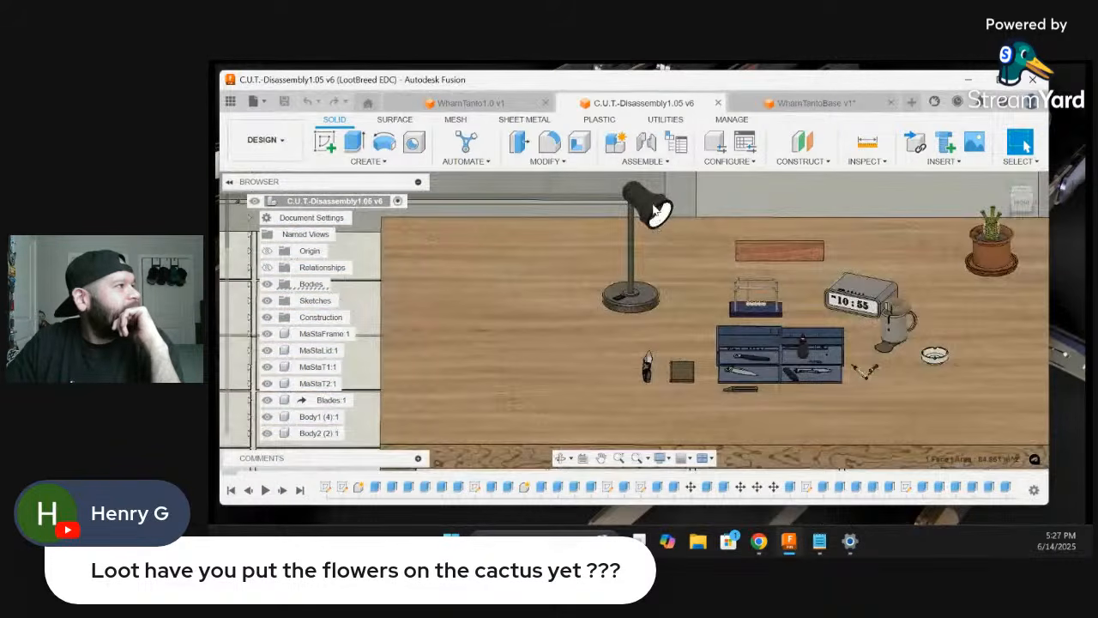
{"action": "left_click", "coordinate": [644, 223]}
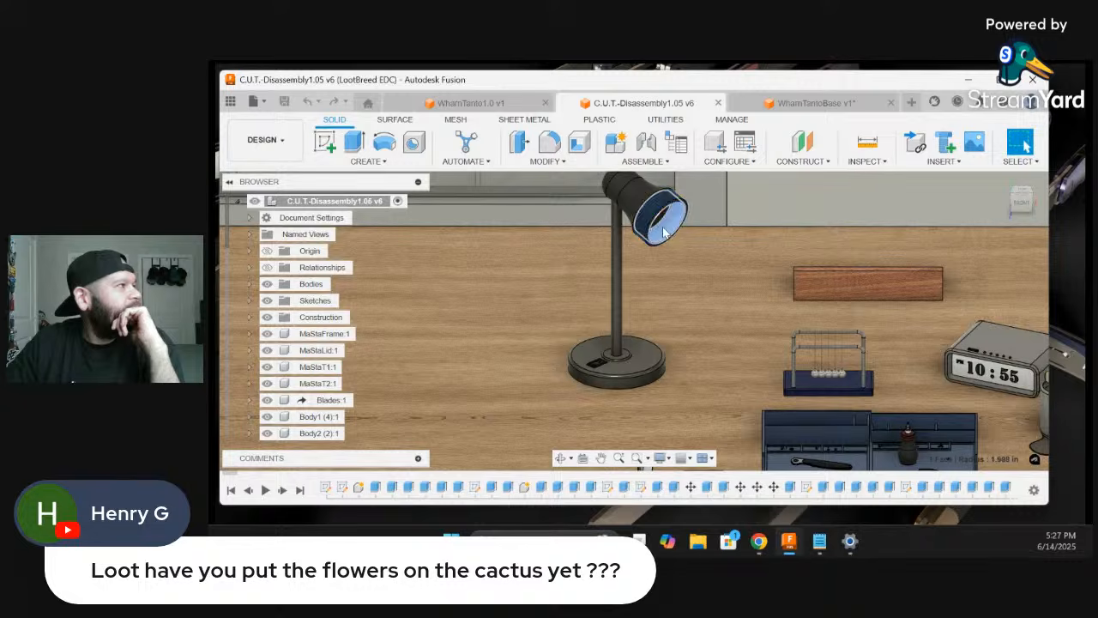
{"action": "scroll", "coordinate": [661, 230], "scroll_direction": "down", "scroll_amount": 2}
{"action": "scroll", "coordinate": [663, 232], "scroll_direction": "down", "scroll_amount": 1}
{"action": "scroll", "coordinate": [742, 285], "scroll_direction": "up", "scroll_amount": 2}
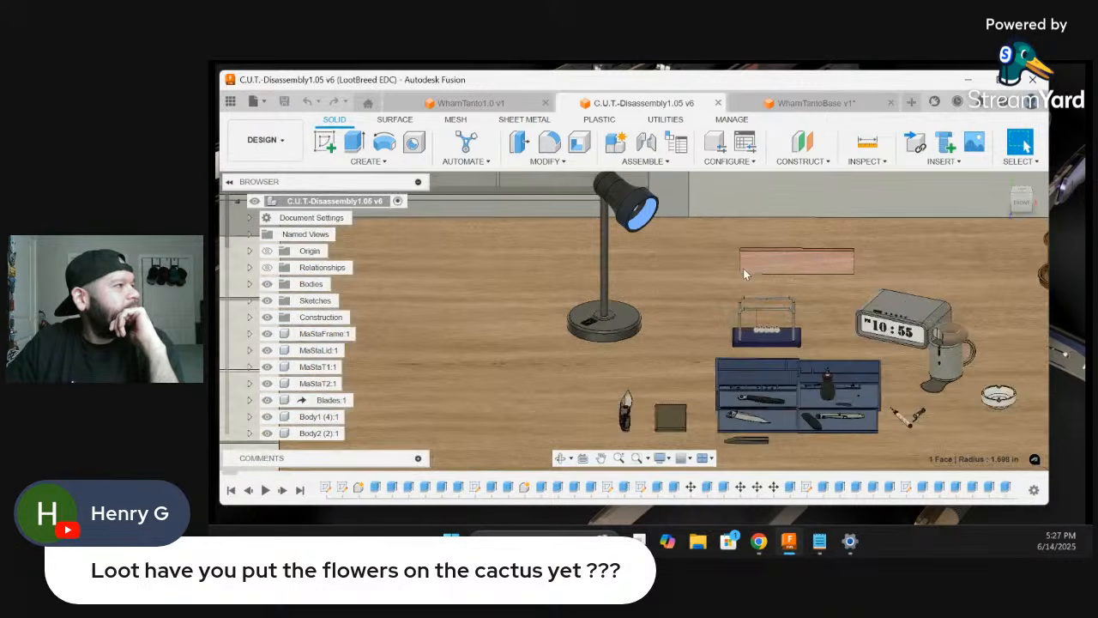
{"action": "scroll", "coordinate": [616, 280], "scroll_direction": "up", "scroll_amount": 4}
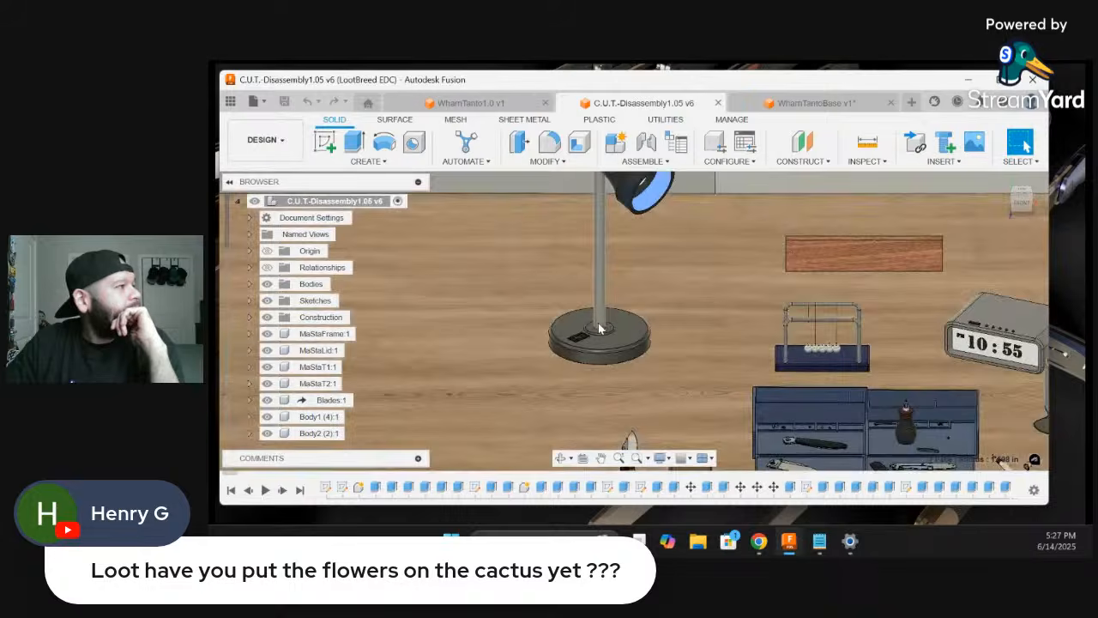
{"action": "scroll", "coordinate": [584, 345], "scroll_direction": "up", "scroll_amount": 5}
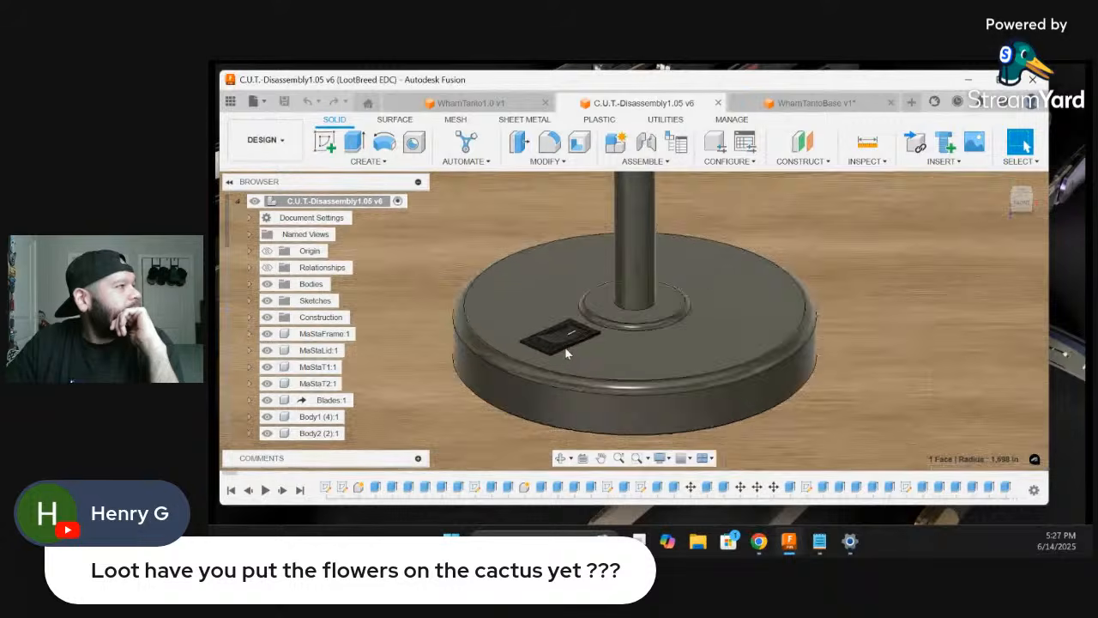
{"action": "scroll", "coordinate": [562, 341], "scroll_direction": "up", "scroll_amount": 3}
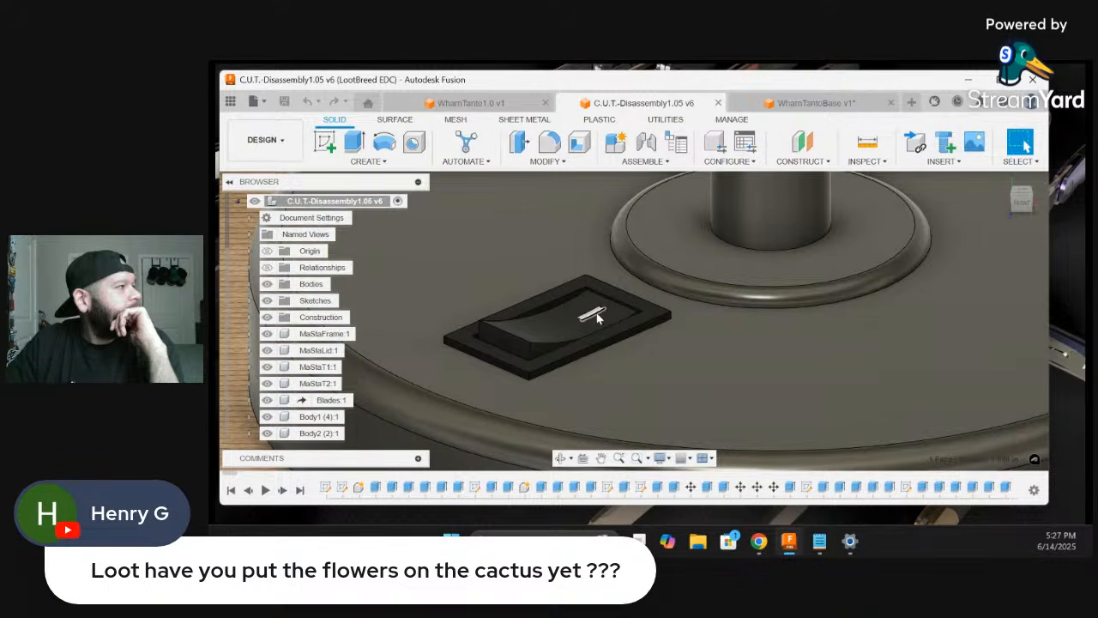
Look over the lamp base and the whole desk, and inspect the cactus's arms and spines up close
{"action": "scroll", "coordinate": [598, 317], "scroll_direction": "down", "scroll_amount": 5}
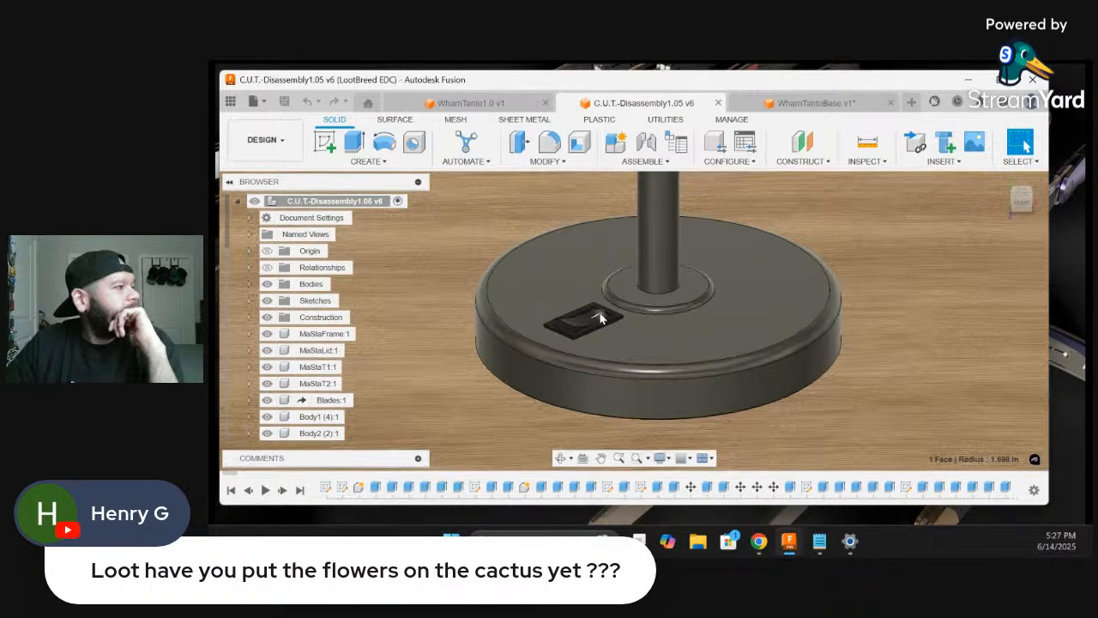
{"action": "scroll", "coordinate": [600, 316], "scroll_direction": "down", "scroll_amount": 6}
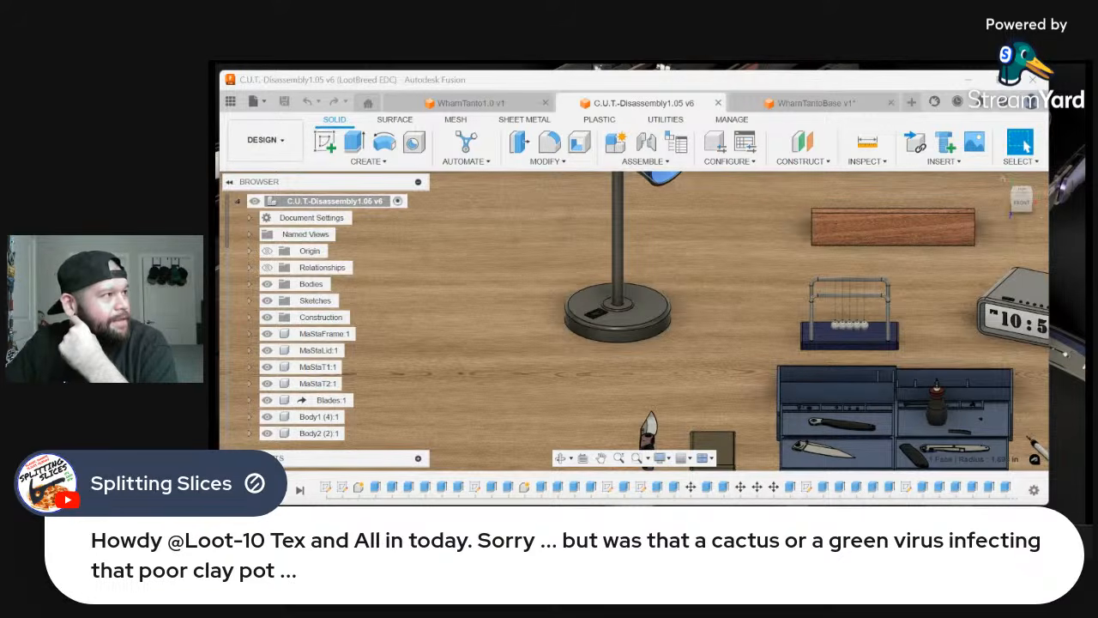
{"action": "scroll", "coordinate": [711, 314], "scroll_direction": "down", "scroll_amount": 3}
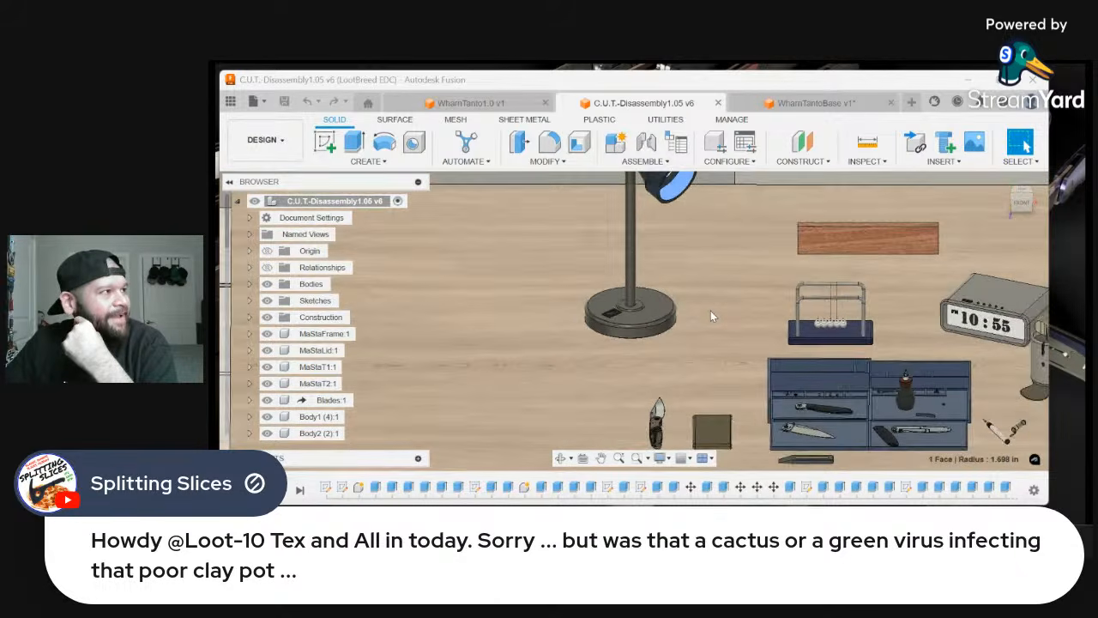
{"action": "scroll", "coordinate": [711, 316], "scroll_direction": "down", "scroll_amount": 5}
{"action": "scroll", "coordinate": [978, 245], "scroll_direction": "up", "scroll_amount": 5}
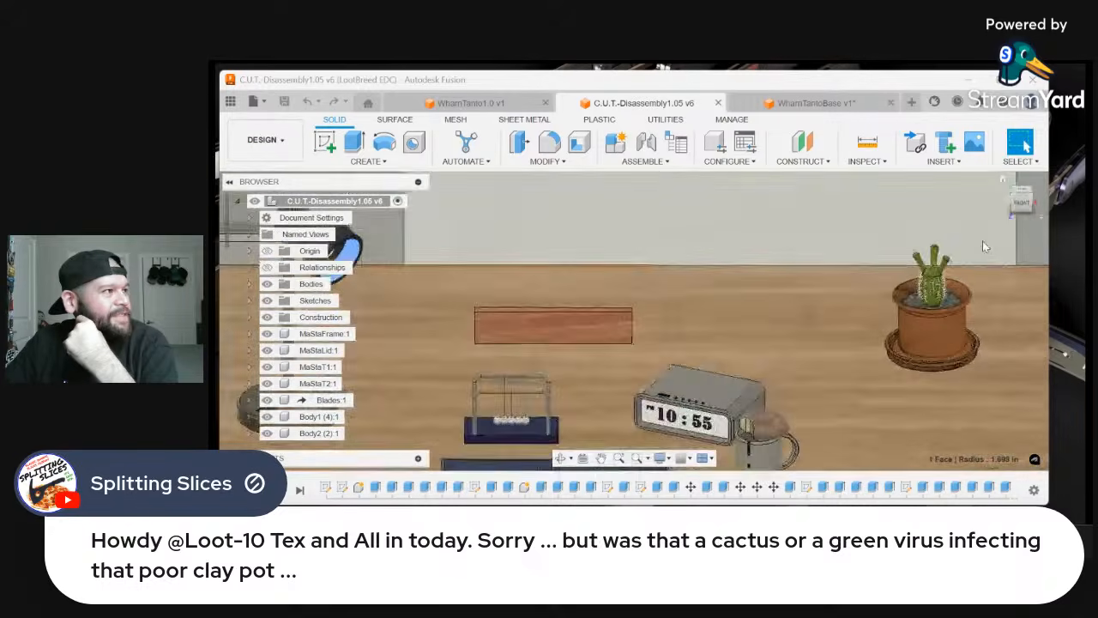
{"action": "scroll", "coordinate": [985, 247], "scroll_direction": "up", "scroll_amount": 8}
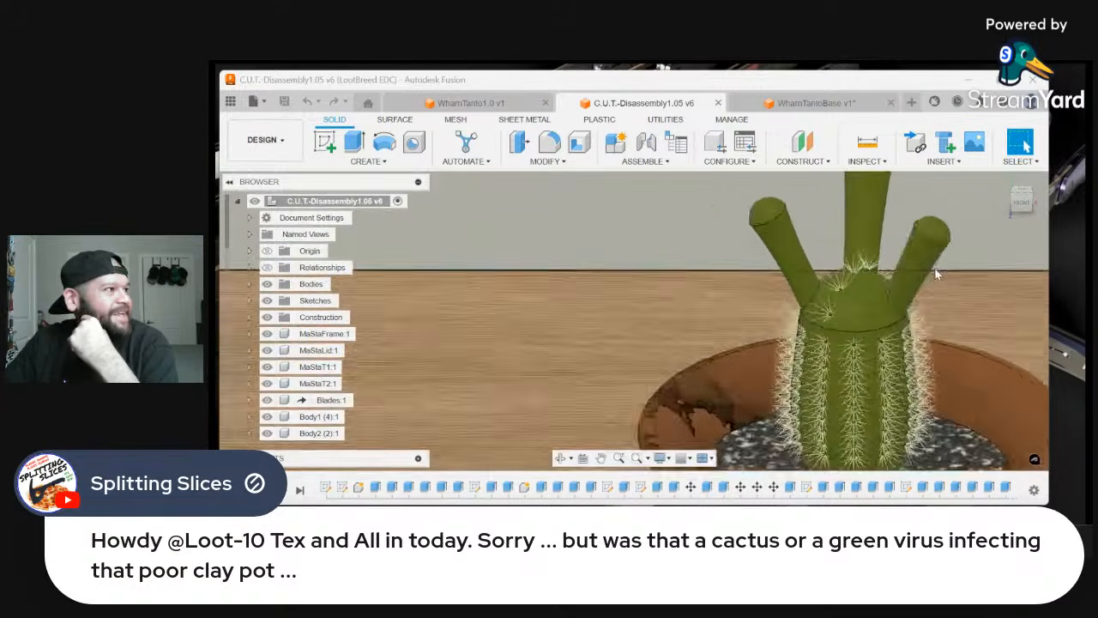
{"action": "scroll", "coordinate": [937, 273], "scroll_direction": "up", "scroll_amount": 3}
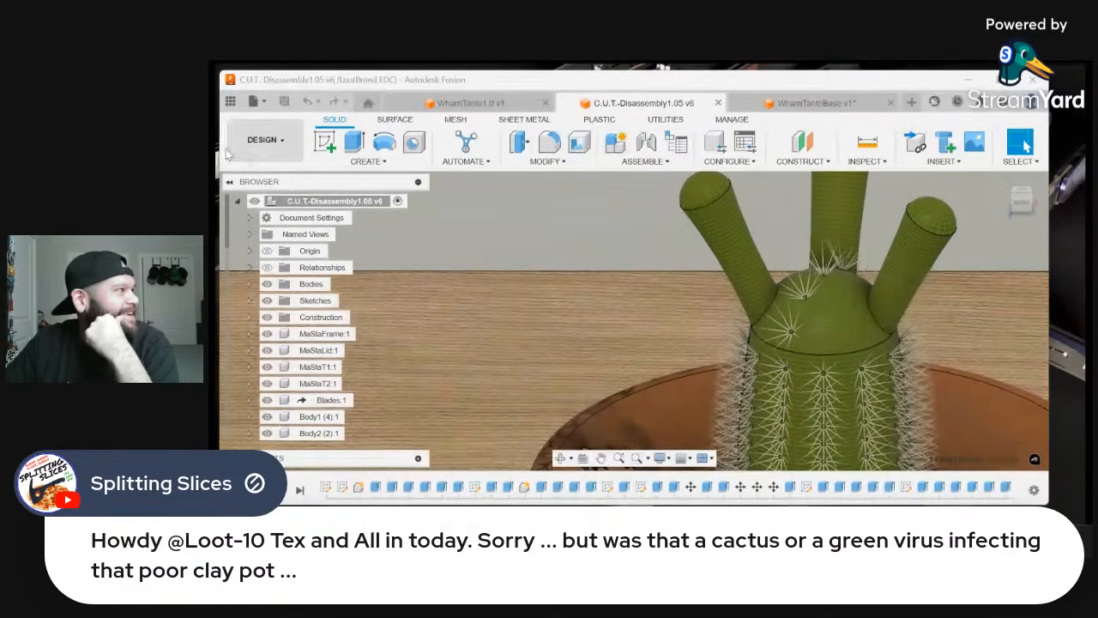
Switch to the Render workspace and start an in-canvas render of the cactus in its pot
{"action": "left_click", "coordinate": [249, 143]}
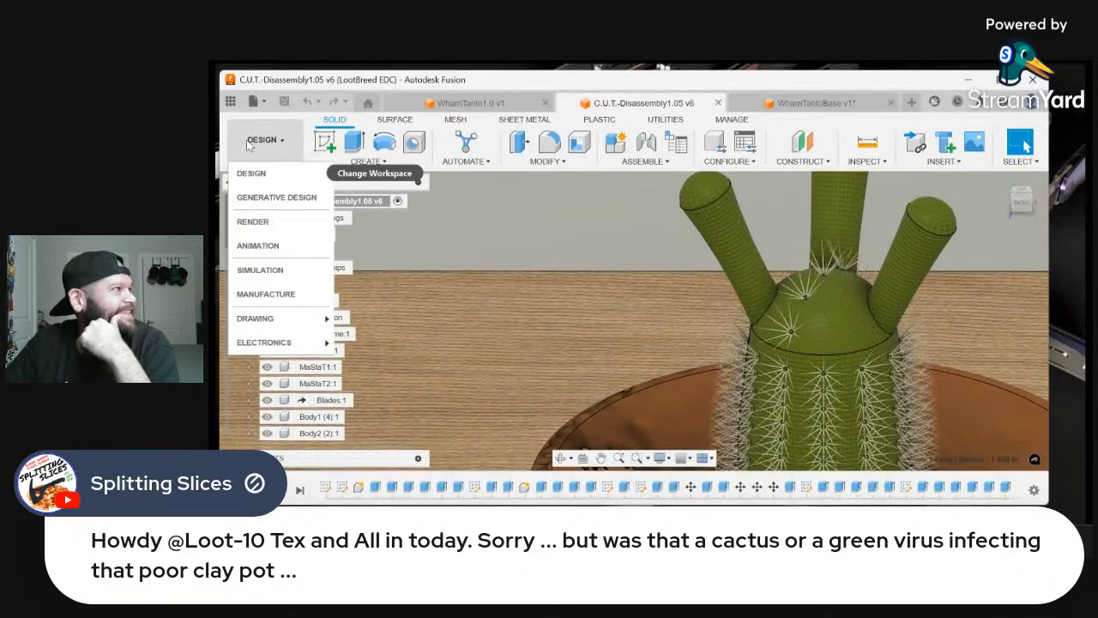
{"action": "left_click", "coordinate": [279, 224]}
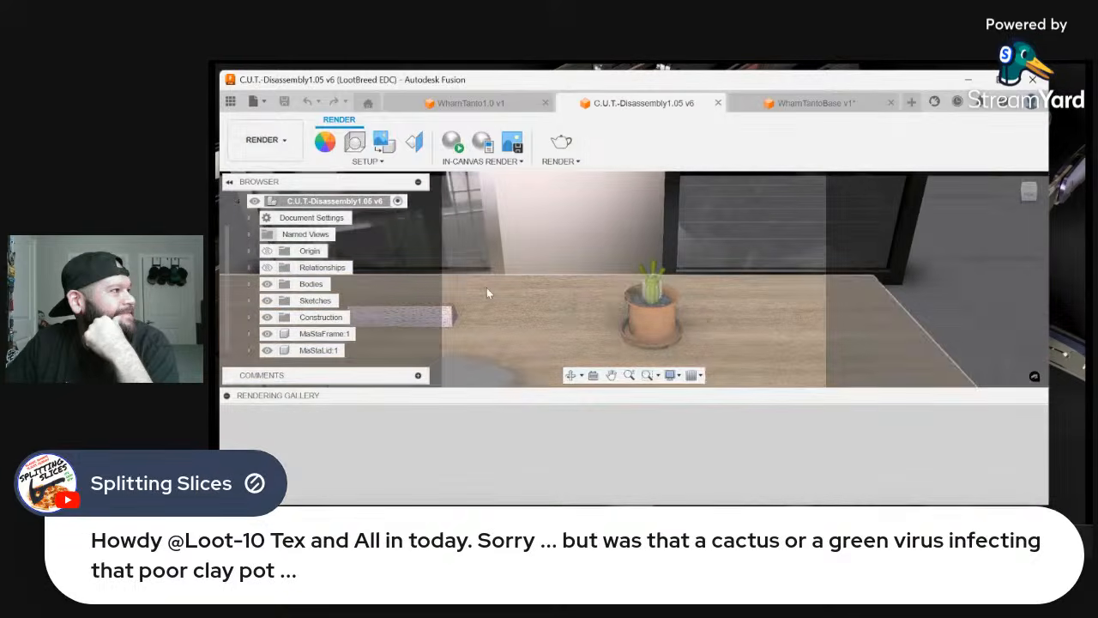
{"action": "scroll", "coordinate": [791, 309], "scroll_direction": "up", "scroll_amount": 3}
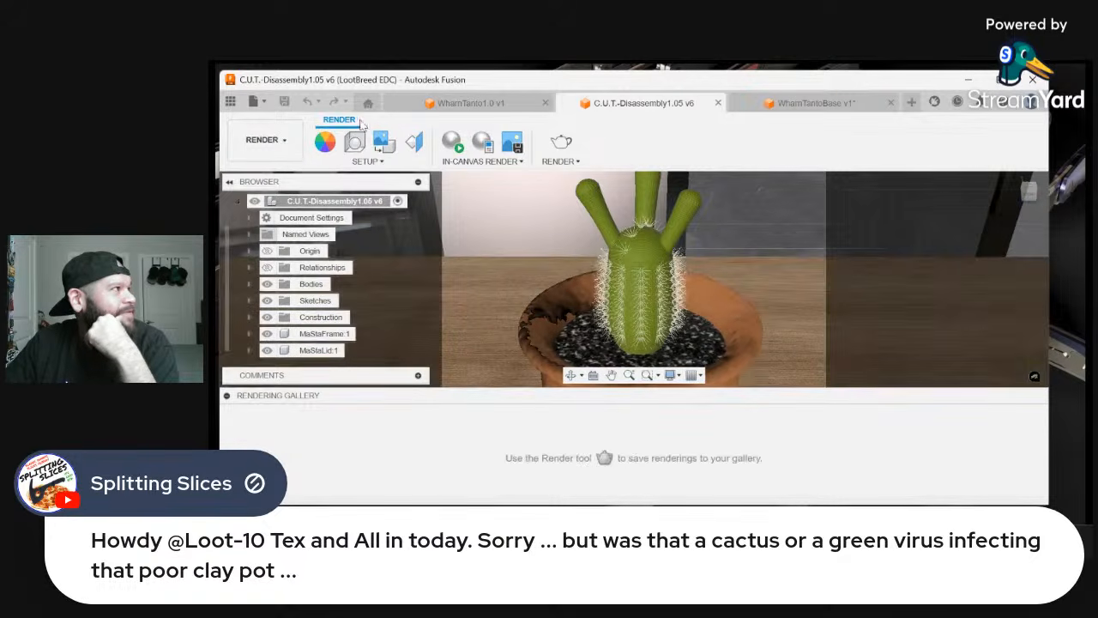
{"action": "left_click", "coordinate": [453, 151]}
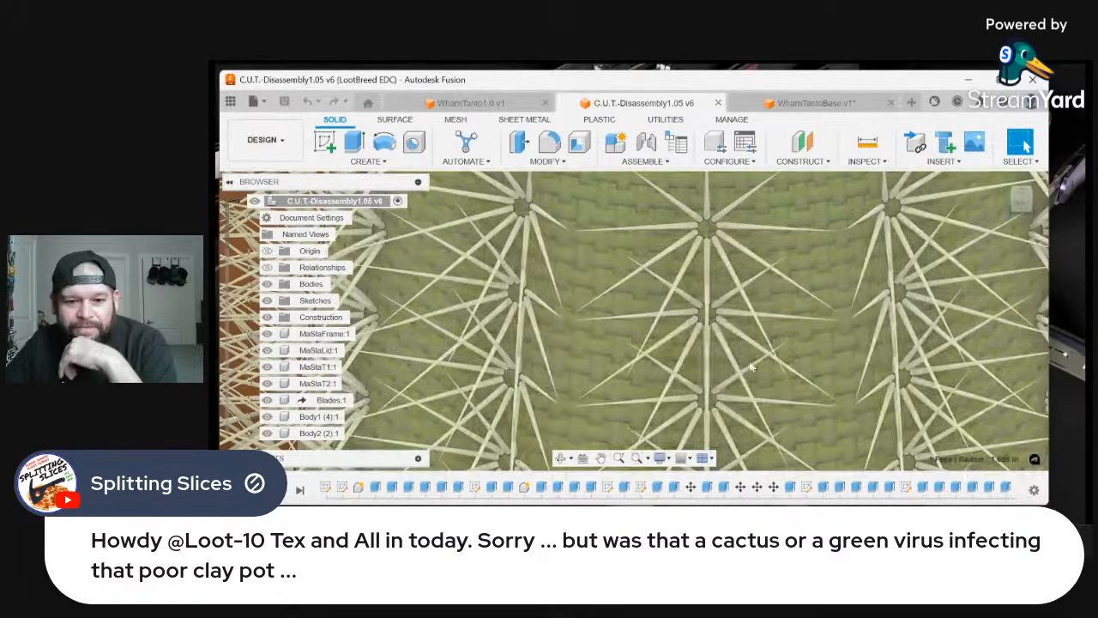
Examine the cactus's spine clusters in the Design workspace, along with its terracotta pot and saucer
{"action": "scroll", "coordinate": [695, 360], "scroll_direction": "down", "scroll_amount": 6}
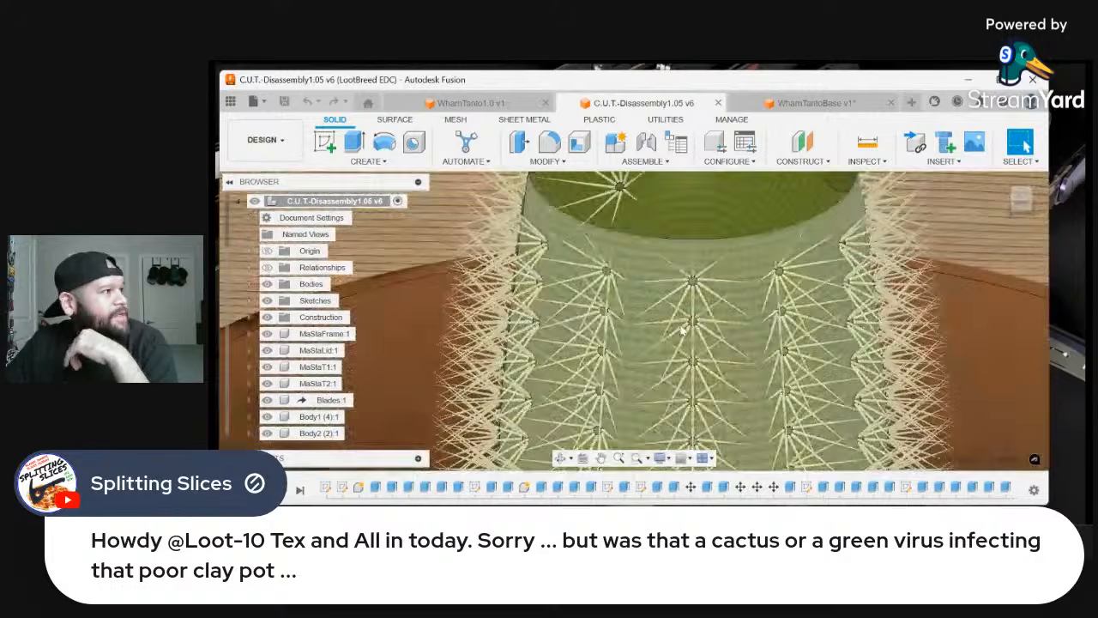
{"action": "scroll", "coordinate": [682, 328], "scroll_direction": "down", "scroll_amount": 8}
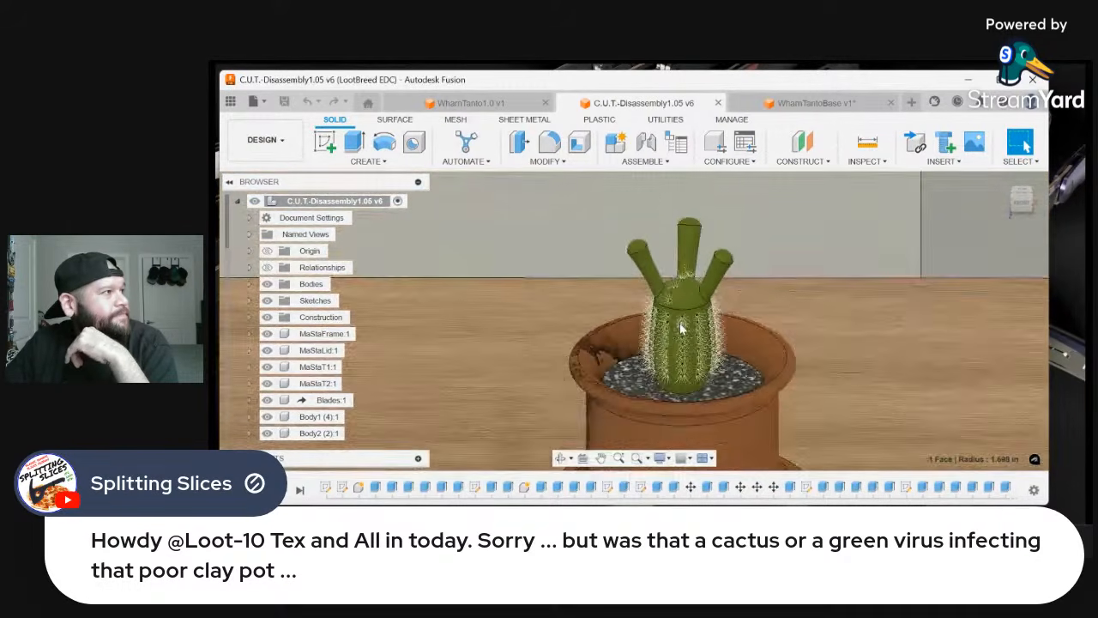
{"action": "scroll", "coordinate": [680, 328], "scroll_direction": "down", "scroll_amount": 2}
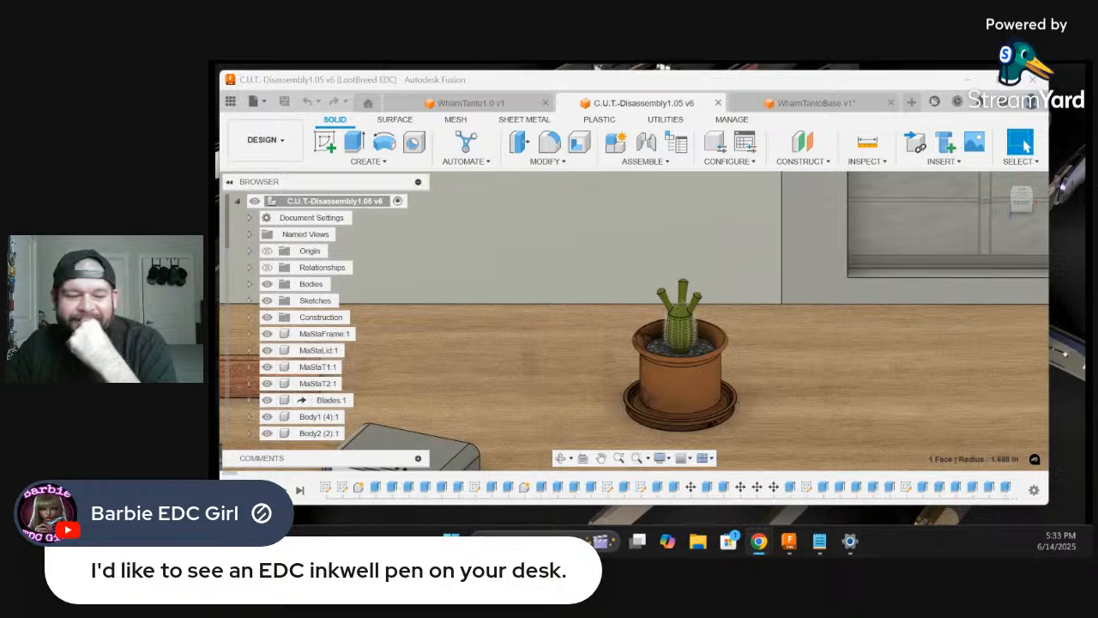
View the full desk and inspect the uncapped pen and its clip cap beside the blue tool tray
{"action": "scroll", "coordinate": [822, 420], "scroll_direction": "down", "scroll_amount": 5}
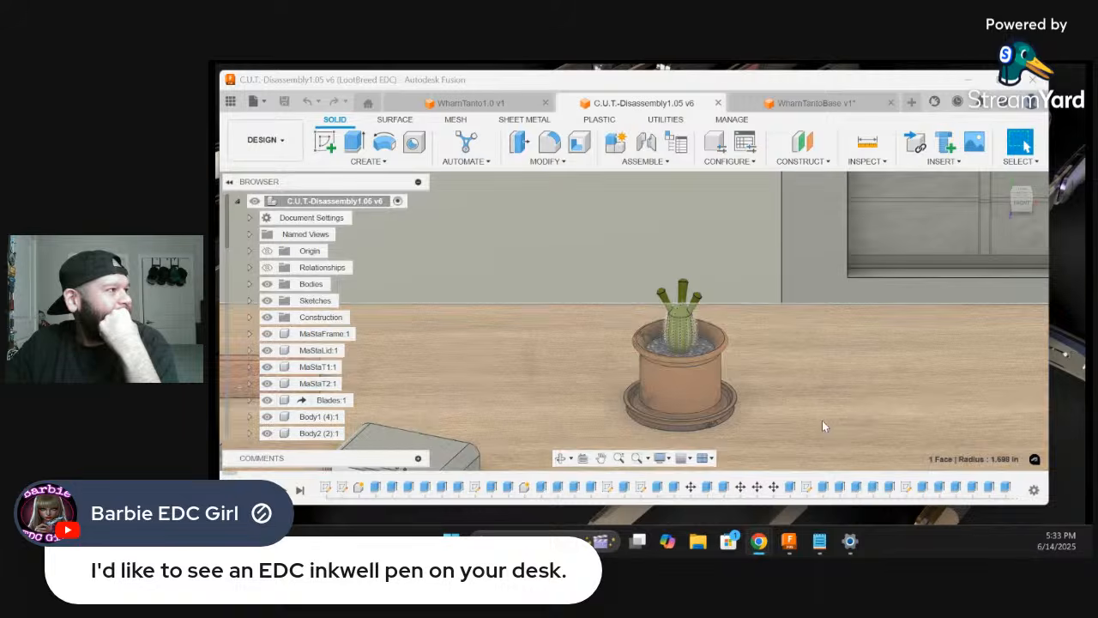
{"action": "scroll", "coordinate": [889, 316], "scroll_direction": "down", "scroll_amount": 4}
{"action": "scroll", "coordinate": [770, 422], "scroll_direction": "up", "scroll_amount": 8}
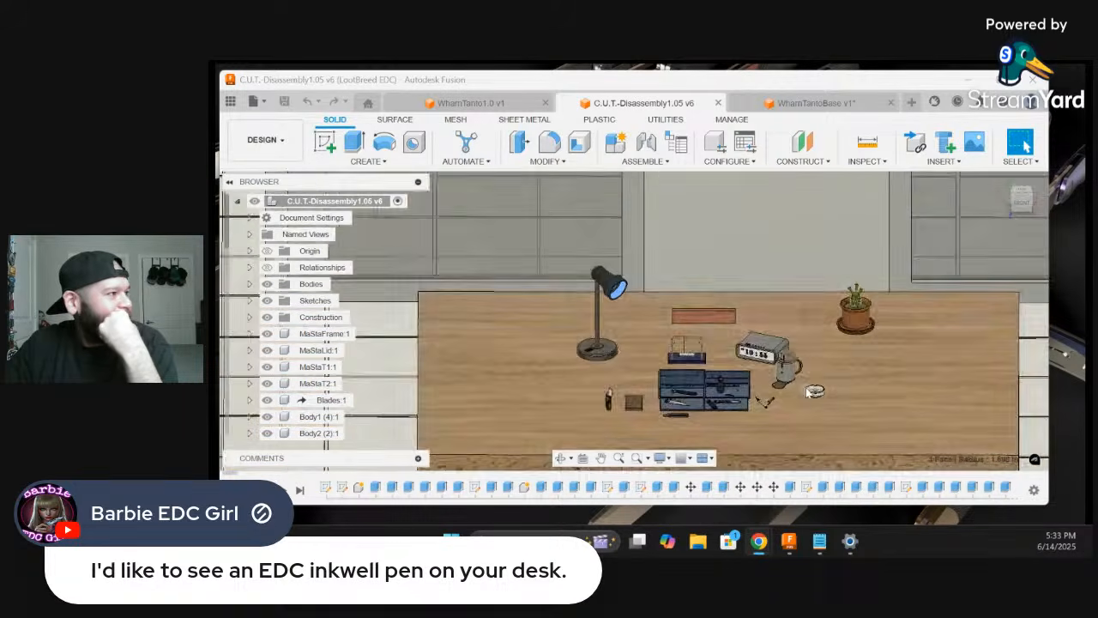
{"action": "scroll", "coordinate": [747, 393], "scroll_direction": "up", "scroll_amount": 10}
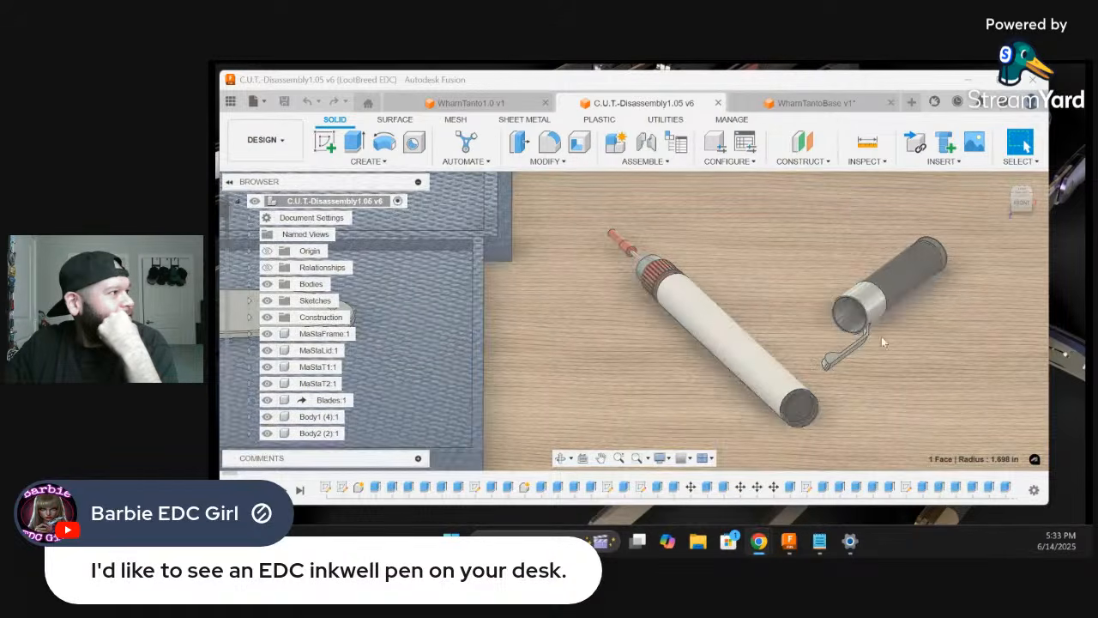
{"action": "scroll", "coordinate": [746, 365], "scroll_direction": "down", "scroll_amount": 5}
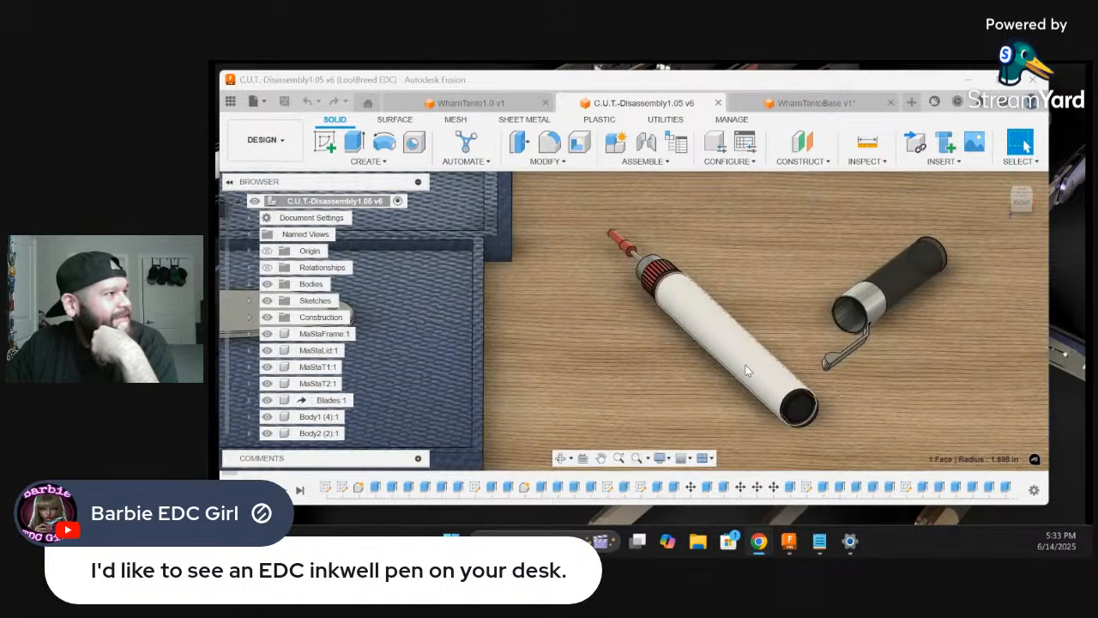
{"action": "scroll", "coordinate": [749, 370], "scroll_direction": "down", "scroll_amount": 6}
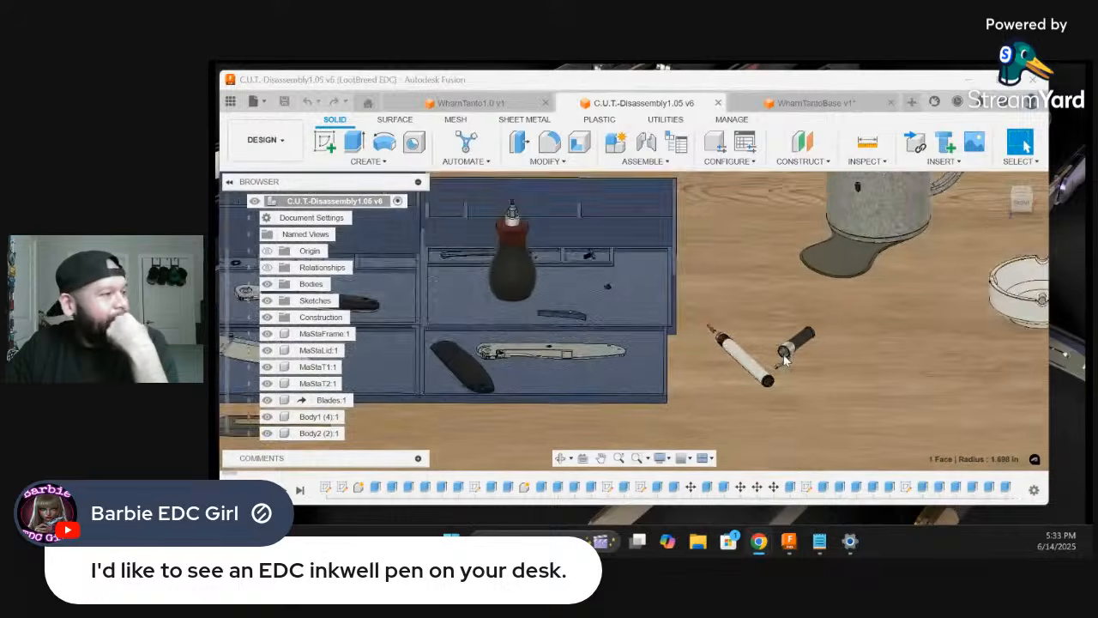
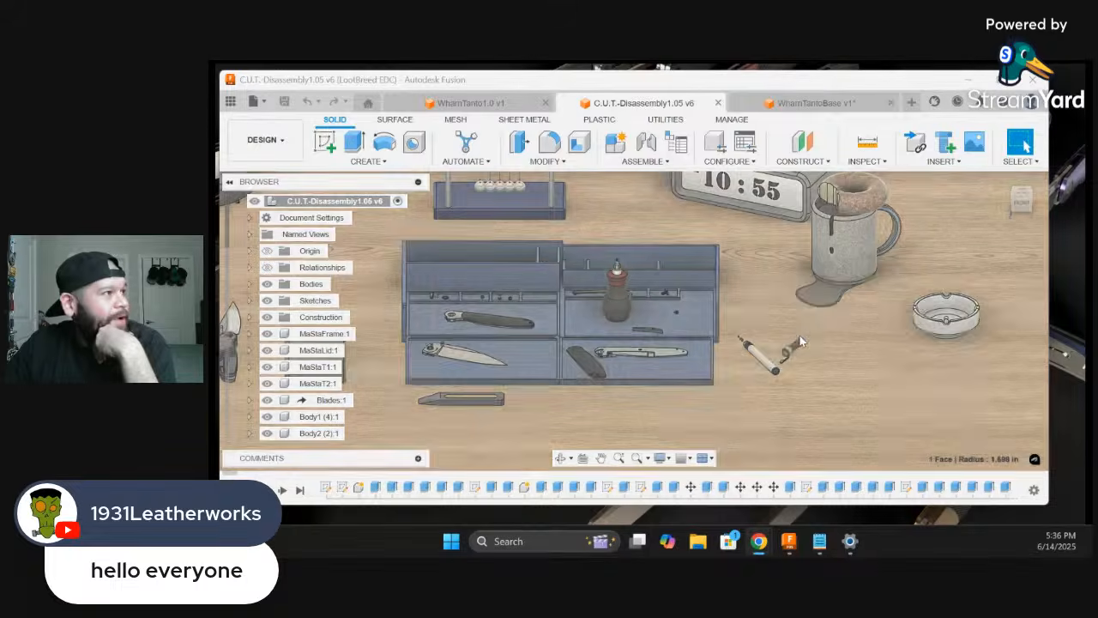
Look over the desk scene from the uncapped pen and blue tool tray out to the lamp and potted cactus
{"action": "scroll", "coordinate": [806, 347], "scroll_direction": "up", "scroll_amount": 1}
{"action": "scroll", "coordinate": [893, 359], "scroll_direction": "down", "scroll_amount": 3}
{"action": "scroll", "coordinate": [779, 385], "scroll_direction": "down", "scroll_amount": 5}
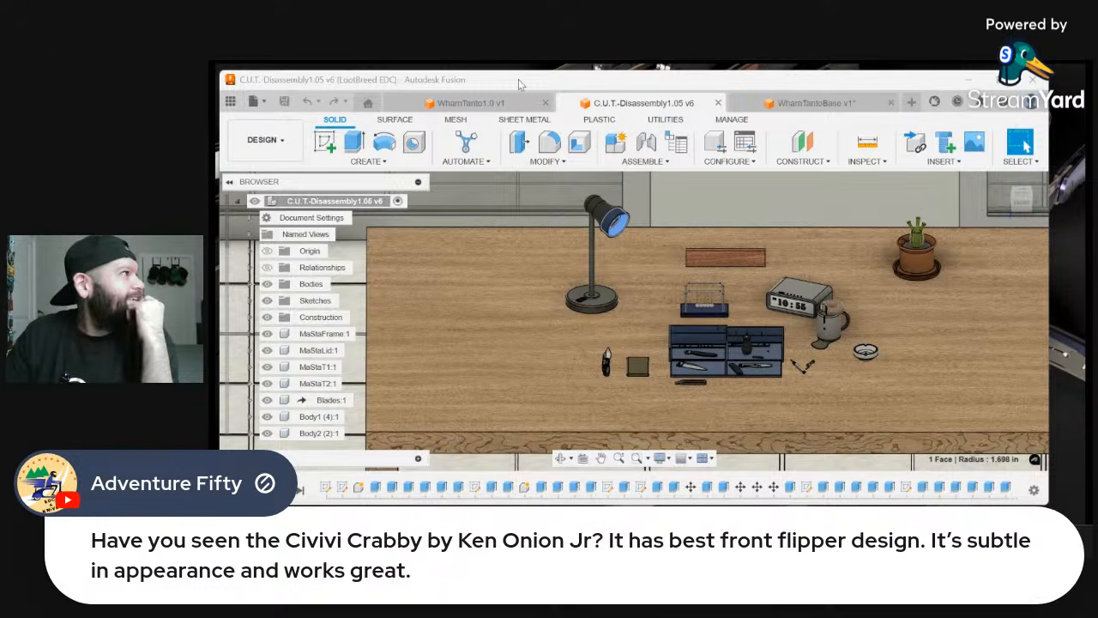
Compare the blade spines in the WharnTanto1.0 and WharnTantoBase designs, and examine WharnTanto1.0's thumb notches above the blade slot up close
{"action": "left_click", "coordinate": [505, 109]}
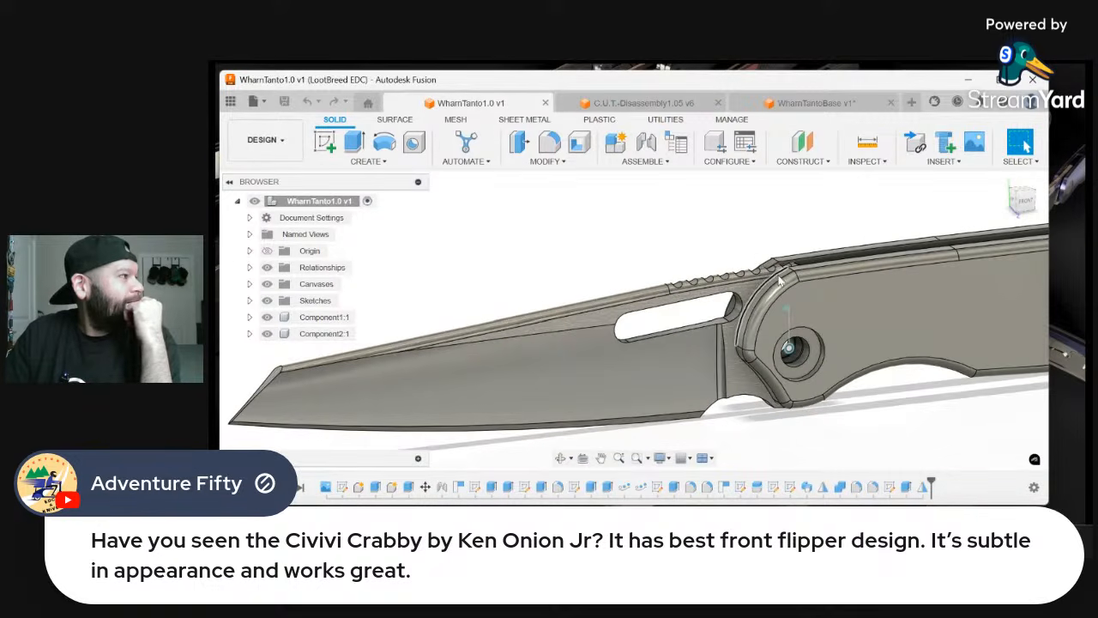
{"action": "left_click", "coordinate": [825, 105]}
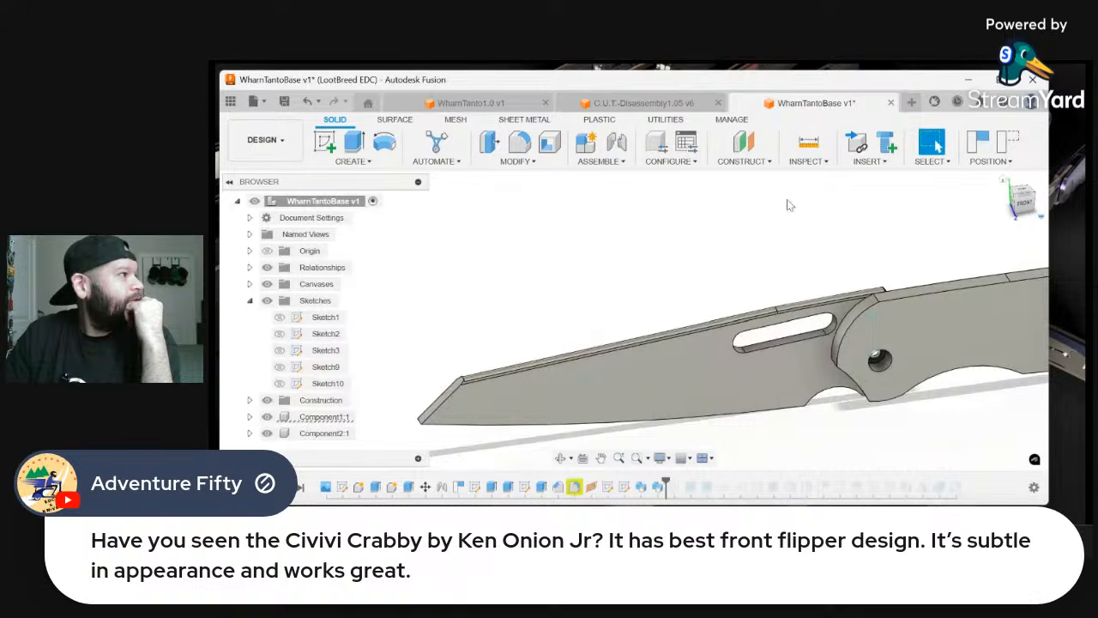
{"action": "scroll", "coordinate": [791, 322], "scroll_direction": "up", "scroll_amount": 1}
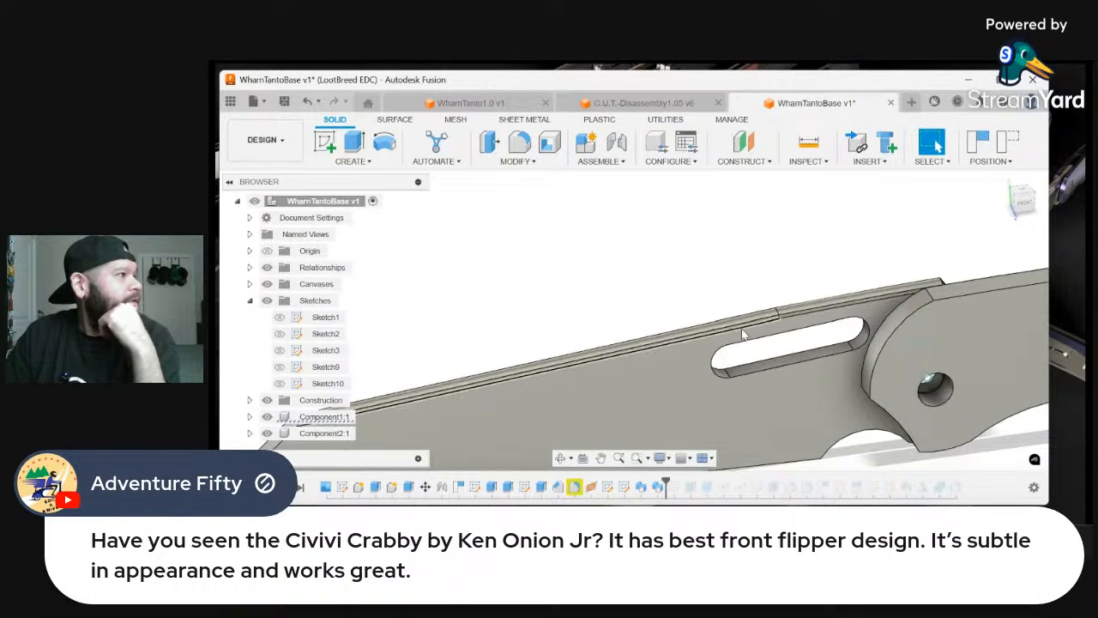
{"action": "left_click", "coordinate": [517, 110]}
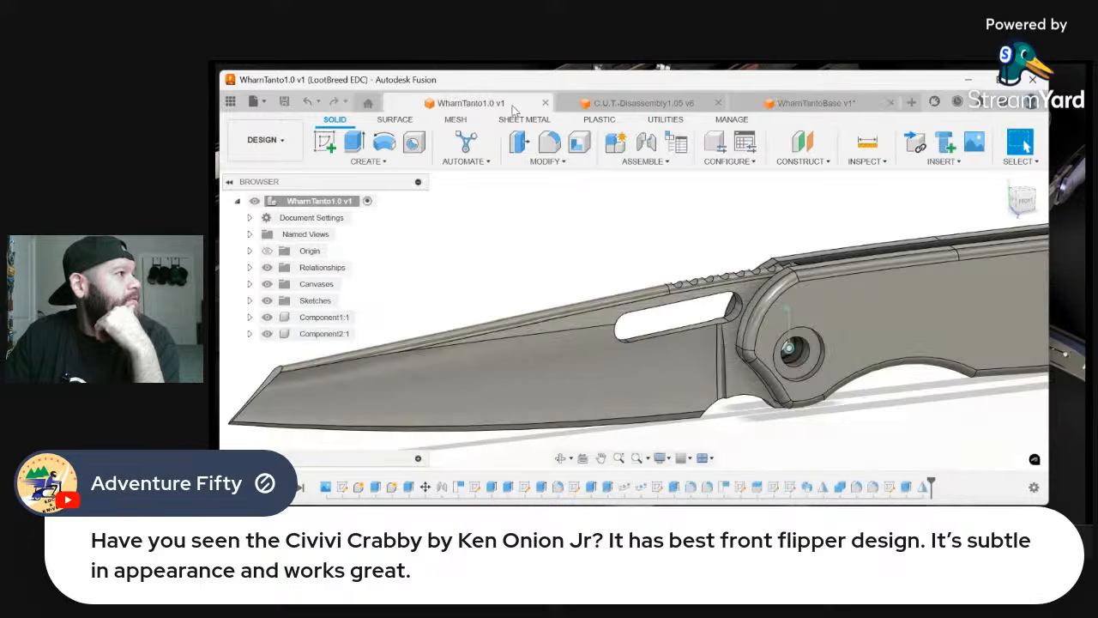
{"action": "scroll", "coordinate": [605, 291], "scroll_direction": "up", "scroll_amount": 2}
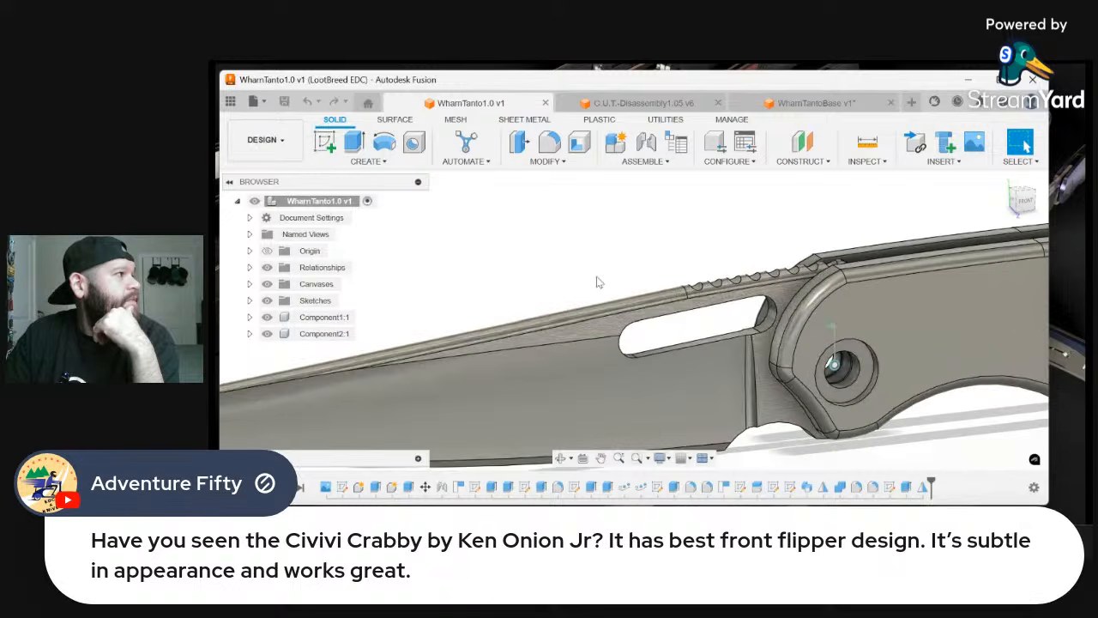
{"action": "scroll", "coordinate": [733, 281], "scroll_direction": "up", "scroll_amount": 4}
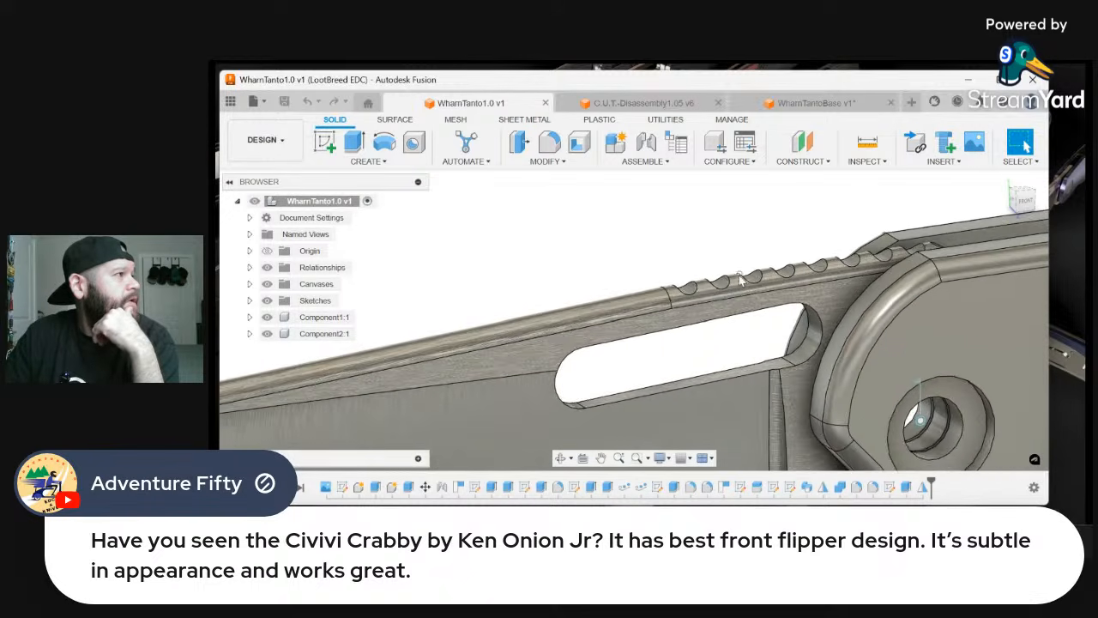
{"action": "scroll", "coordinate": [764, 287], "scroll_direction": "up", "scroll_amount": 2}
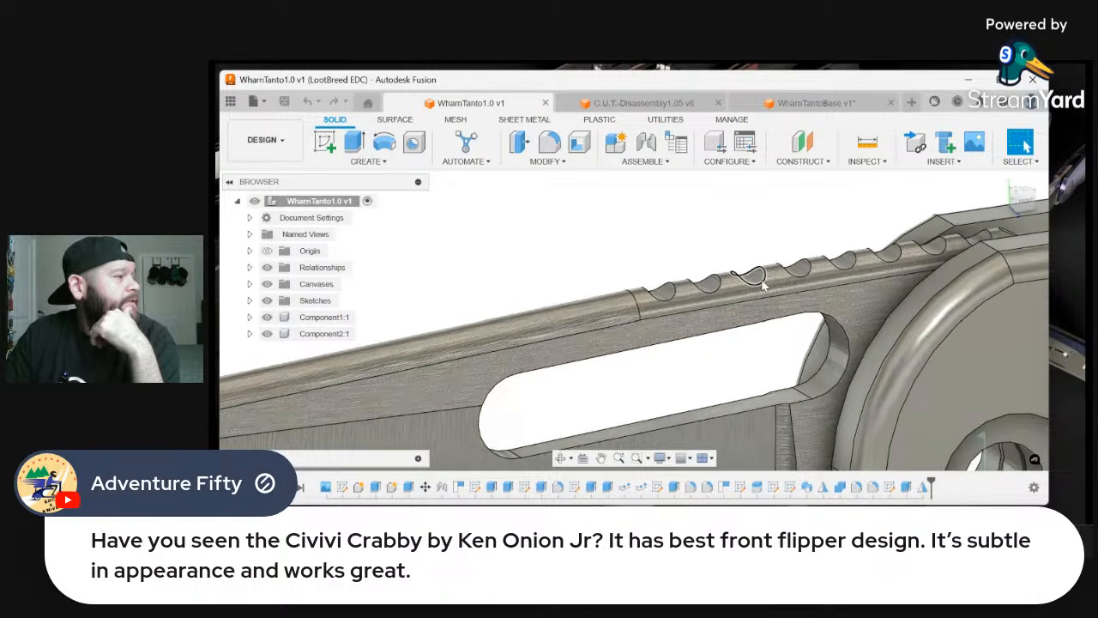